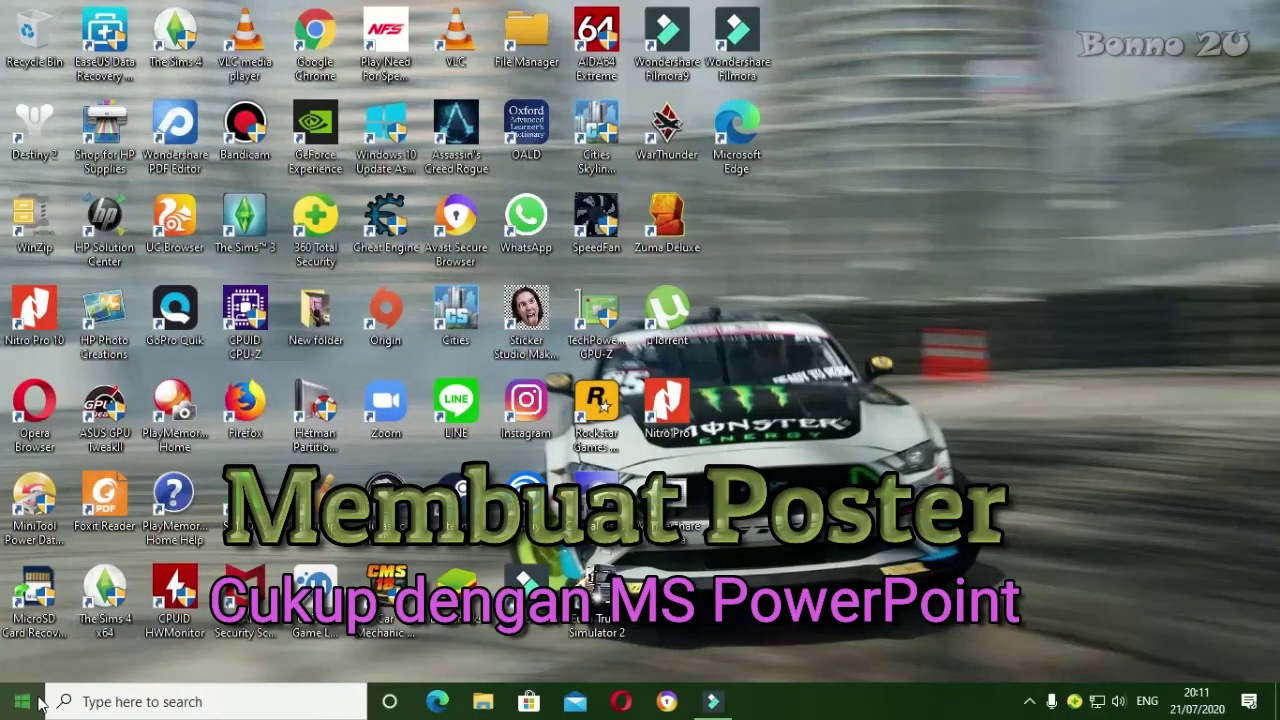
# - Launch PowerPoint 2016 from the Start menu's P apps and start a blank presentation
pyautogui.click(22, 701)
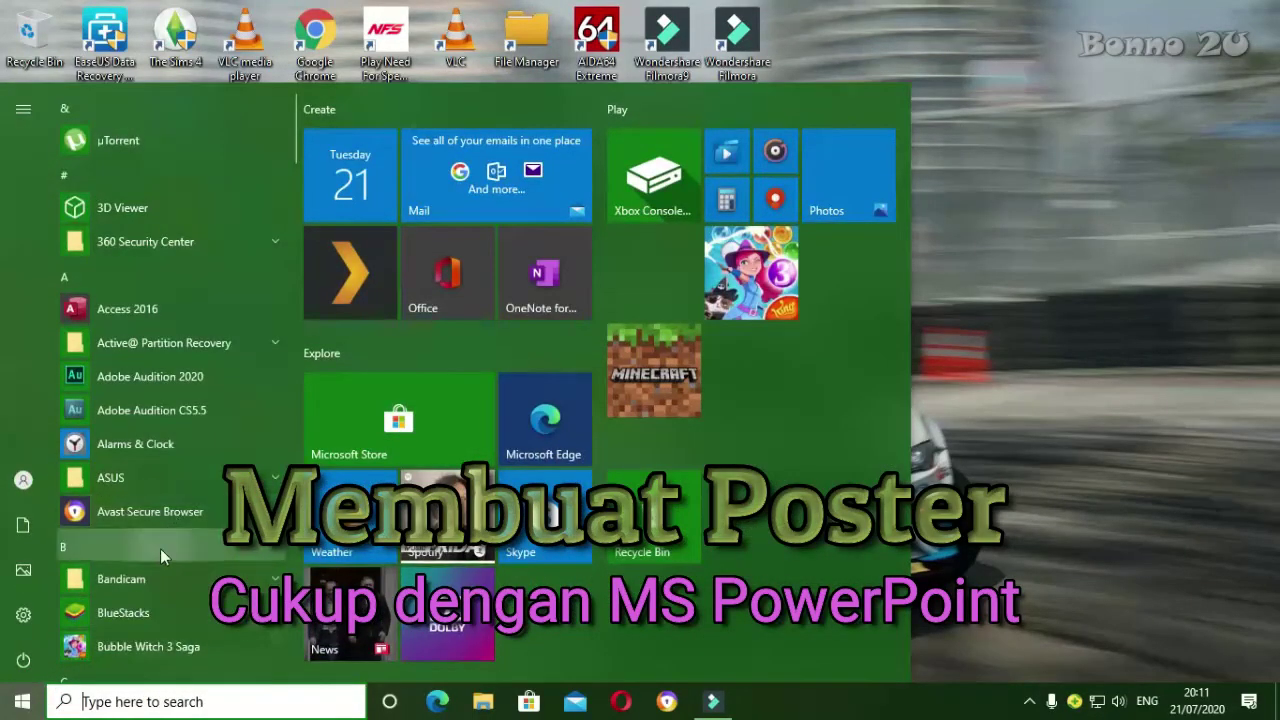
pyautogui.click(161, 549)
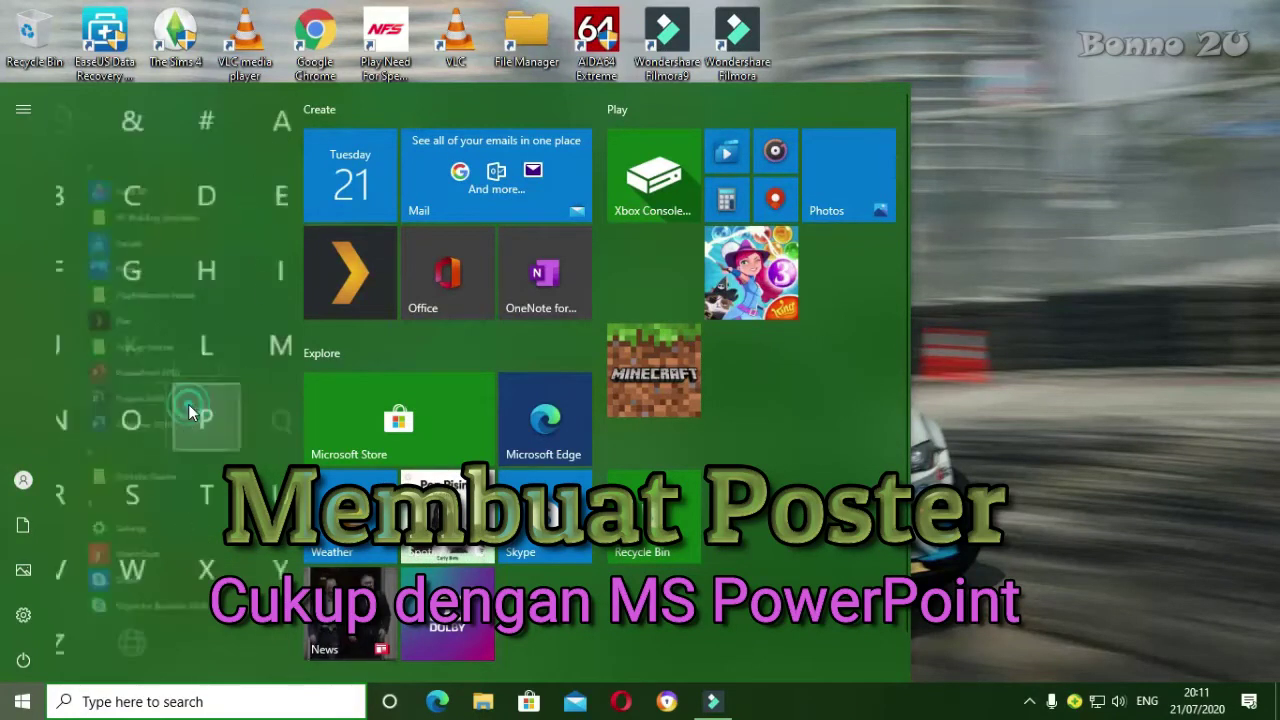
pyautogui.click(193, 411)
pyautogui.click(165, 371)
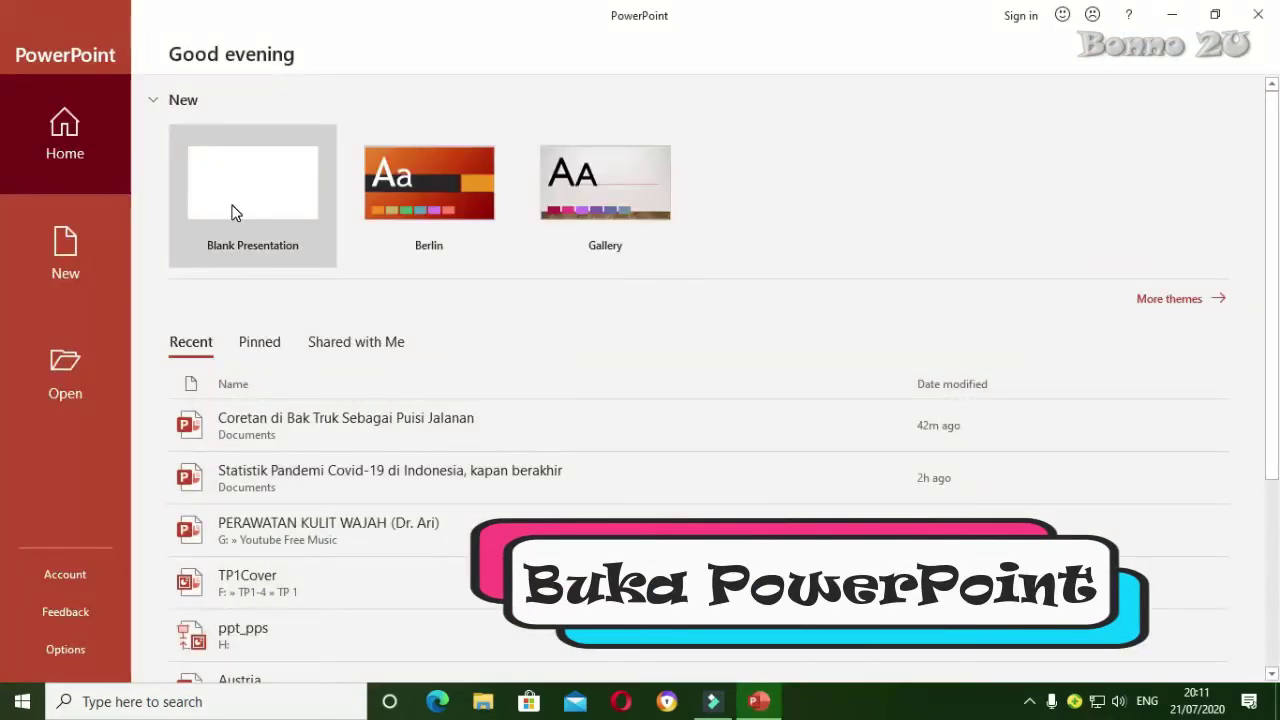
pyautogui.click(232, 212)
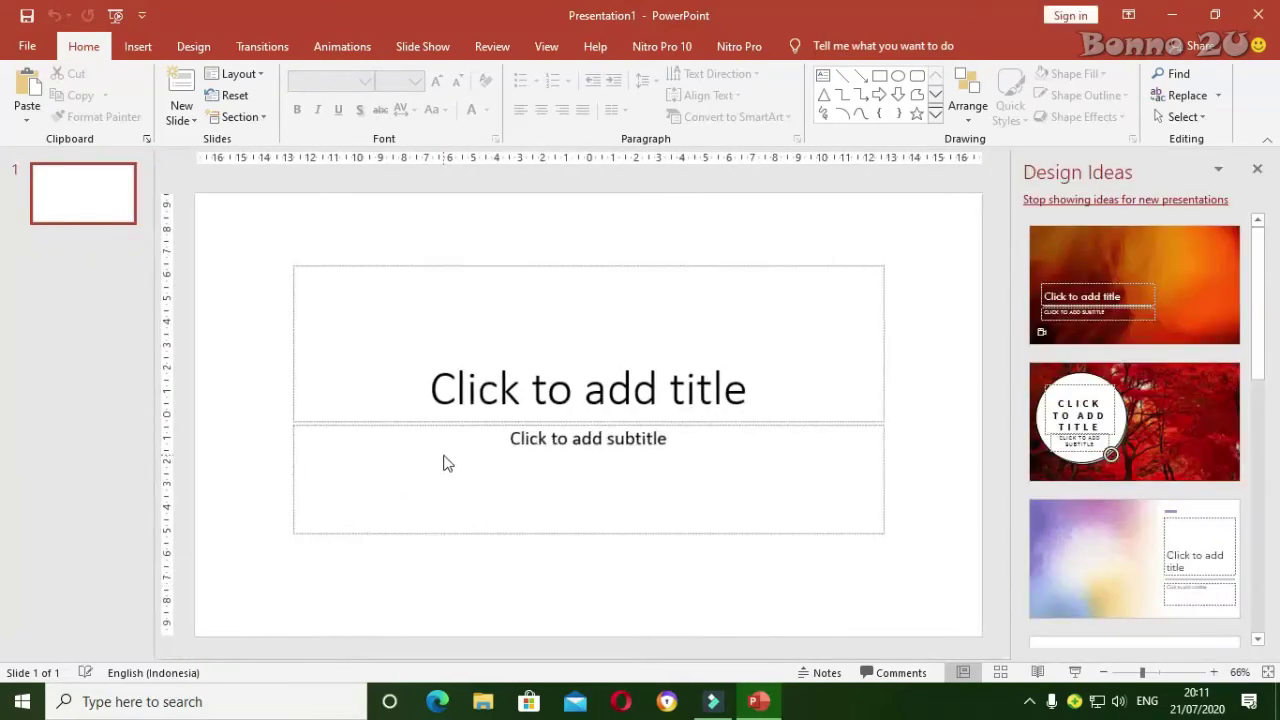
# - Scroll the Design Ideas pane and load more design suggestions for the title slide
pyautogui.scroll(-1, 1146, 585)
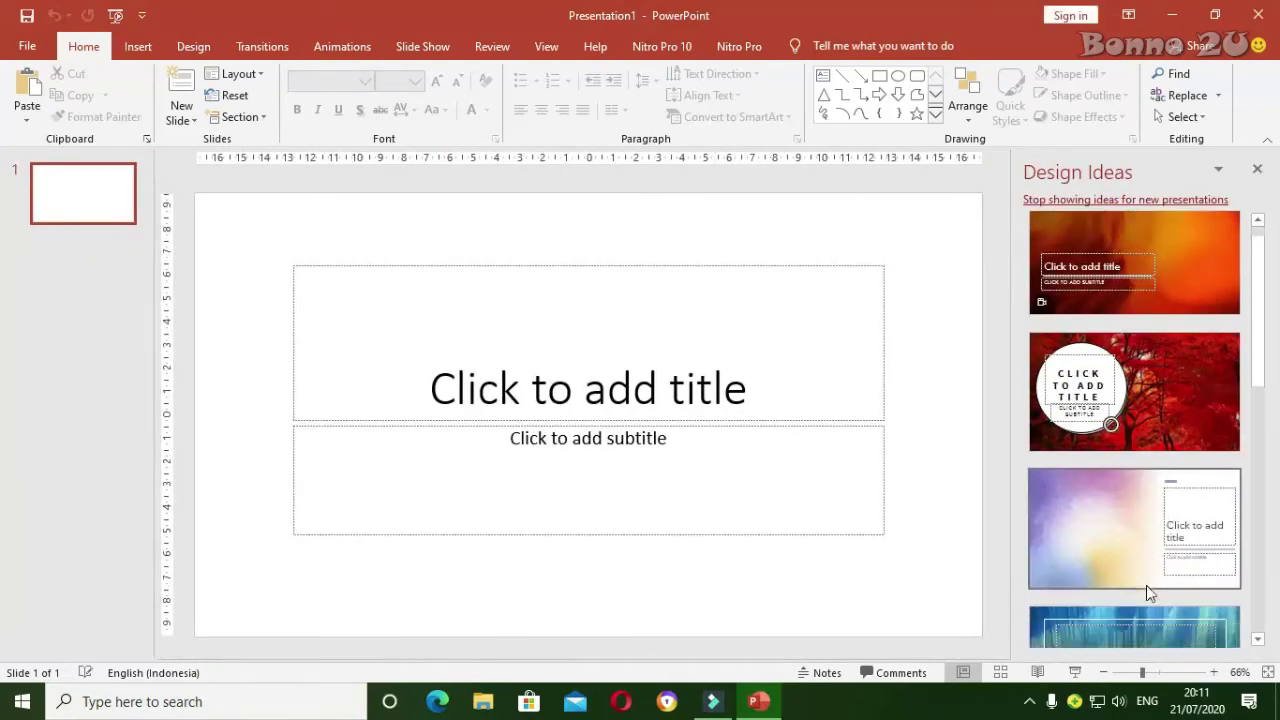
pyautogui.scroll(-1, 1146, 585)
pyautogui.scroll(-1, 1146, 585)
pyautogui.scroll(-1, 1146, 584)
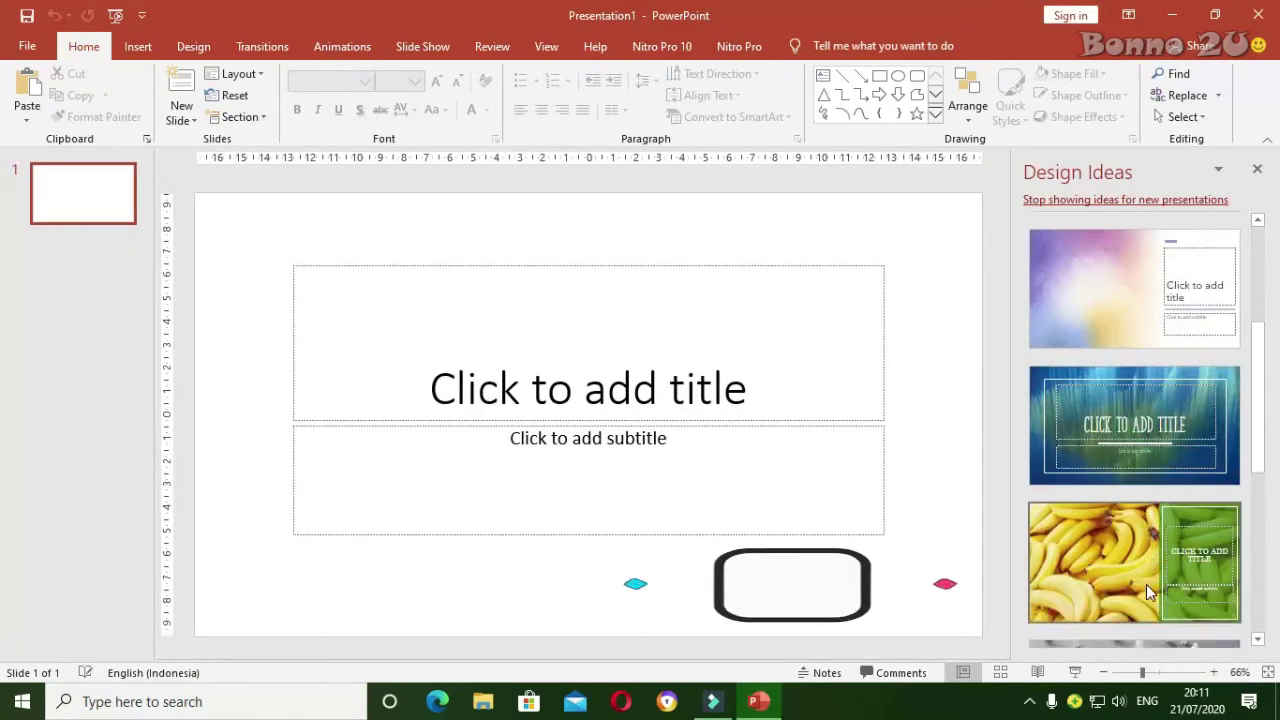
pyautogui.scroll(-2, 1146, 584)
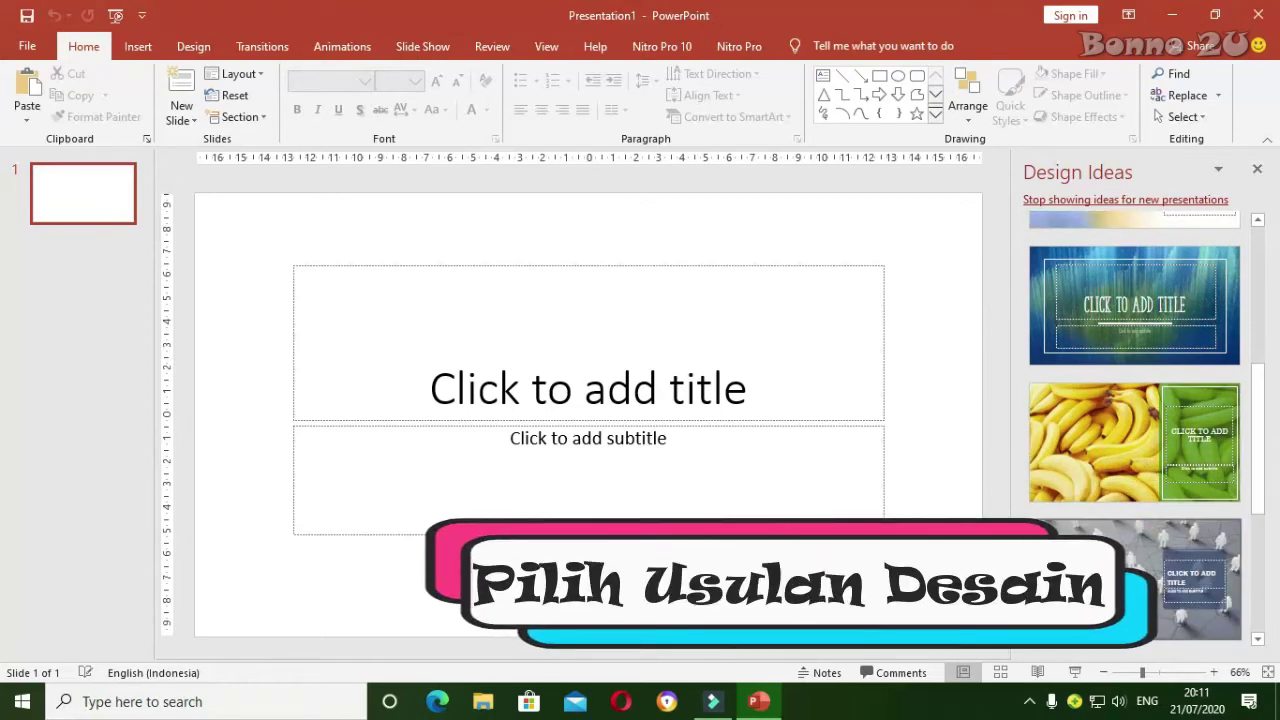
pyautogui.scroll(-1, 1146, 584)
pyautogui.scroll(-1, 1151, 585)
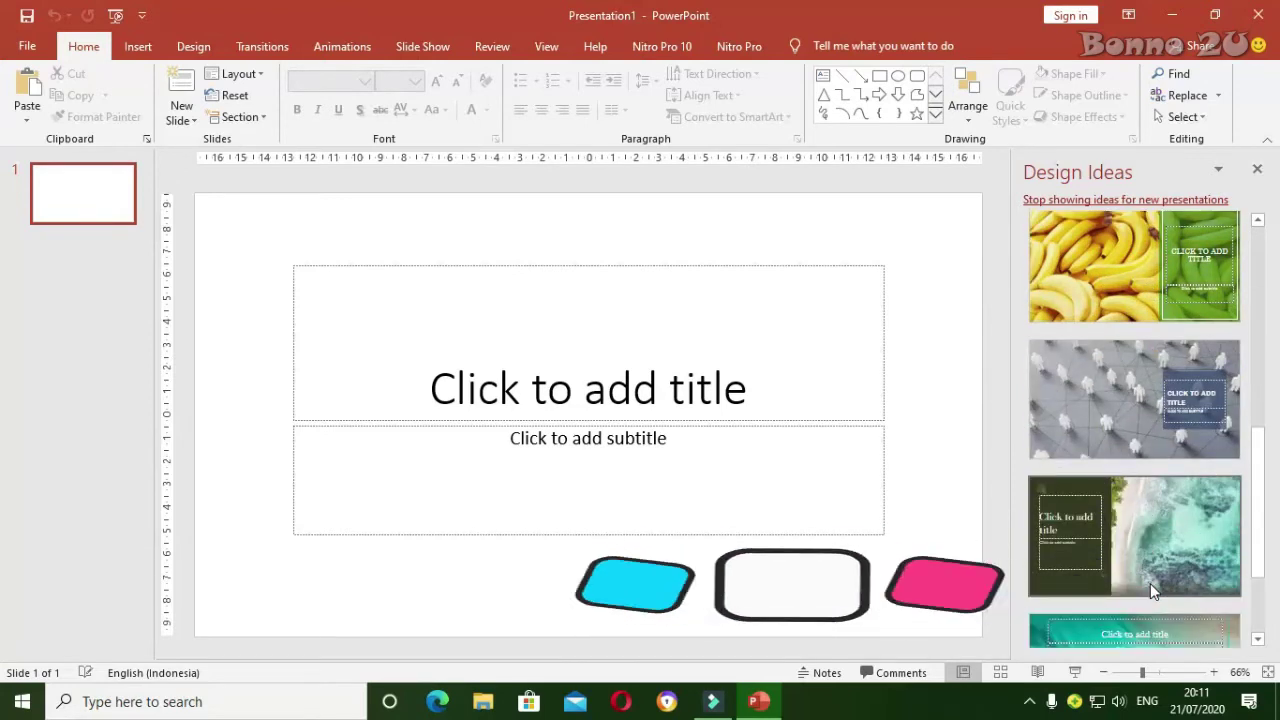
pyautogui.scroll(-1, 1150, 583)
pyautogui.scroll(-1, 1151, 583)
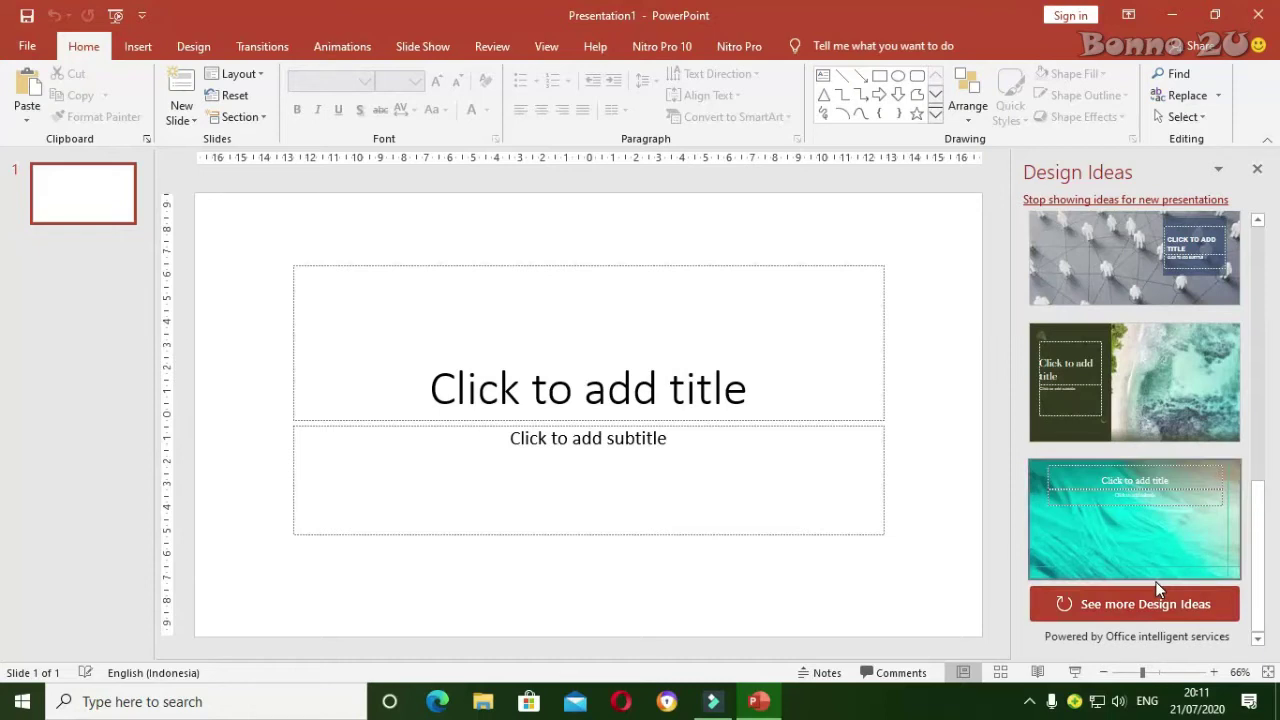
pyautogui.click(1135, 610)
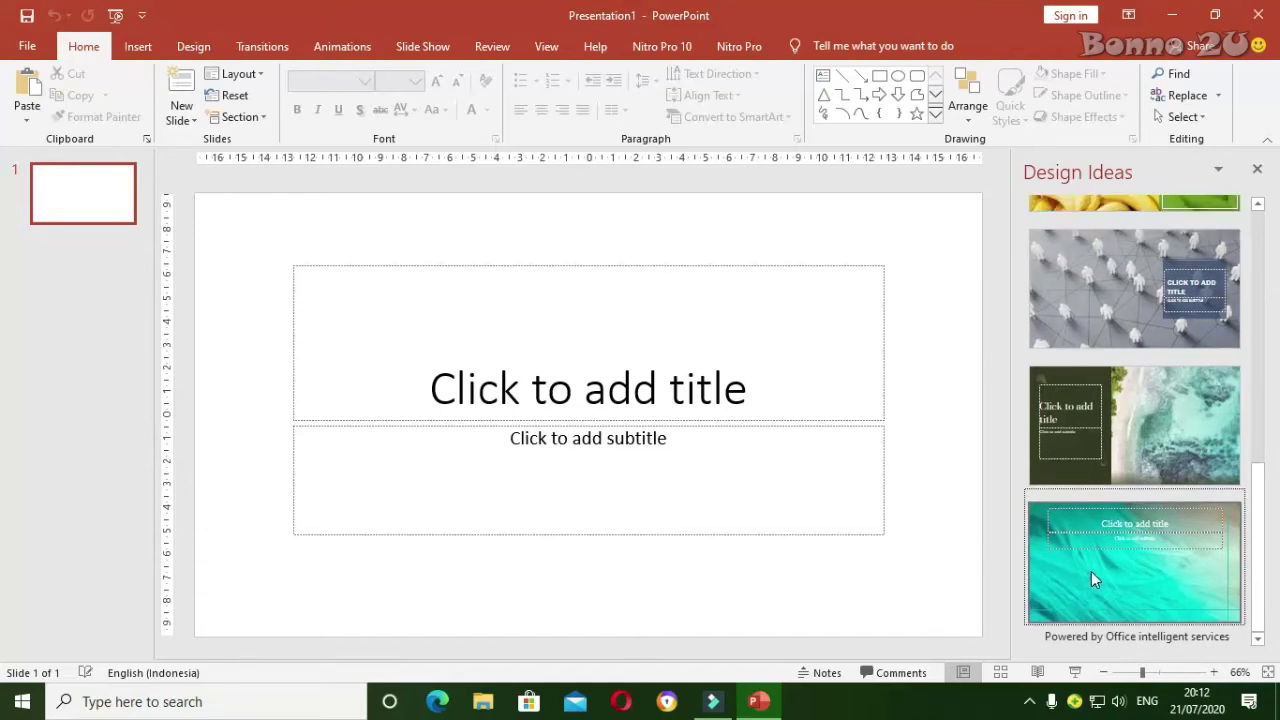
# - Apply the yellow-and-green banana photo design to the title slide
pyautogui.scroll(2, 1092, 572)
pyautogui.scroll(2, 1126, 588)
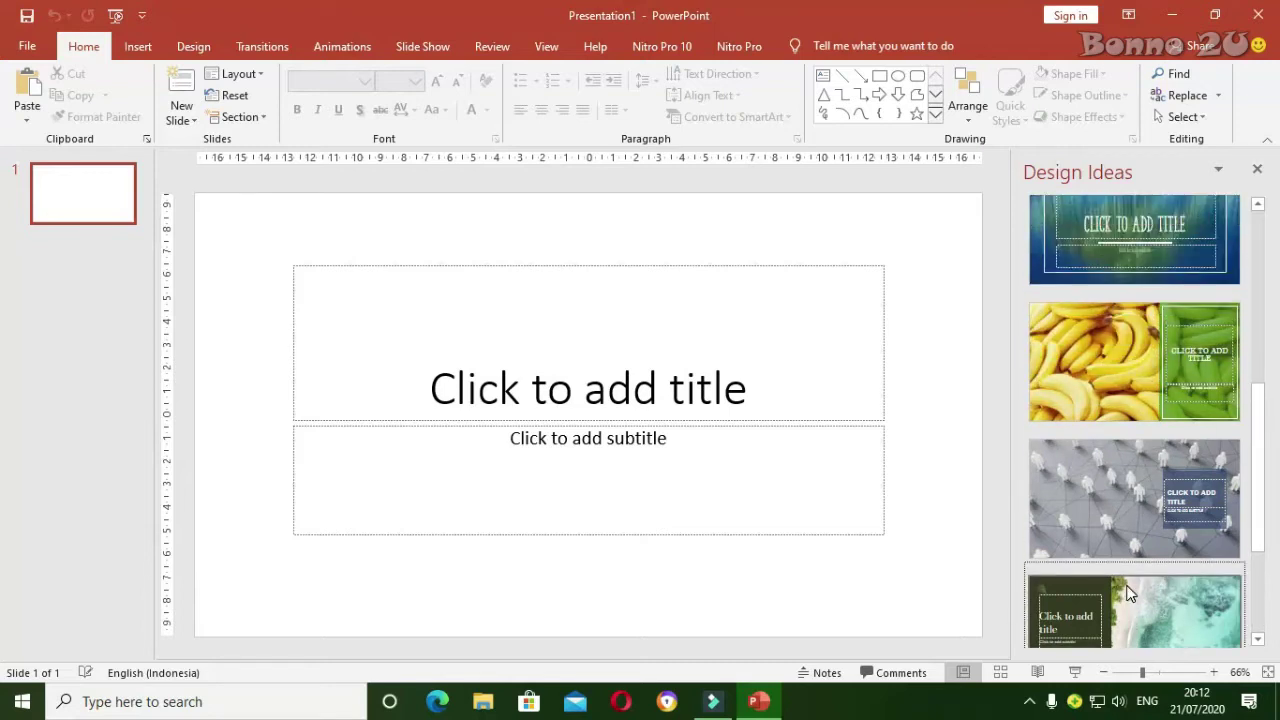
pyautogui.scroll(1, 1126, 593)
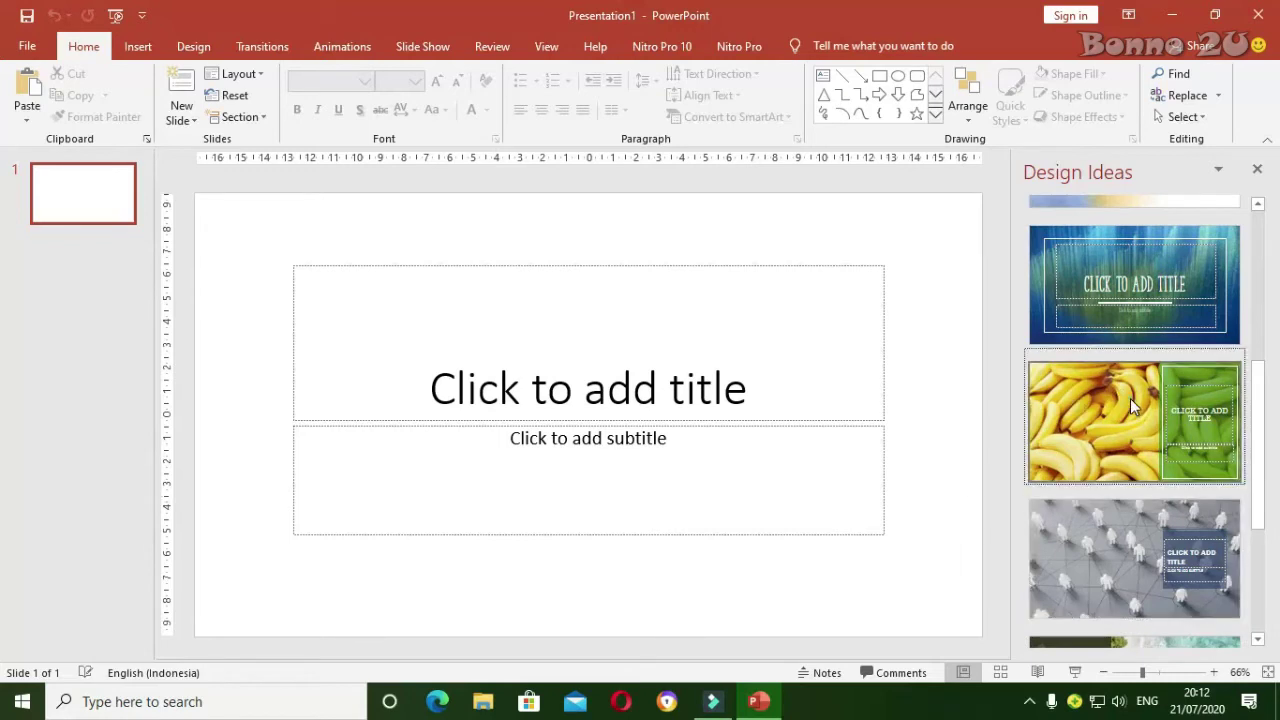
pyautogui.click(1130, 398)
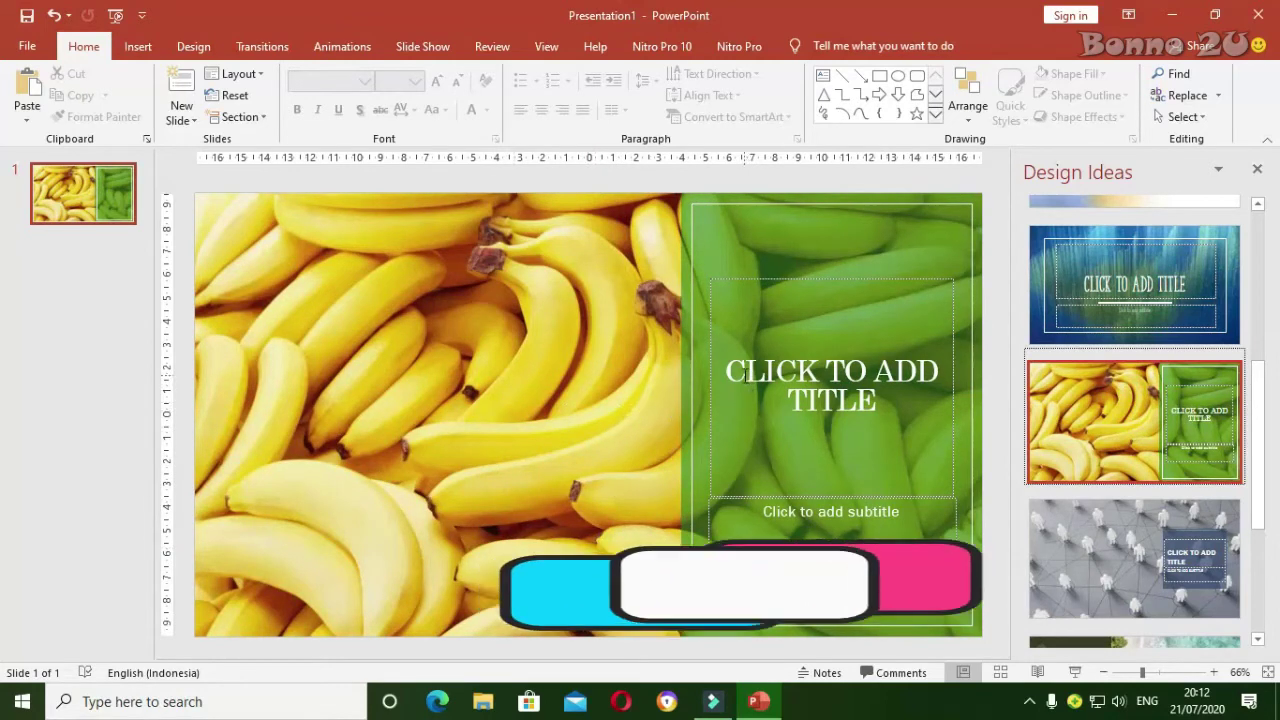
# - Enter 'CORETAN DI BAK TRUK SEBAGAI PUISI JALANAN' in the title placeholder
pyautogui.click(740, 372)
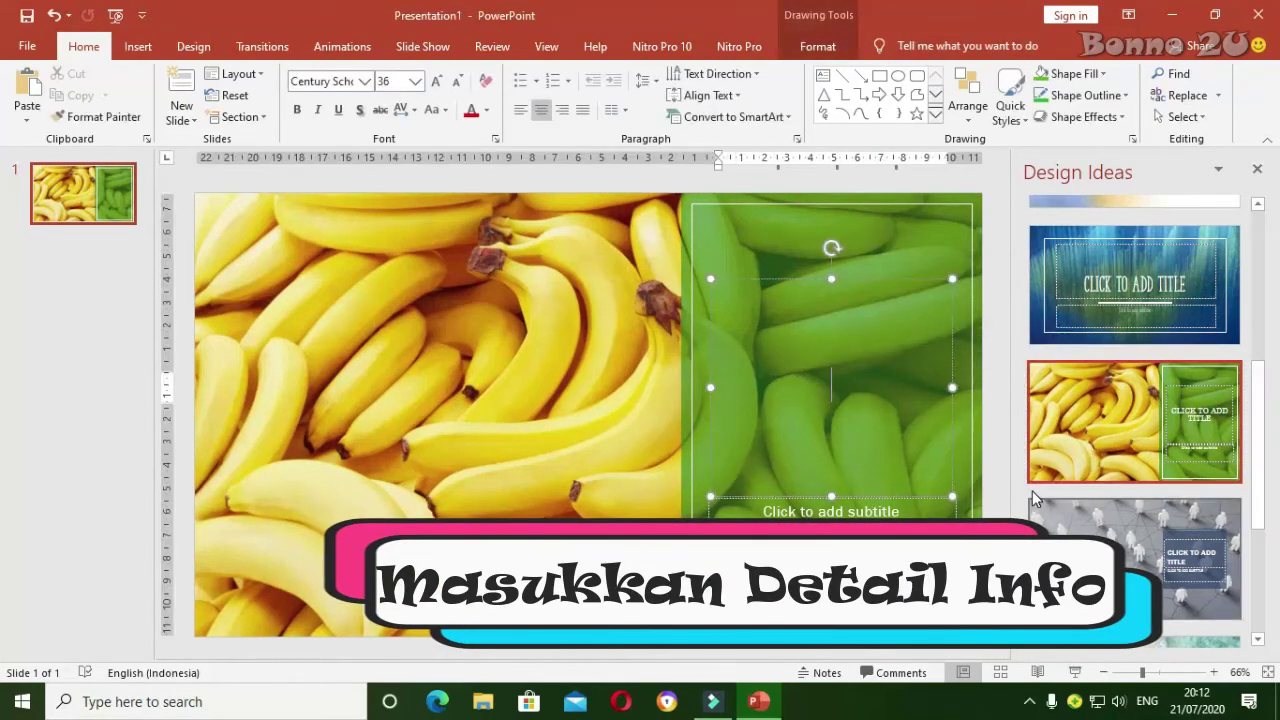
pyautogui.write('COR')
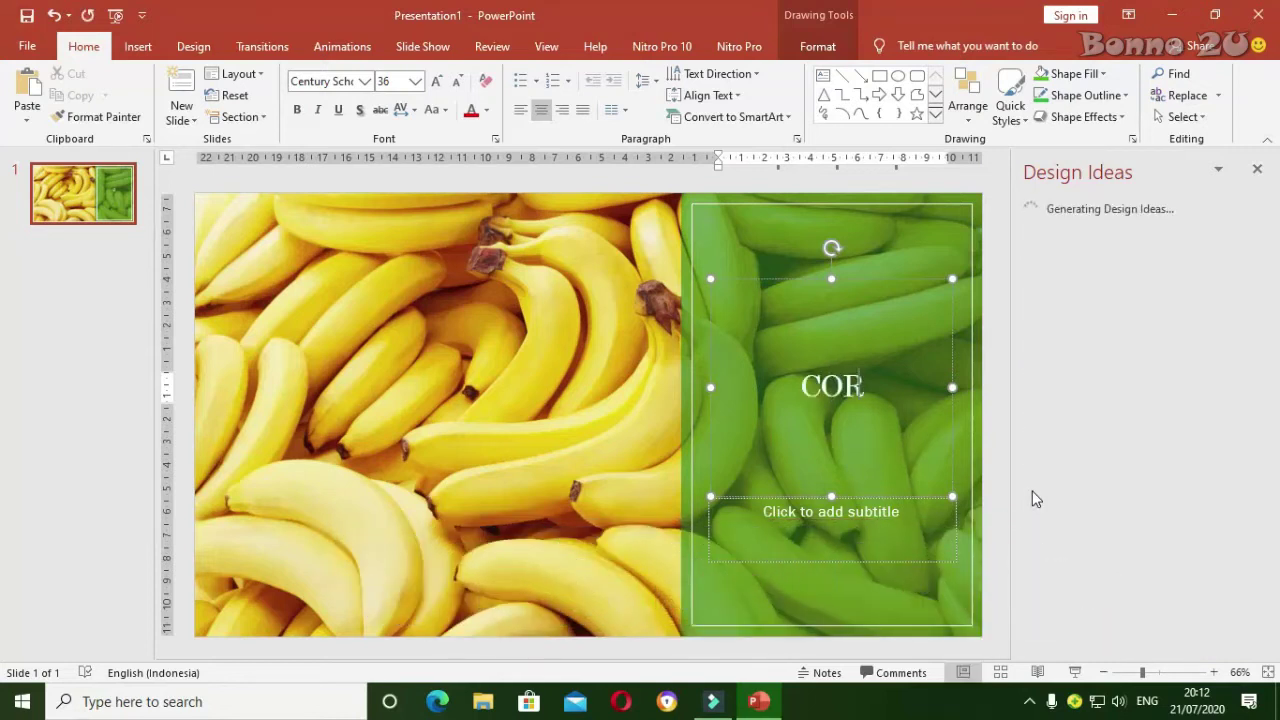
pyautogui.write('ETAN DI BAK TRUK SEBAGAI P')
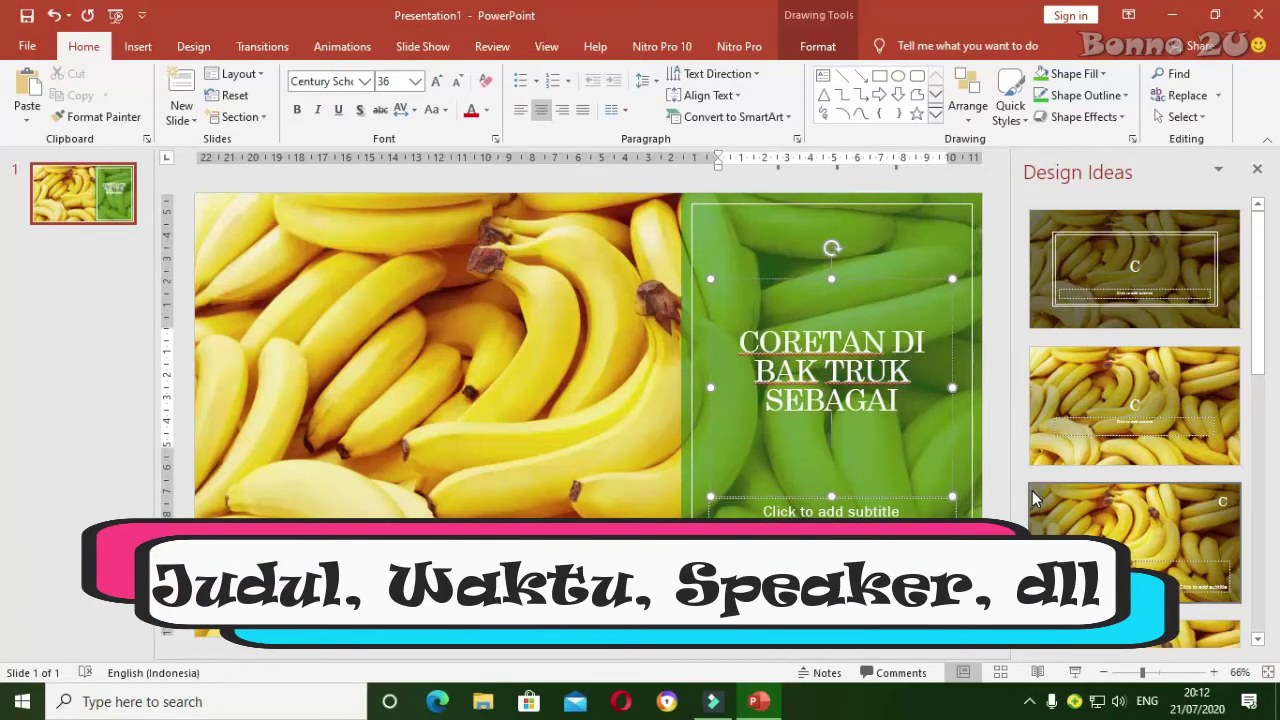
pyautogui.write('UISI JALANAN')
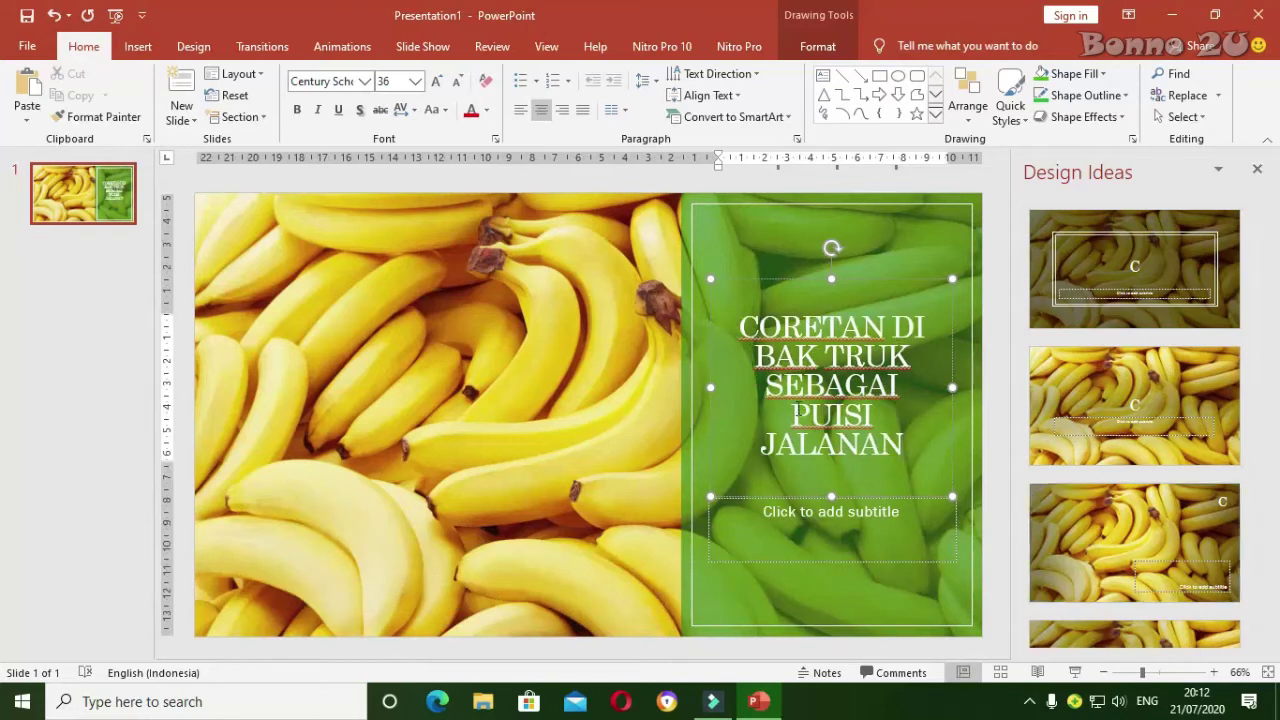
# - Widen the title box across the green panel, undoing an accidental photo shift
pyautogui.click(711, 385)
pyautogui.moveTo(711, 385); pyautogui.dragTo(695, 386)
pyautogui.moveTo(953, 387); pyautogui.dragTo(963, 390)
pyautogui.moveTo(831, 286); pyautogui.dragTo(848, 271)
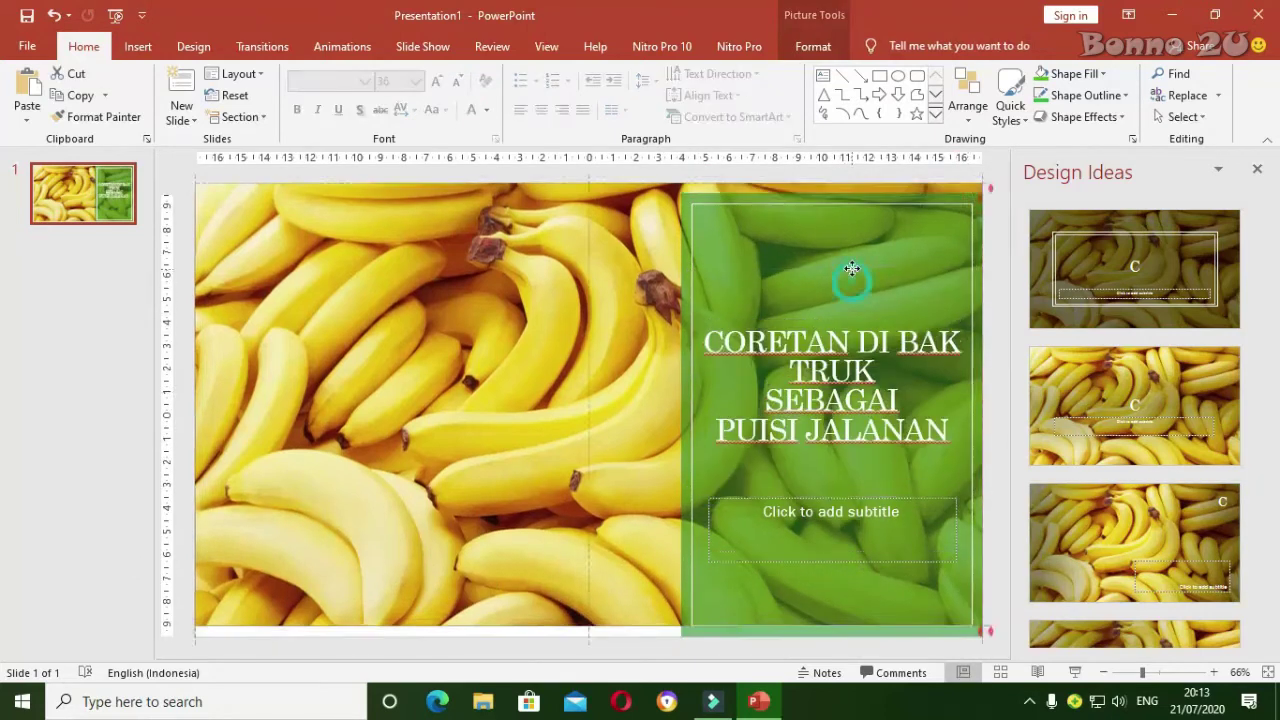
pyautogui.hotkey('ctrl', 'z')
# - Move the title box near the top of the green panel and select its text
pyautogui.click(801, 289)
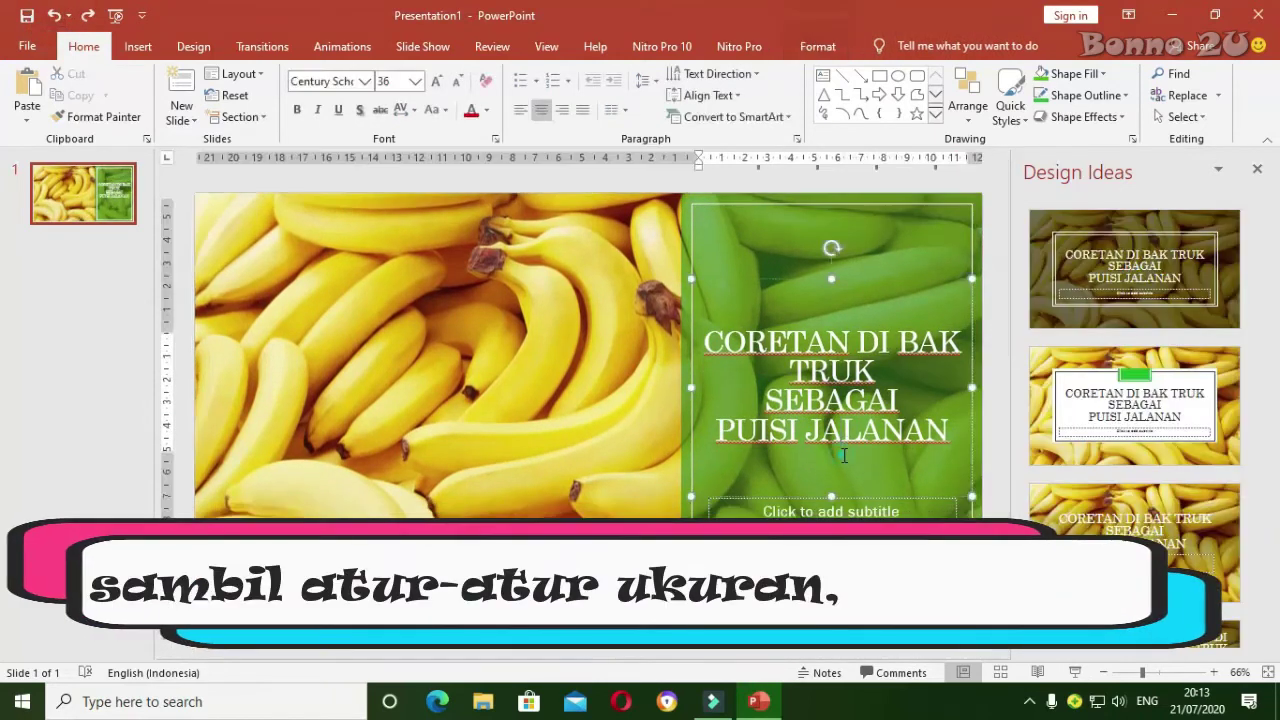
pyautogui.moveTo(831, 275); pyautogui.dragTo(829, 473)
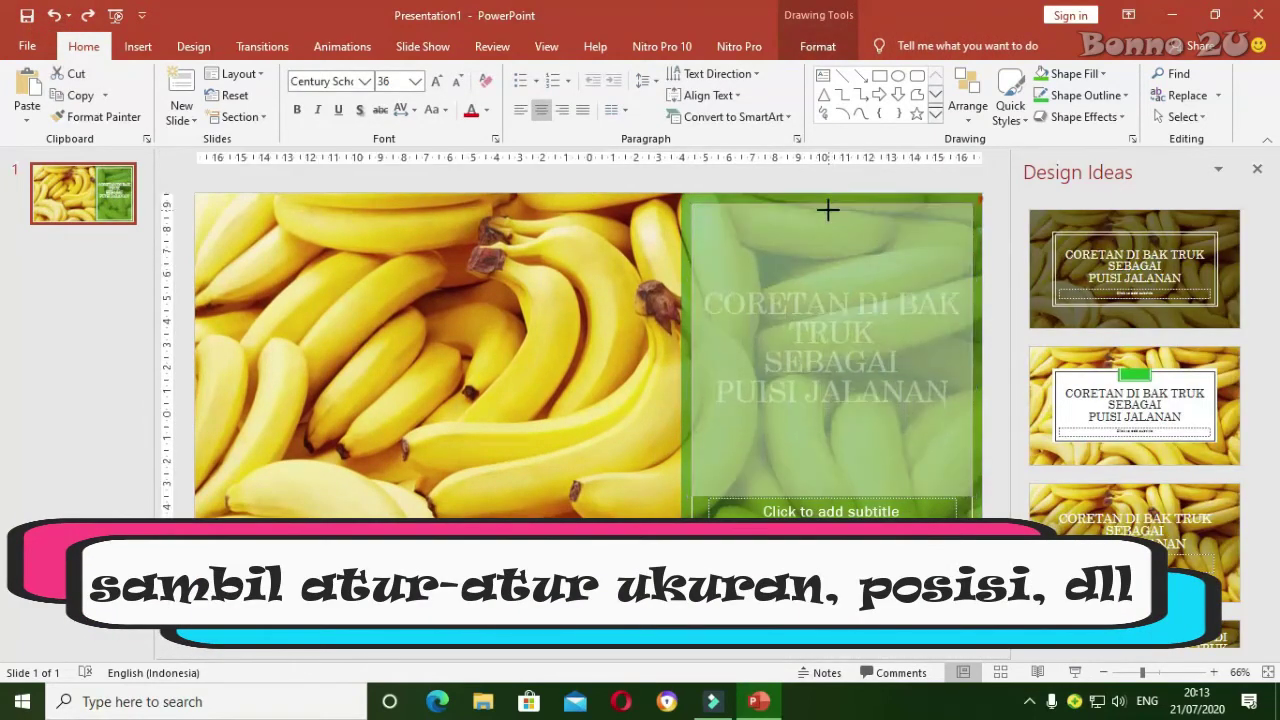
pyautogui.moveTo(829, 473); pyautogui.dragTo(823, 430)
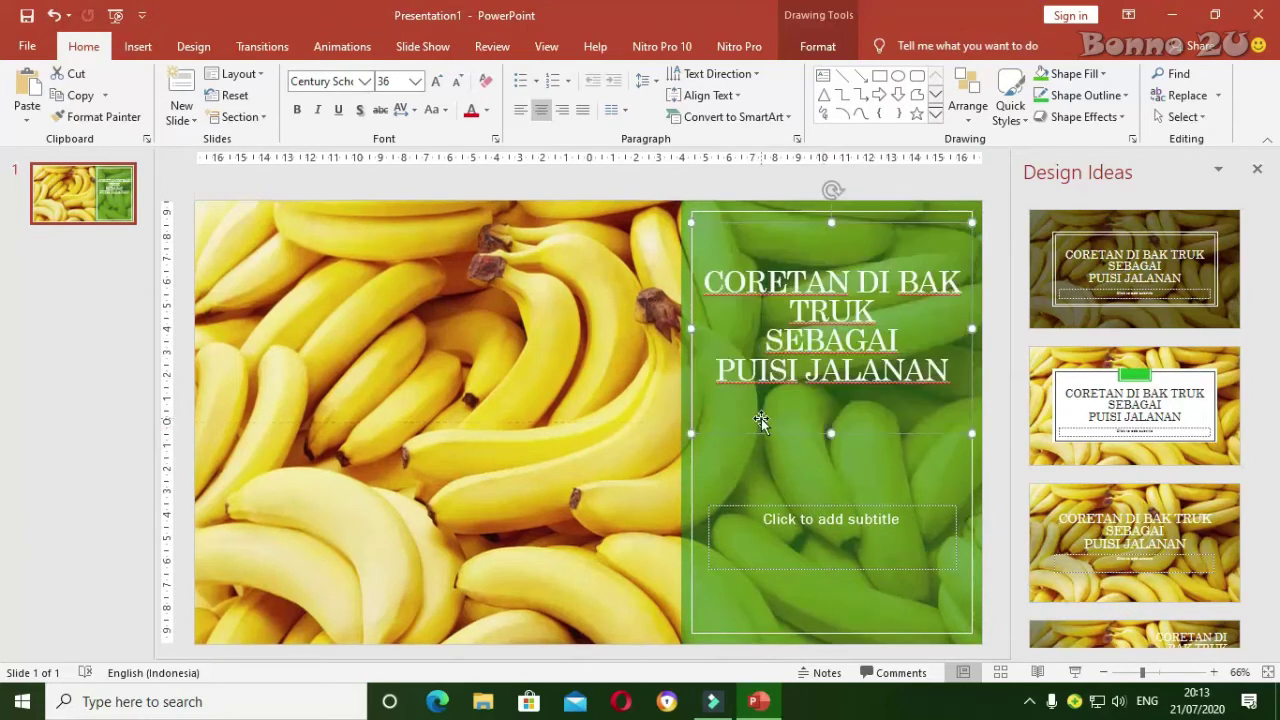
pyautogui.moveTo(708, 283); pyautogui.dragTo(955, 375)
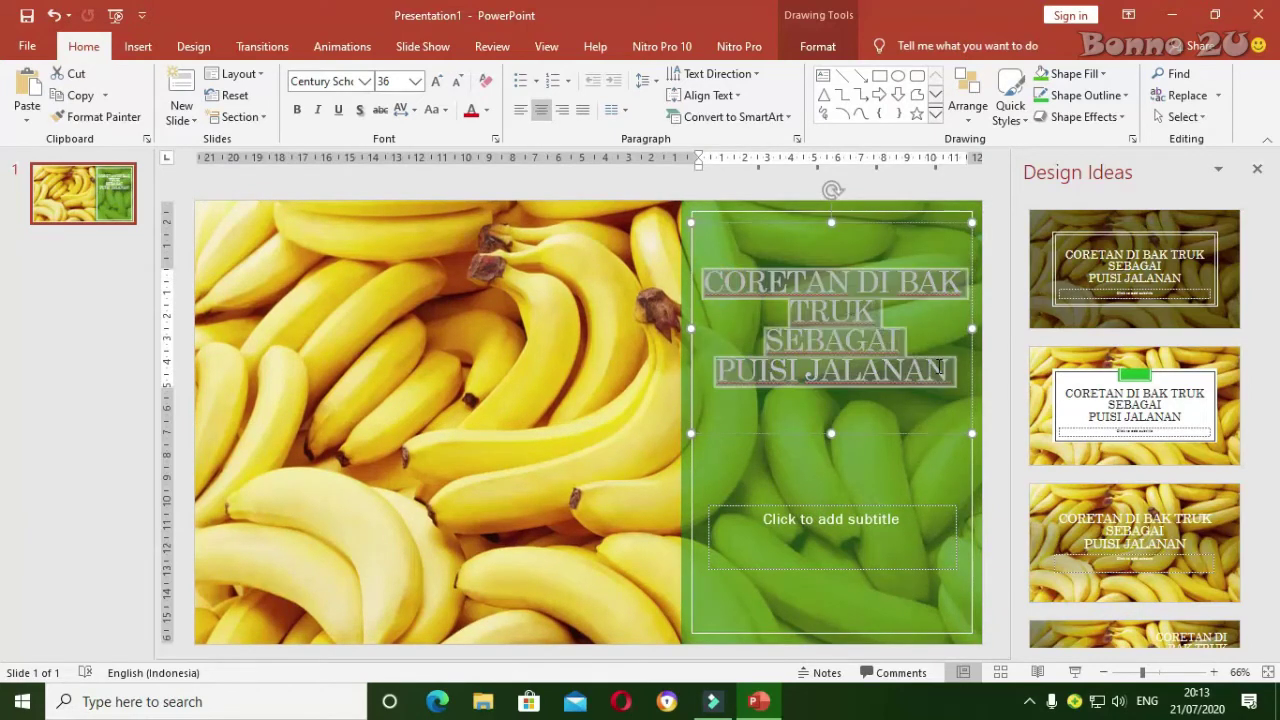
# - Set the title in Eras Bold ITC and change its case to Capitalize Each Word
pyautogui.click(365, 81)
pyautogui.scroll(-3, 390, 280)
pyautogui.scroll(-3, 391, 340)
pyautogui.scroll(-4, 392, 394)
pyautogui.scroll(-4, 390, 393)
pyautogui.scroll(-4, 390, 393)
pyautogui.scroll(-4, 390, 393)
pyautogui.scroll(-4, 390, 393)
pyautogui.scroll(2, 390, 340)
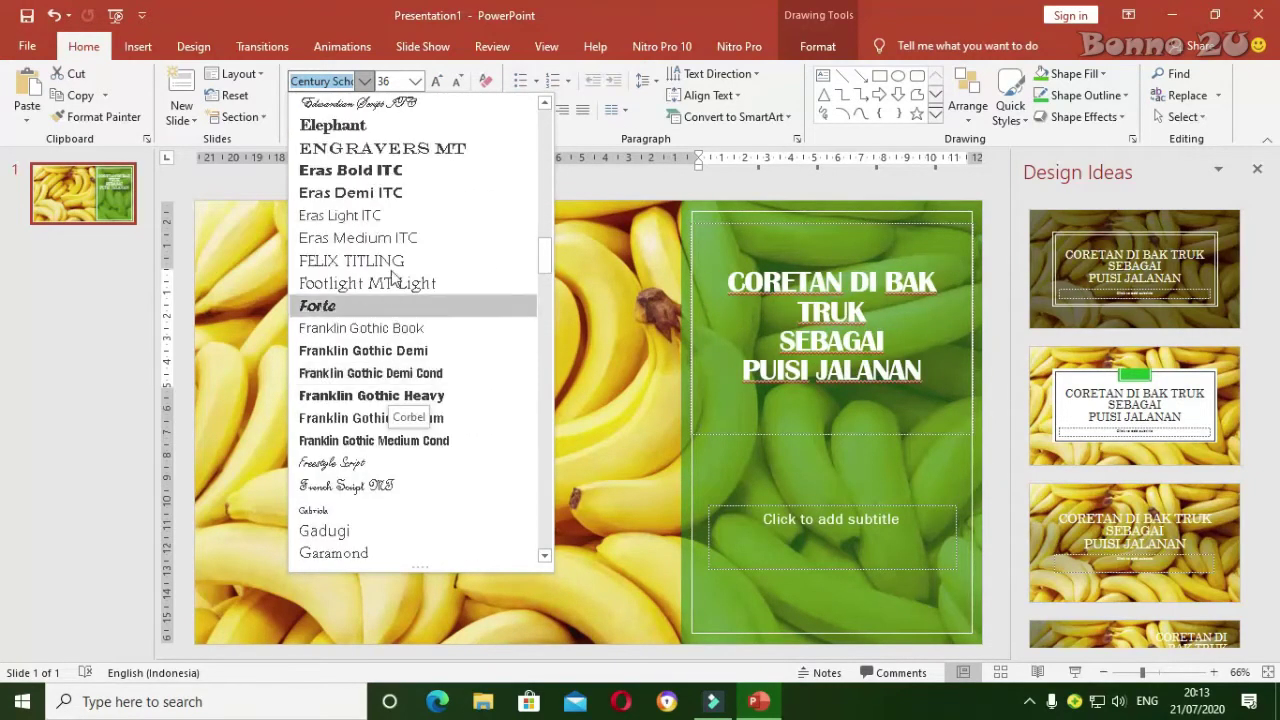
pyautogui.click(393, 172)
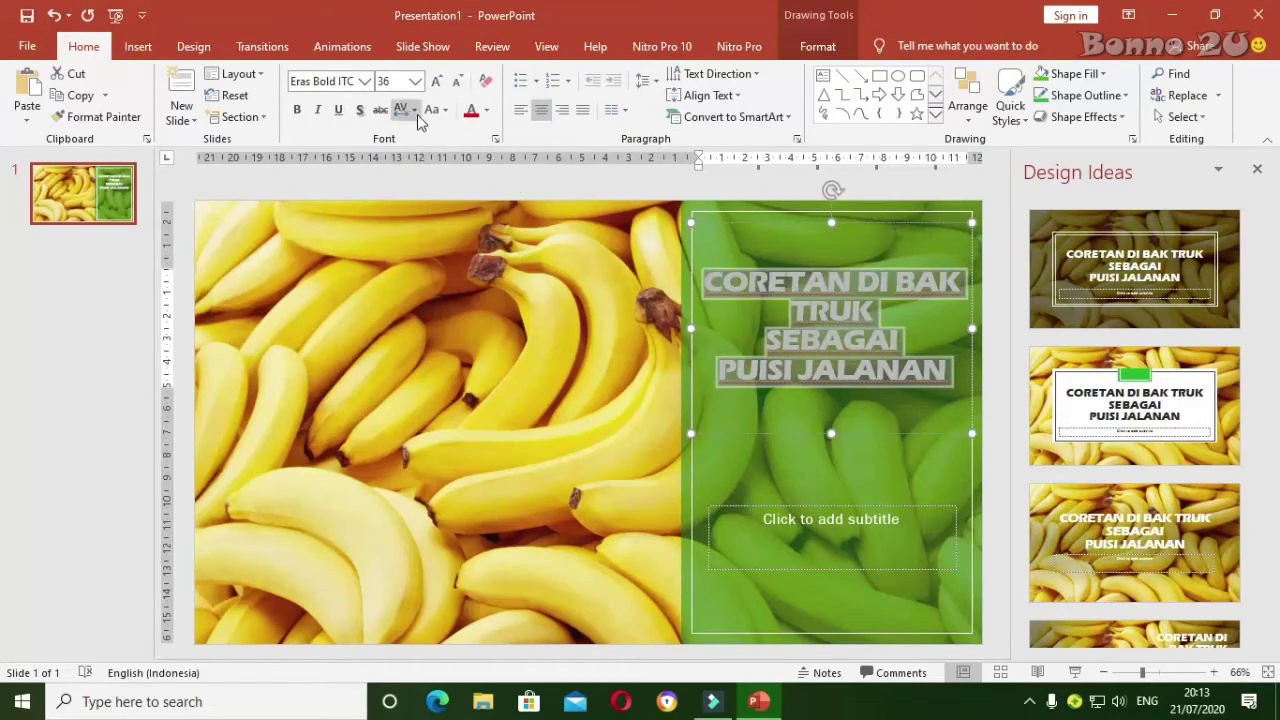
pyautogui.click(447, 114)
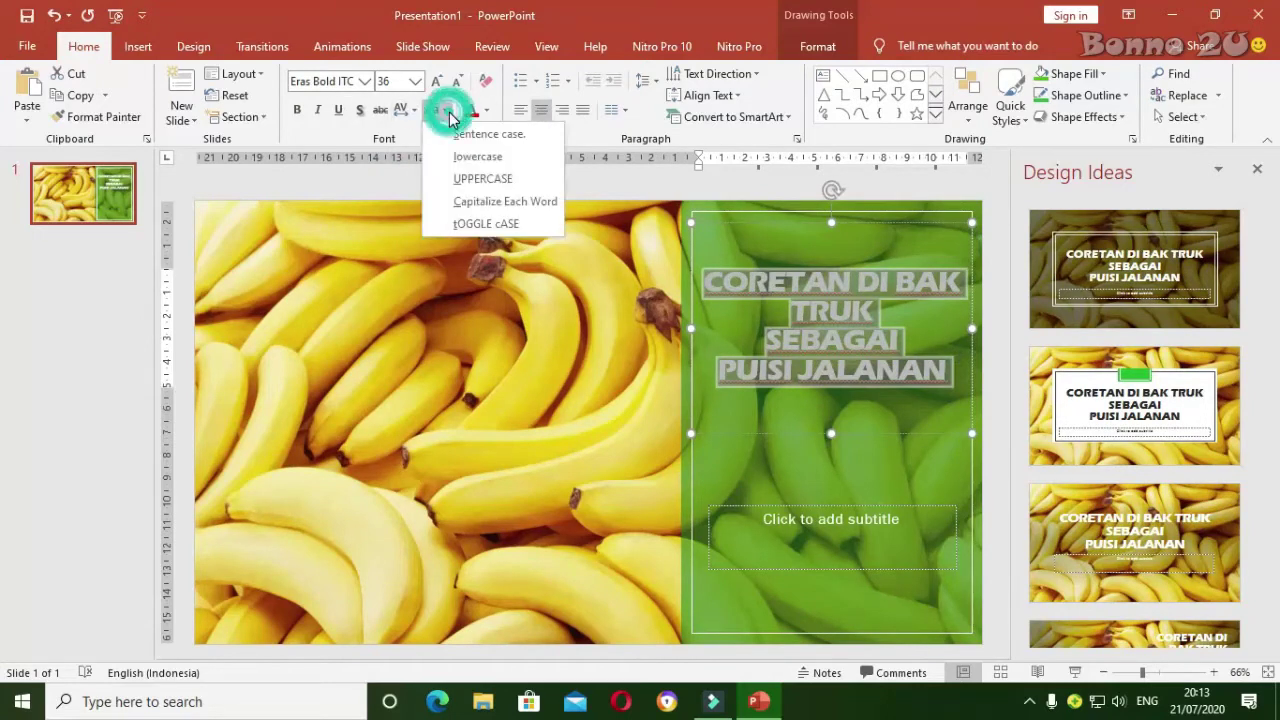
pyautogui.click(470, 203)
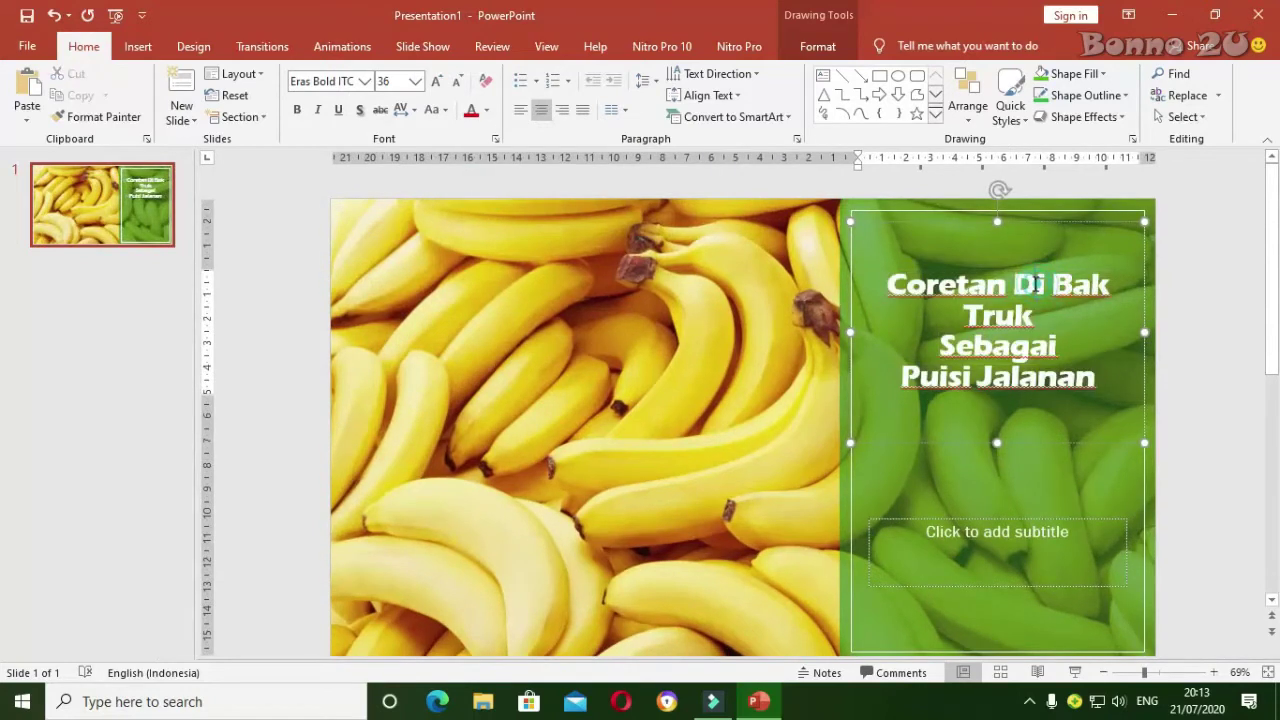
# - Lowercase 'di' and 'sebagai' in the title and put 'di Bak Truk' on a new line
pyautogui.moveTo(1036, 285); pyautogui.dragTo(1012, 292)
pyautogui.write('d')
pyautogui.click(1016, 282)
pyautogui.press('Return')
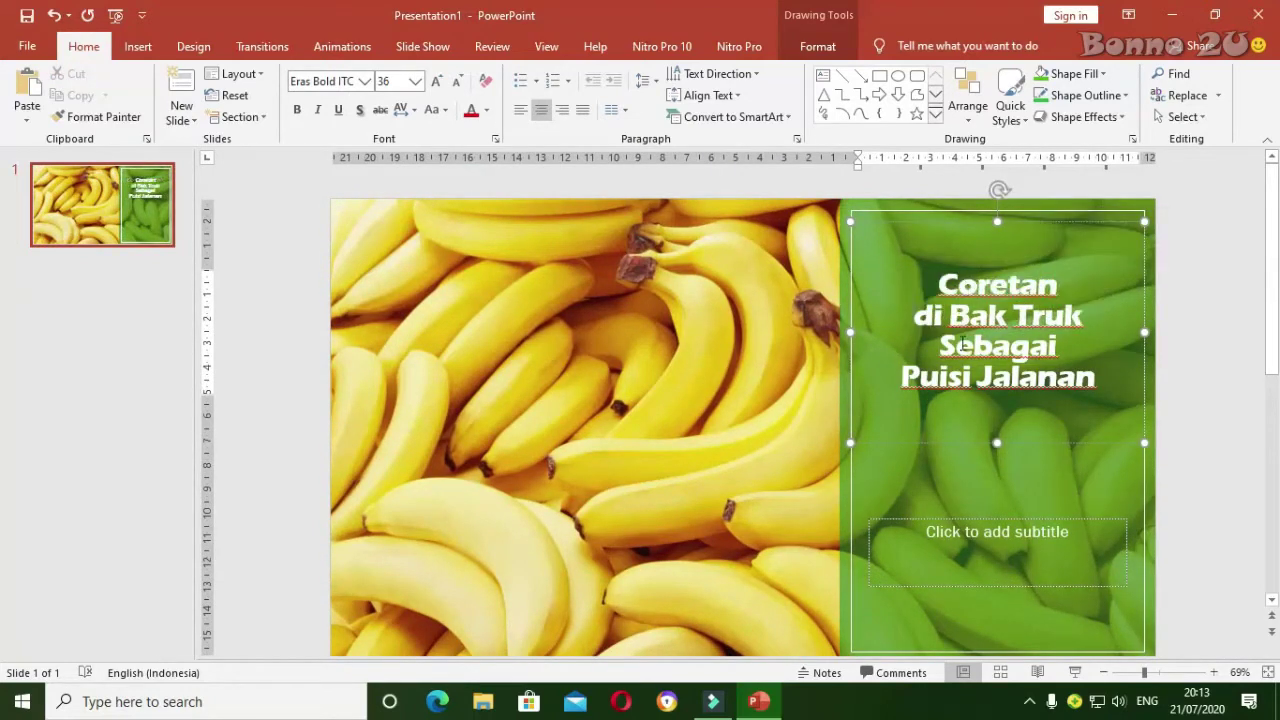
pyautogui.moveTo(962, 343); pyautogui.dragTo(941, 343)
pyautogui.write('s')
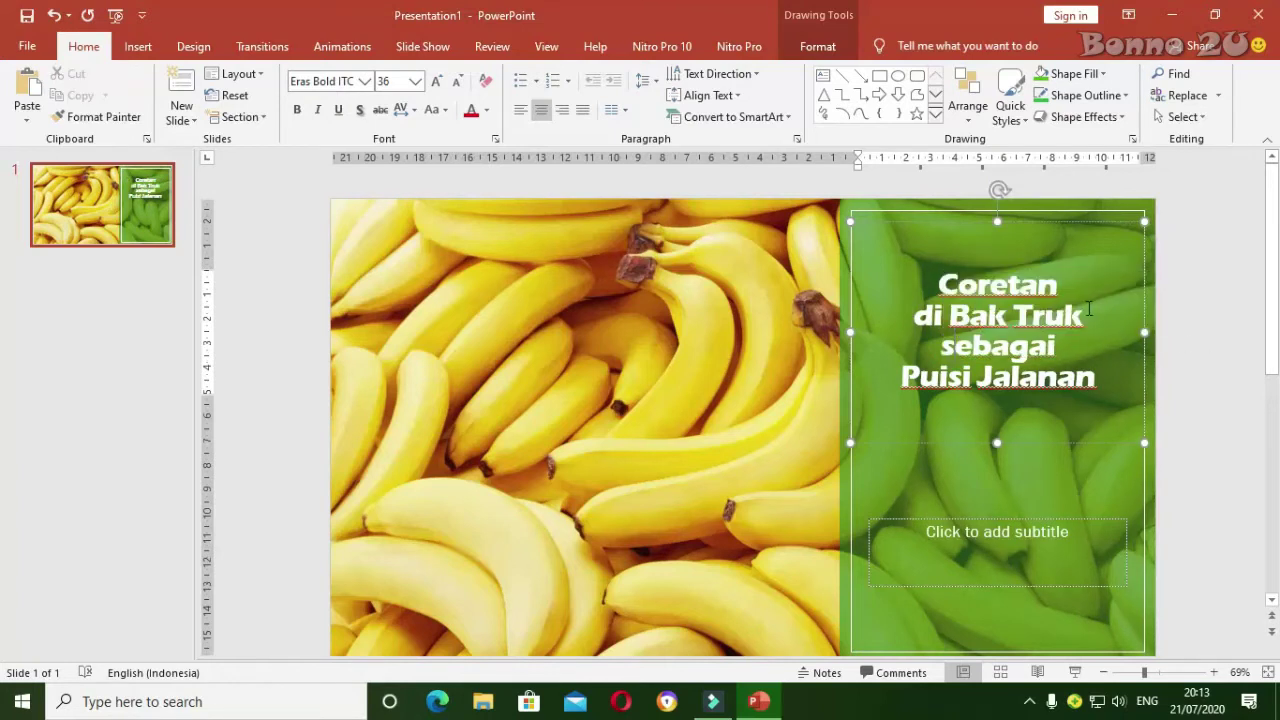
pyautogui.press('Return')
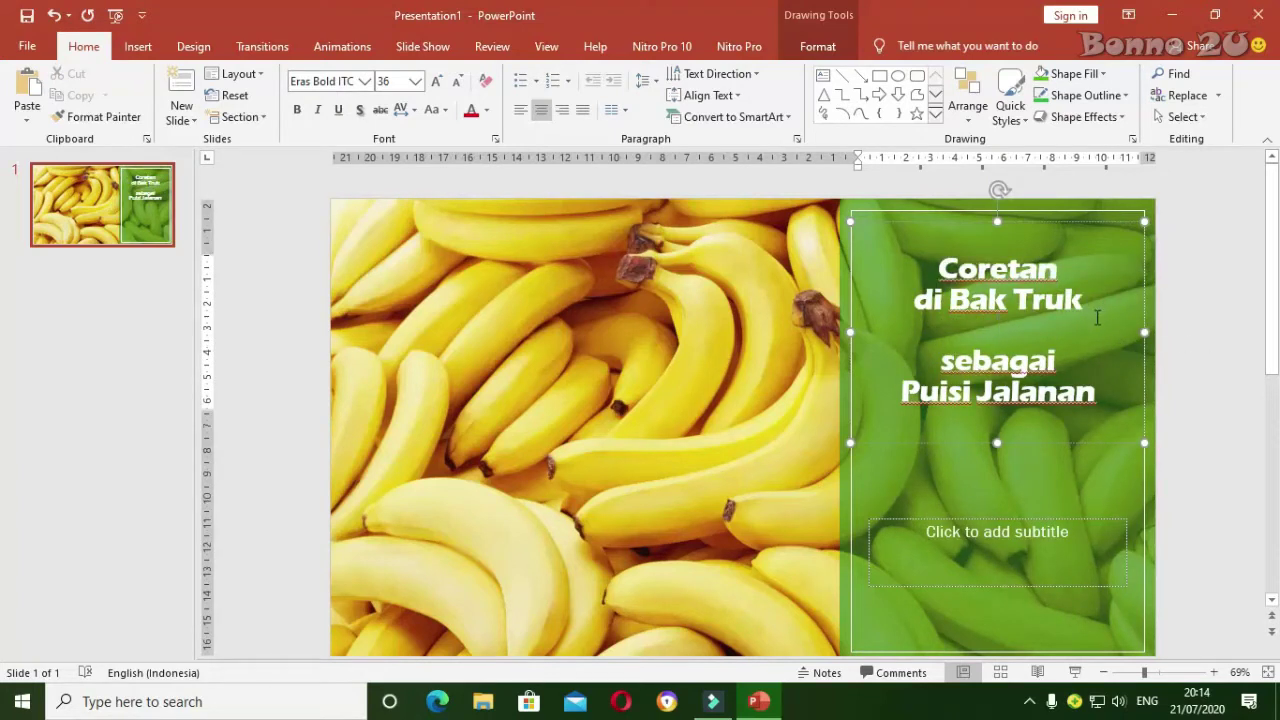
pyautogui.press('BackSpace')
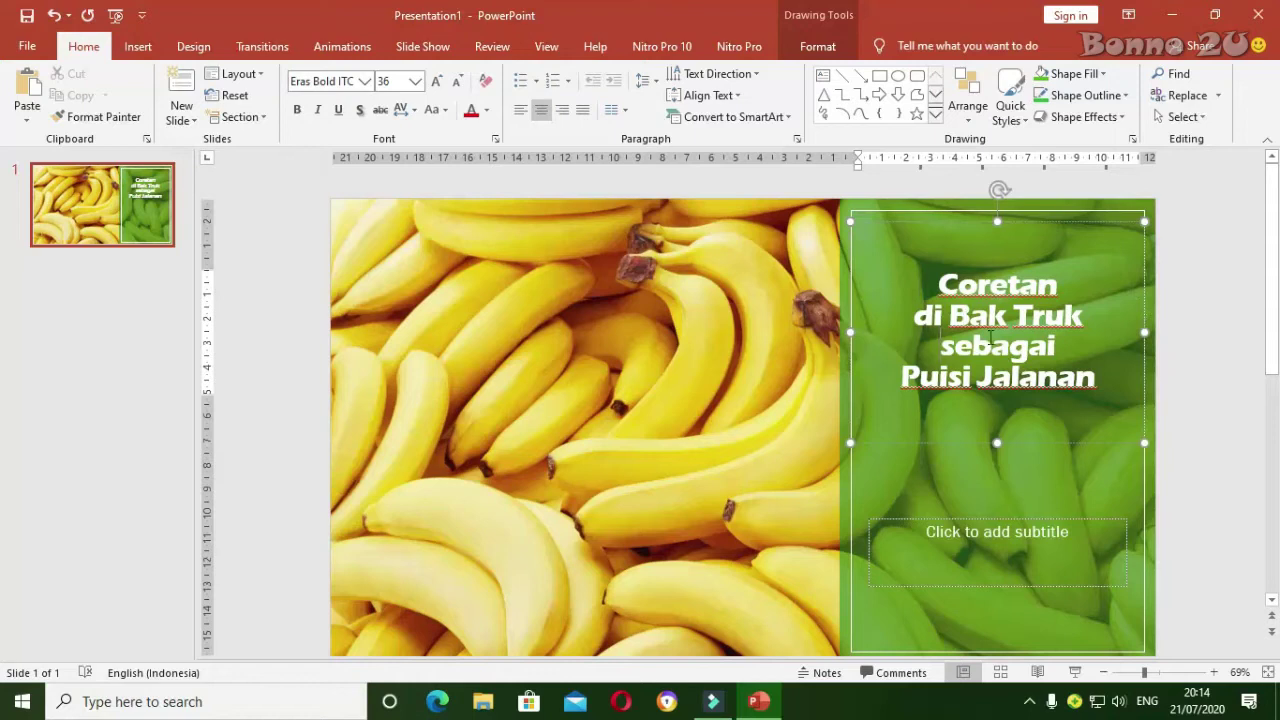
# - Increase the title font size to 49 pt
pyautogui.click(436, 82)
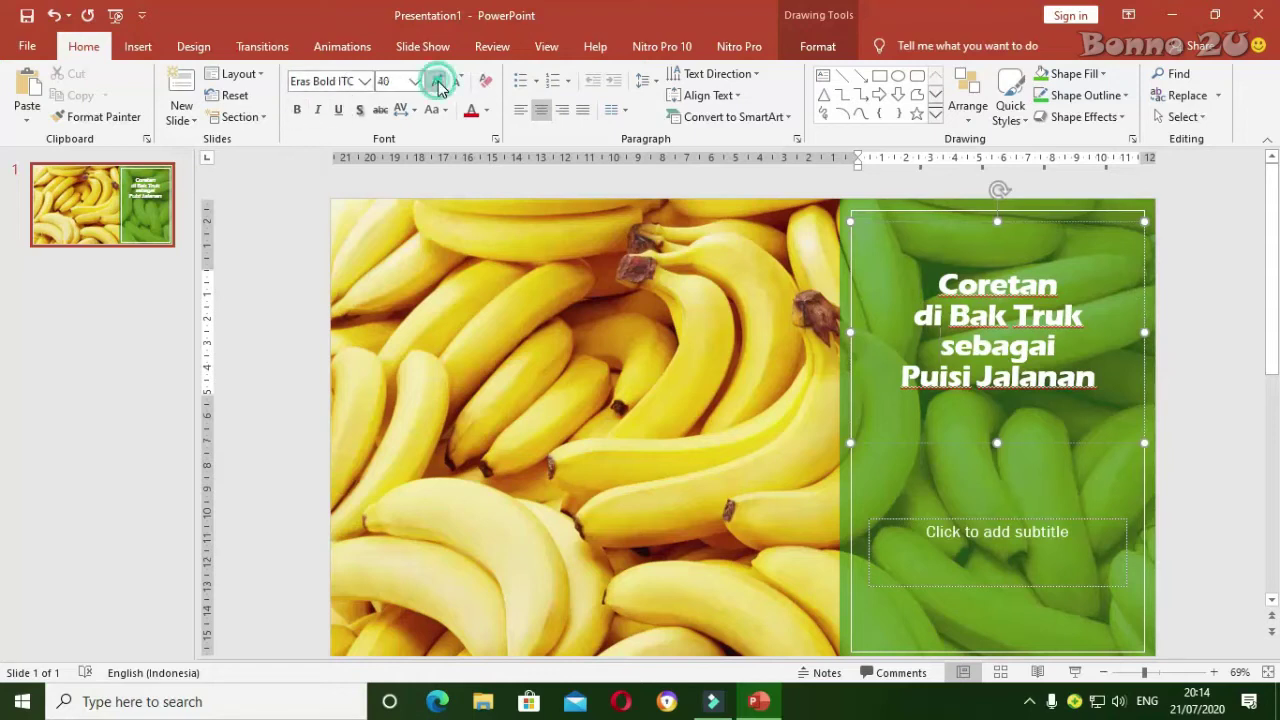
pyautogui.click(966, 222)
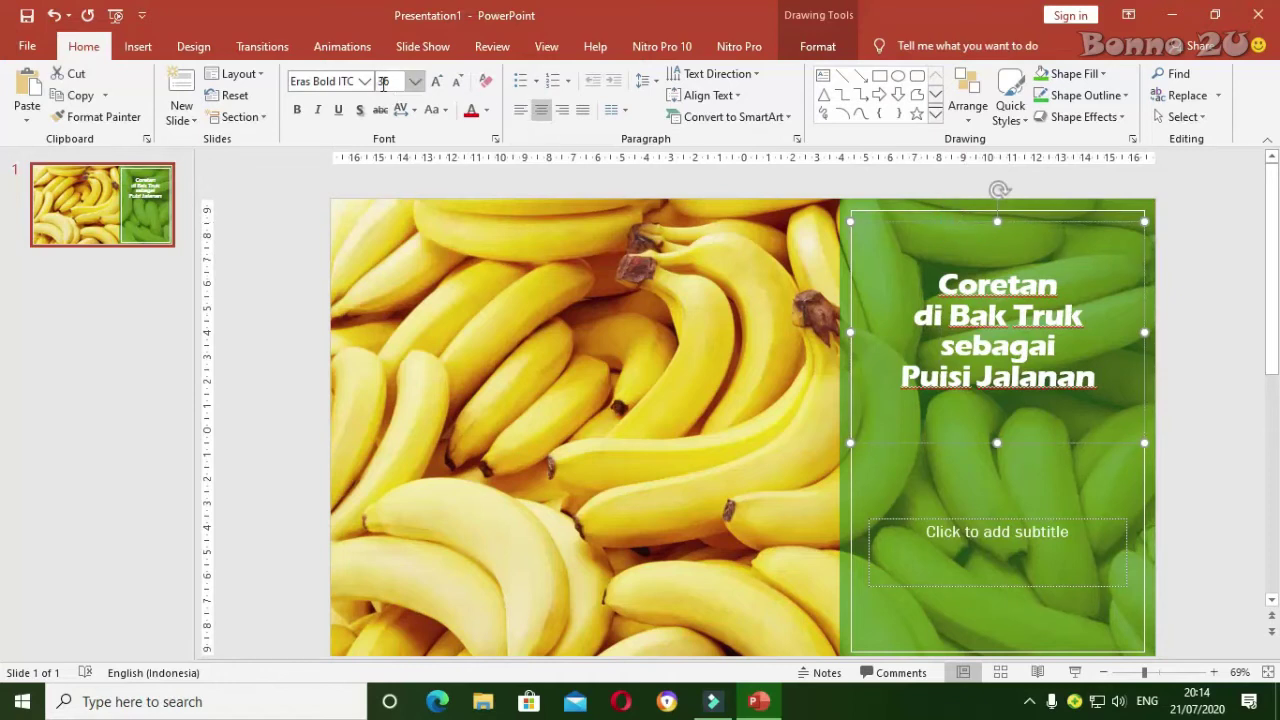
pyautogui.click(436, 81)
pyautogui.click(436, 81)
pyautogui.click(436, 81)
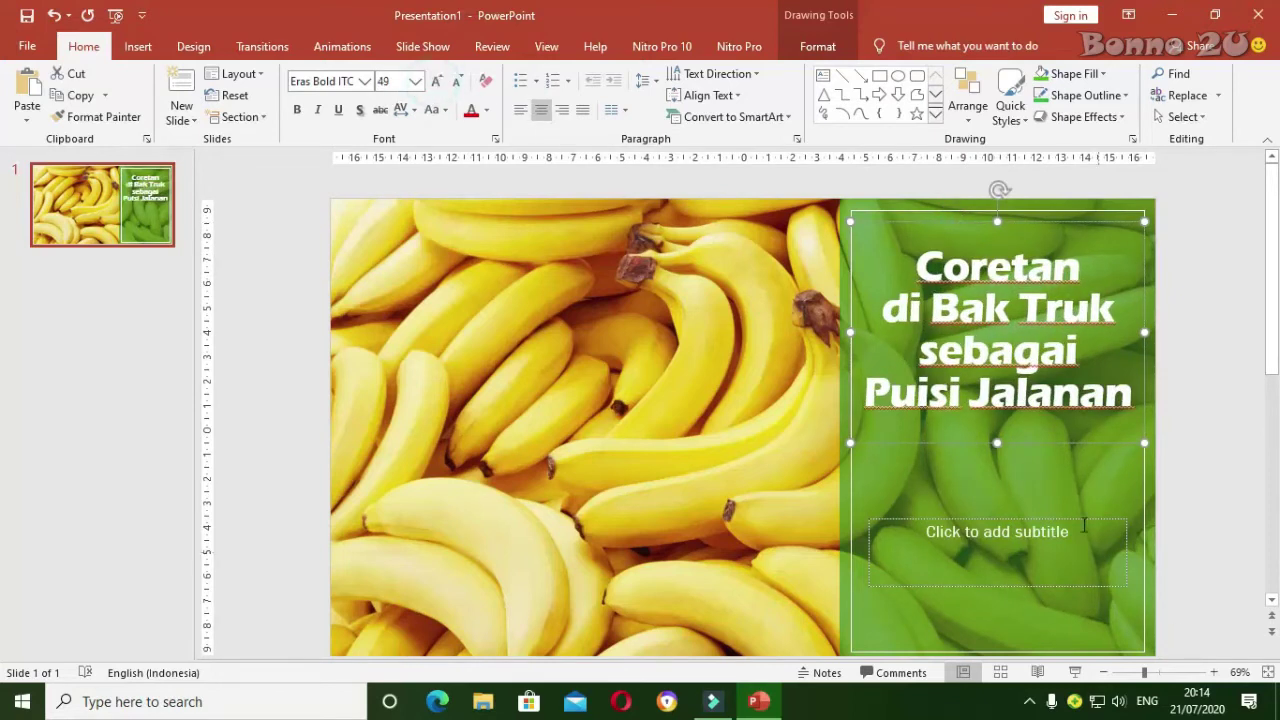
pyautogui.click(991, 520)
# - Move the subtitle box up, enlarge it, and enter 'Webinar Karya Anak Bangsa' and 'Sabtu, 25 Juli 2020'
pyautogui.moveTo(990, 493)
pyautogui.mouseDown()
pyautogui.moveTo(990, 416)
pyautogui.moveTo(1000, 597)
pyautogui.mouseUp()
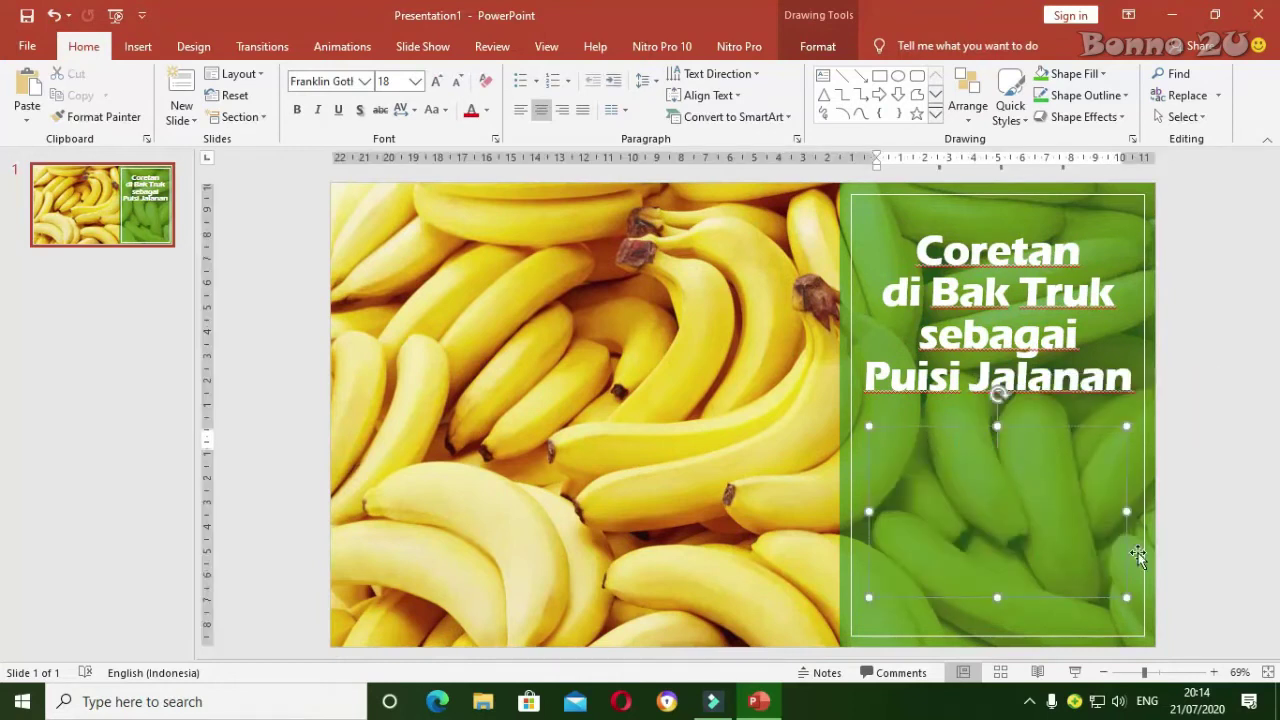
pyautogui.write('Webinar Karya Anak Bangsa')
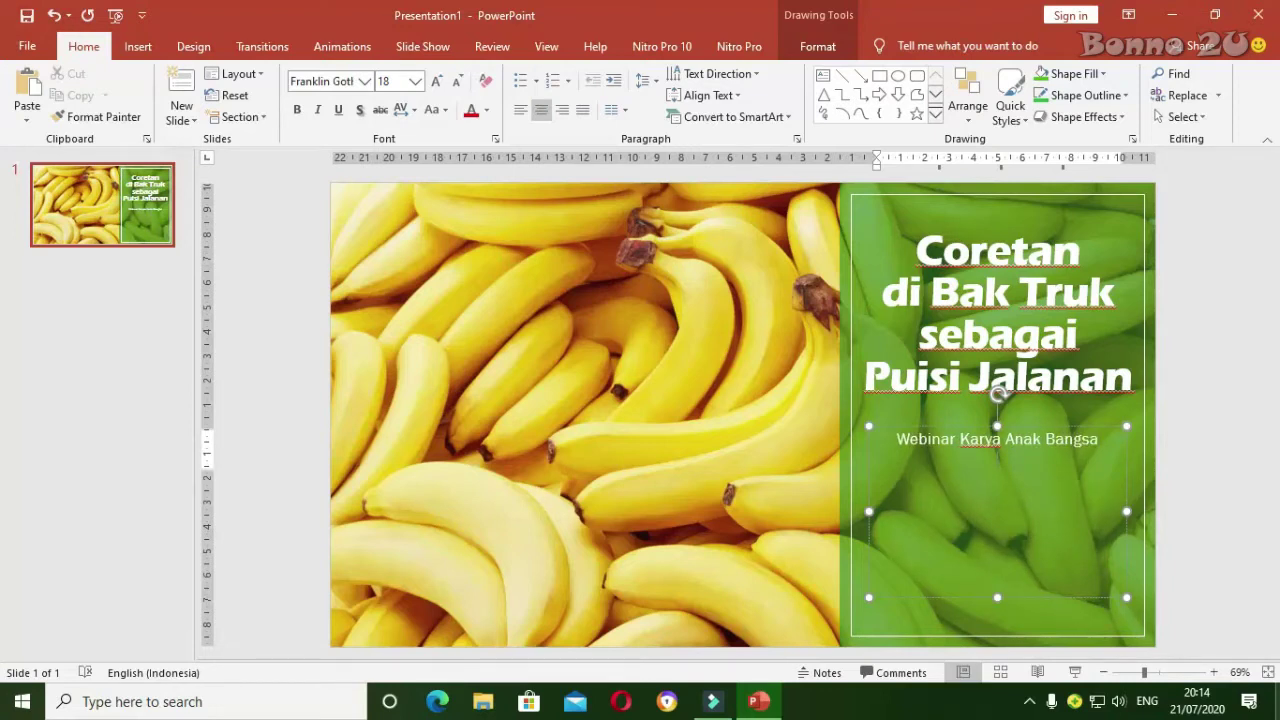
pyautogui.press('Return')
pyautogui.write('Sabtu')
pyautogui.write(',')
pyautogui.write(' 25 Juli 2020')
pyautogui.press('Return')
# - Add the lines 'Jam 19:30 - Ganti Hari', 'Oleh' and a 'Narasumber:' line with the speaker's name
pyautogui.write('J')
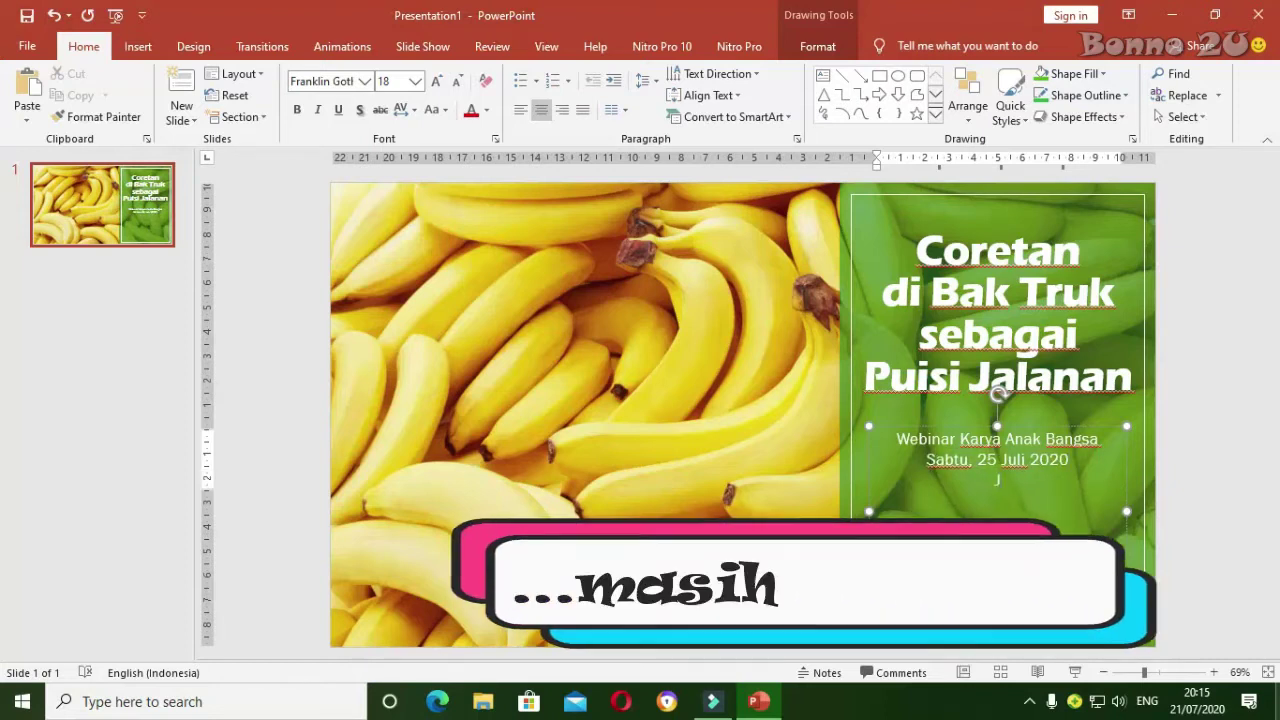
pyautogui.write('am')
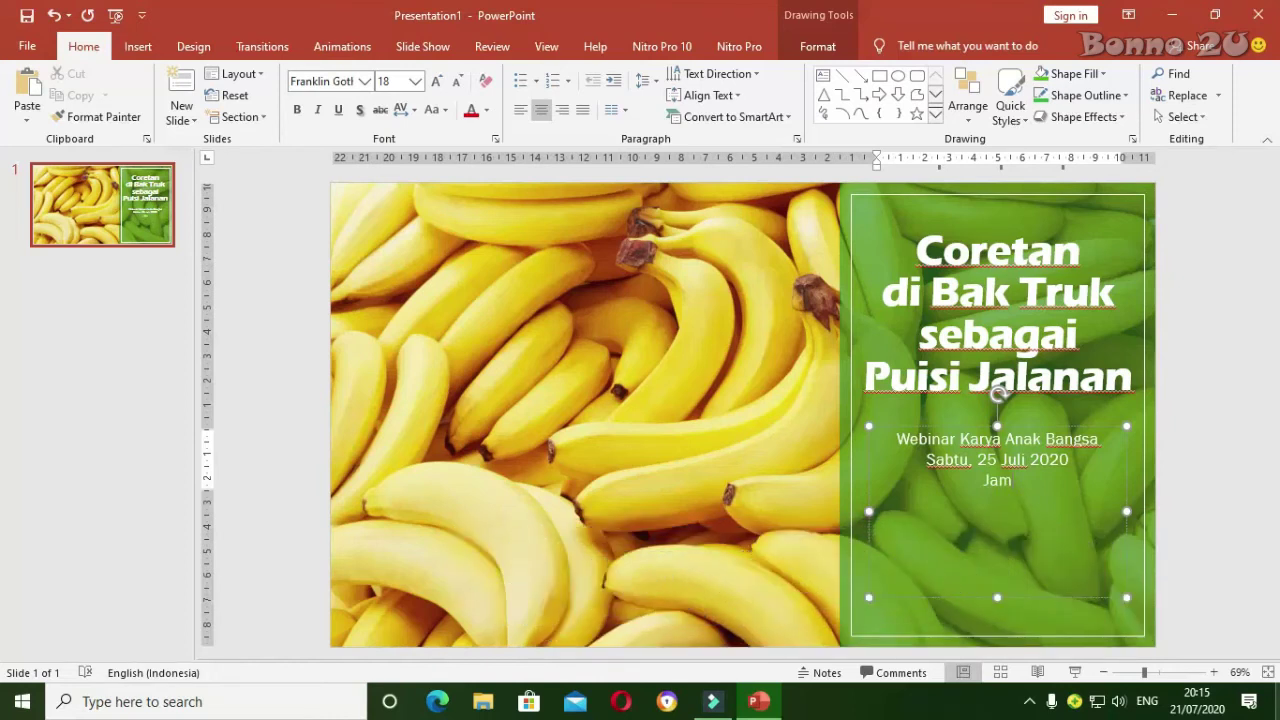
pyautogui.write('19')
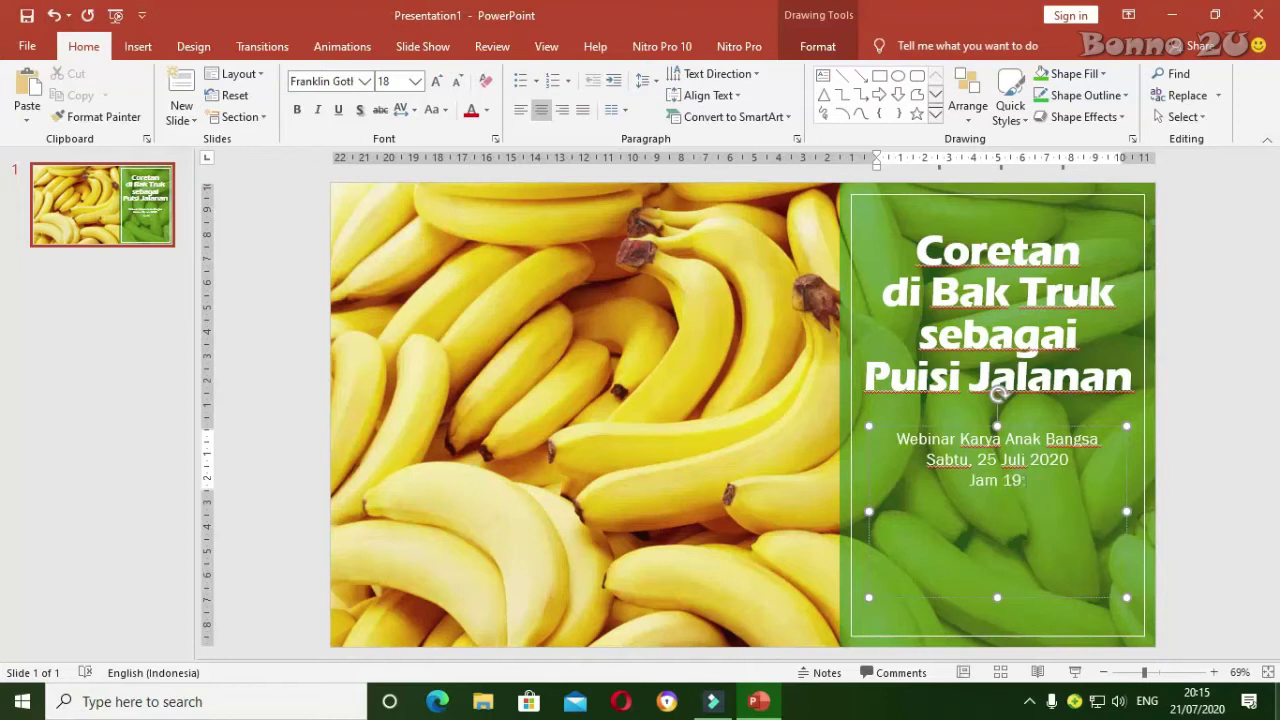
pyautogui.write(' :30')
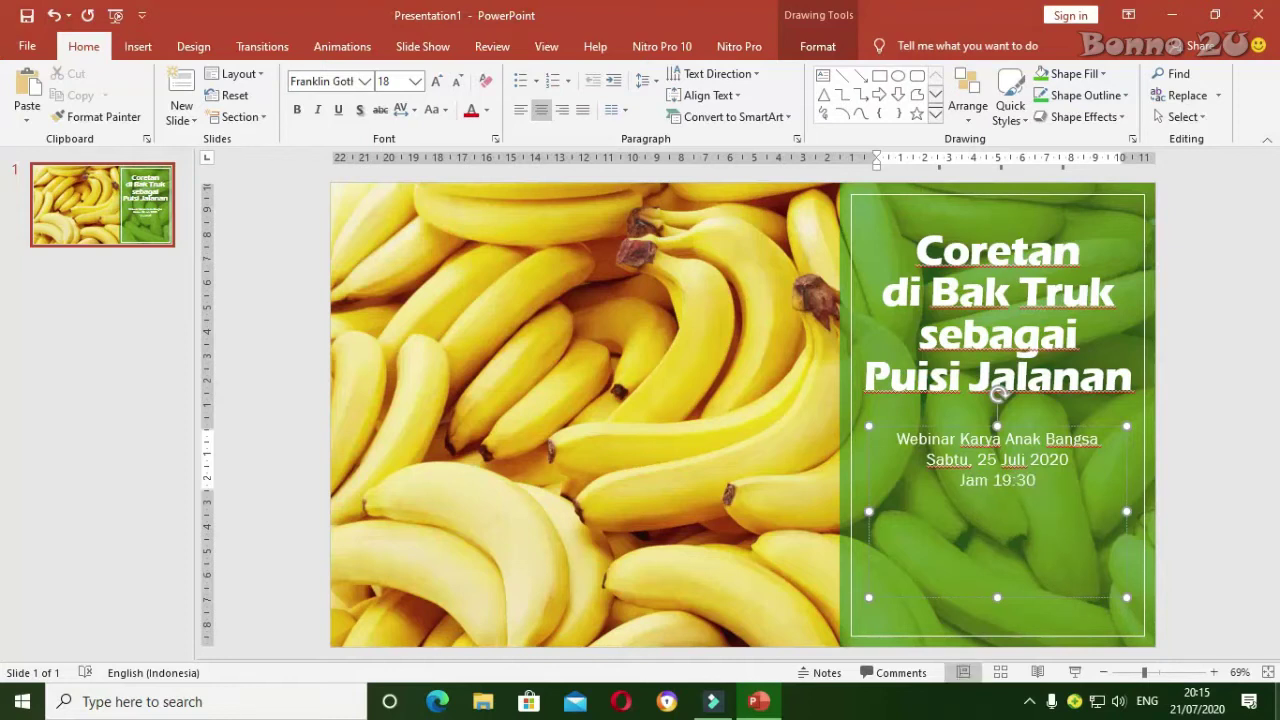
pyautogui.write(' -')
pyautogui.write(' Ganti ')
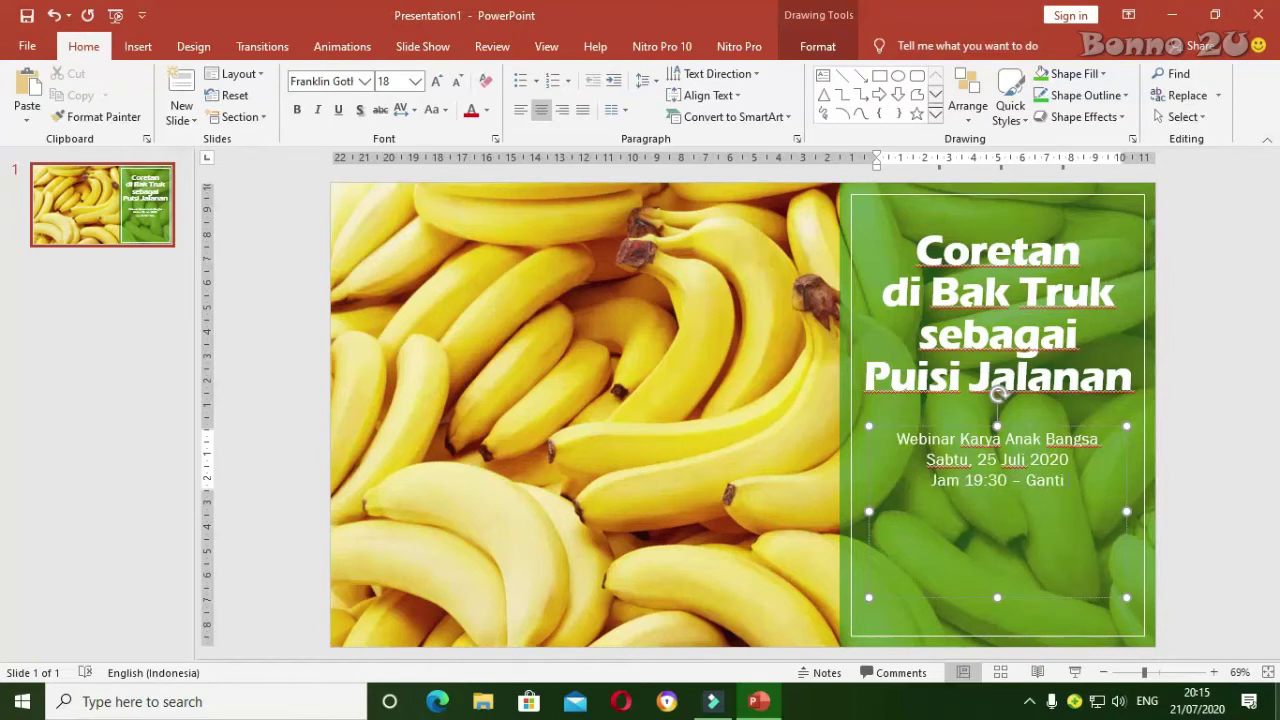
pyautogui.write('Hari')
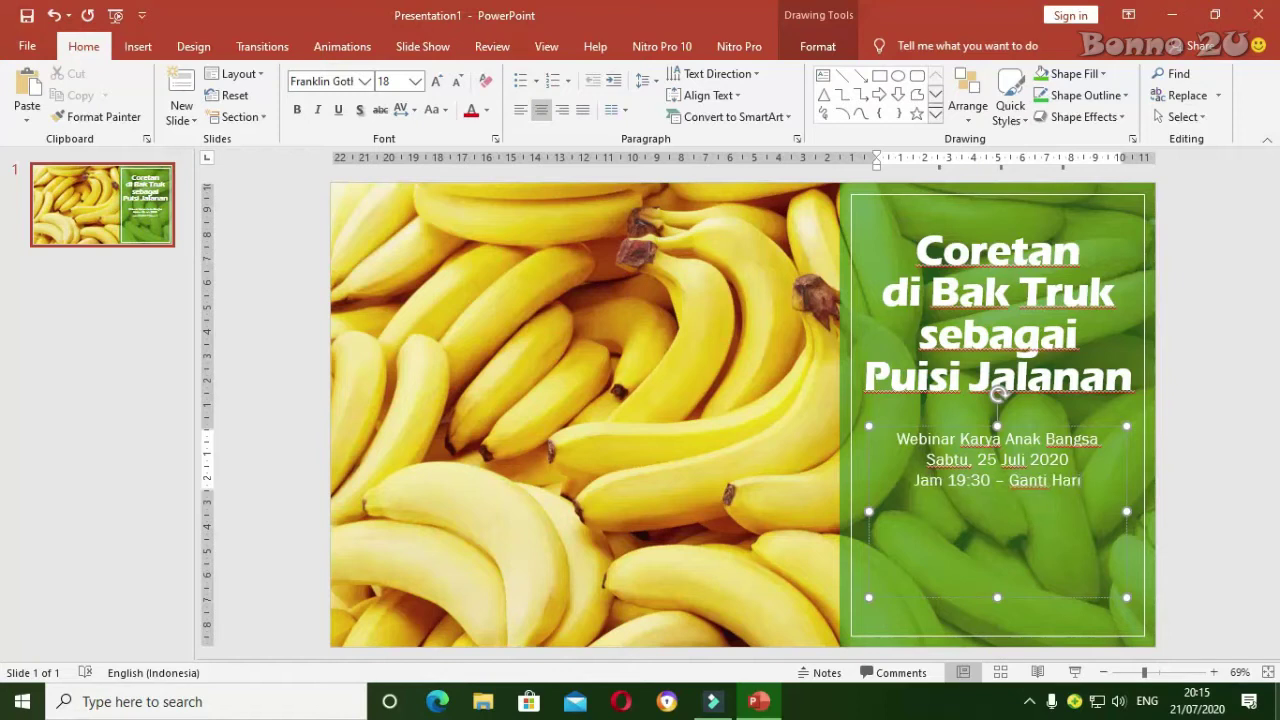
pyautogui.press('Return')
pyautogui.write('eh')
pyautogui.press('Return')
pyautogui.write('Narasumber: Mr Muzafar')
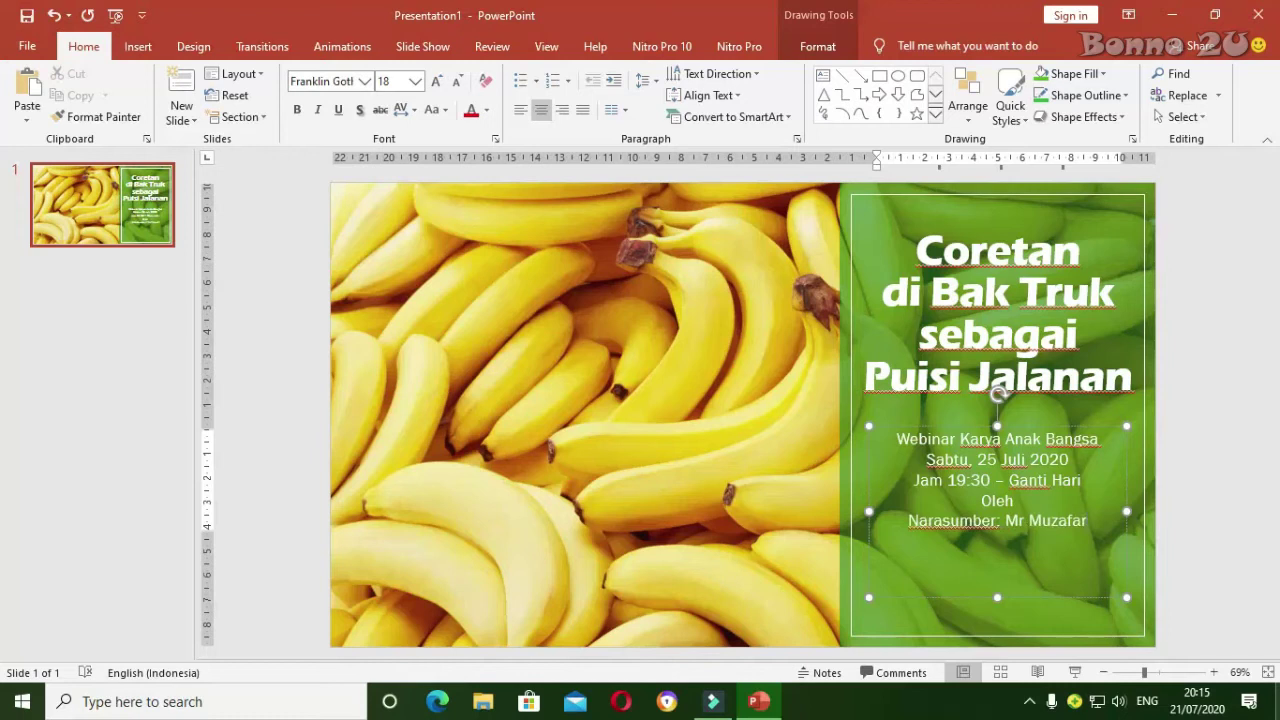
pyautogui.write('sy')
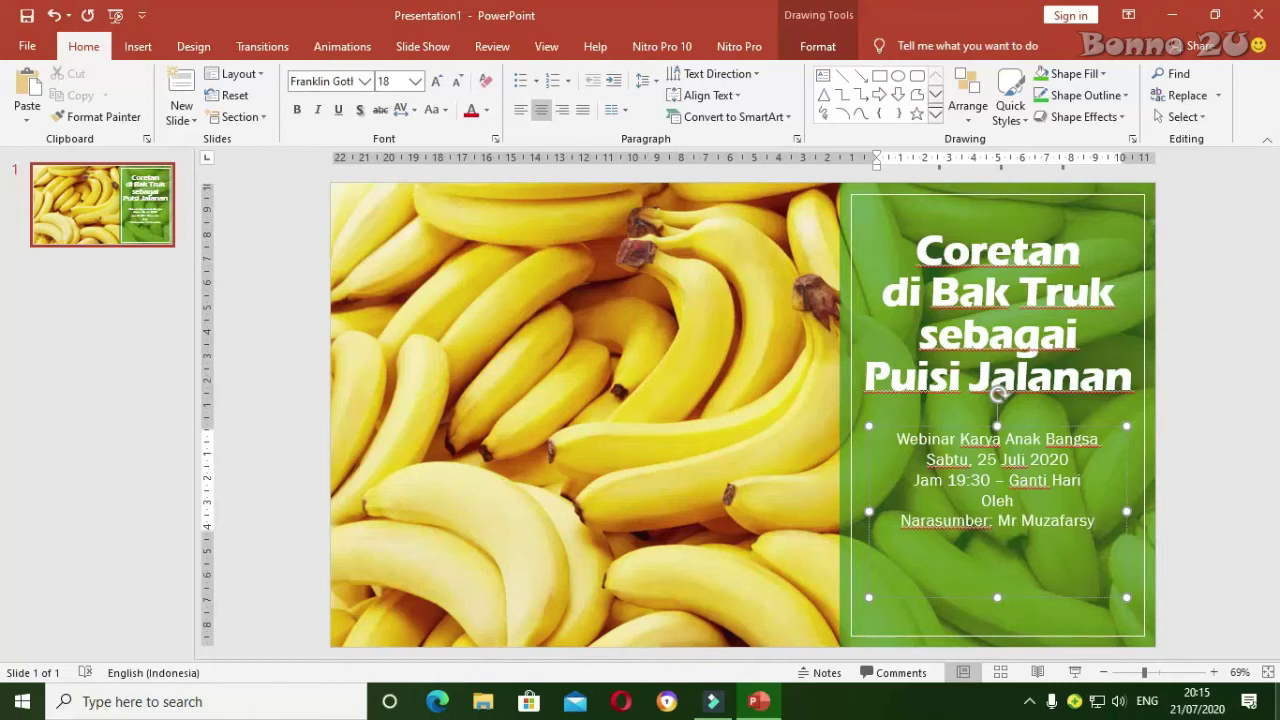
pyautogui.write('ah')
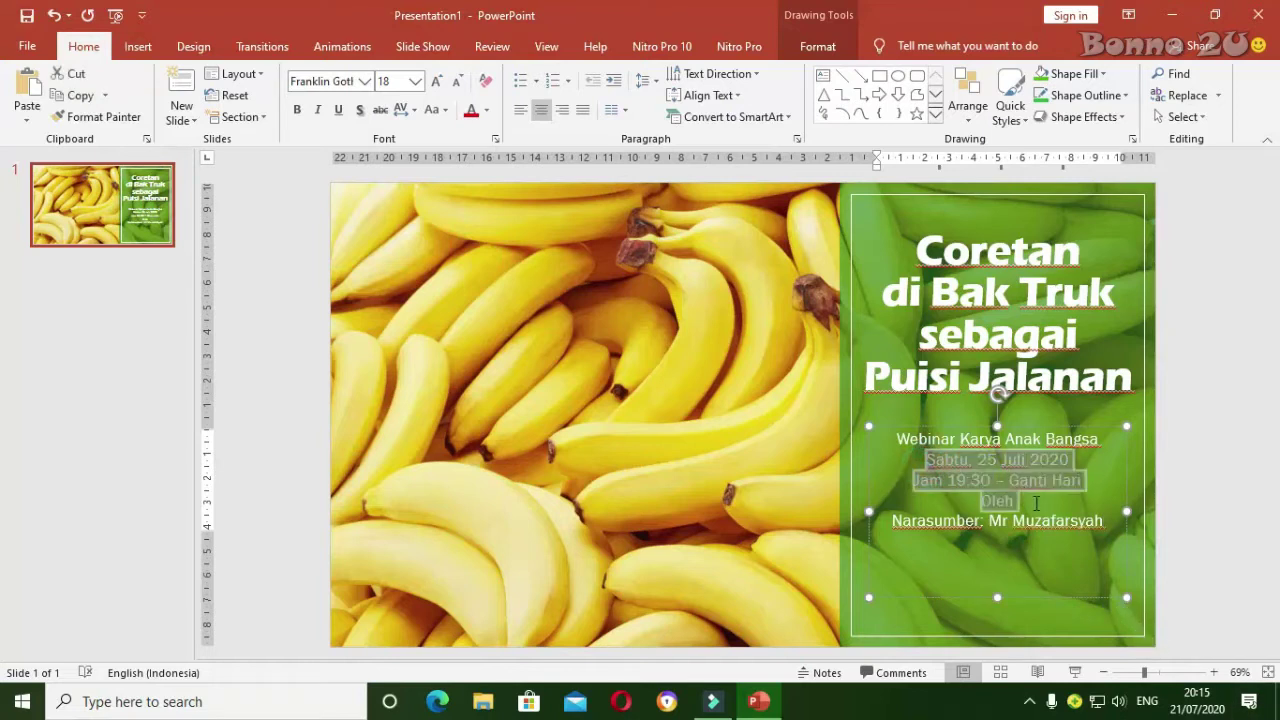
# - Enlarge the date and time lines of the subtitle to 24 pt
pyautogui.moveTo(1018, 493); pyautogui.dragTo(1085, 482)
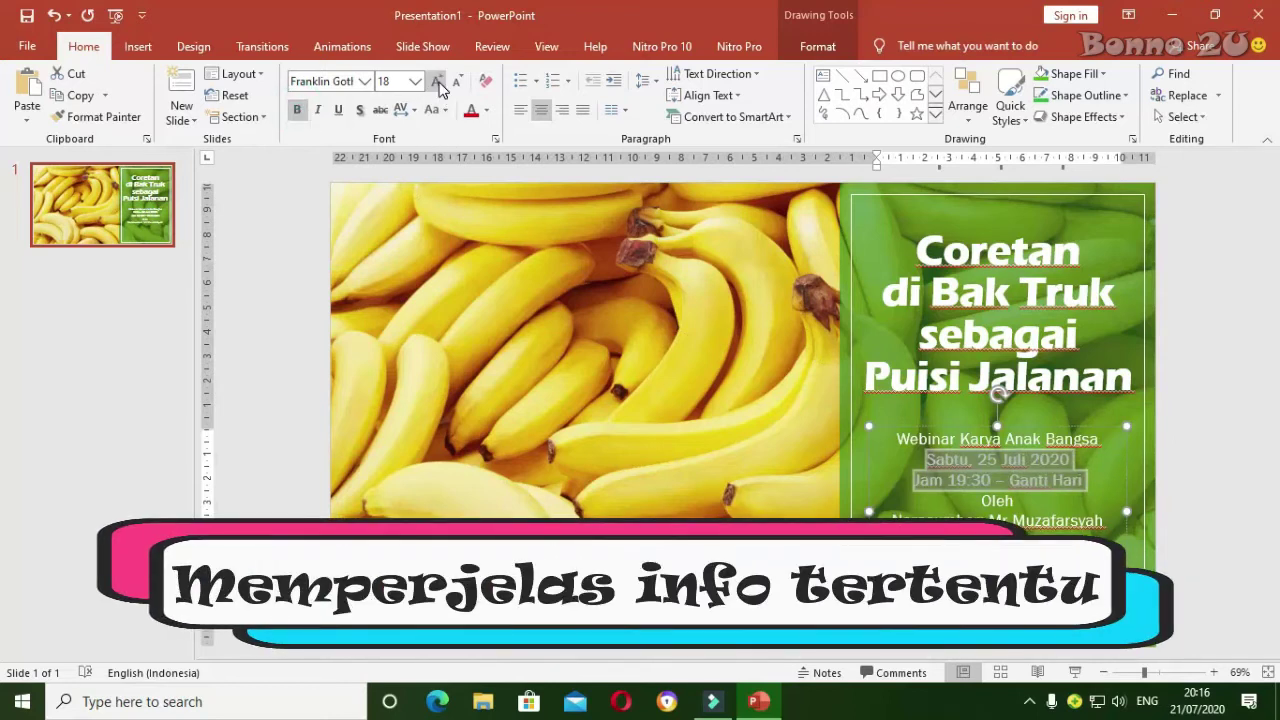
pyautogui.click(438, 82)
pyautogui.click(438, 82)
pyautogui.click(438, 82)
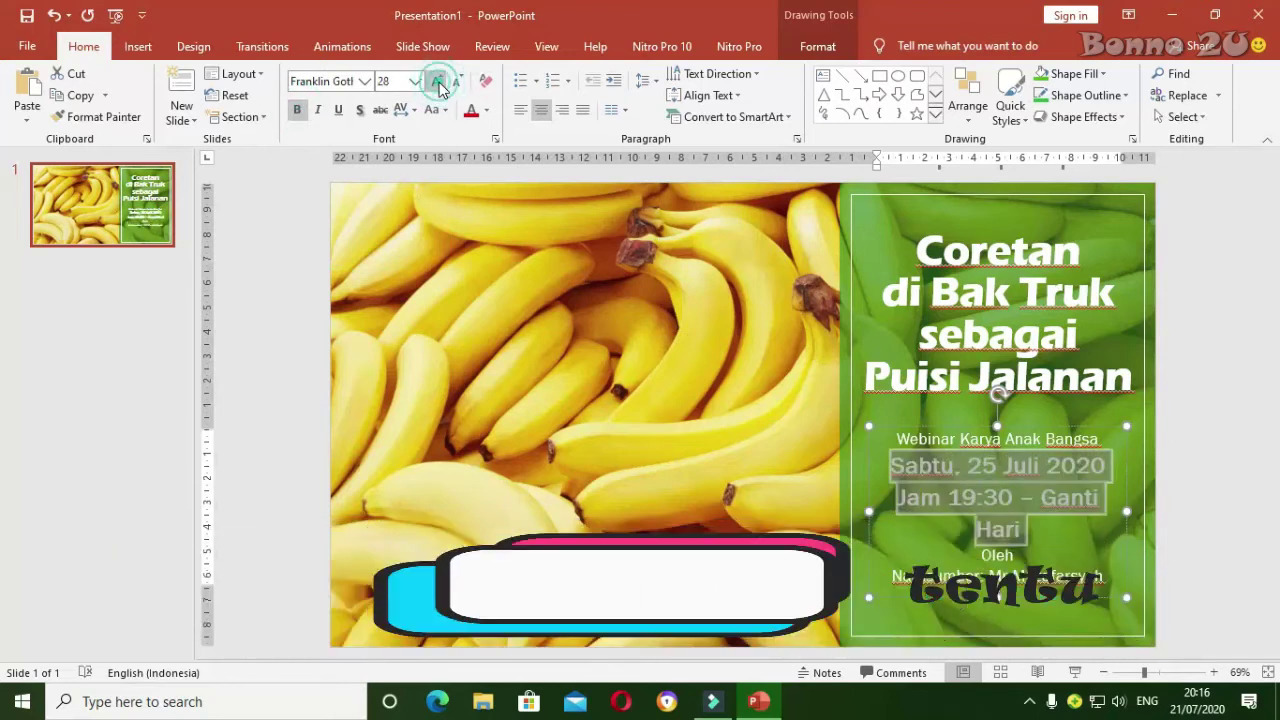
pyautogui.click(463, 84)
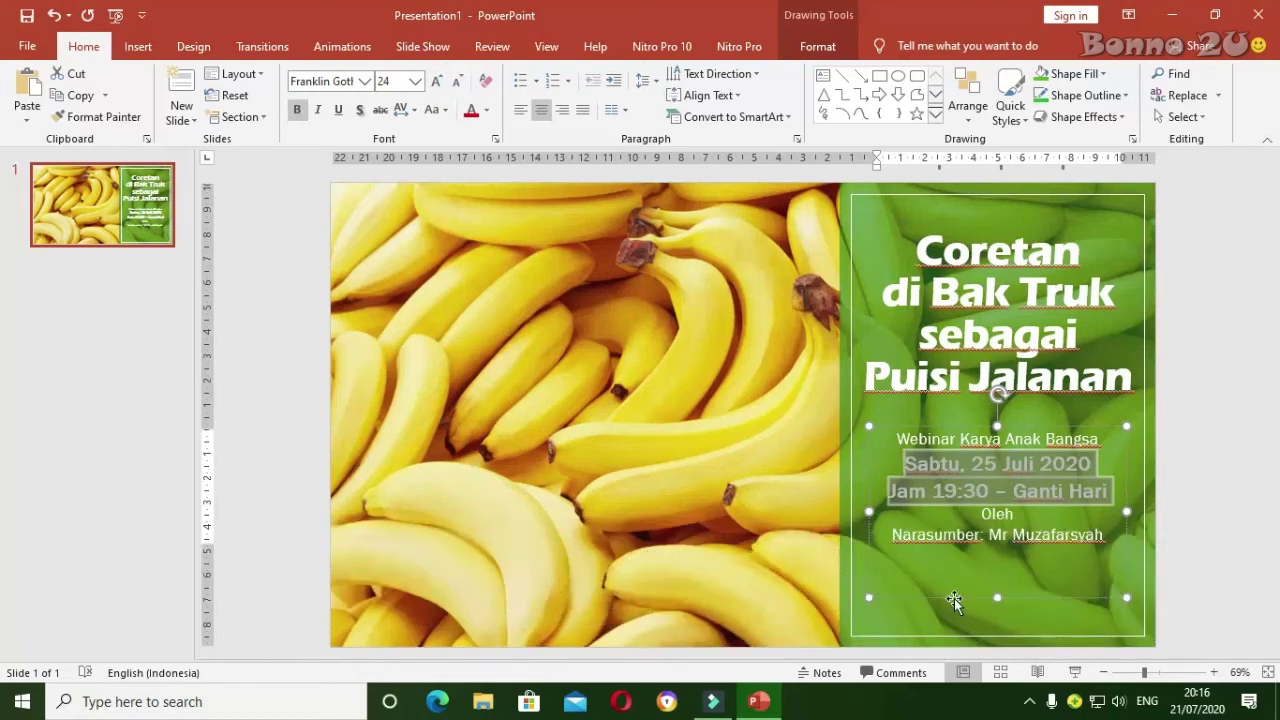
pyautogui.click(955, 600)
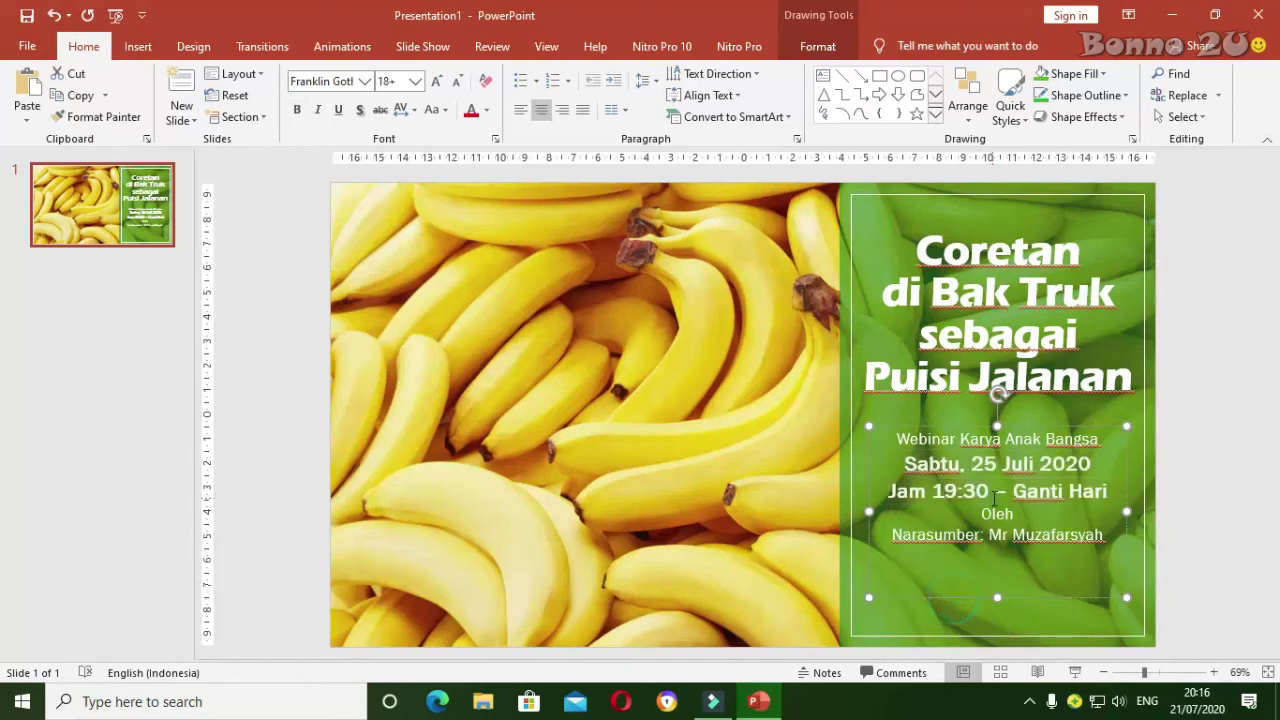
# - Change 'Oleh' to lowercase 'oleh'
pyautogui.click(990, 503)
pyautogui.click(983, 513)
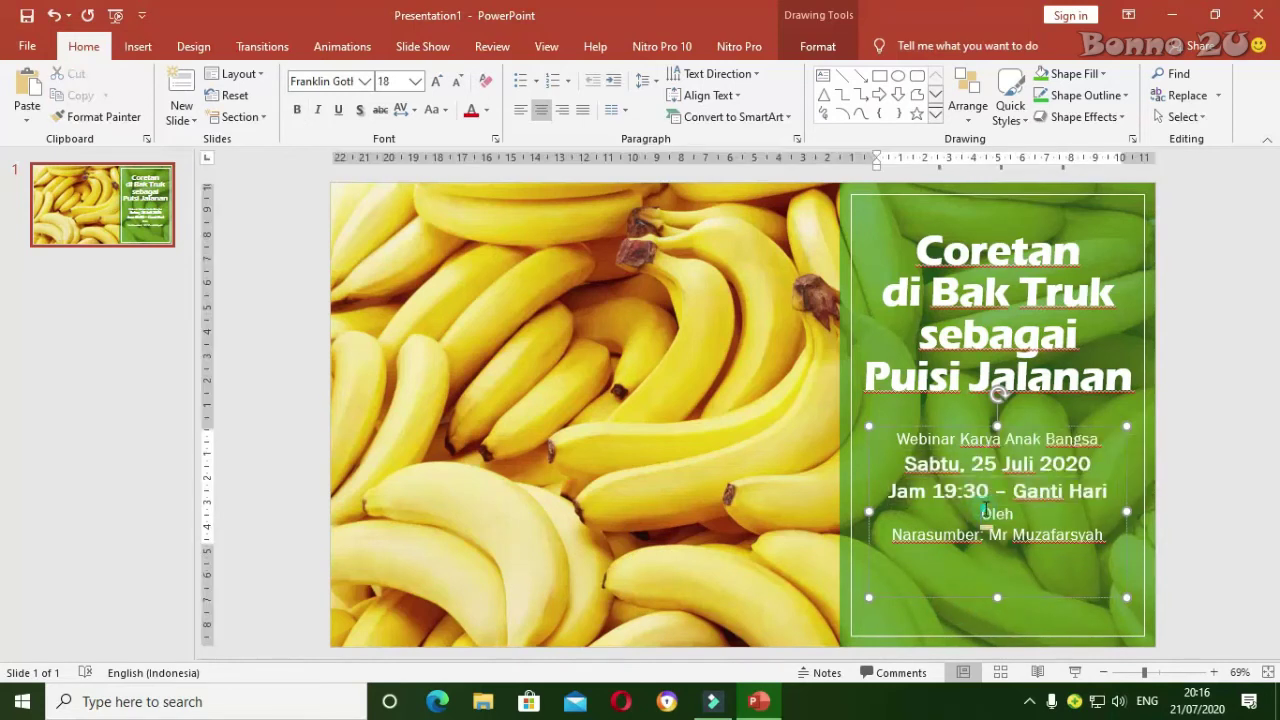
pyautogui.moveTo(984, 514); pyautogui.dragTo(992, 518)
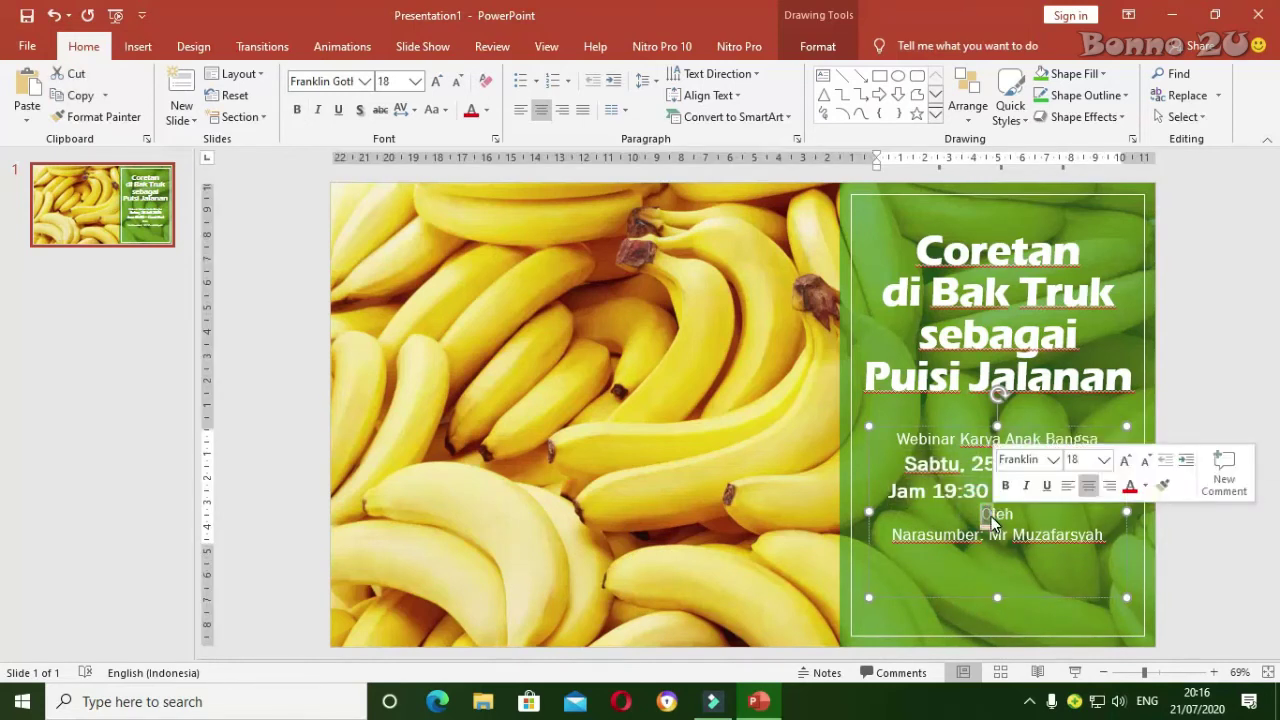
pyautogui.write('o')
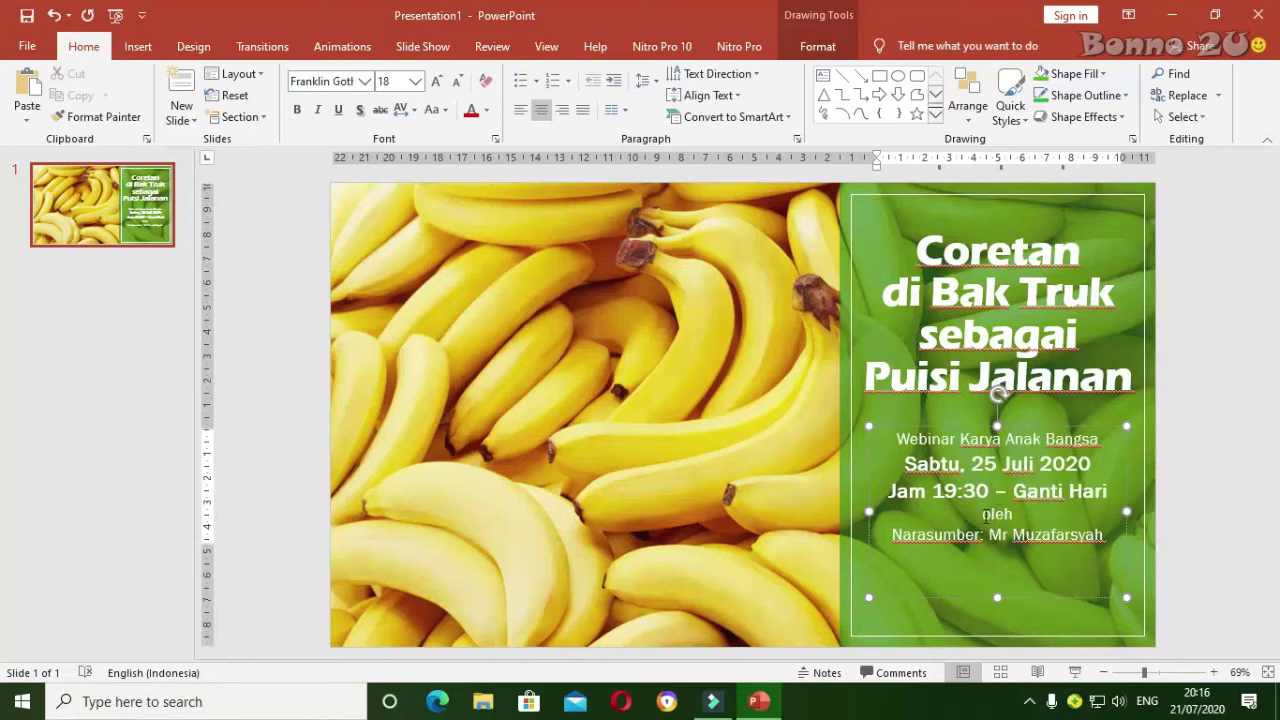
# - Enlarge the Narasumber line to 24 pt and move the speaker's name onto its own line
pyautogui.moveTo(893, 535); pyautogui.dragTo(1038, 541)
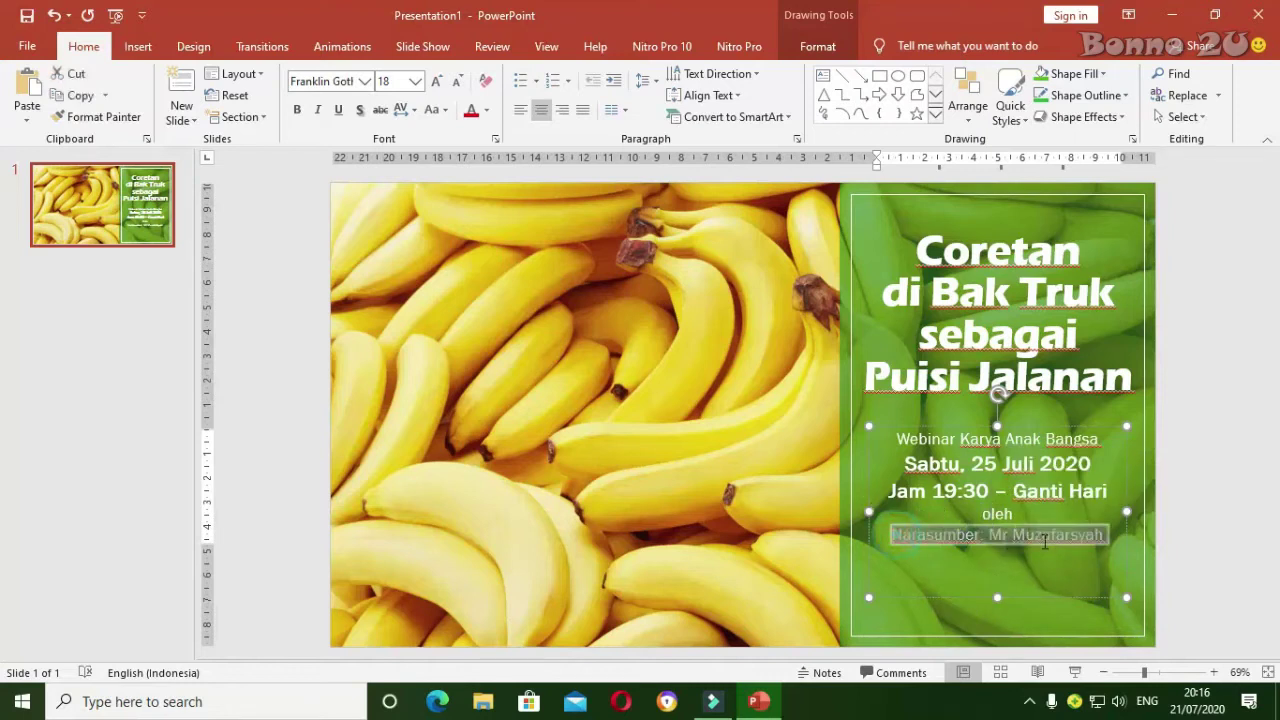
pyautogui.click(437, 81)
pyautogui.click(437, 81)
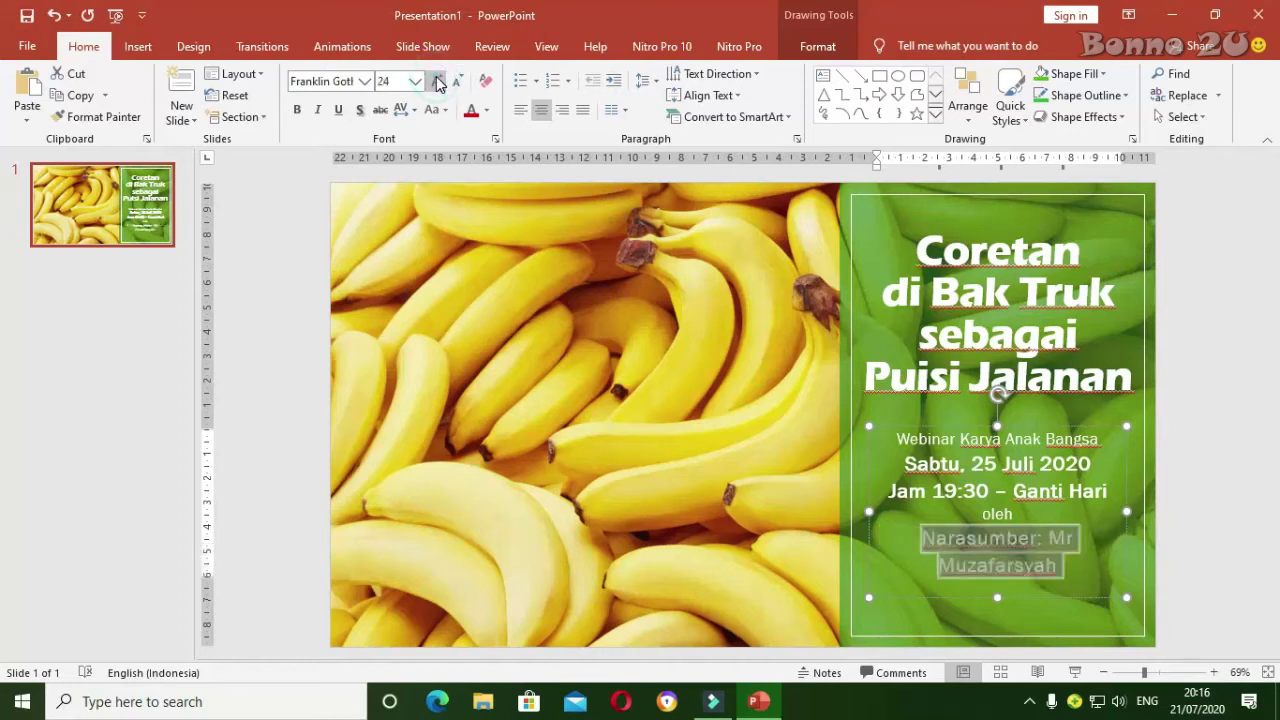
pyautogui.click(1055, 540)
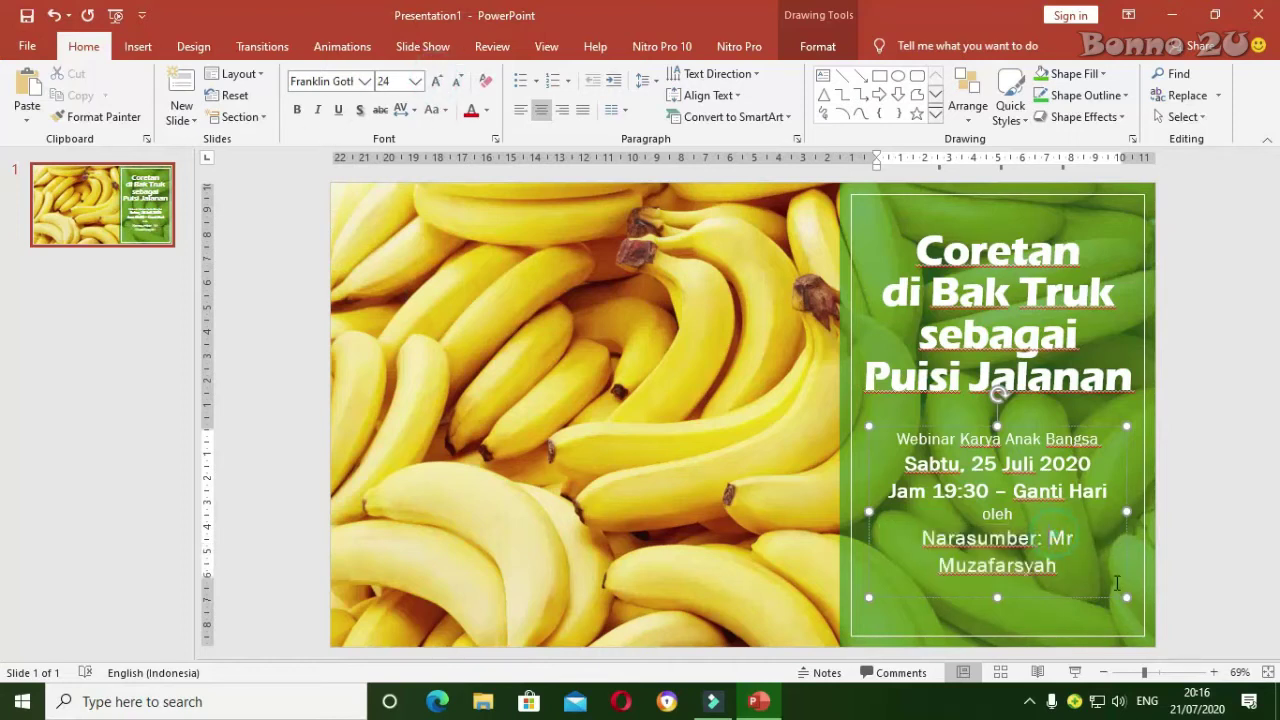
pyautogui.press('Return')
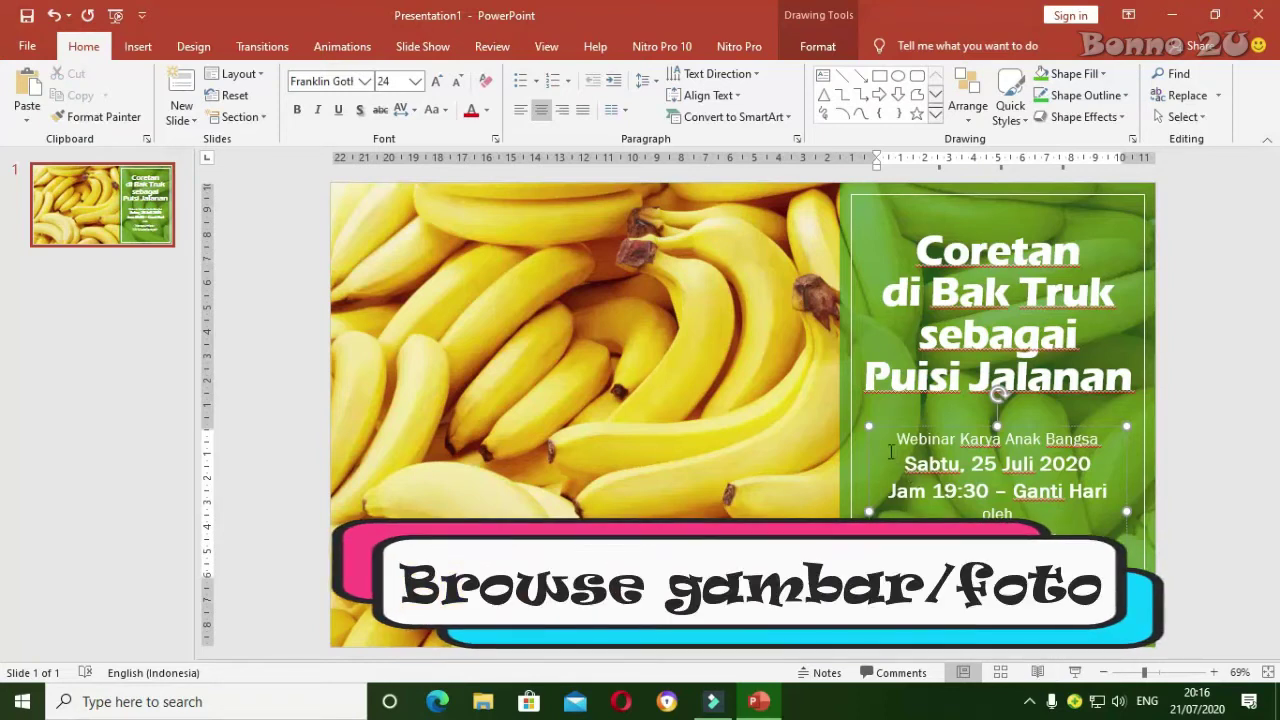
# - Delete the banana photo on the left of the slide, redoing the deletion after an undo
pyautogui.click(764, 478)
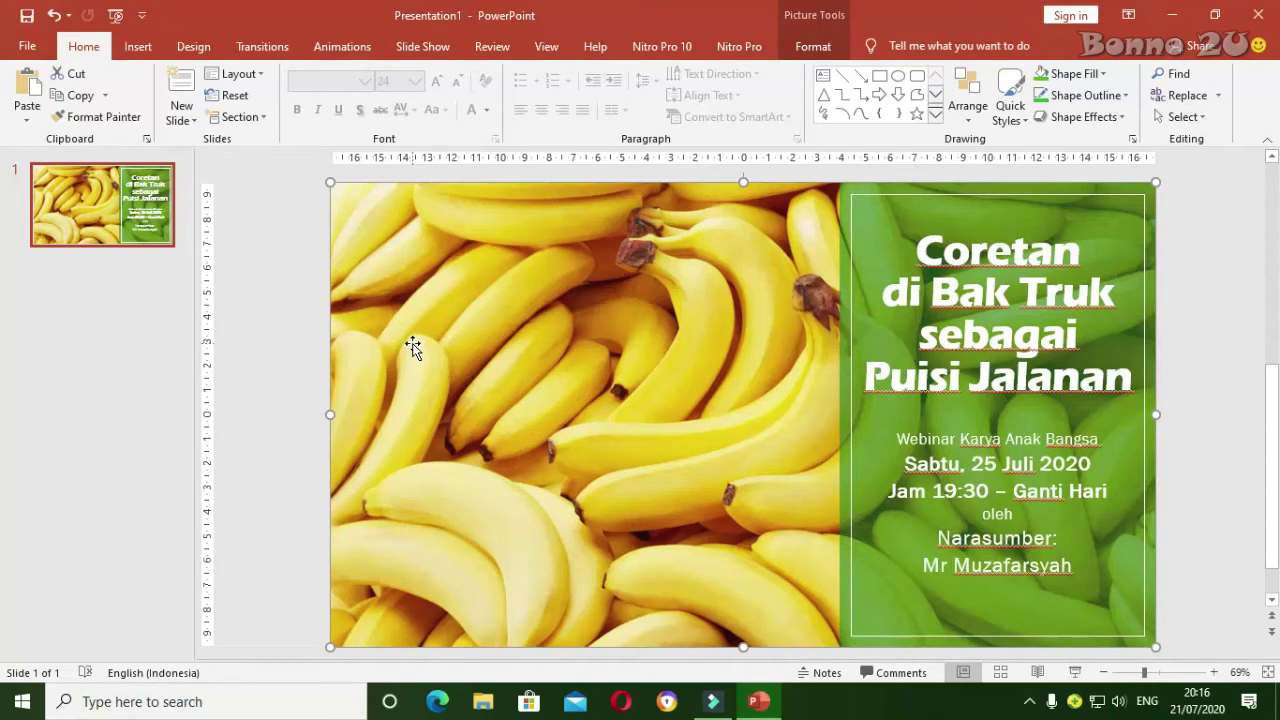
pyautogui.press('Delete')
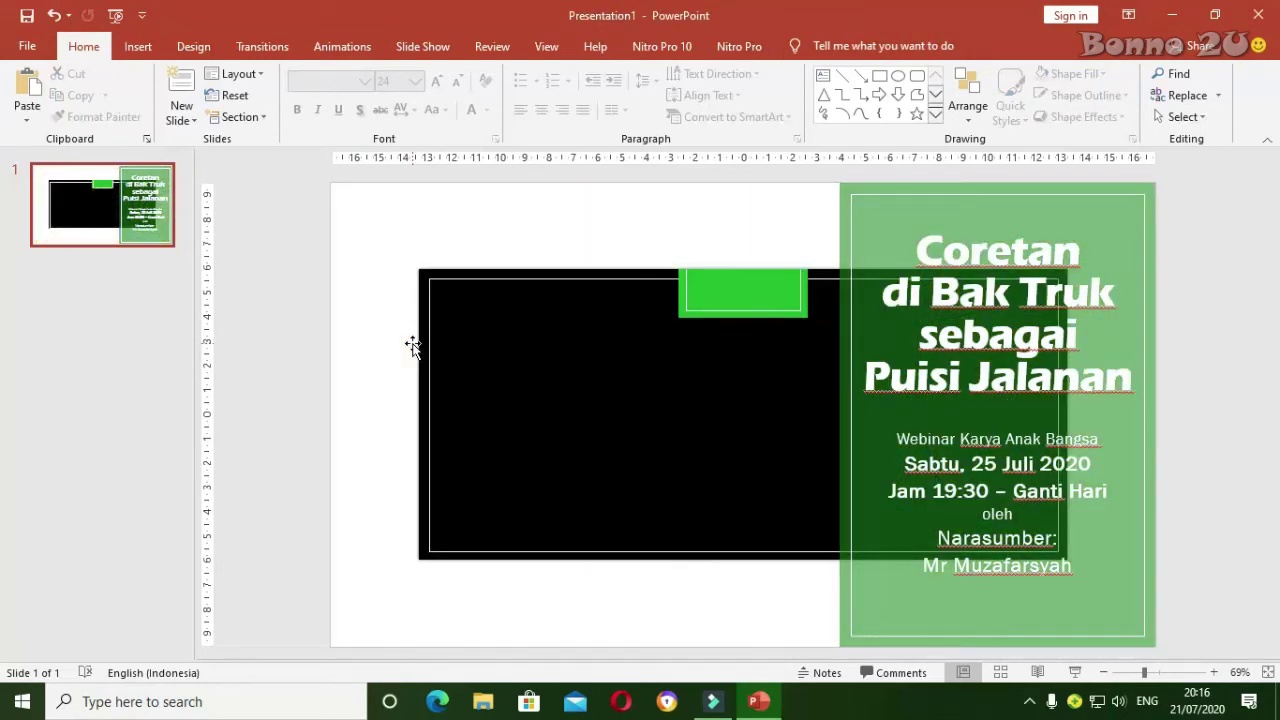
pyautogui.click(55, 15)
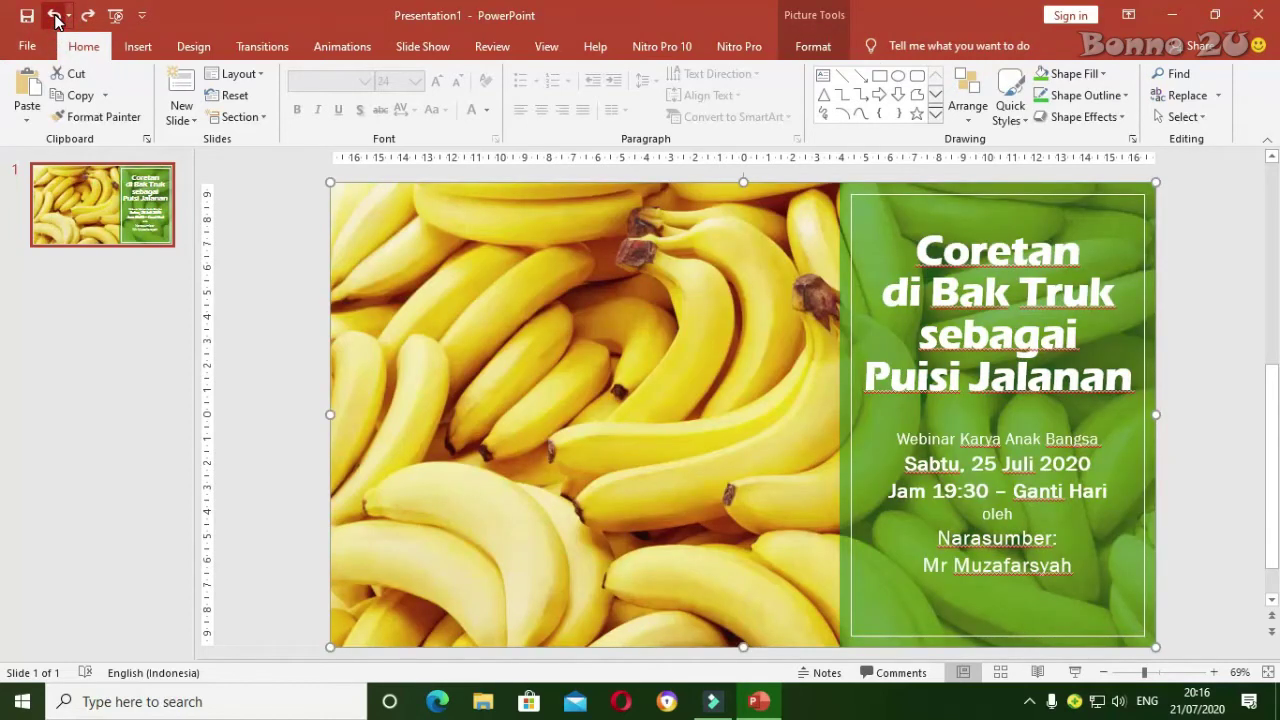
pyautogui.click(412, 360)
pyautogui.press('Delete')
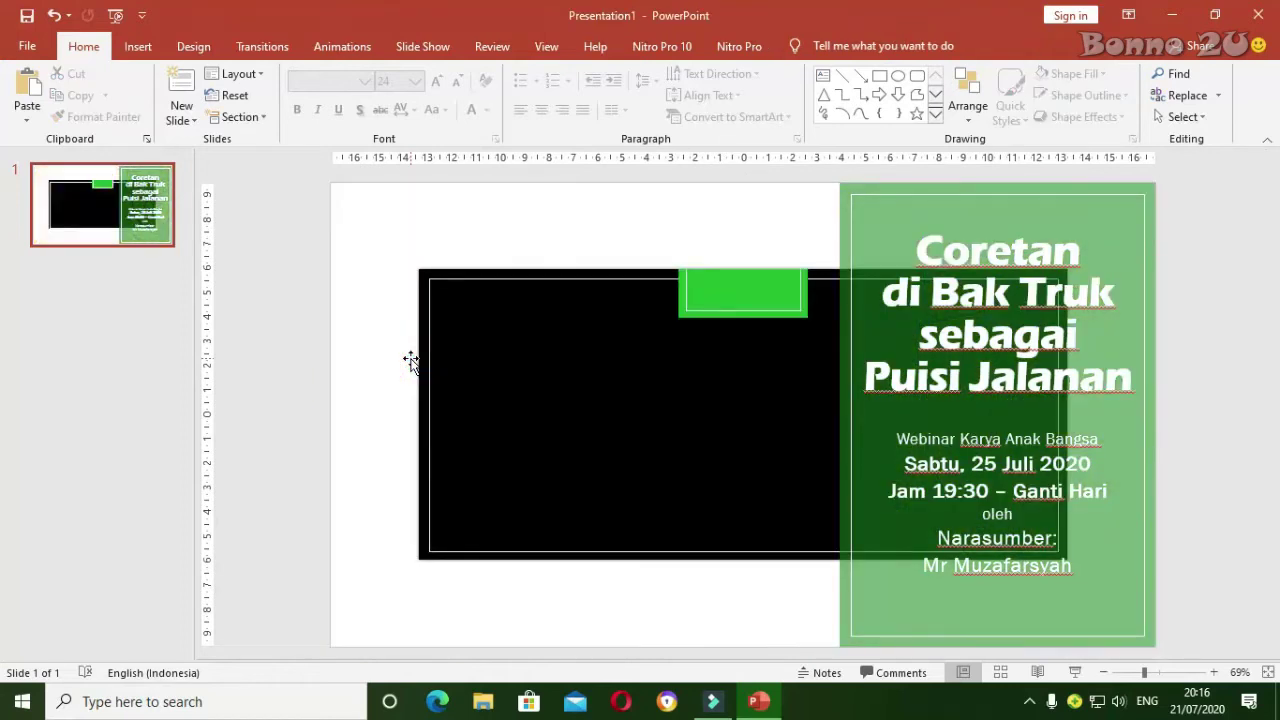
pyautogui.click(467, 271)
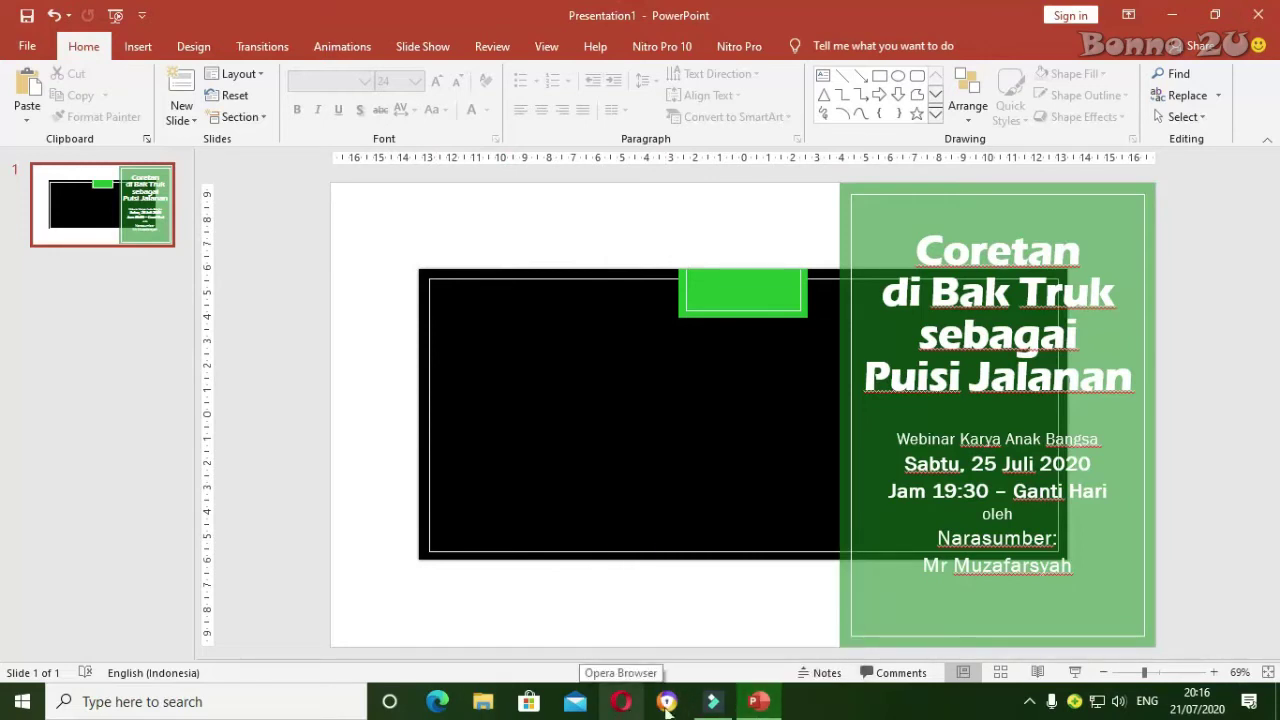
# - Search Bing for 'Coretan Bak Truk', glance at the first result, then switch to image results
pyautogui.click(670, 704)
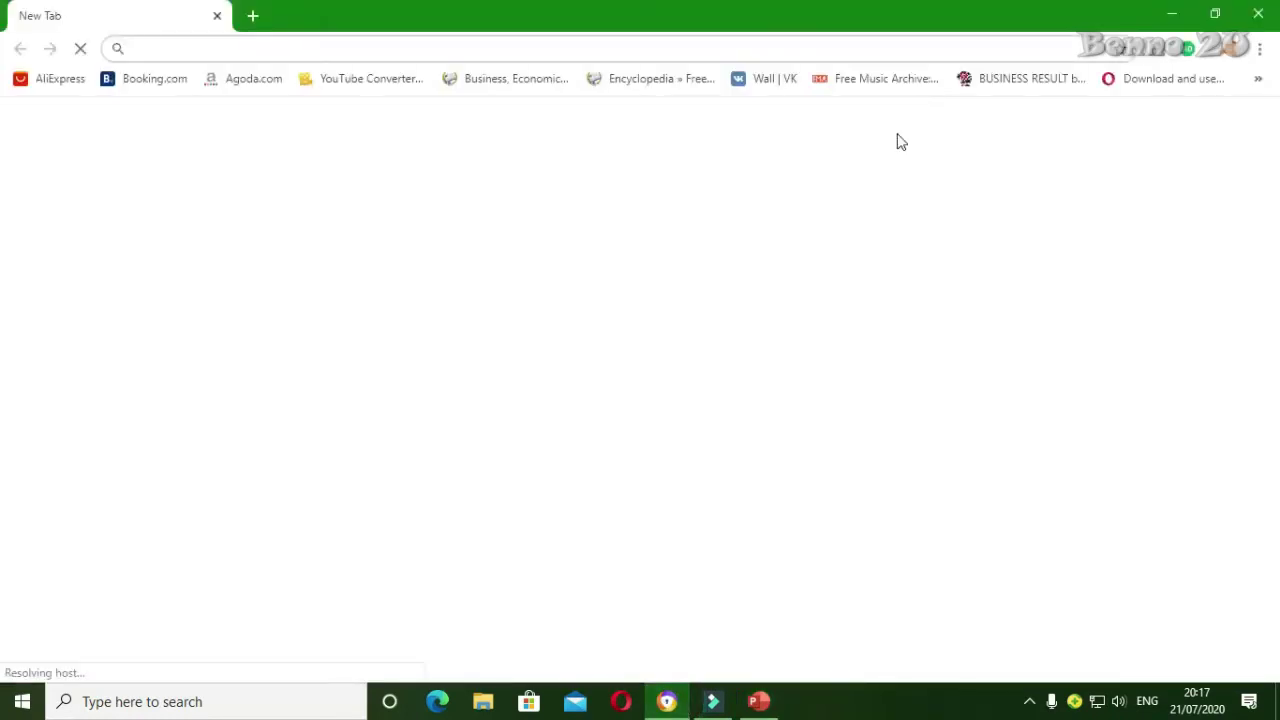
pyautogui.click(180, 48)
pyautogui.write('coretan Bak Truk')
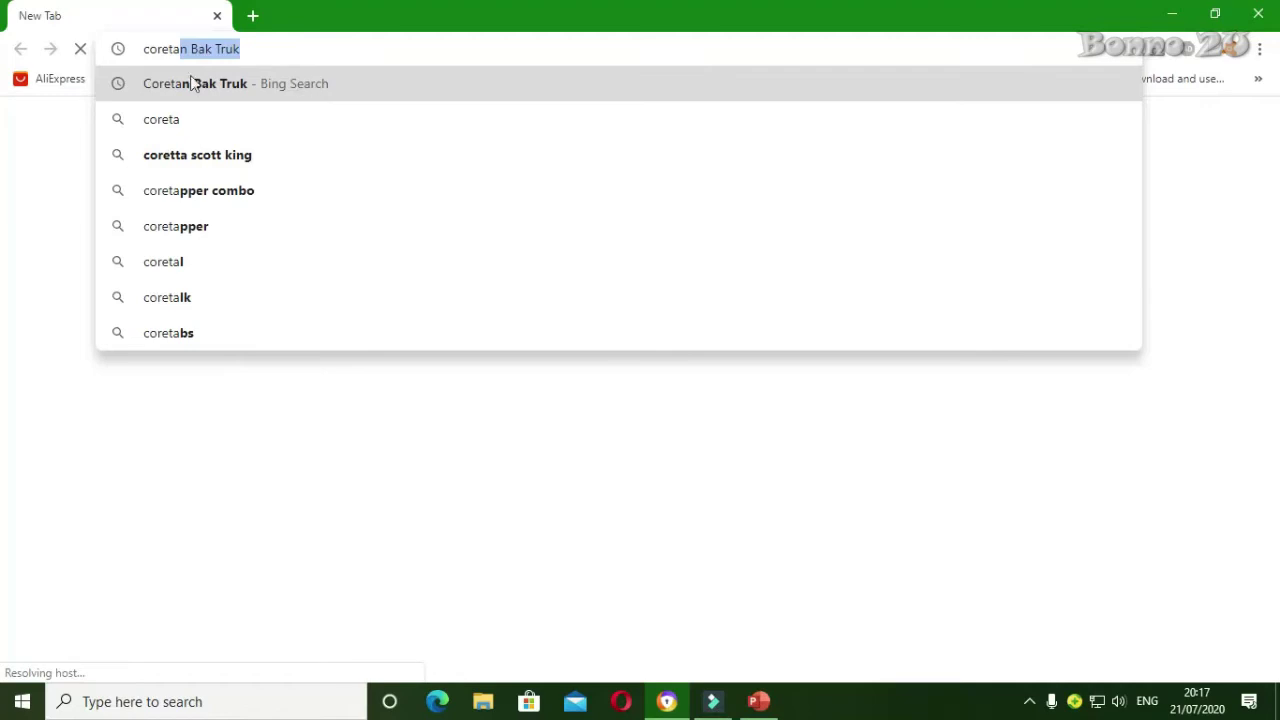
pyautogui.click(162, 83)
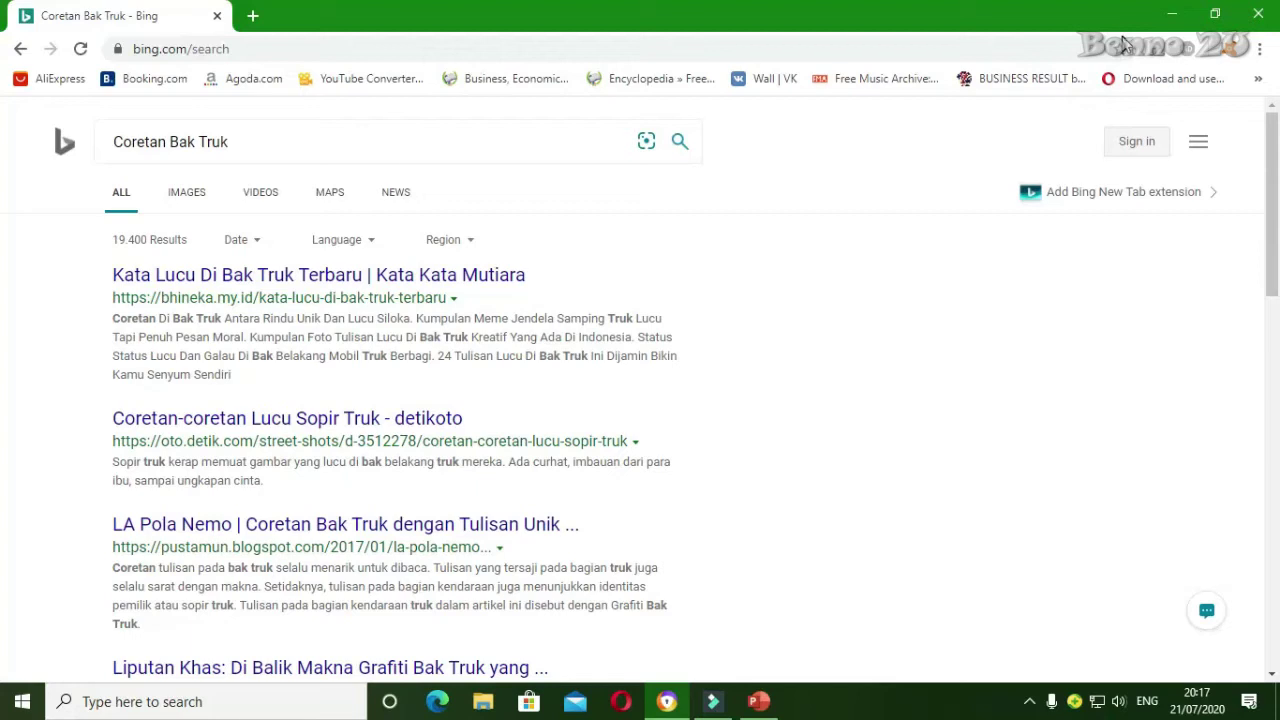
pyautogui.click(327, 283)
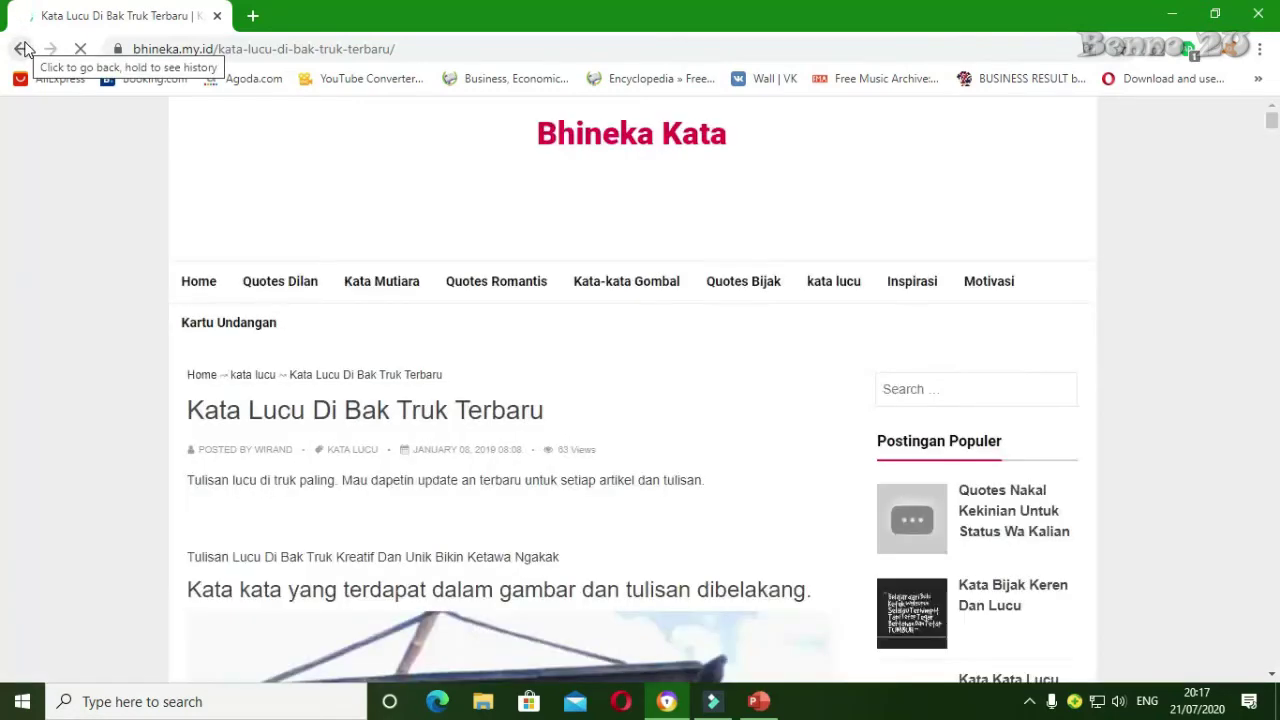
pyautogui.click(22, 48)
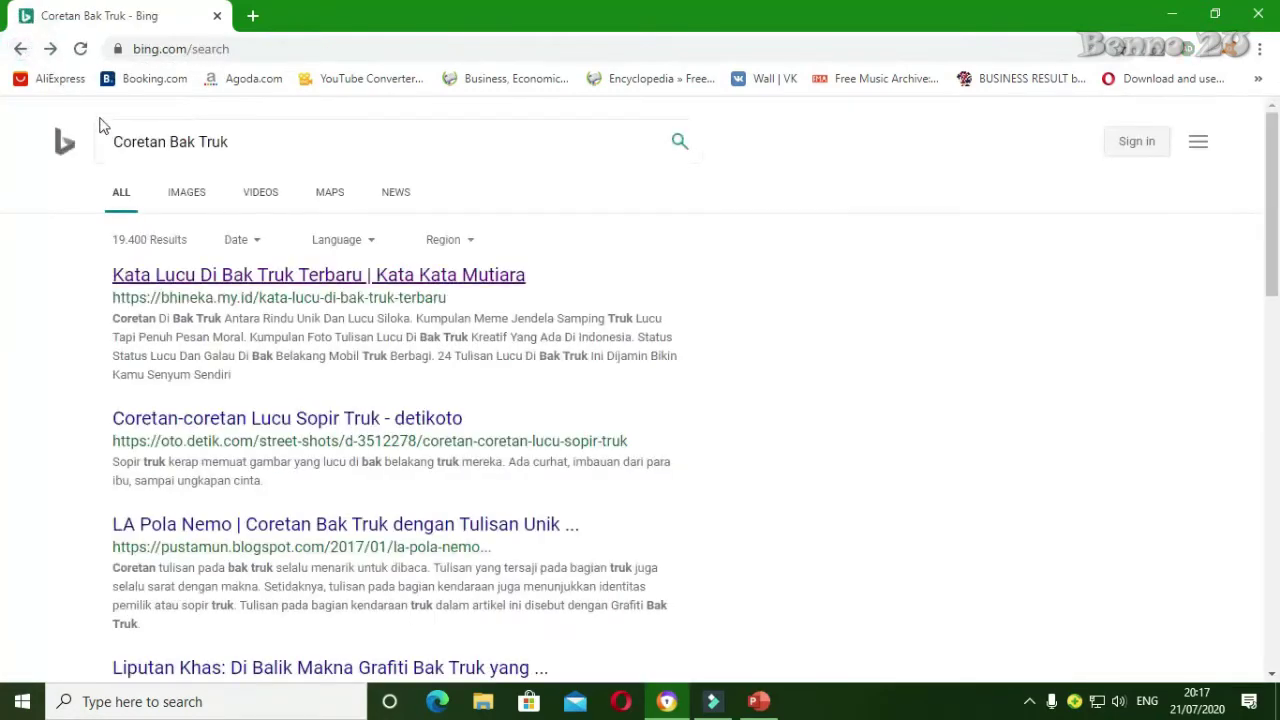
pyautogui.click(192, 196)
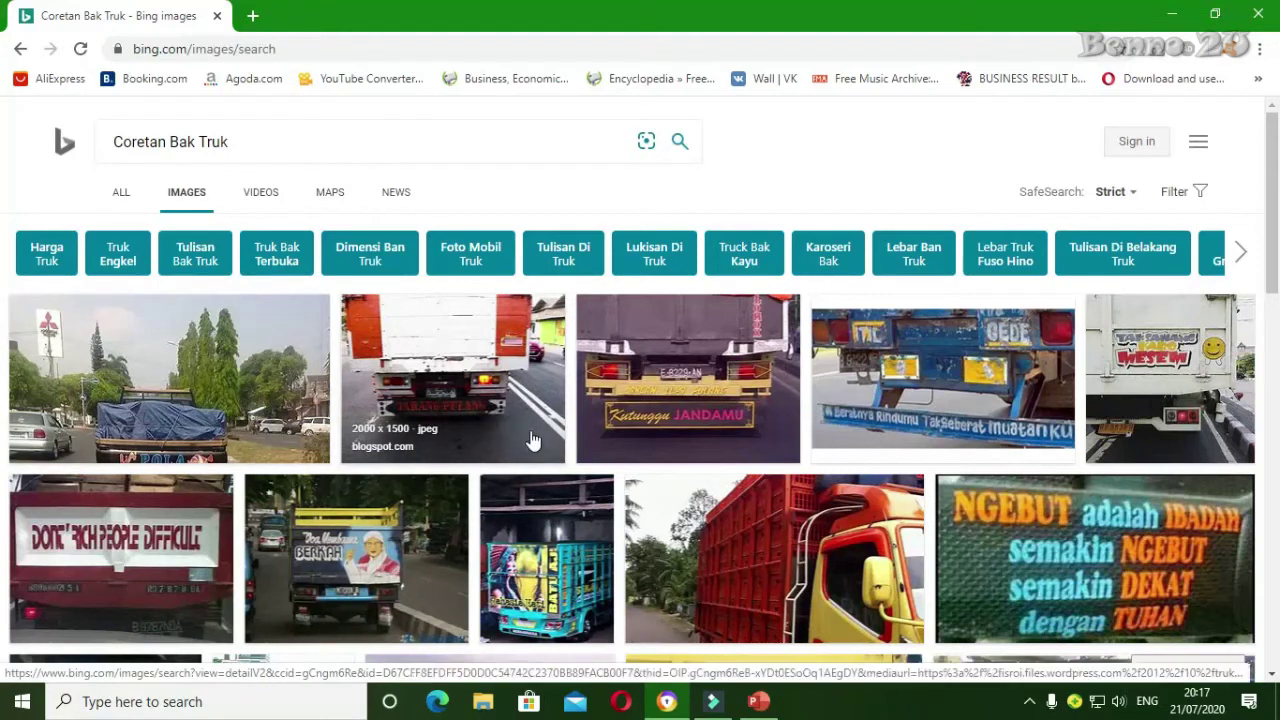
# - Browse the Bing image results and open the DONE' RICH PEOPLE DIFFICULT truck tailgate photo
pyautogui.scroll(-3, 533, 441)
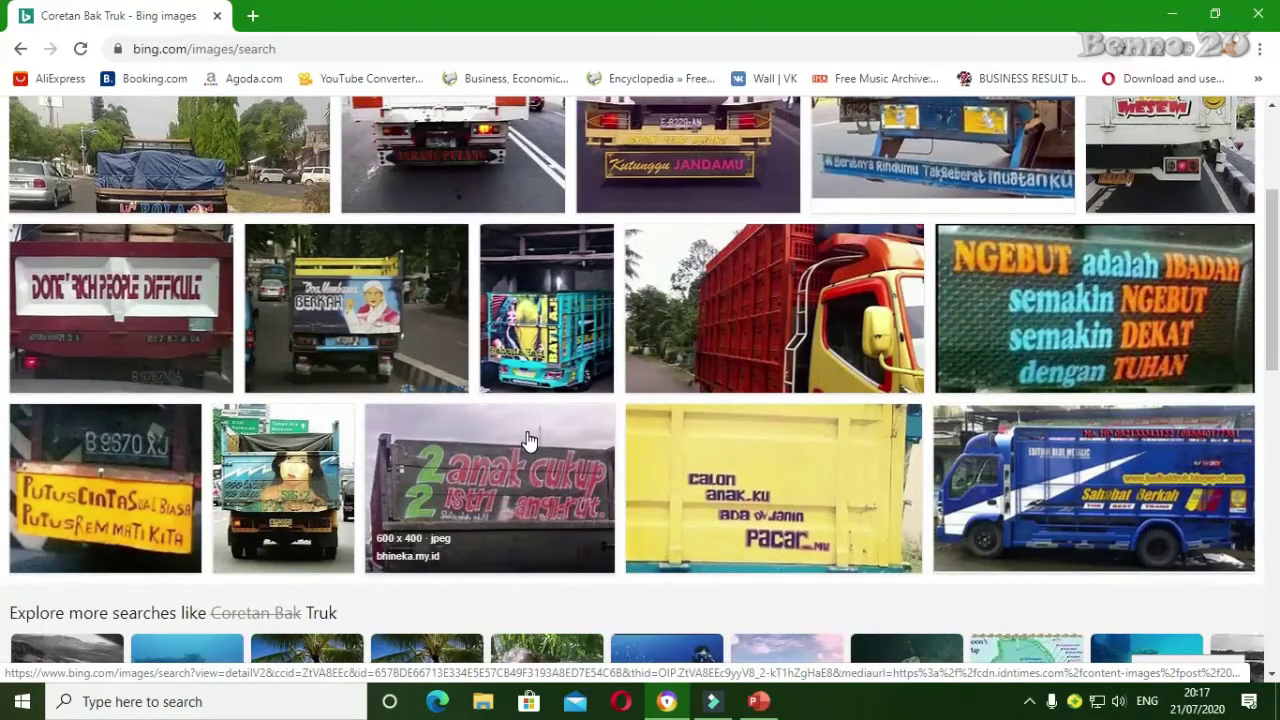
pyautogui.scroll(-3, 530, 441)
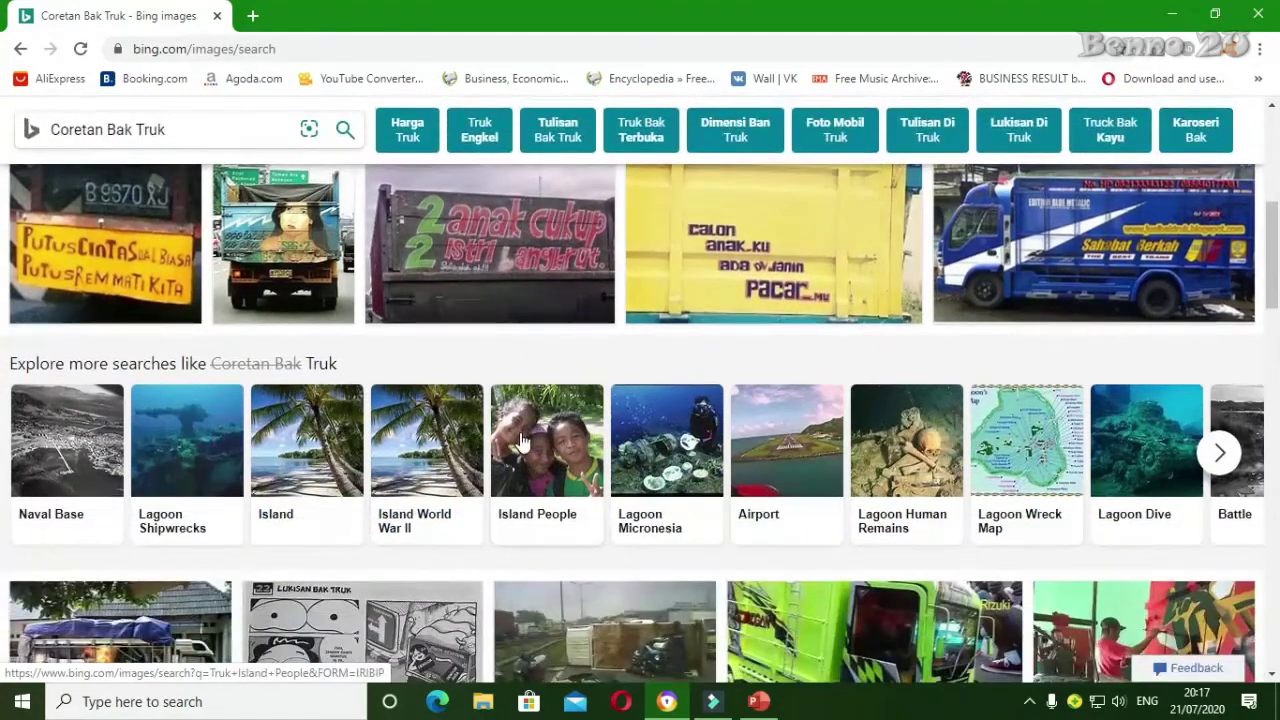
pyautogui.scroll(-2, 520, 441)
pyautogui.scroll(-3, 520, 441)
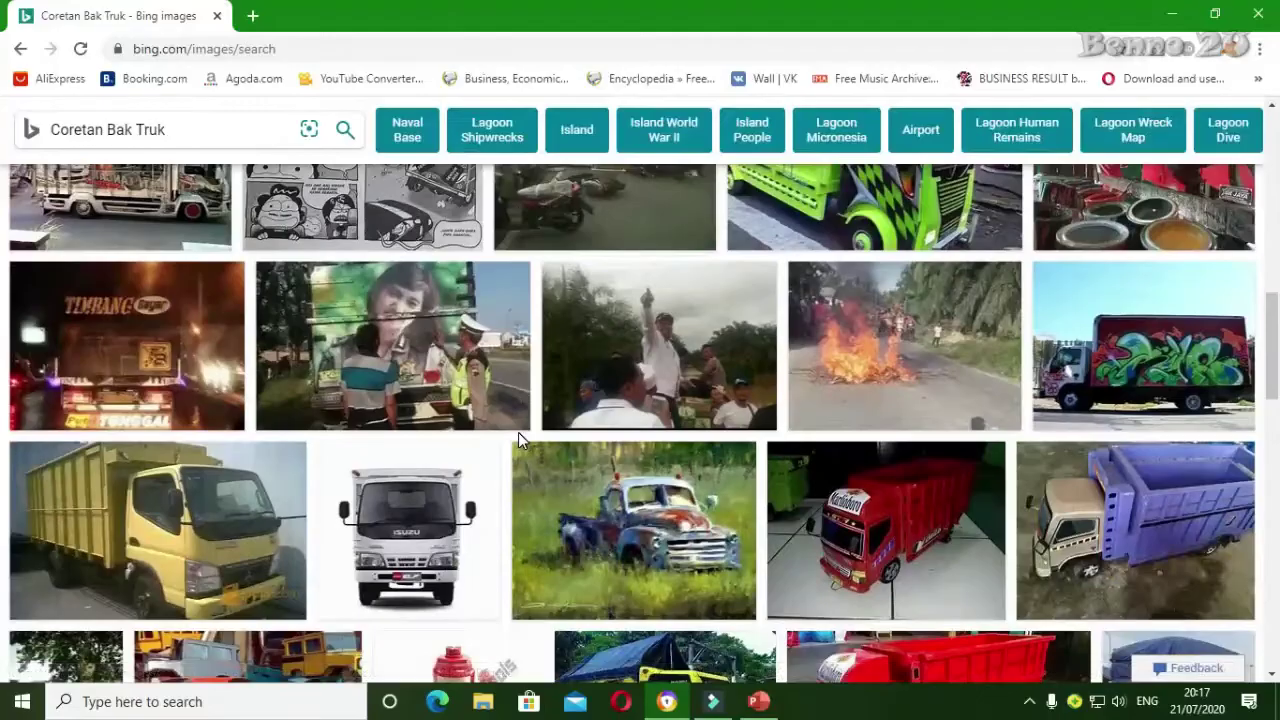
pyautogui.scroll(-2, 518, 432)
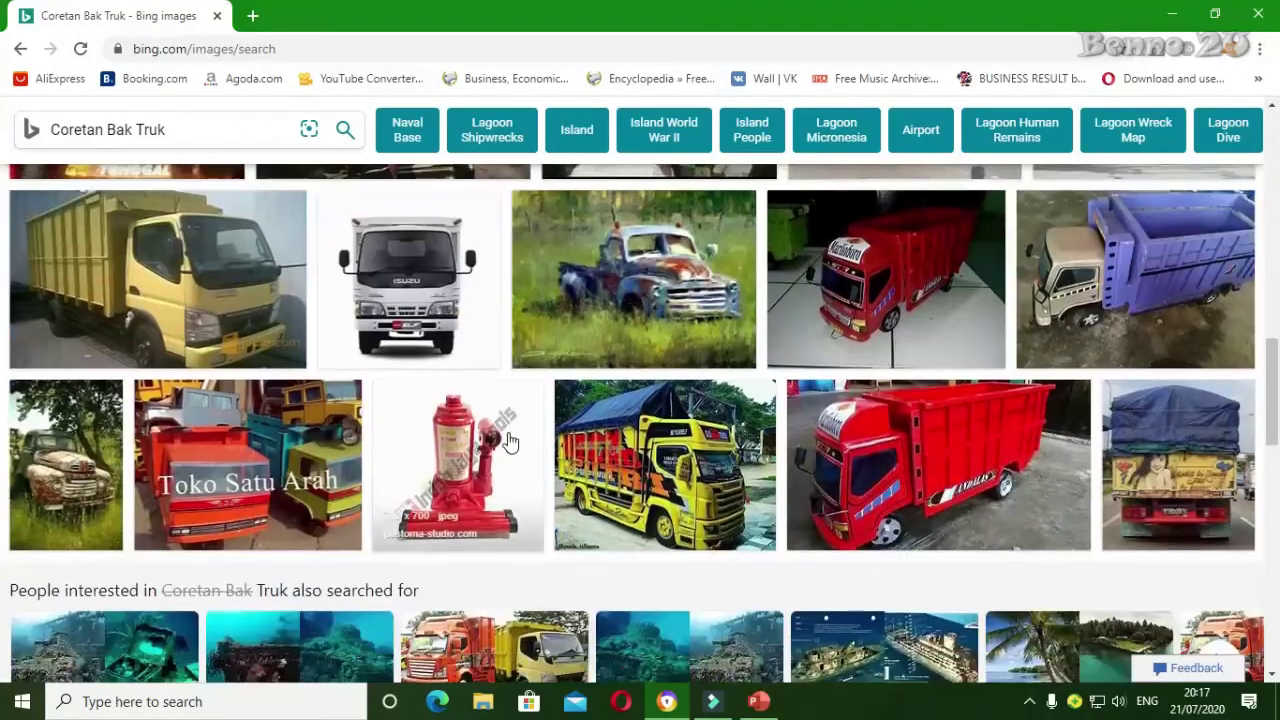
pyautogui.scroll(-2, 515, 434)
pyautogui.scroll(3, 500, 440)
pyautogui.scroll(5, 495, 430)
pyautogui.scroll(3, 490, 422)
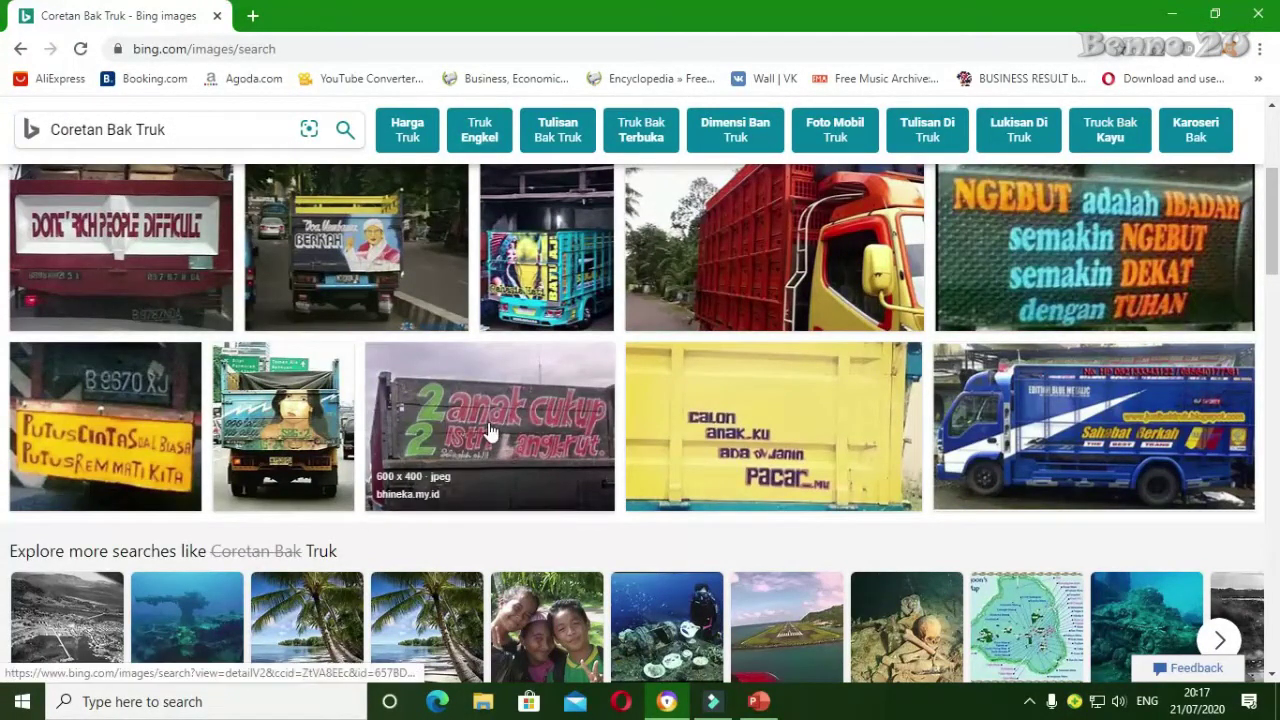
pyautogui.scroll(2, 490, 430)
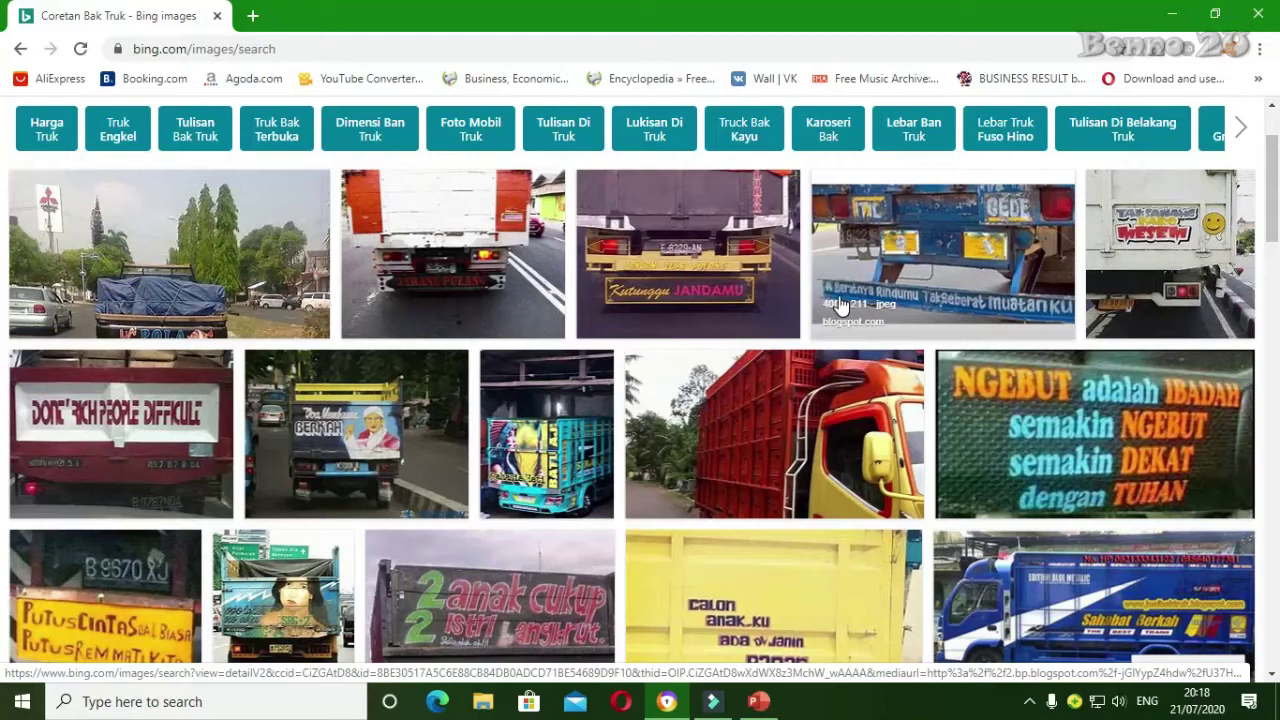
pyautogui.scroll(-1, 840, 305)
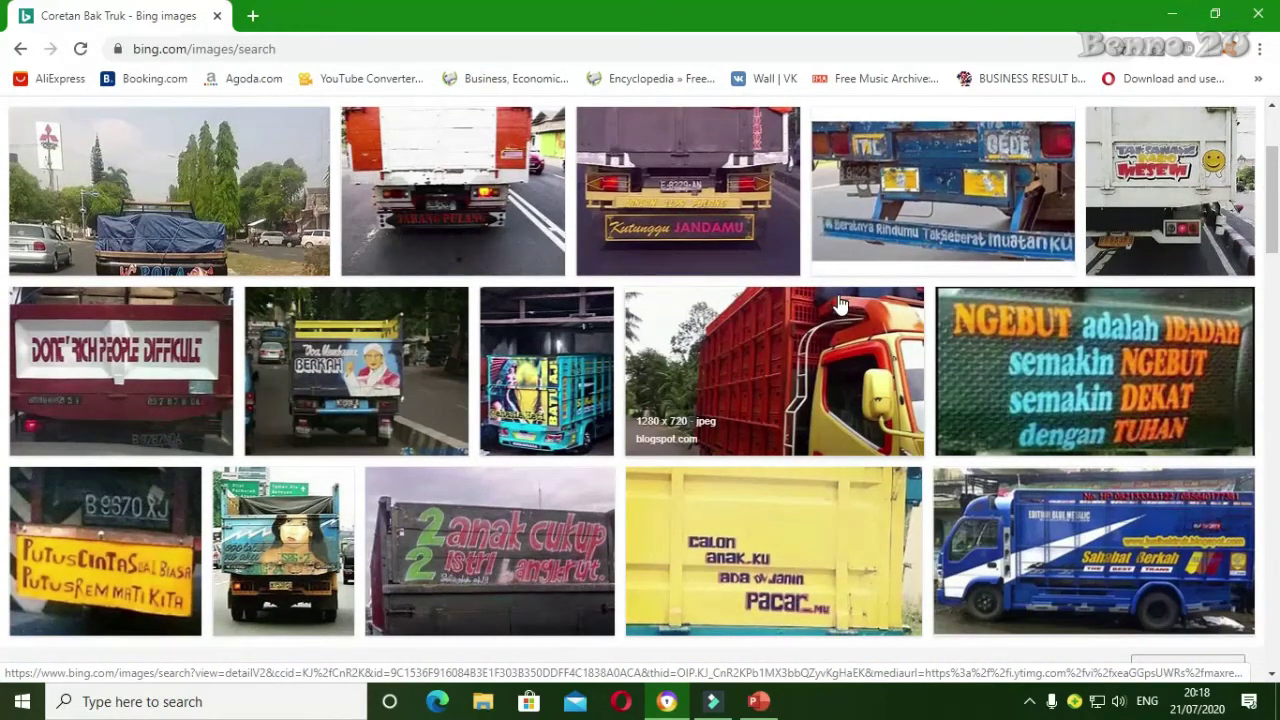
pyautogui.scroll(-3, 840, 305)
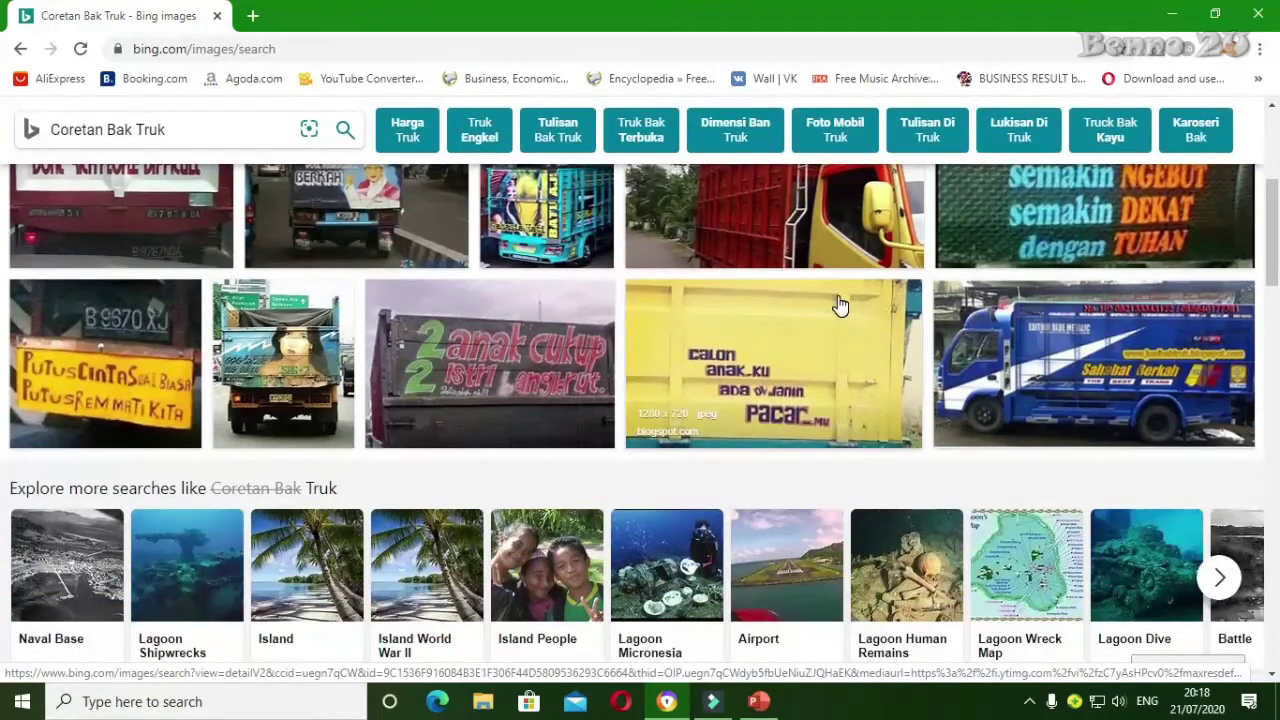
pyautogui.scroll(-1, 840, 305)
pyautogui.scroll(-3, 840, 305)
pyautogui.scroll(-5, 840, 305)
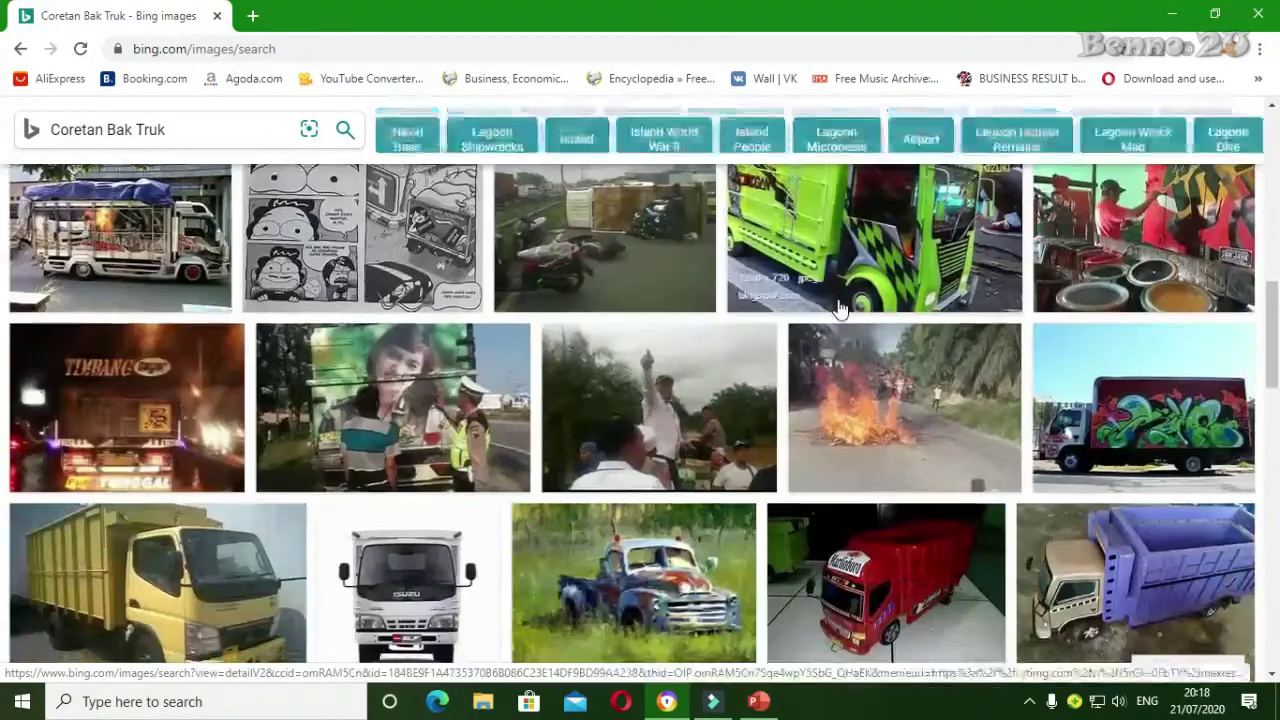
pyautogui.scroll(5, 840, 307)
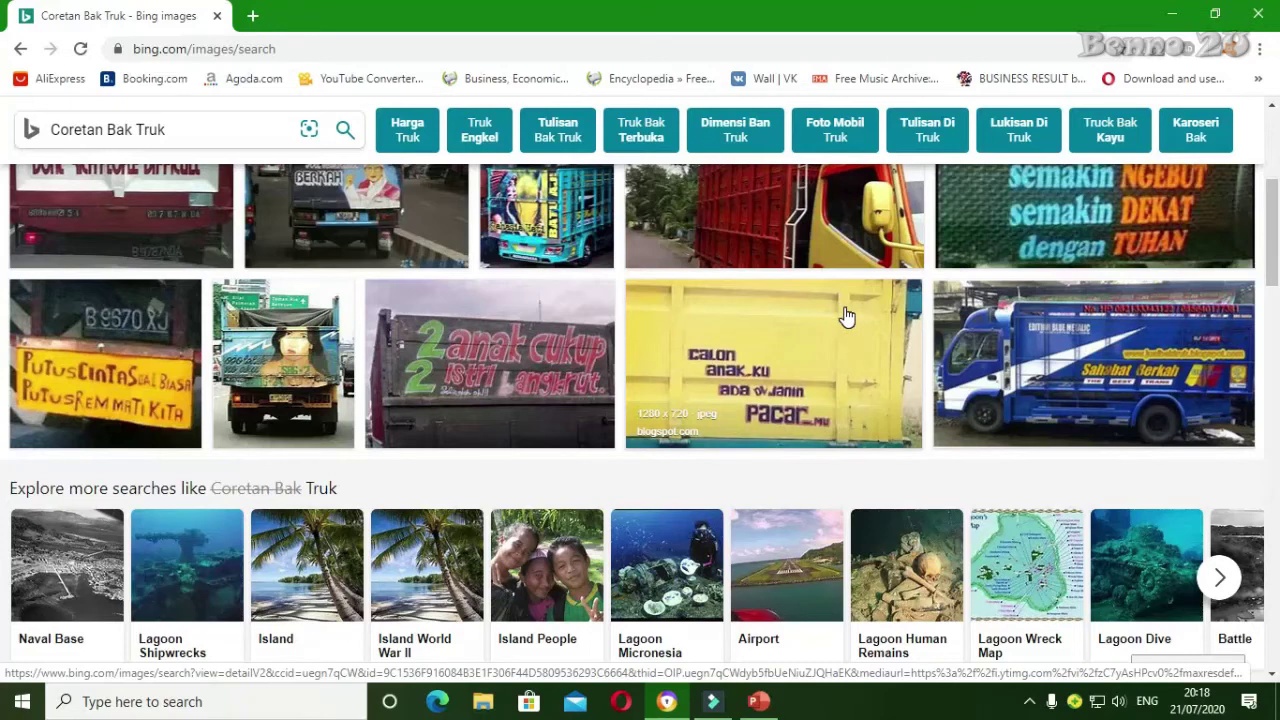
pyautogui.scroll(-3, 846, 317)
pyautogui.scroll(4, 846, 317)
pyautogui.scroll(4, 846, 317)
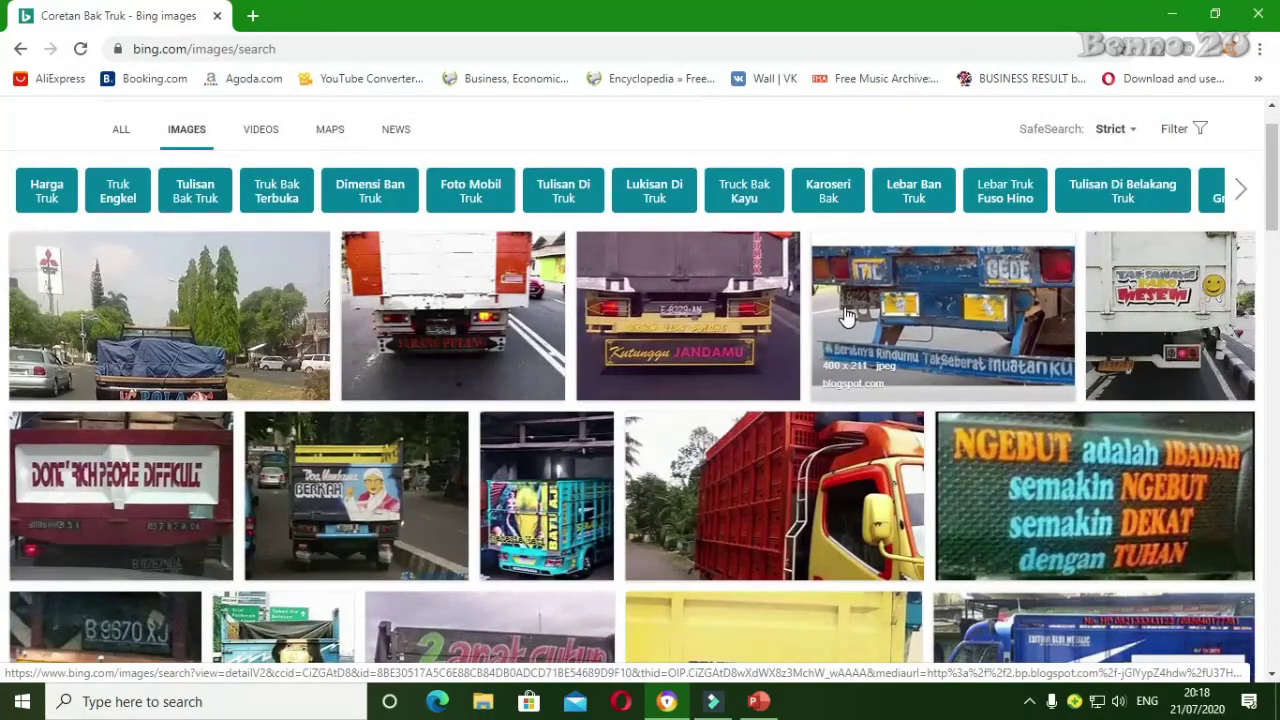
pyautogui.scroll(1, 846, 317)
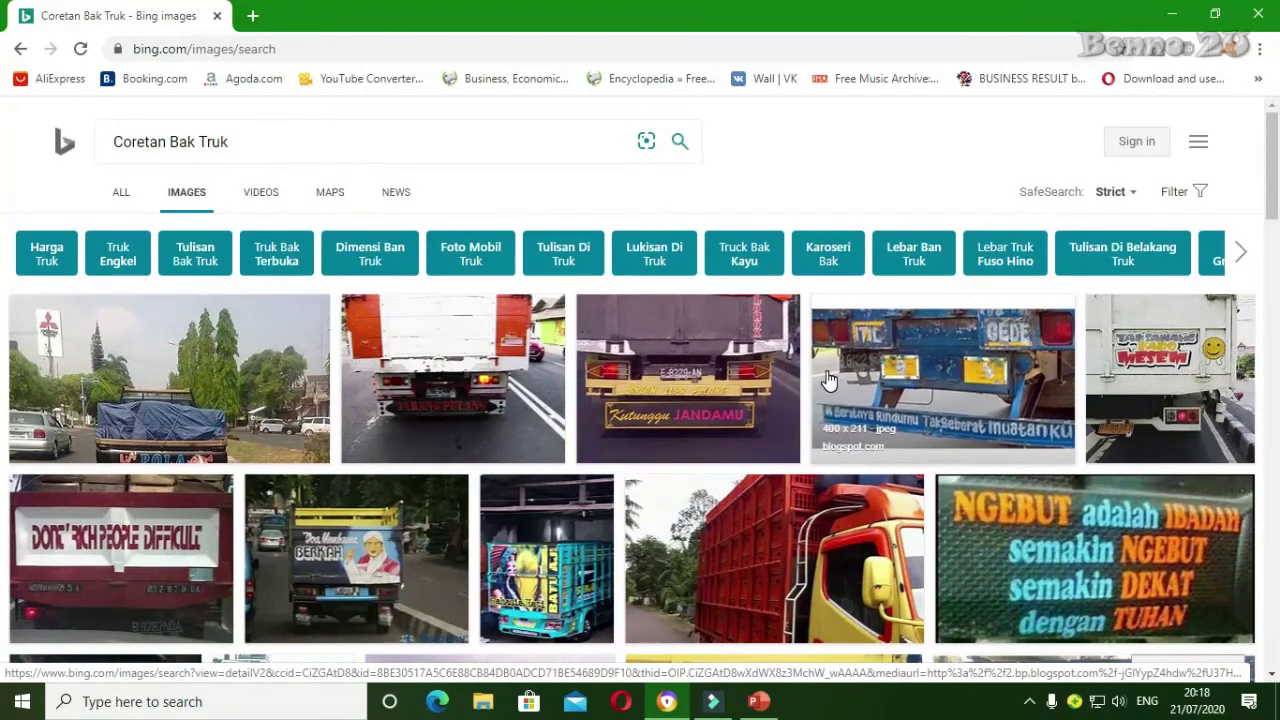
pyautogui.scroll(-1, 266, 428)
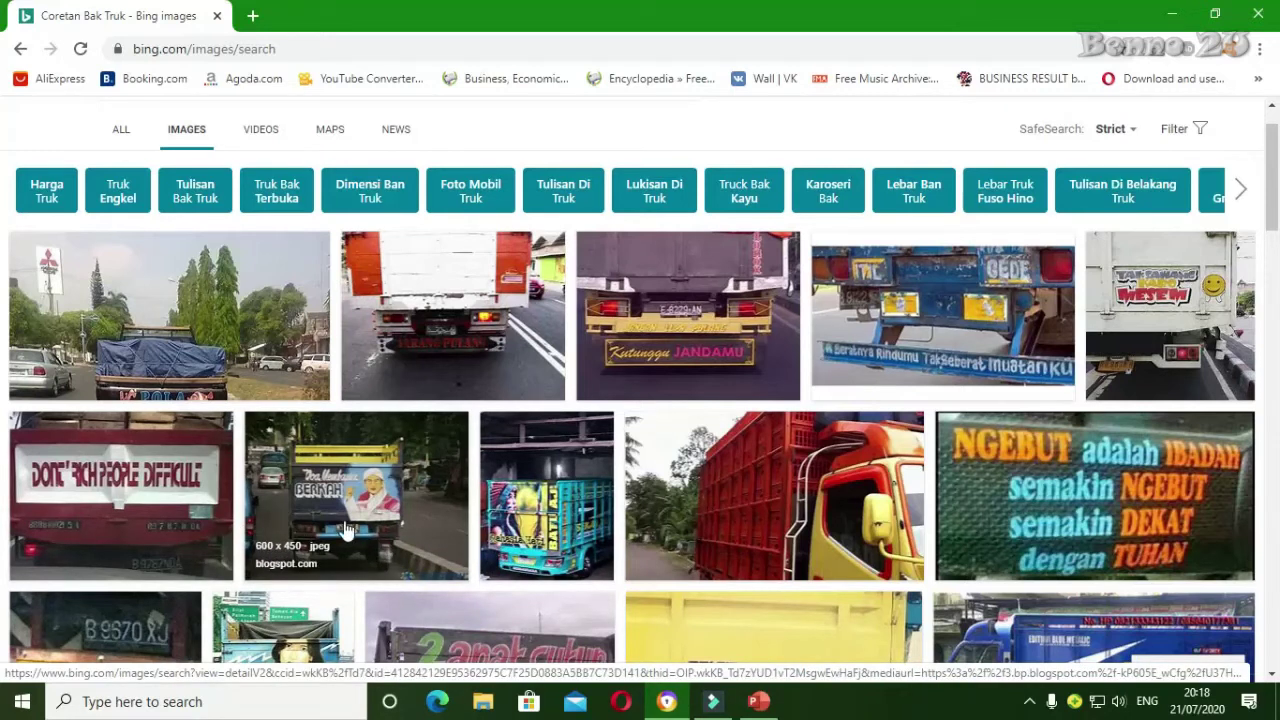
pyautogui.scroll(-1, 343, 527)
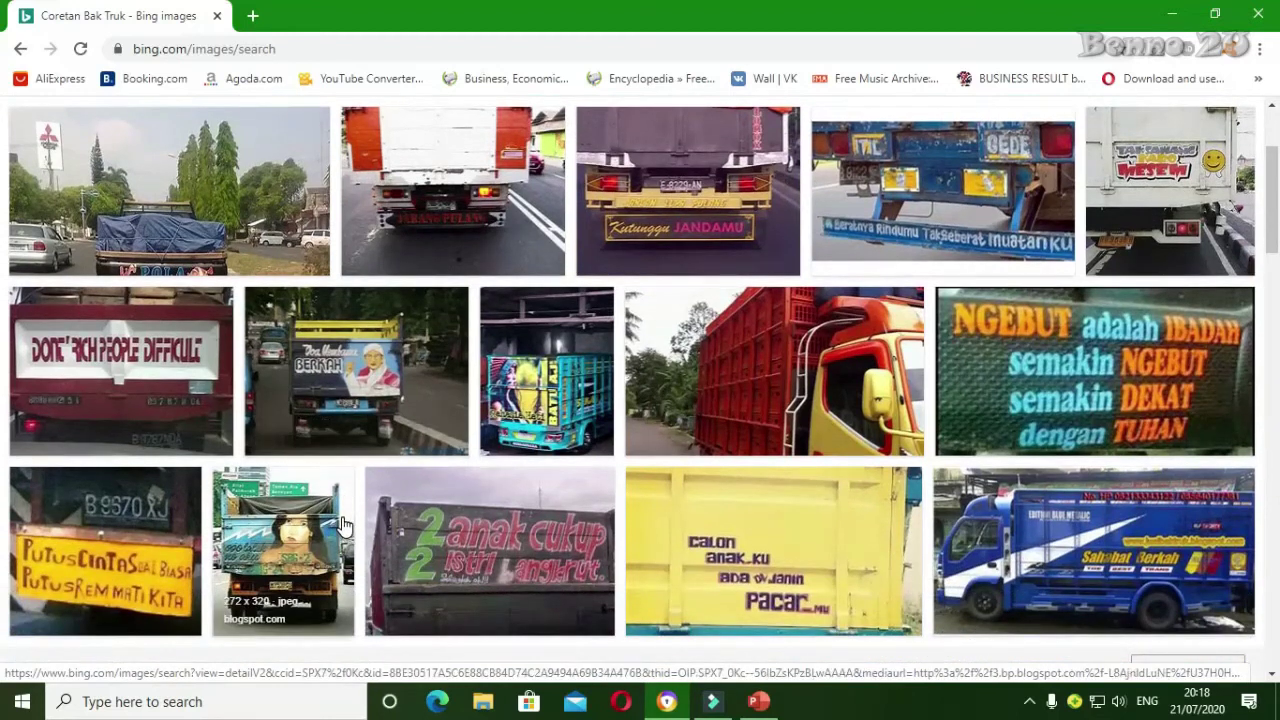
pyautogui.scroll(1, 343, 527)
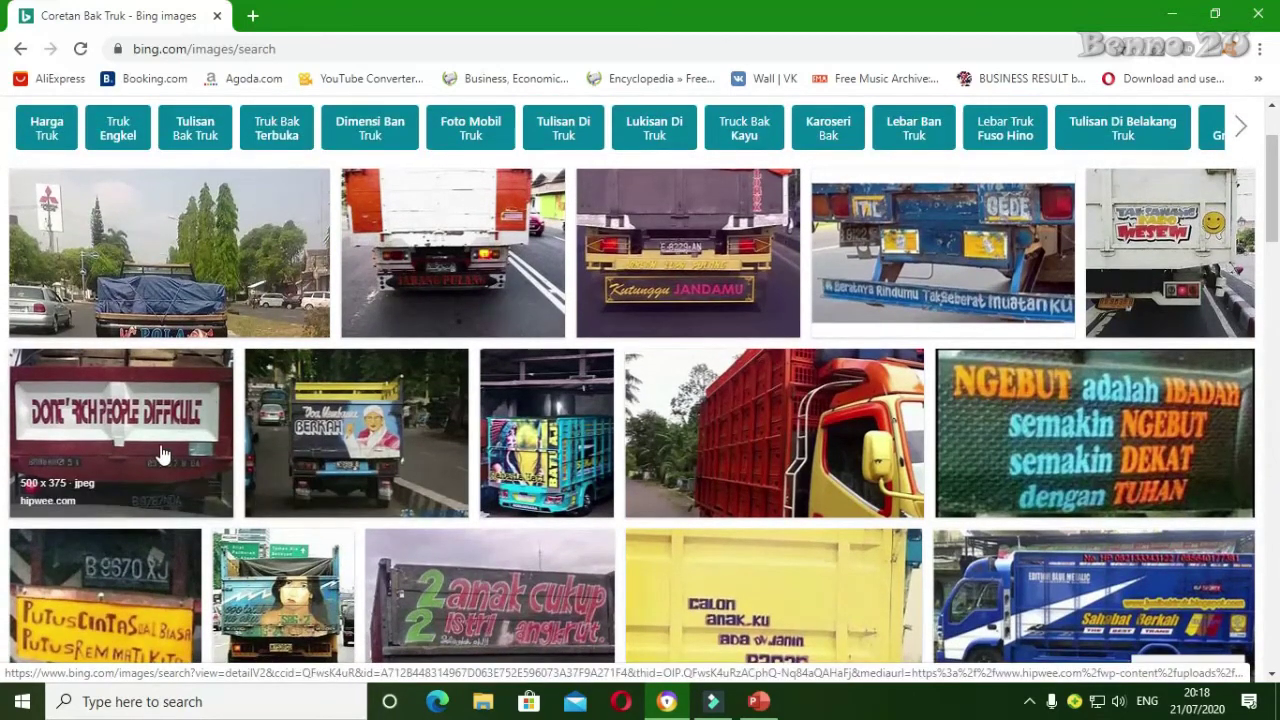
pyautogui.click(161, 452)
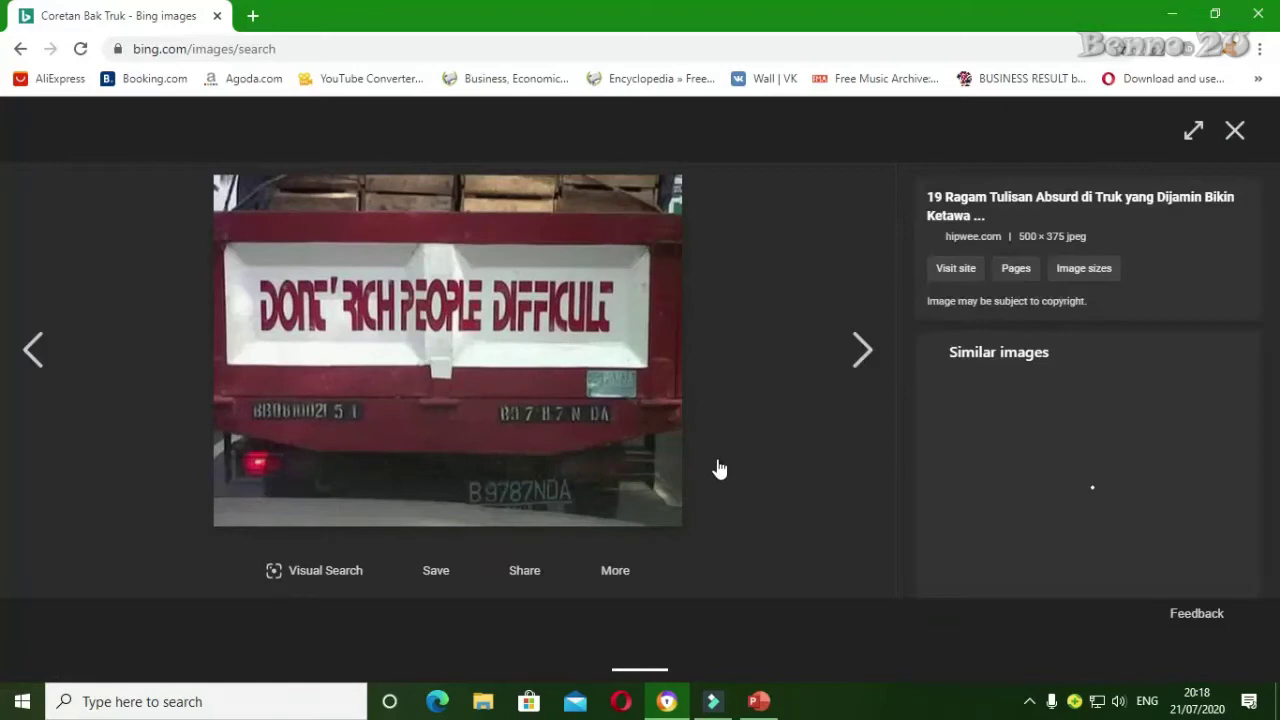
# - Copy the enlarged truck photo and go back to the presentation
pyautogui.rightClick(412, 346)
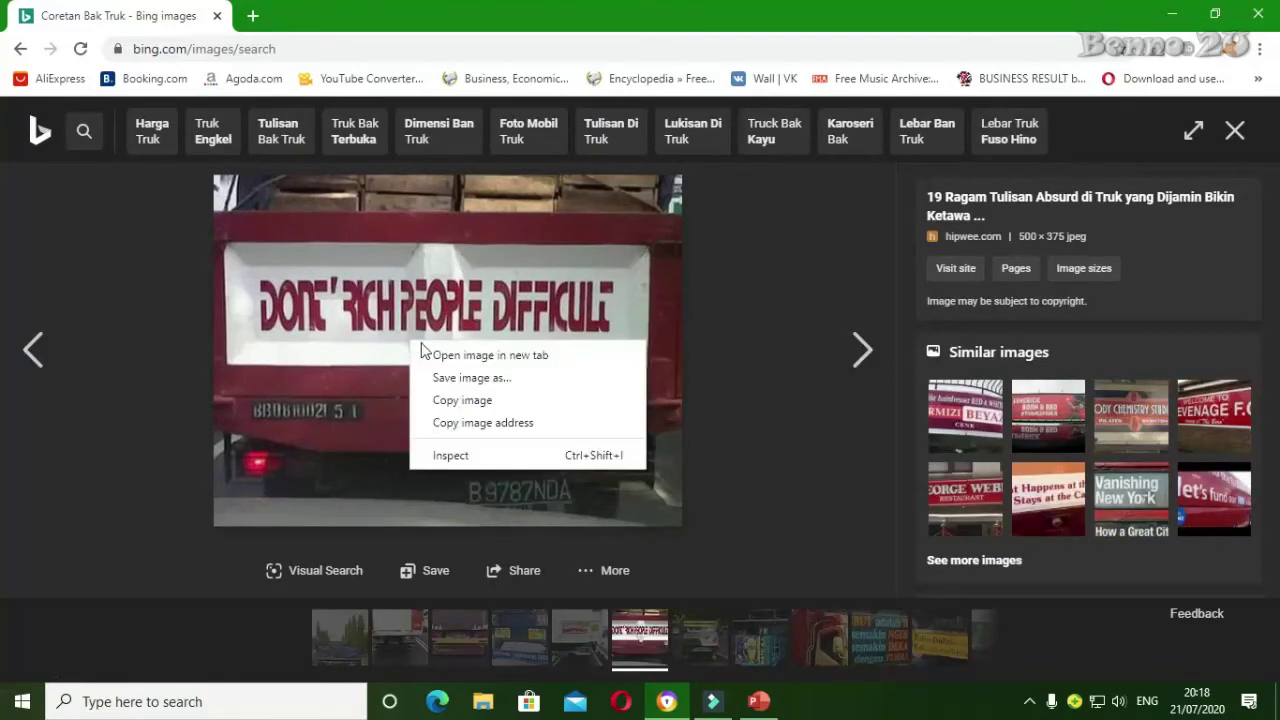
pyautogui.click(477, 401)
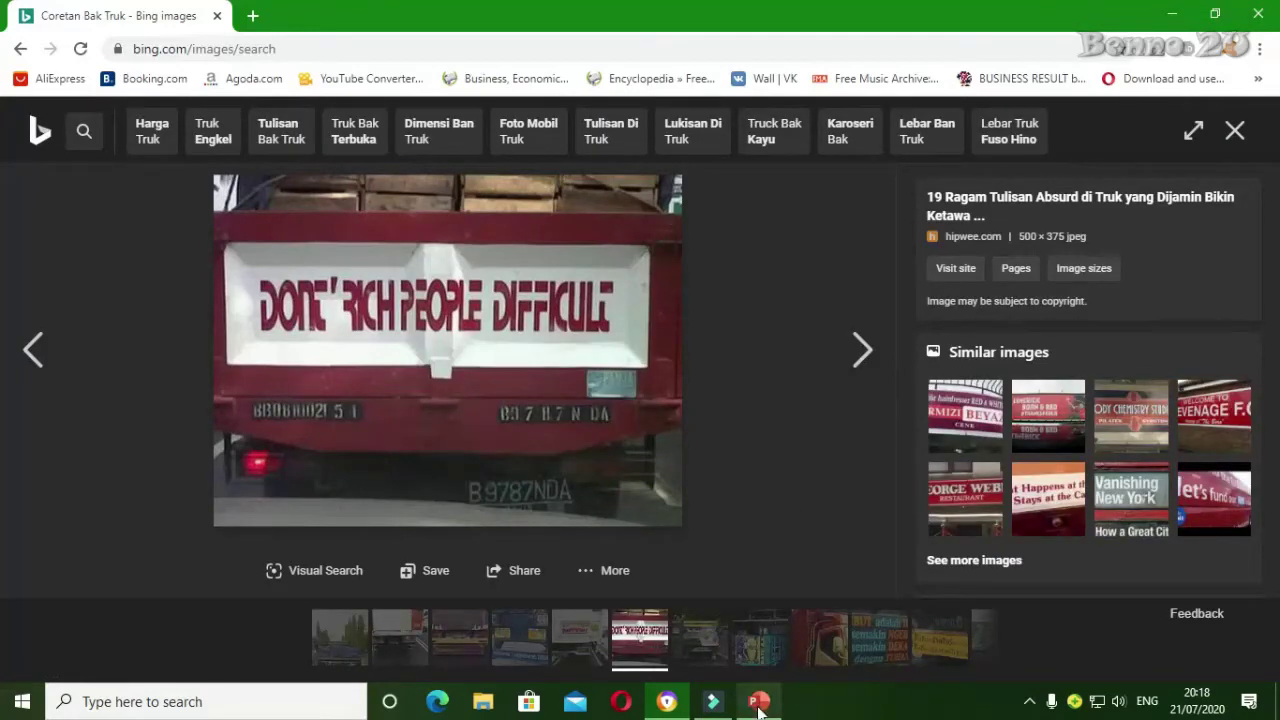
pyautogui.click(758, 705)
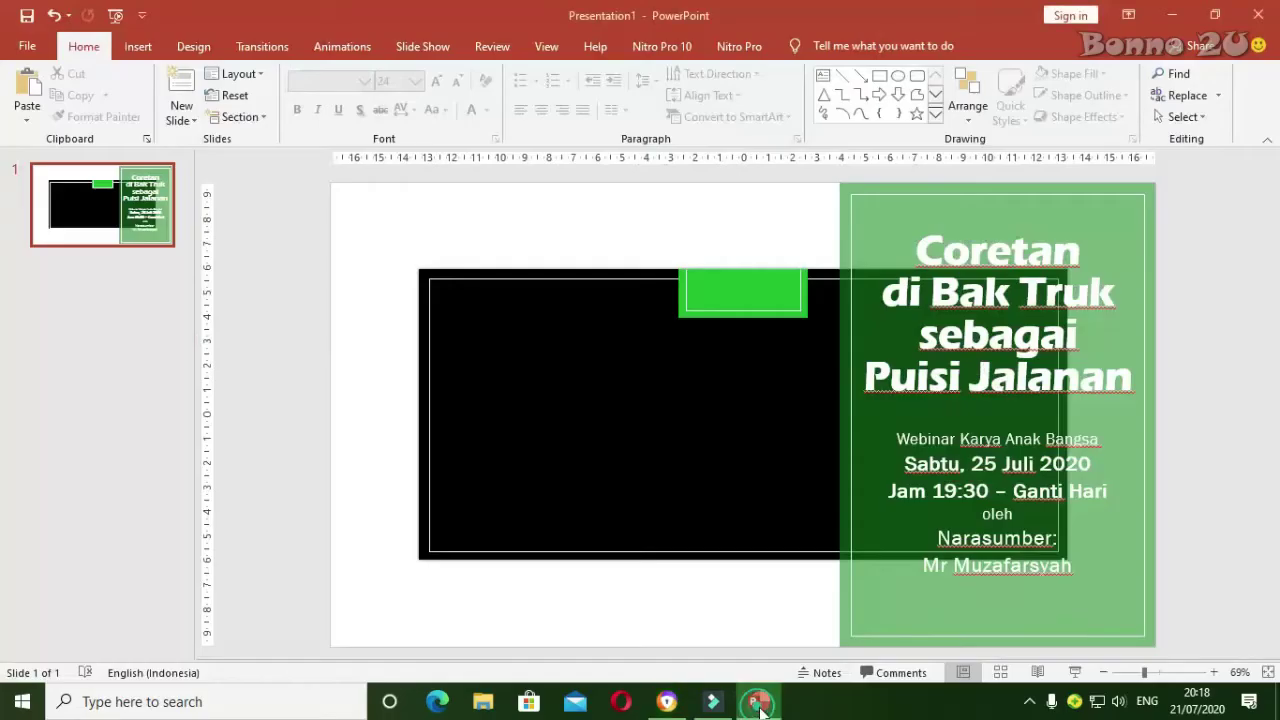
# - Paste the truck photo as a picture and stretch it to fill the slide at 25,4 × 33,87 cm
pyautogui.rightClick(502, 235)
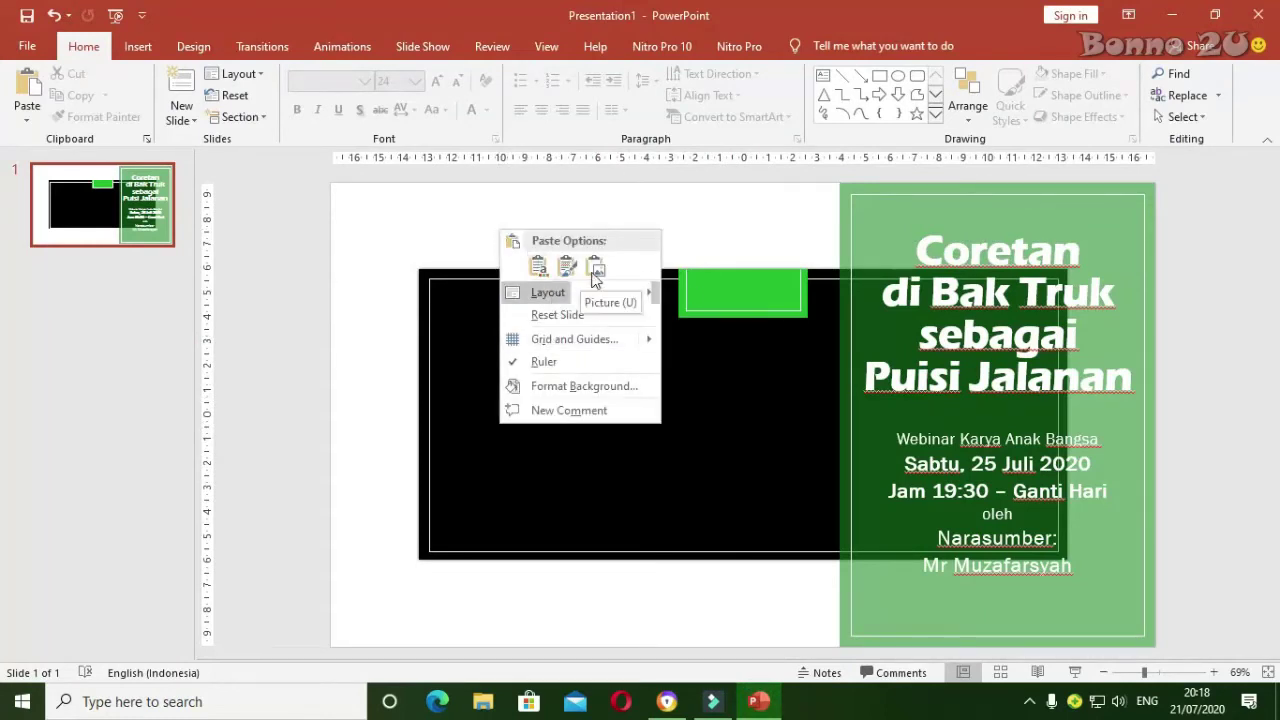
pyautogui.click(595, 267)
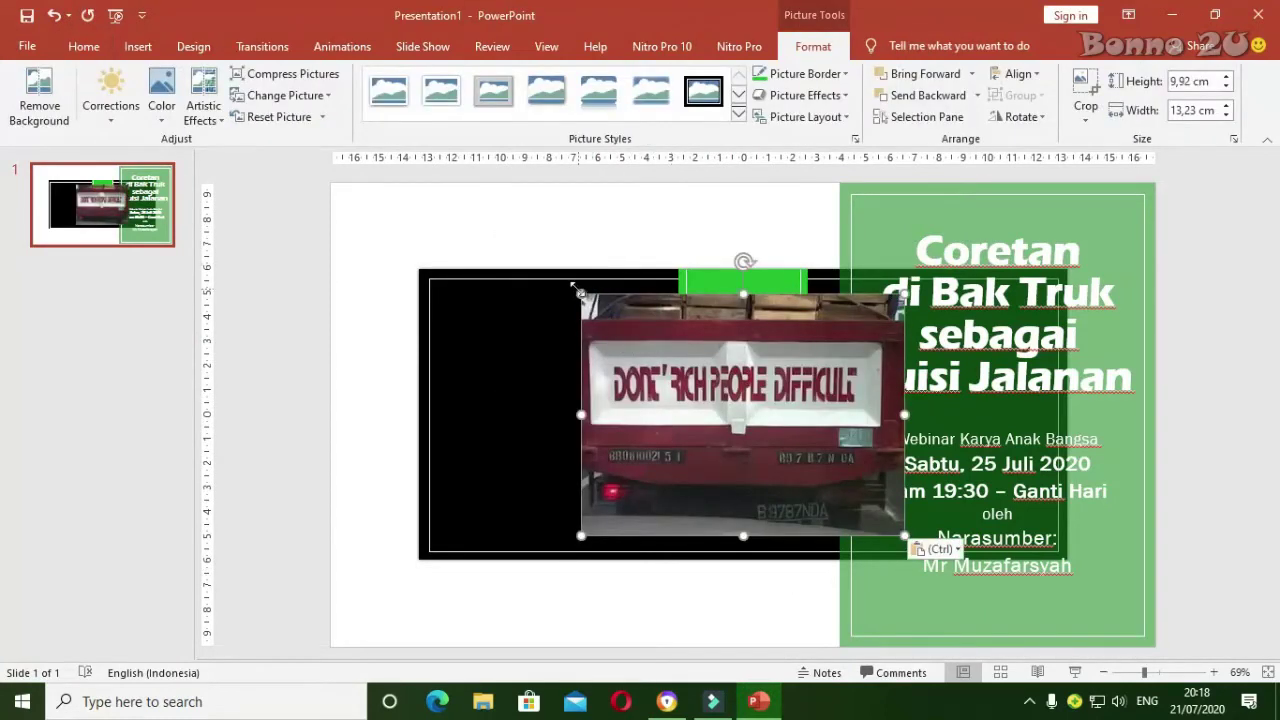
pyautogui.moveTo(577, 291); pyautogui.dragTo(449, 197)
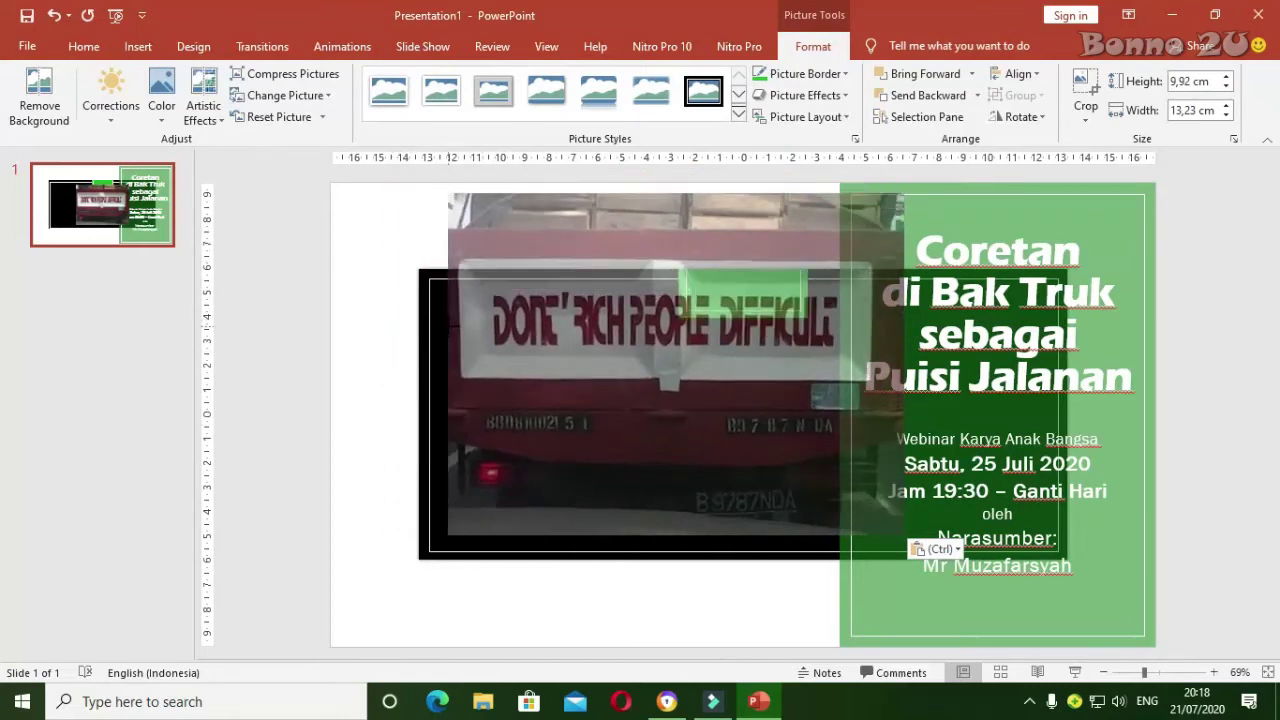
pyautogui.moveTo(553, 258); pyautogui.dragTo(425, 249)
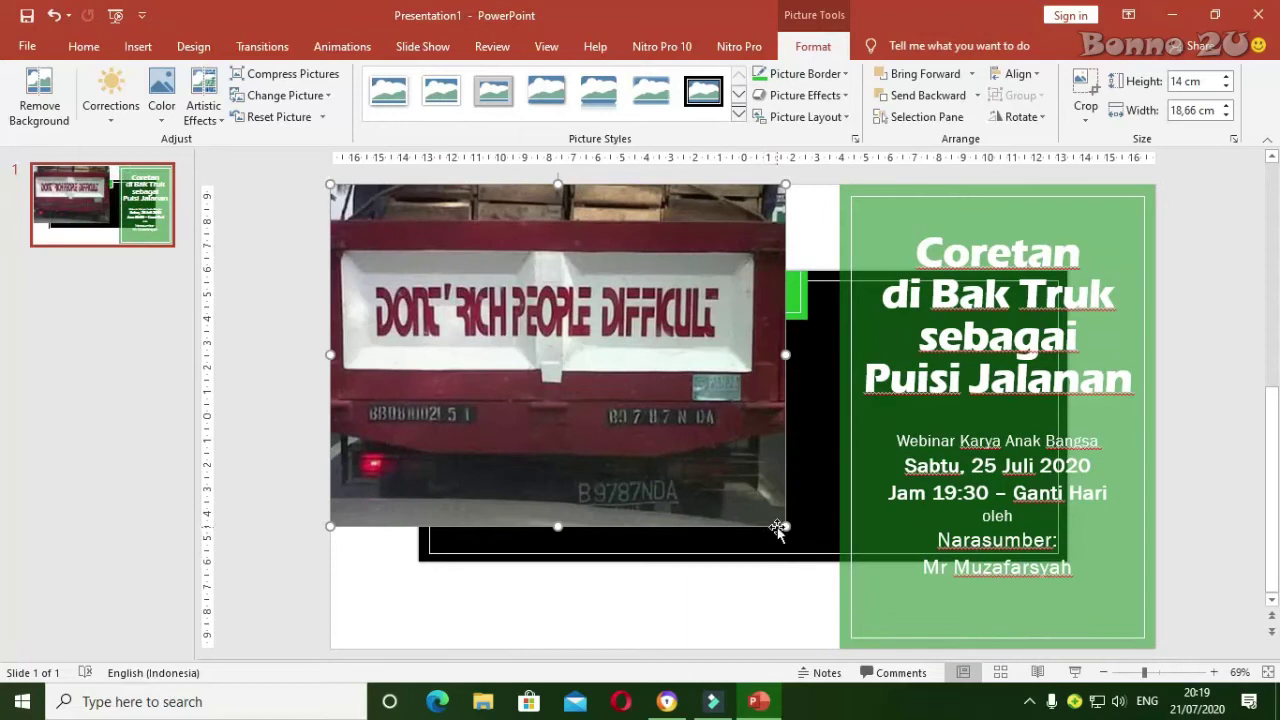
pyautogui.moveTo(785, 525); pyautogui.dragTo(850, 620)
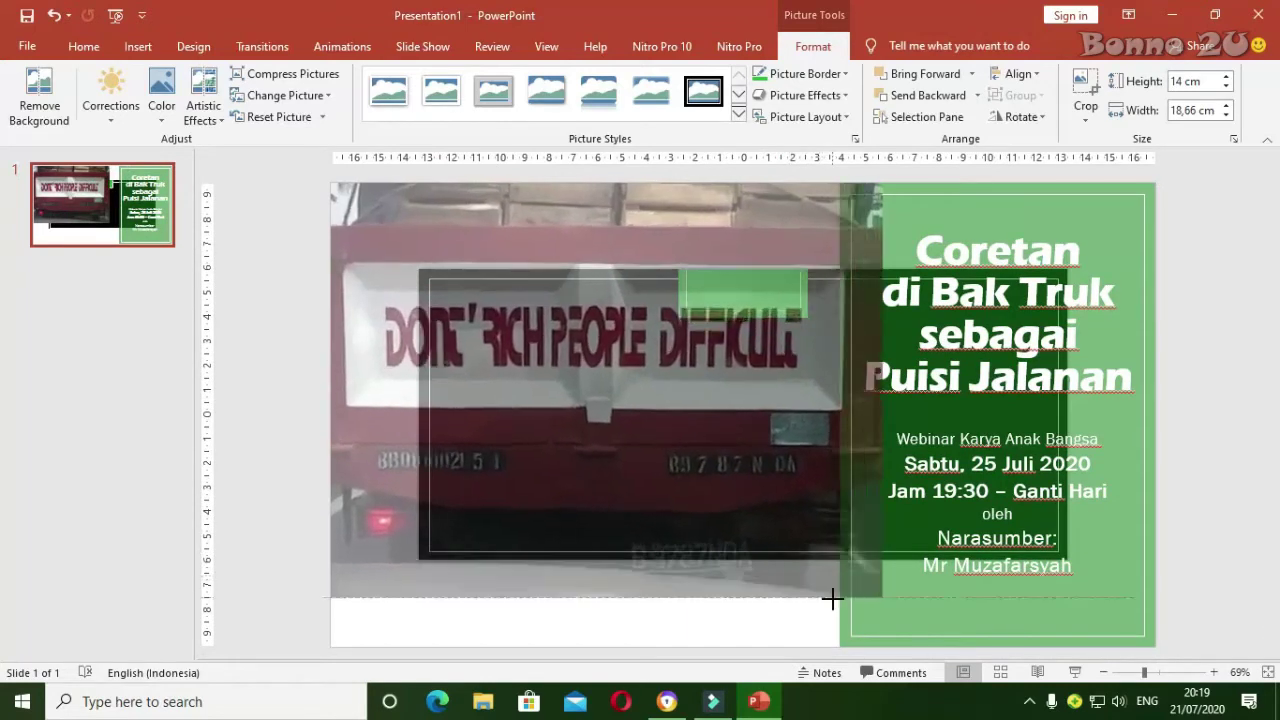
pyautogui.moveTo(850, 620)
pyautogui.mouseDown()
pyautogui.moveTo(795, 570)
pyautogui.moveTo(1101, 656)
pyautogui.moveTo(1041, 628)
pyautogui.mouseUp()
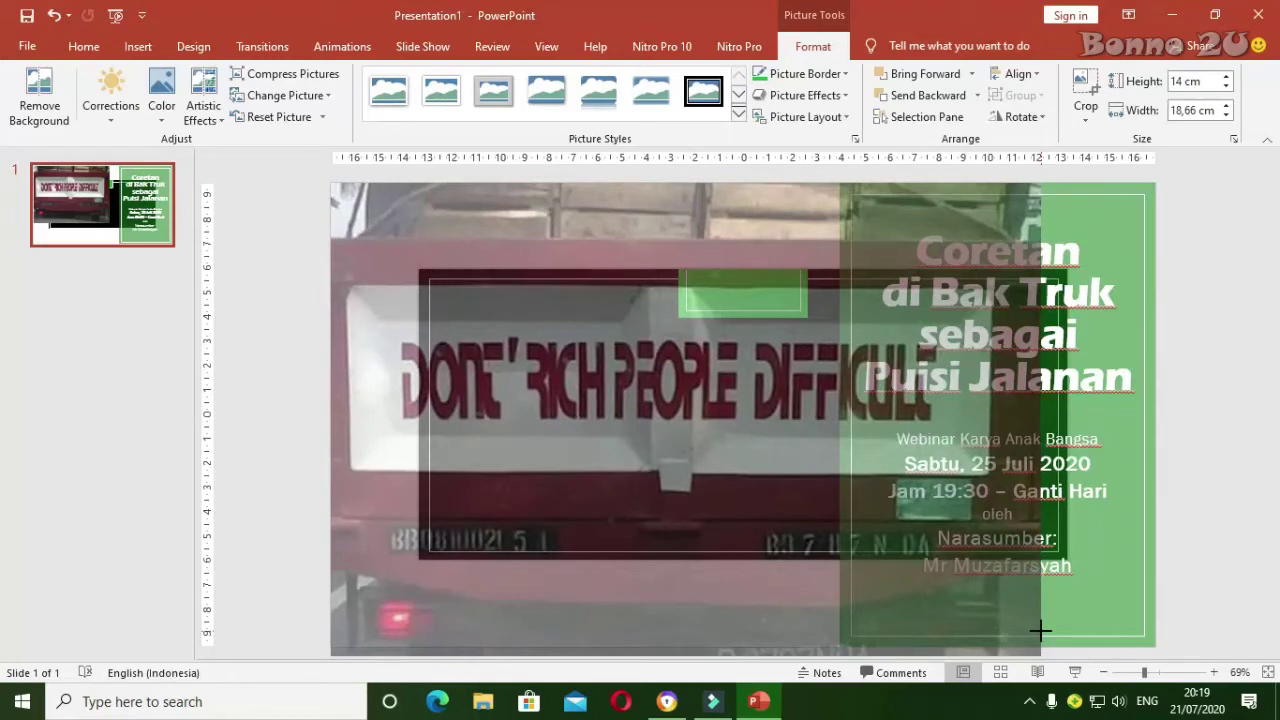
pyautogui.moveTo(1041, 628)
pyautogui.mouseDown()
pyautogui.moveTo(1019, 605)
pyautogui.moveTo(1148, 672)
pyautogui.mouseUp()
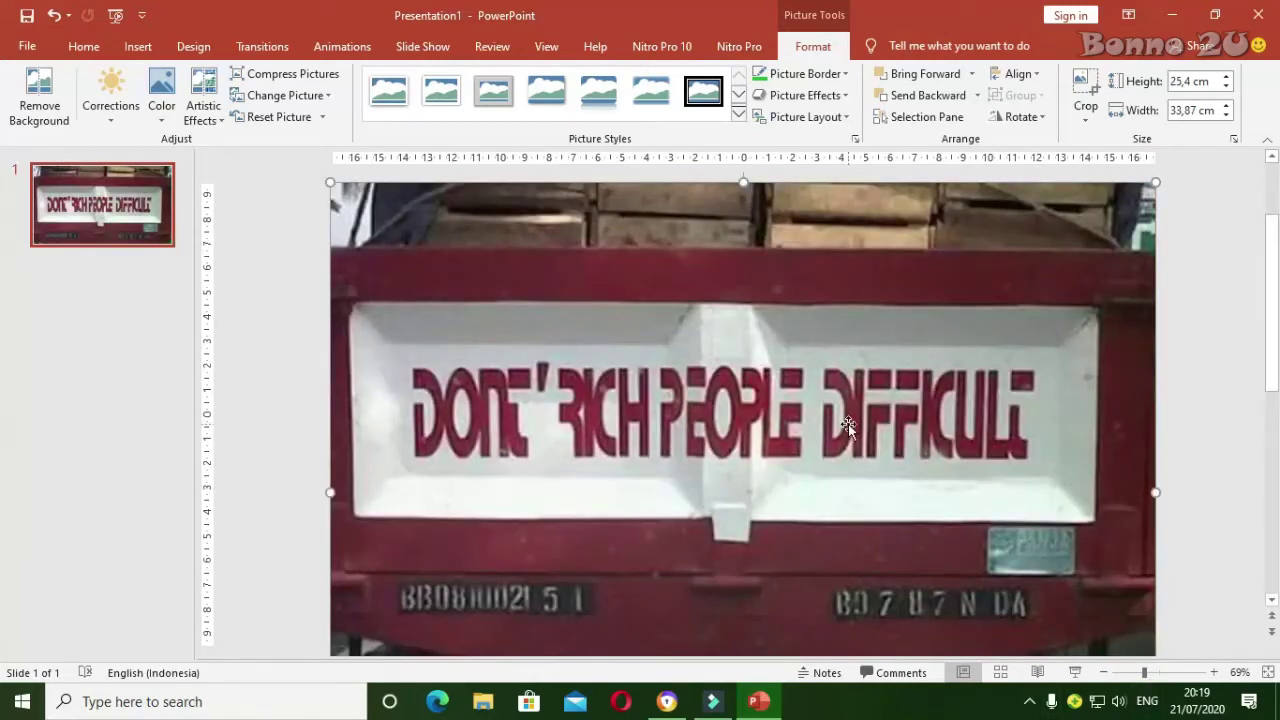
# - Send the truck photo back several layers so the green panel and title text show on top
pyautogui.click(977, 97)
pyautogui.click(952, 117)
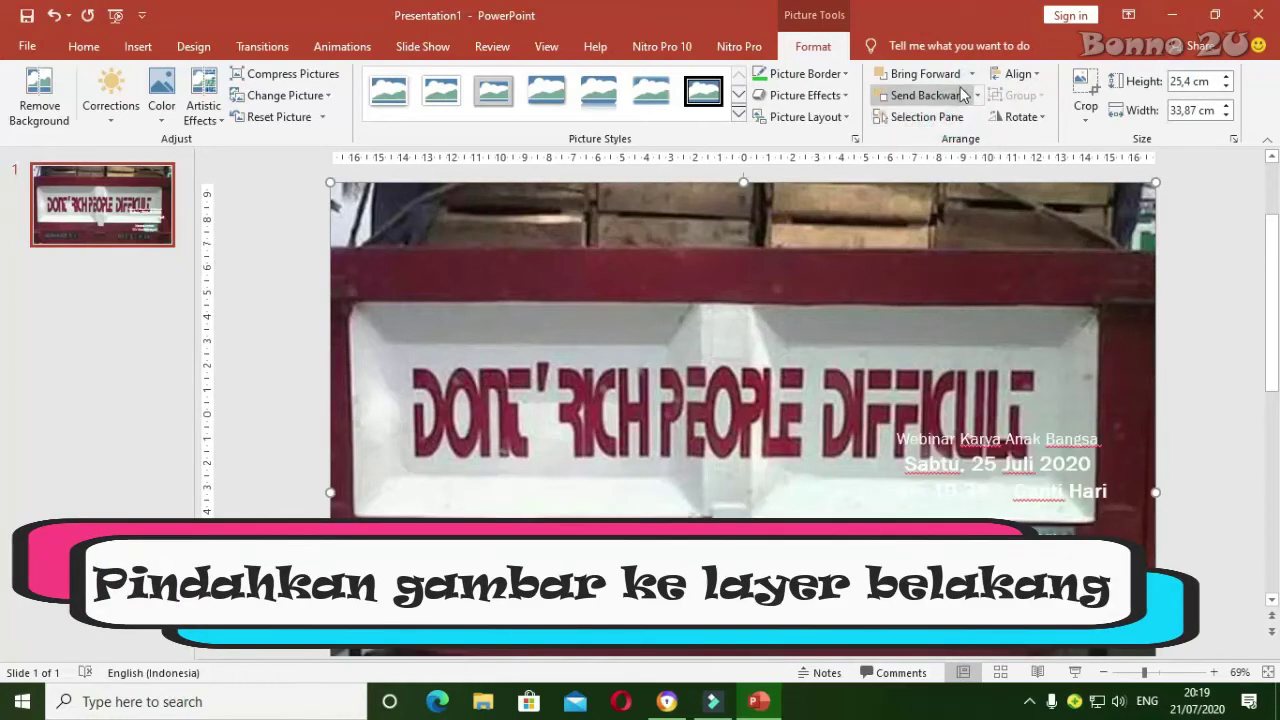
pyautogui.click(973, 94)
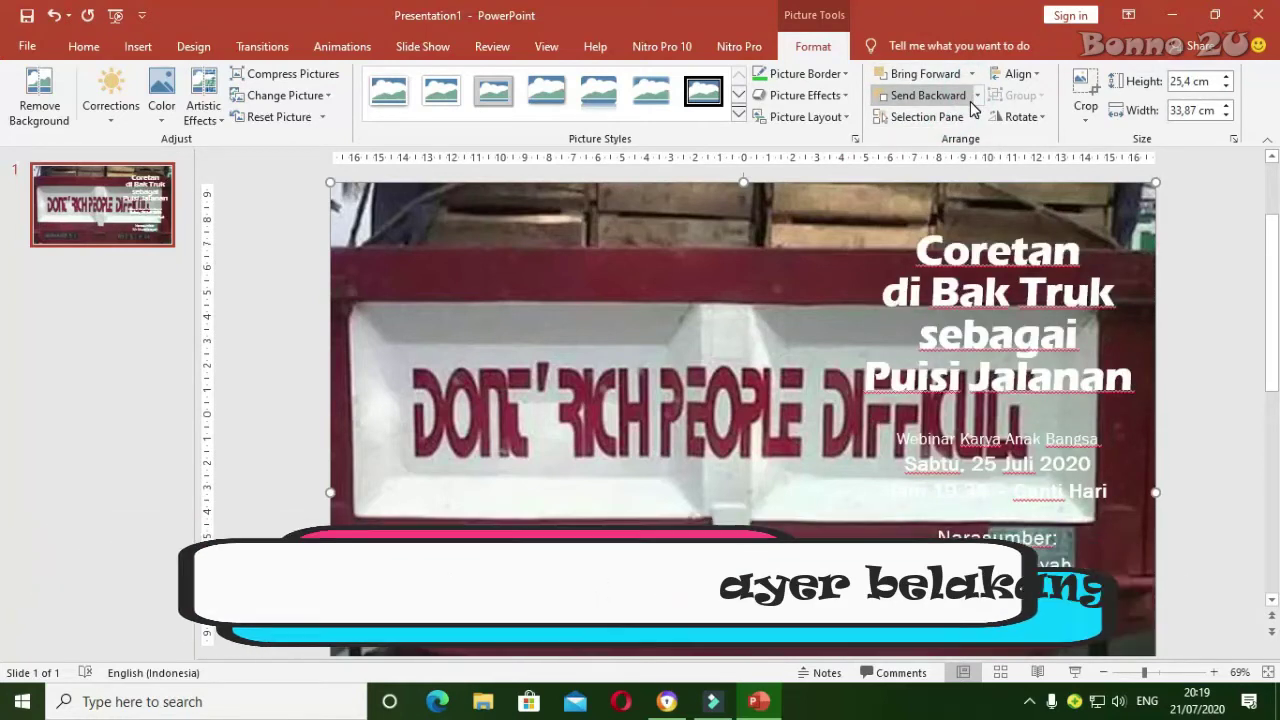
pyautogui.click(972, 95)
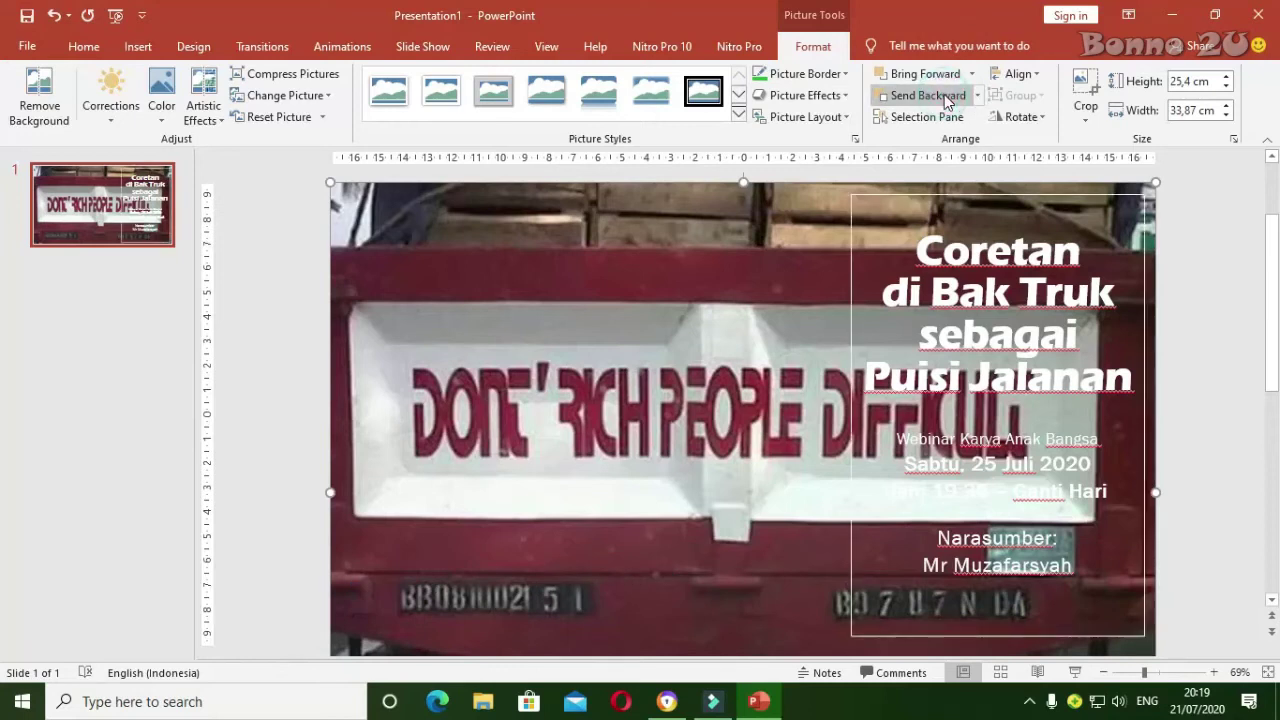
pyautogui.click(944, 95)
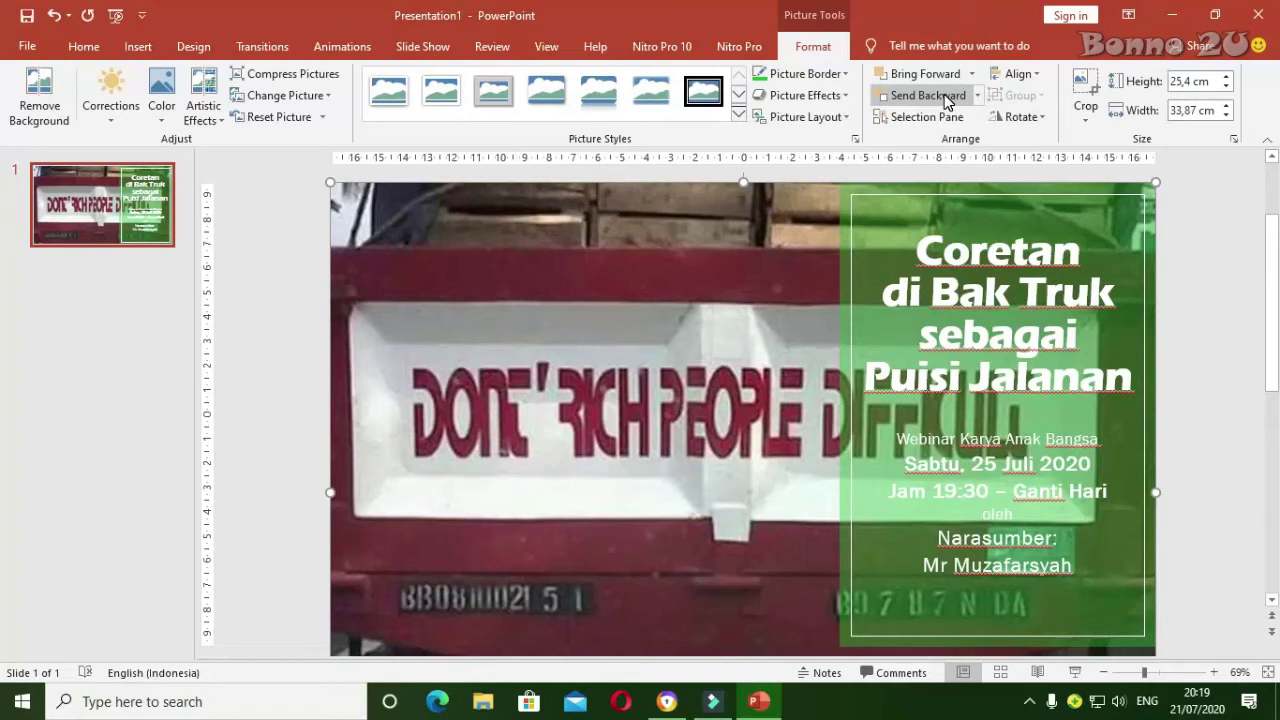
pyautogui.click(297, 252)
pyautogui.scroll(-3, 560, 370)
pyautogui.click(742, 545)
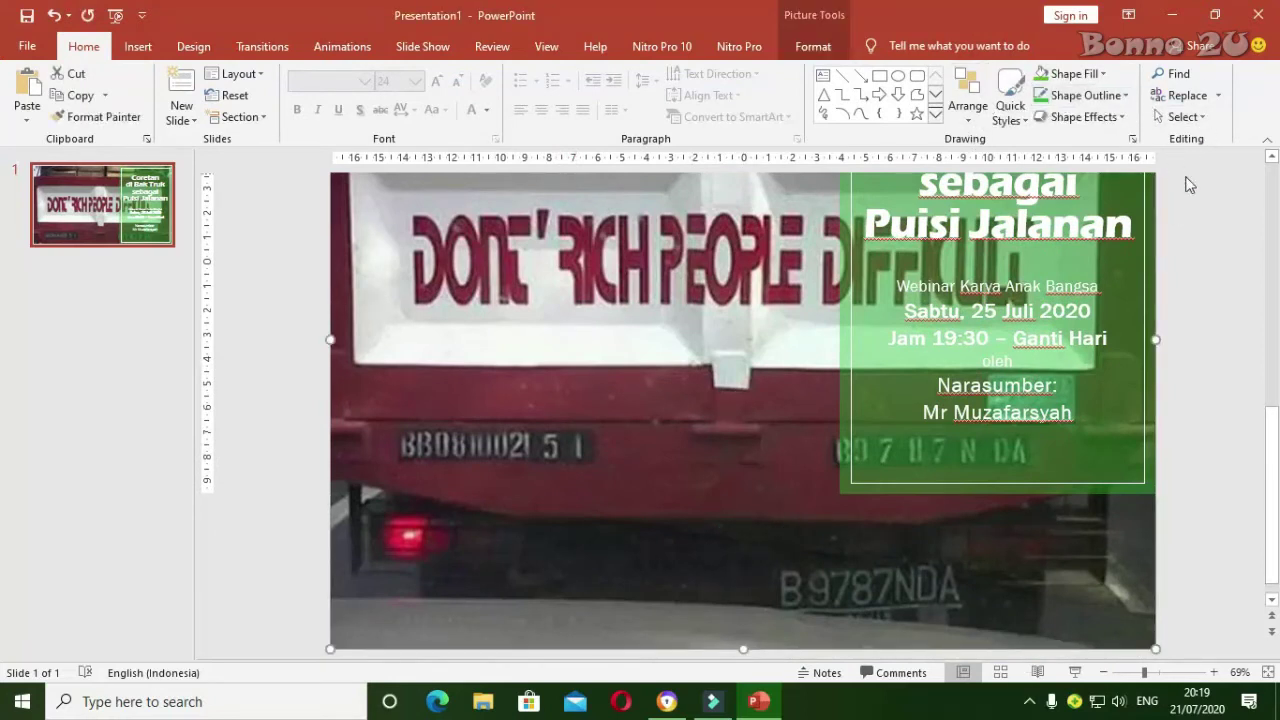
# - Crop the truck photo's bottom edge up to mid-slide
pyautogui.click(813, 47)
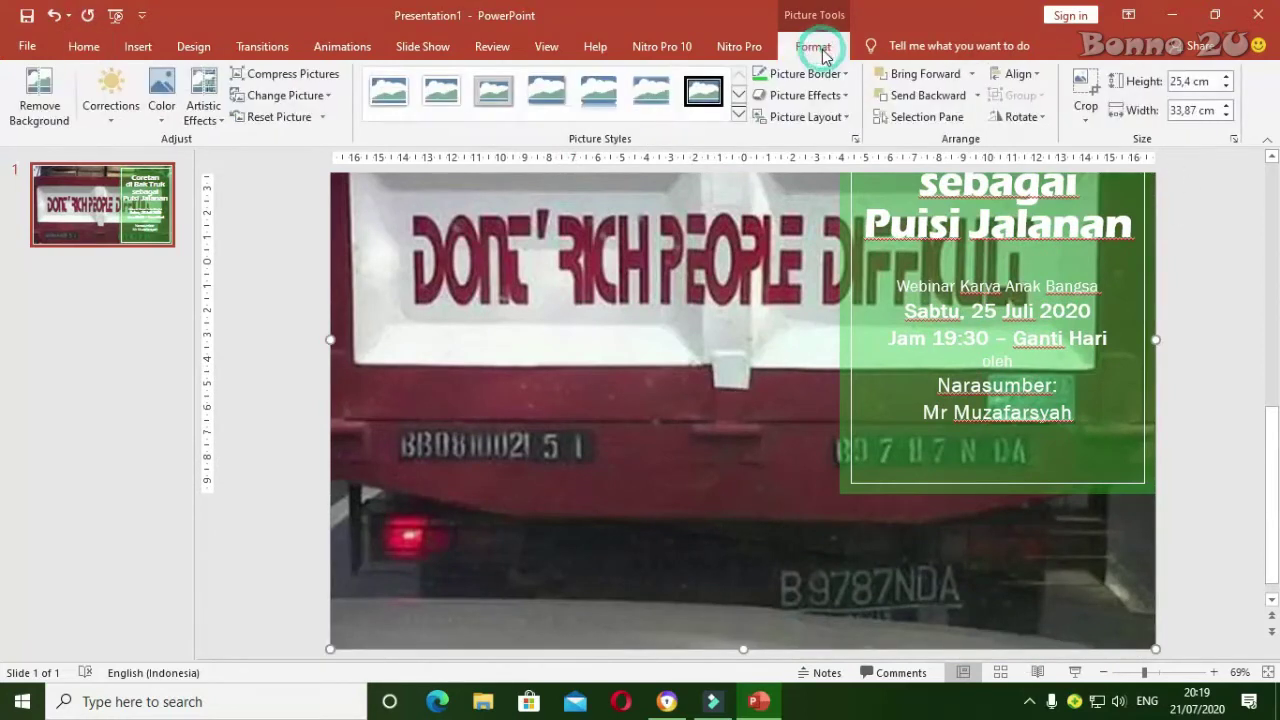
pyautogui.click(1085, 95)
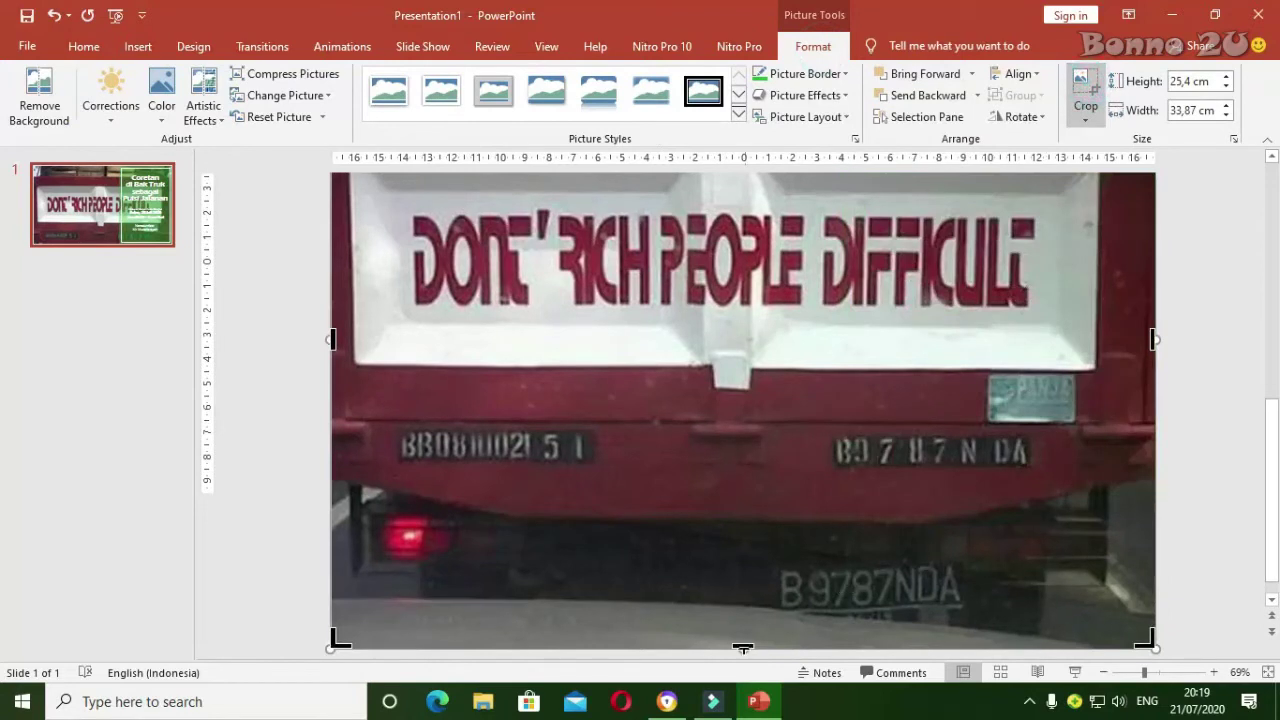
pyautogui.moveTo(741, 646); pyautogui.dragTo(742, 361)
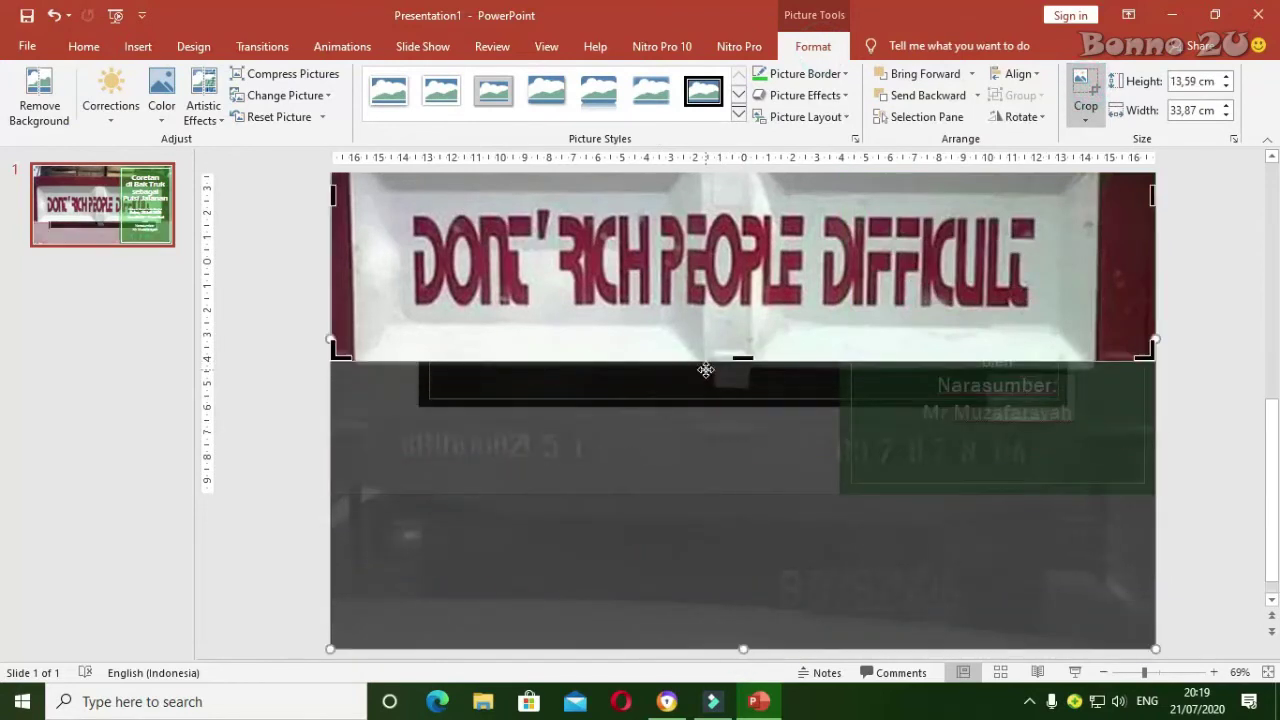
pyautogui.moveTo(743, 360); pyautogui.dragTo(743, 357)
pyautogui.scroll(3, 743, 357)
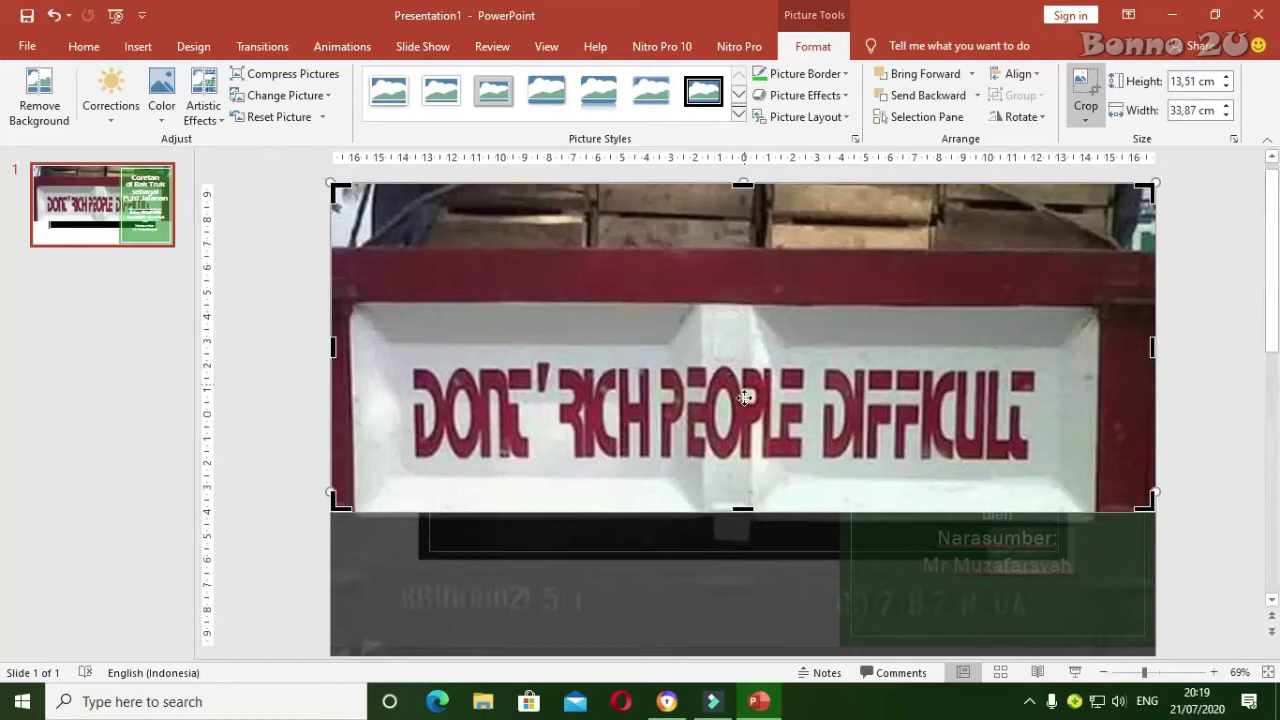
pyautogui.scroll(-1, 727, 512)
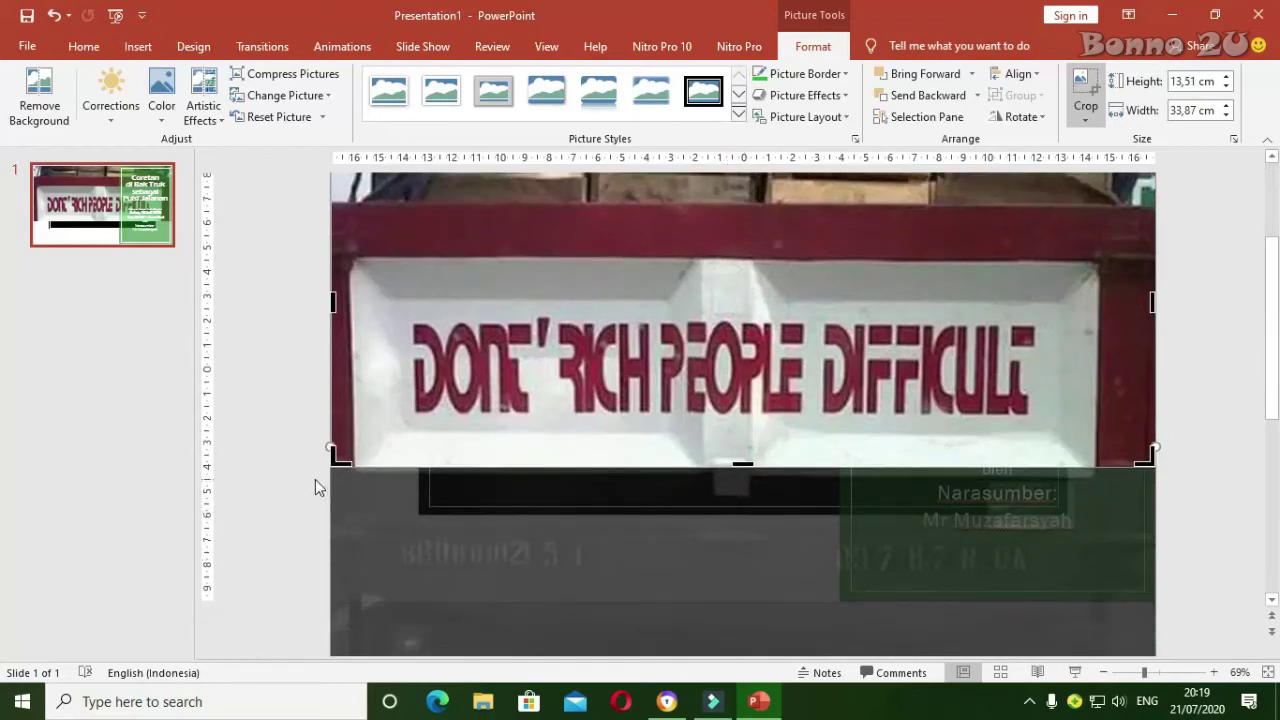
pyautogui.click(284, 455)
# - Re-crop the photo so it extends down to the slide's bottom edge, 19,05 cm tall
pyautogui.click(760, 497)
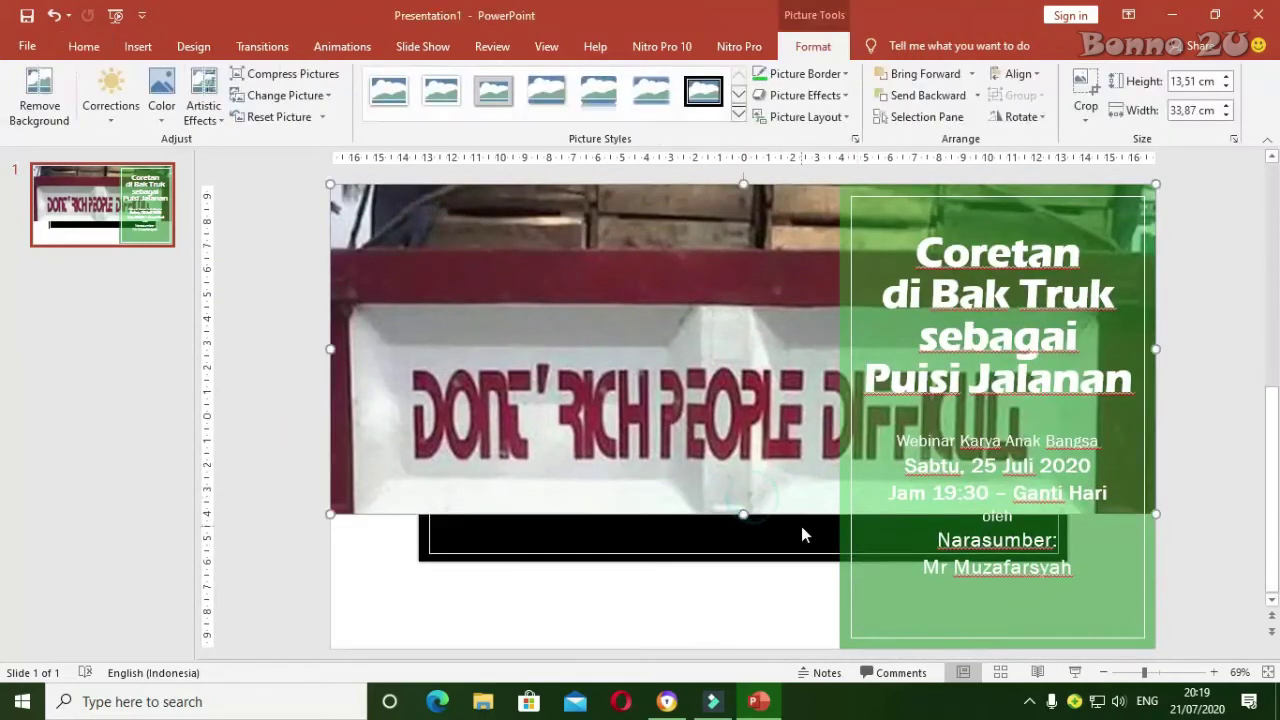
pyautogui.click(1086, 93)
pyautogui.moveTo(743, 512); pyautogui.dragTo(752, 660)
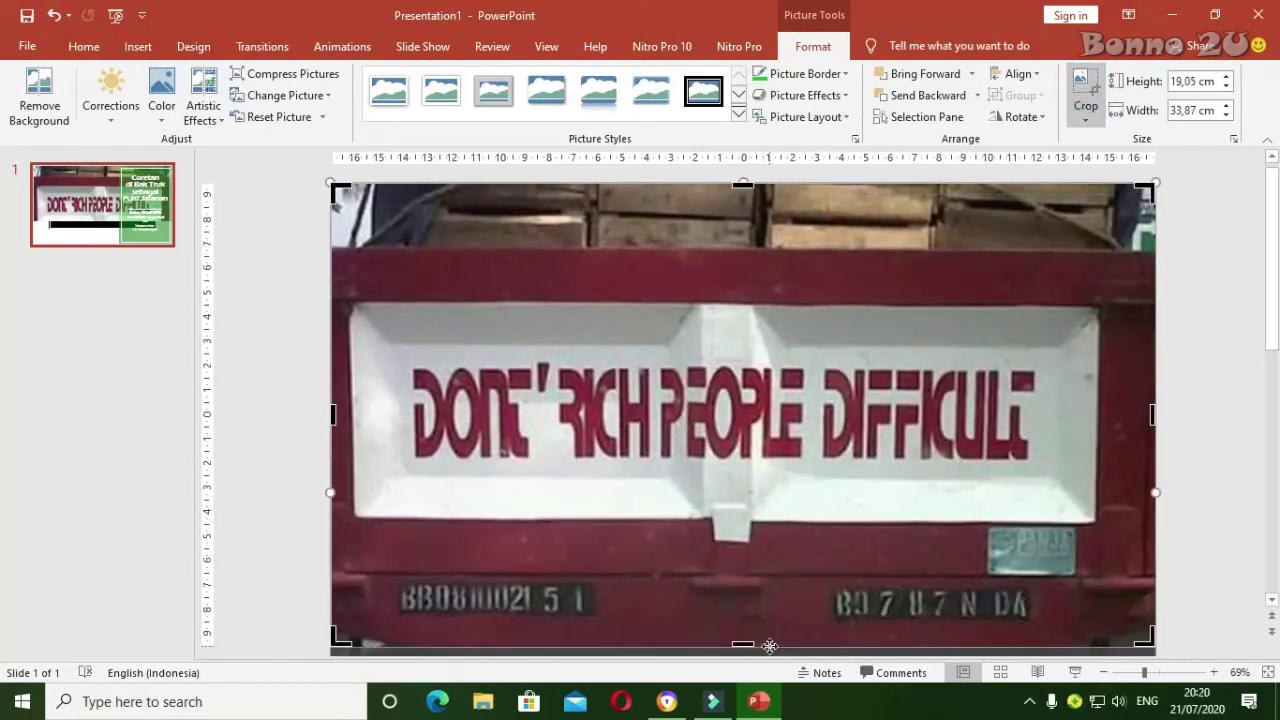
pyautogui.click(267, 448)
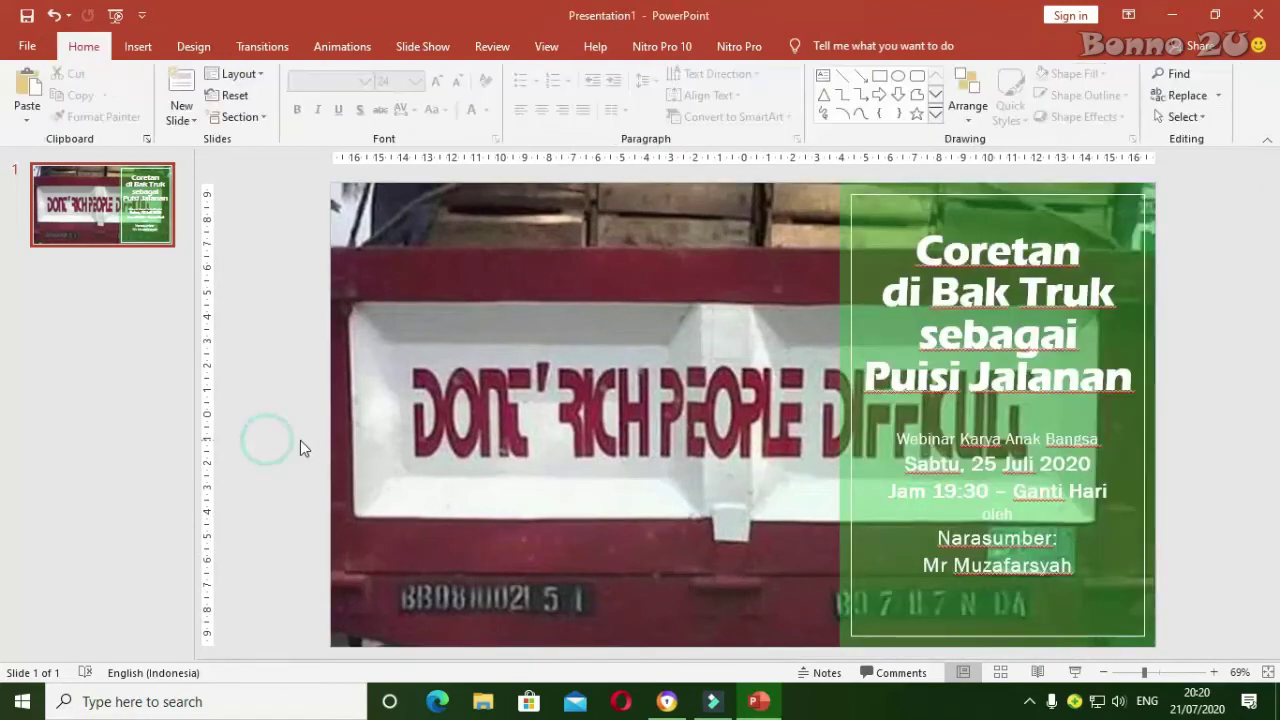
# - Give the title an Offset Bottom Right shadow: 0% transparency, 4 pt blur, 45° angle, 4 pt distance
pyautogui.click(1230, 510)
pyautogui.moveTo(926, 243); pyautogui.dragTo(1088, 377)
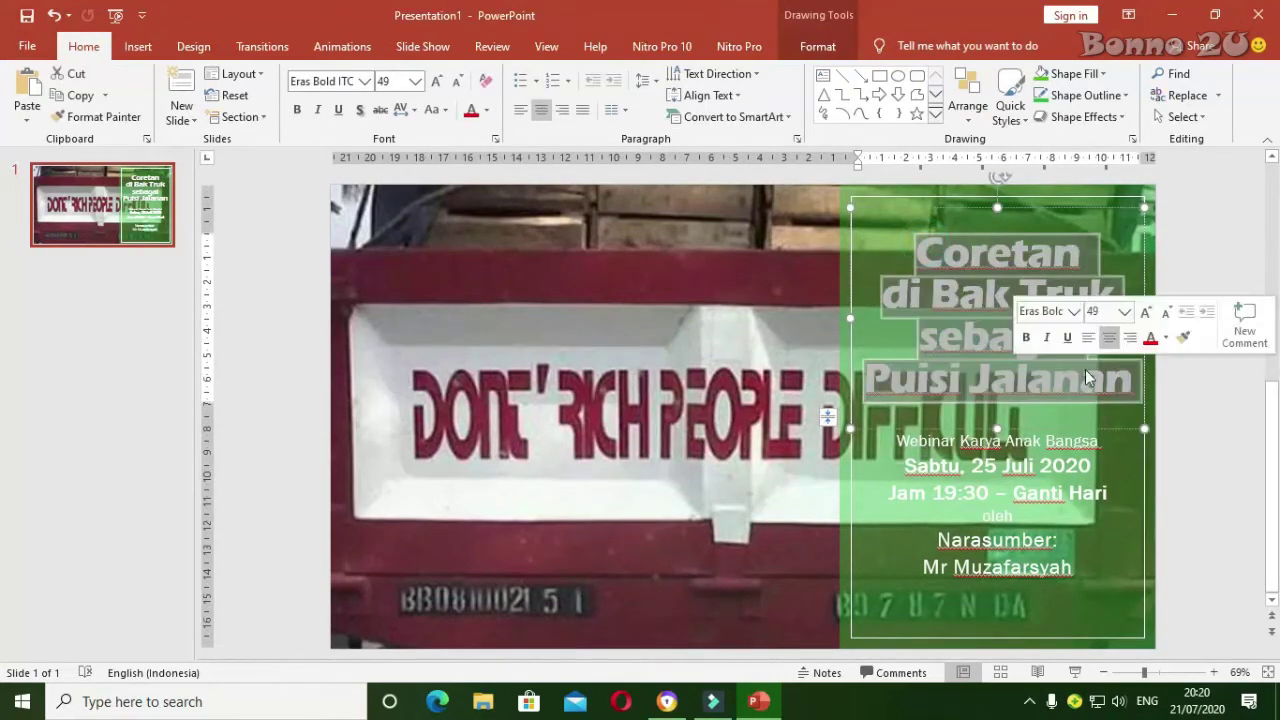
pyautogui.click(810, 50)
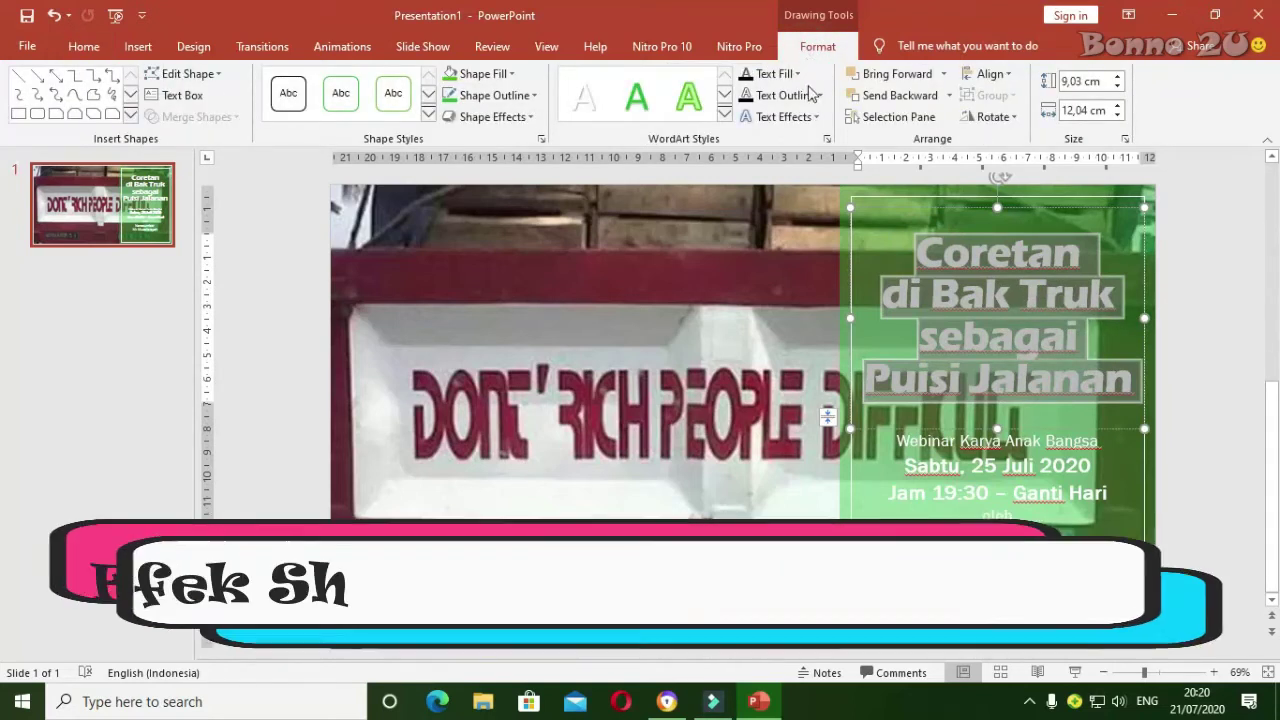
pyautogui.click(812, 117)
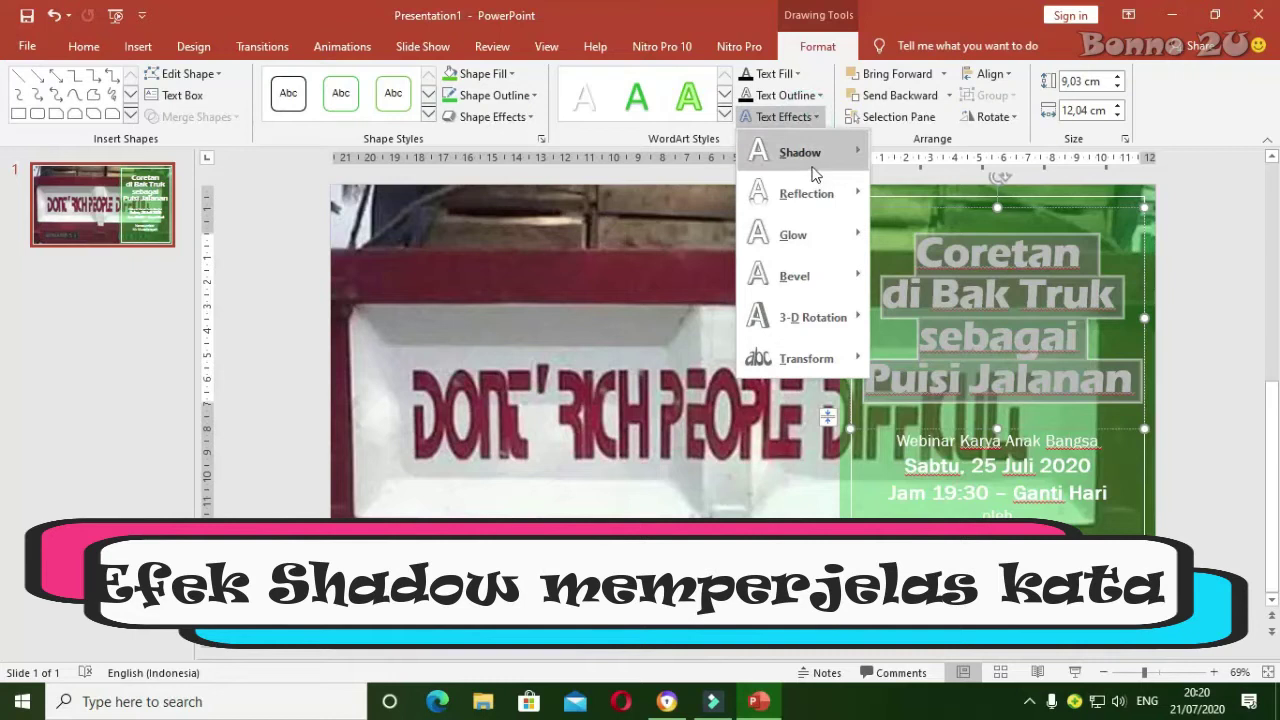
pyautogui.moveTo(815, 162)
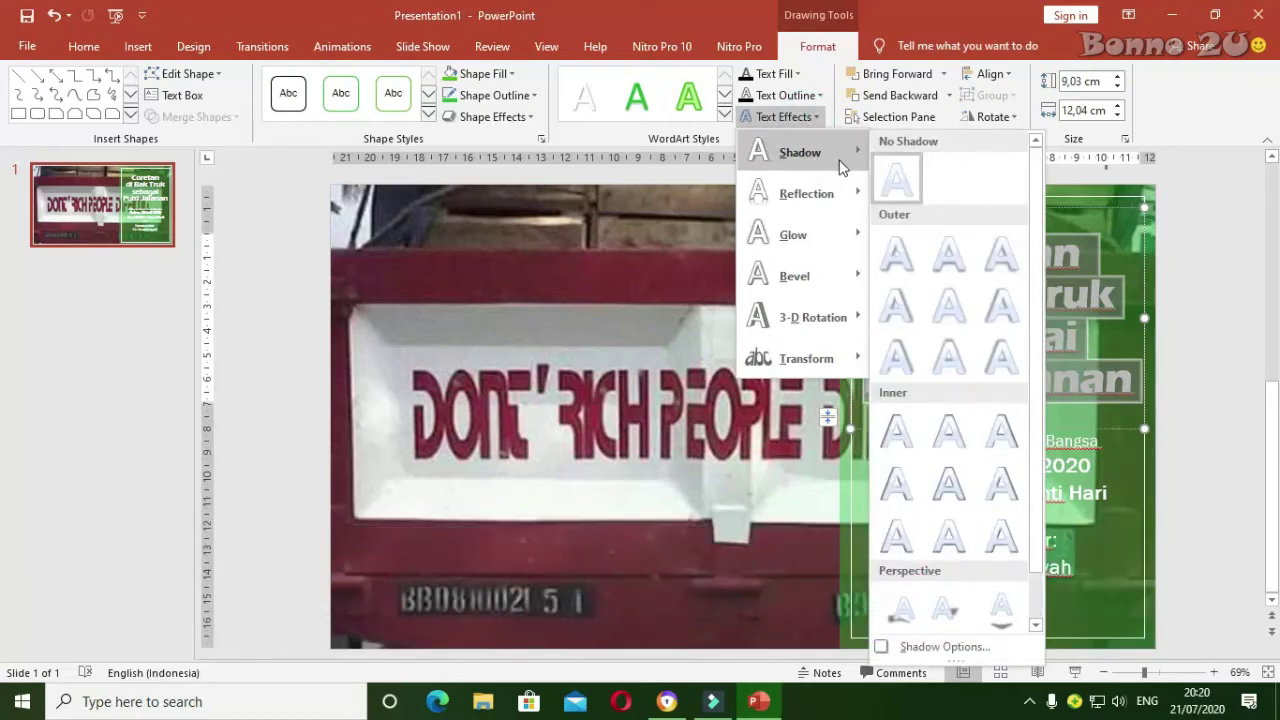
pyautogui.click(944, 646)
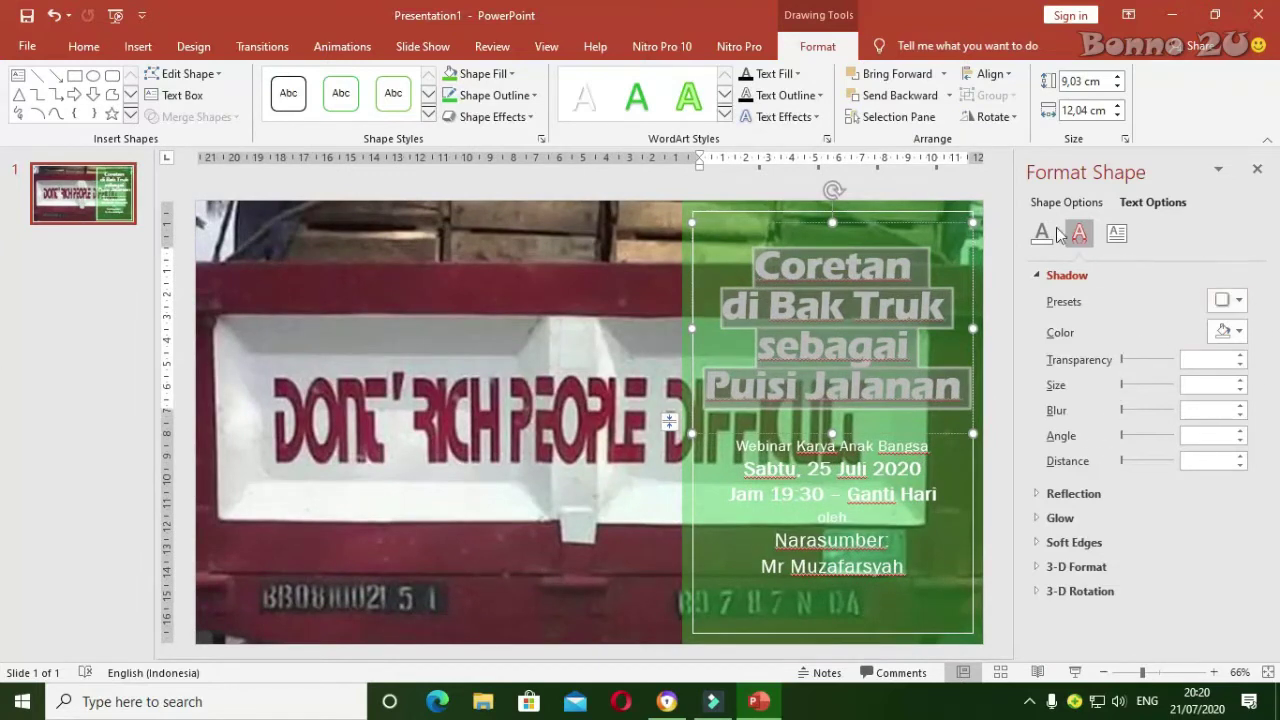
pyautogui.click(1239, 303)
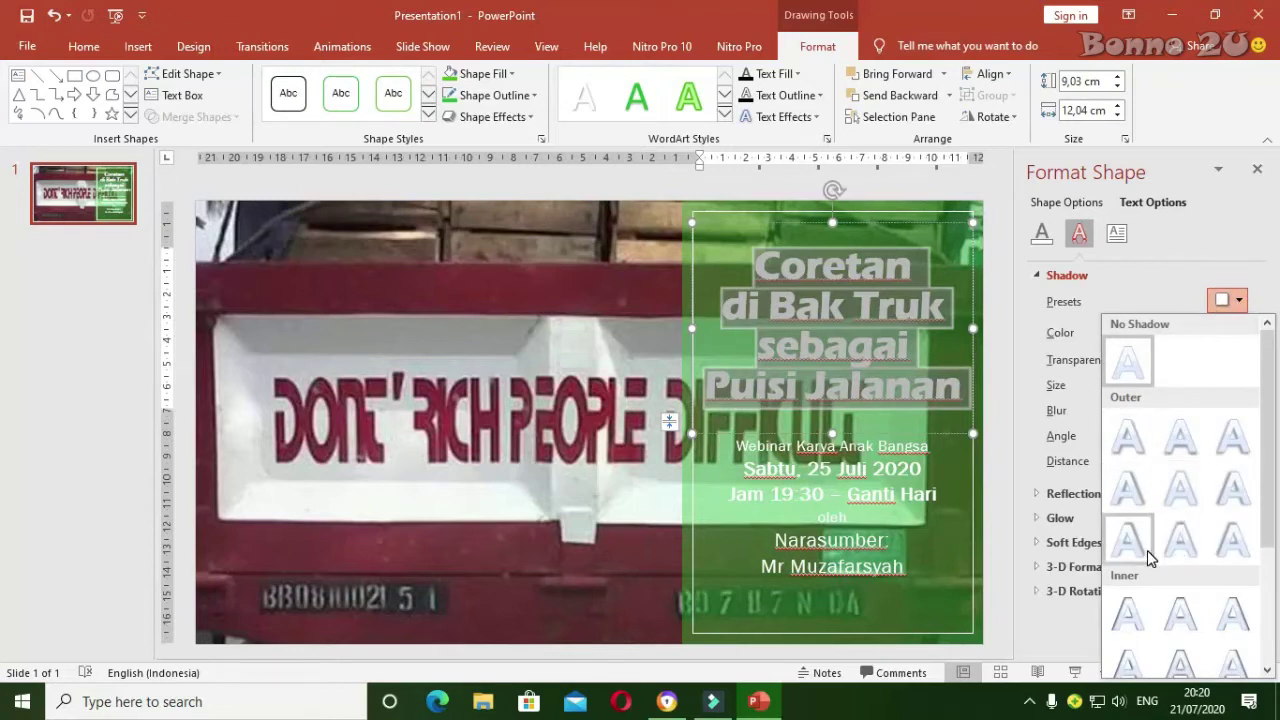
pyautogui.click(1132, 452)
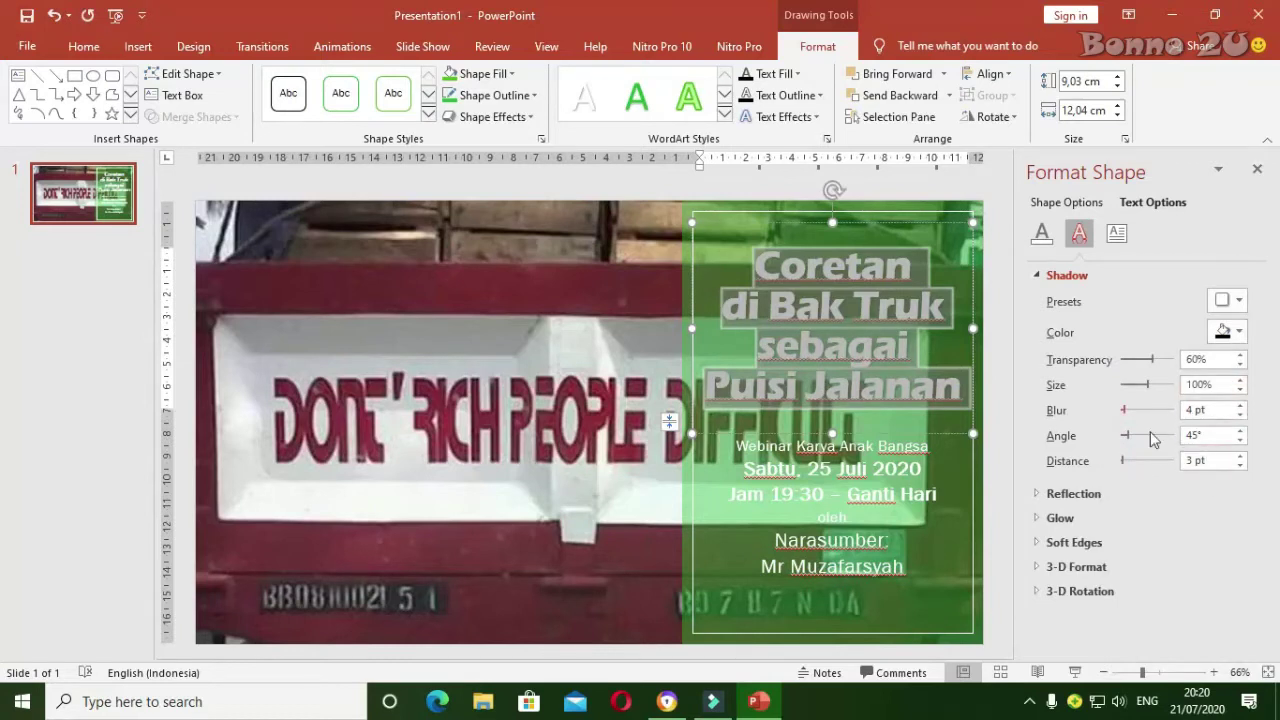
pyautogui.click(1241, 456)
pyautogui.moveTo(1153, 362); pyautogui.dragTo(1121, 367)
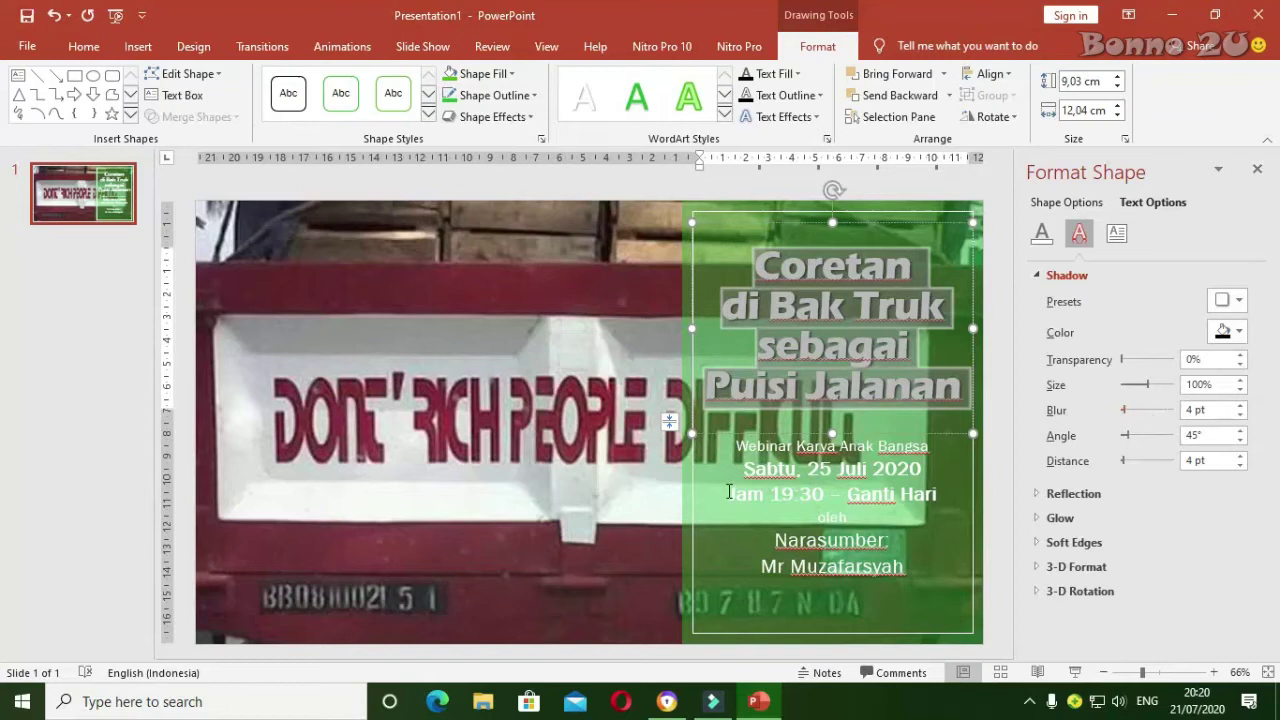
# - Fill the title text 'Coretan di Bak Truk sebagai Puisi Jalanan' with yellow
pyautogui.click(620, 285)
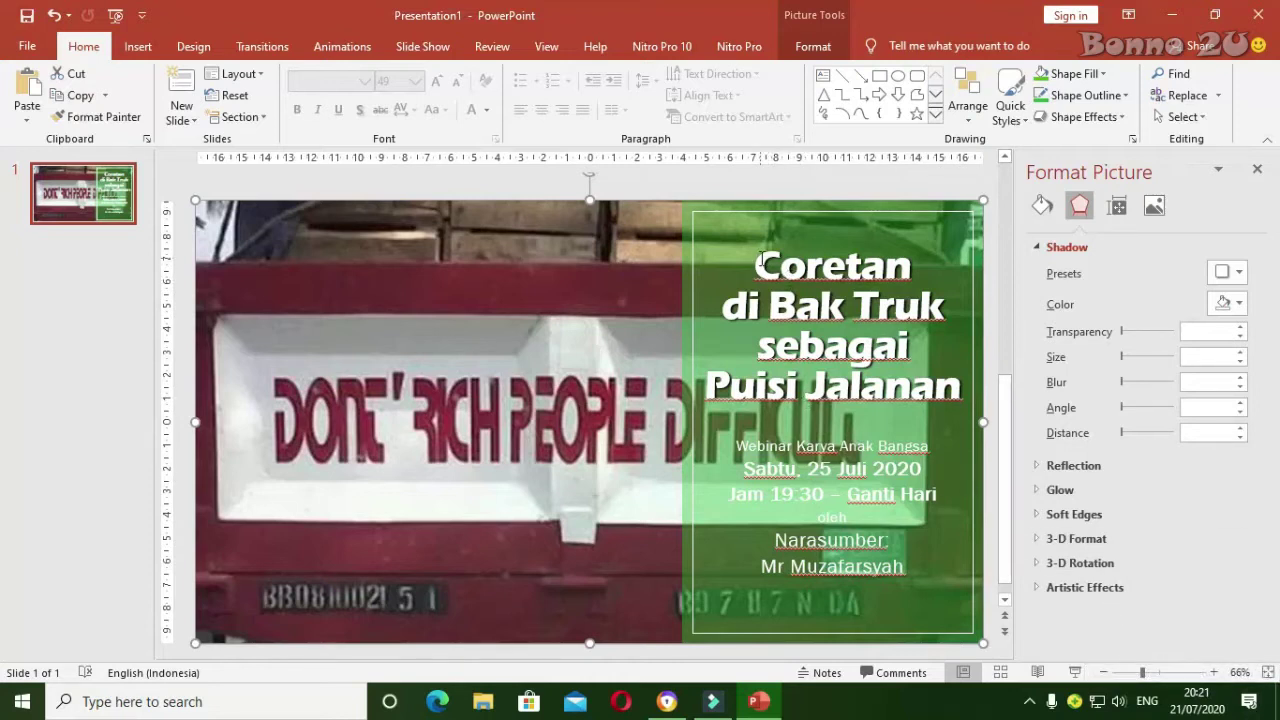
pyautogui.moveTo(760, 262); pyautogui.dragTo(893, 380)
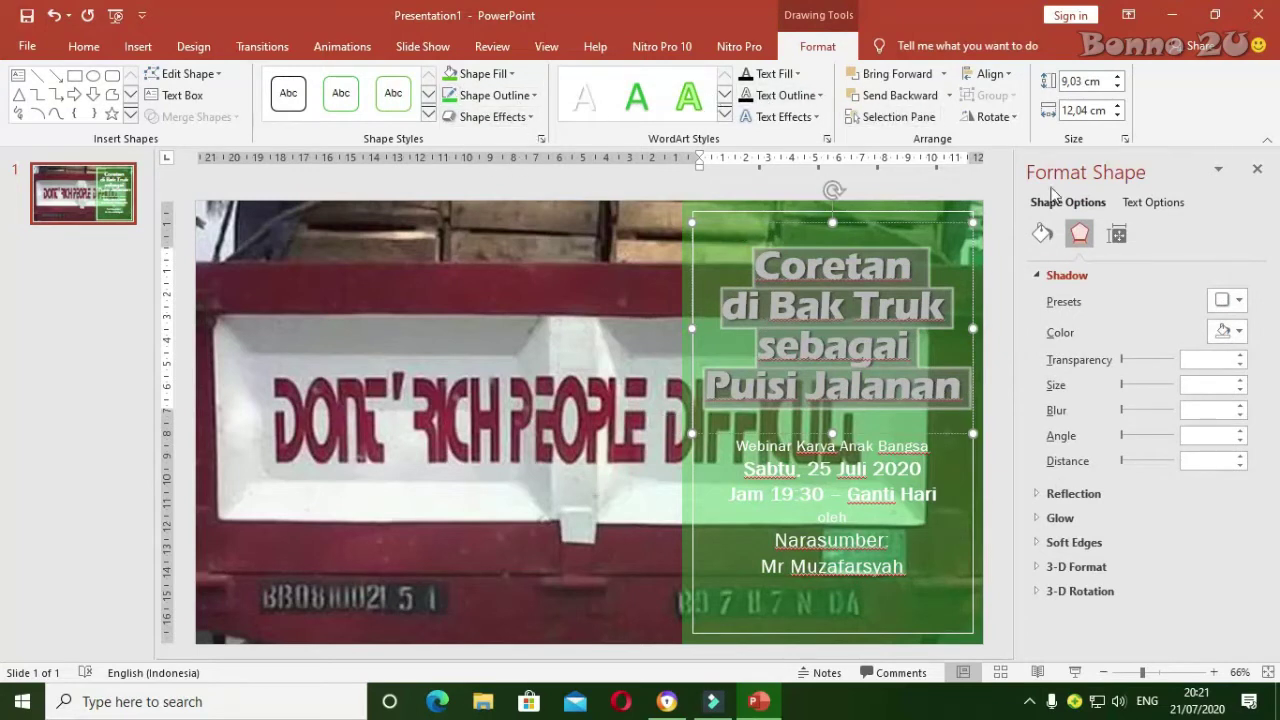
pyautogui.click(797, 74)
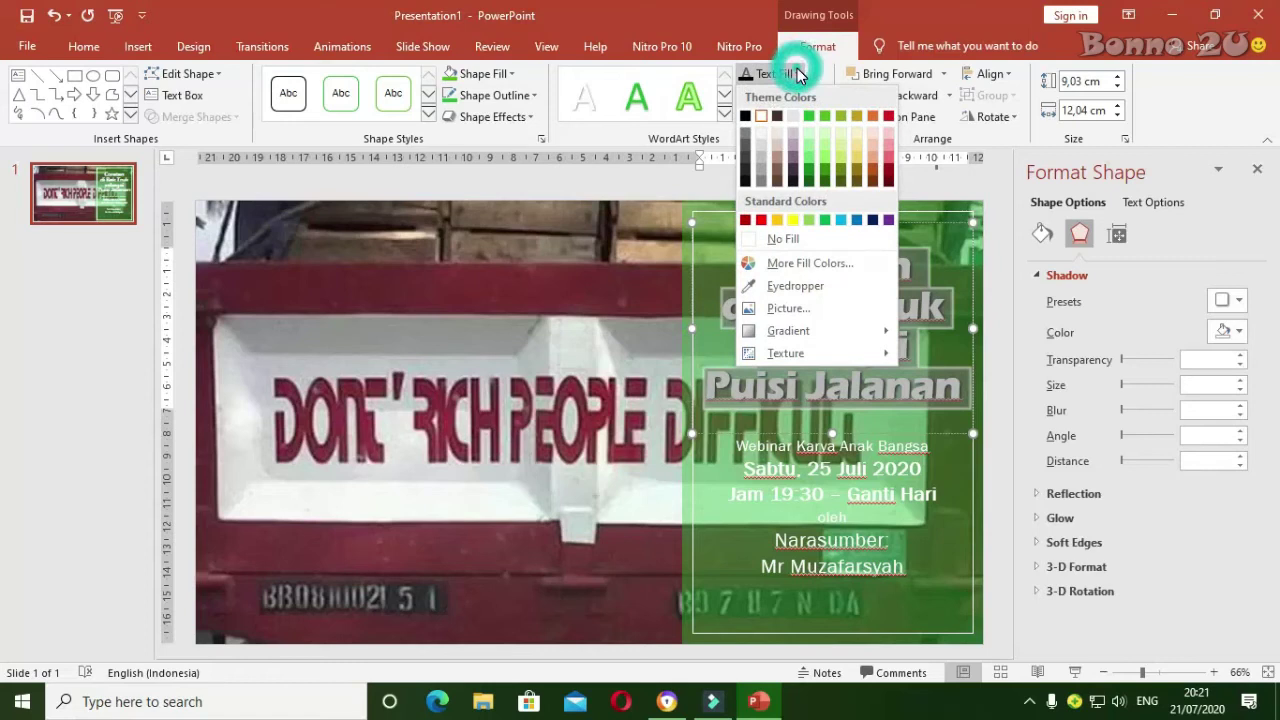
pyautogui.click(795, 221)
pyautogui.click(586, 284)
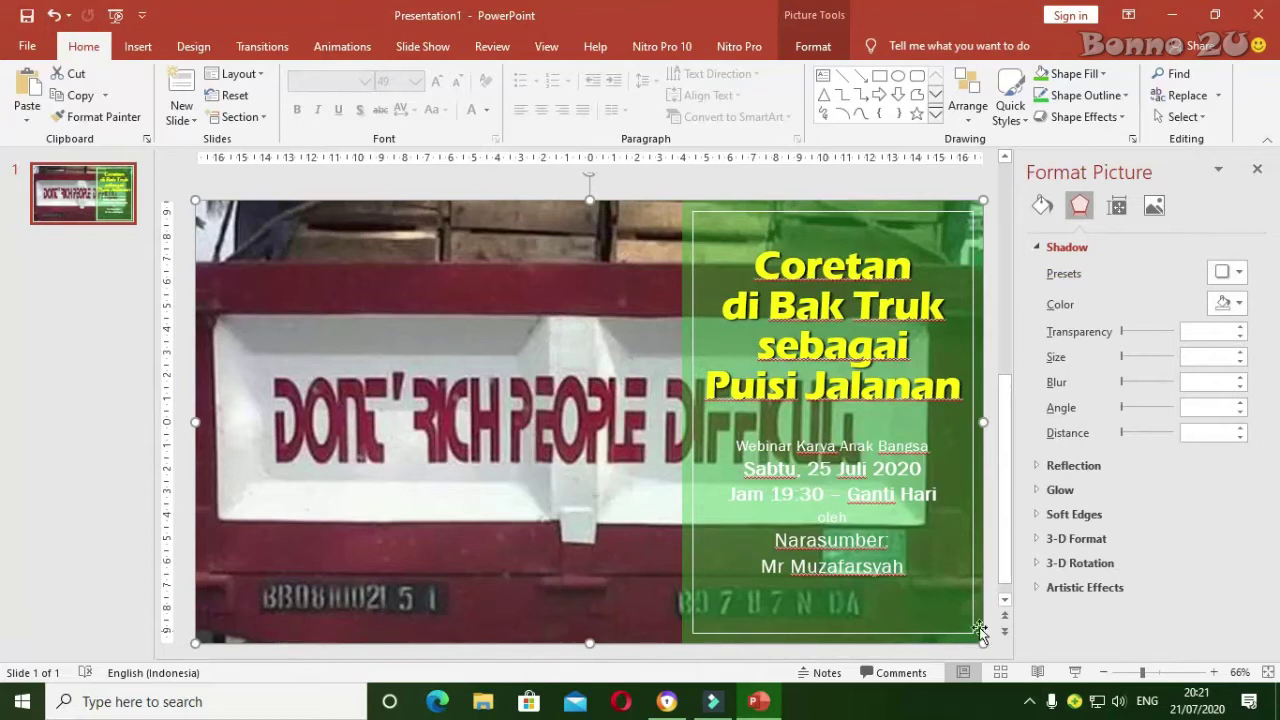
pyautogui.moveTo(738, 445); pyautogui.dragTo(902, 557)
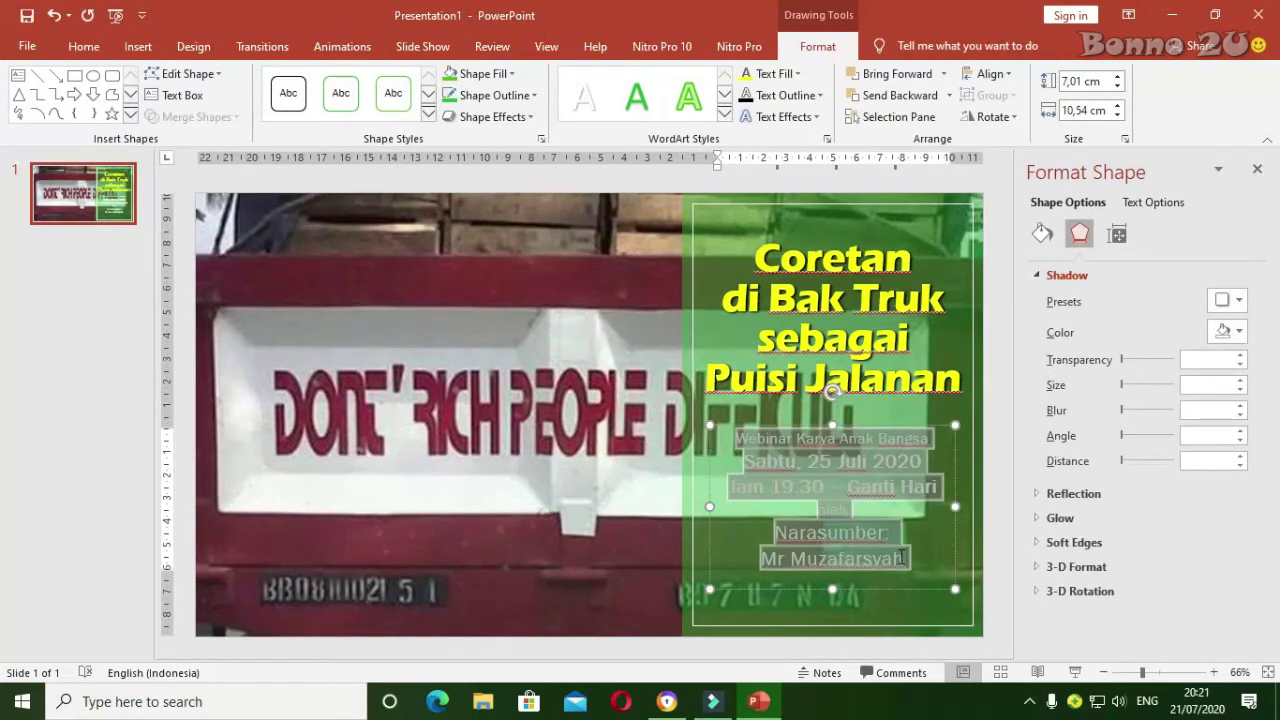
# - Fill the webinar details text box with dark red
pyautogui.click(707, 428)
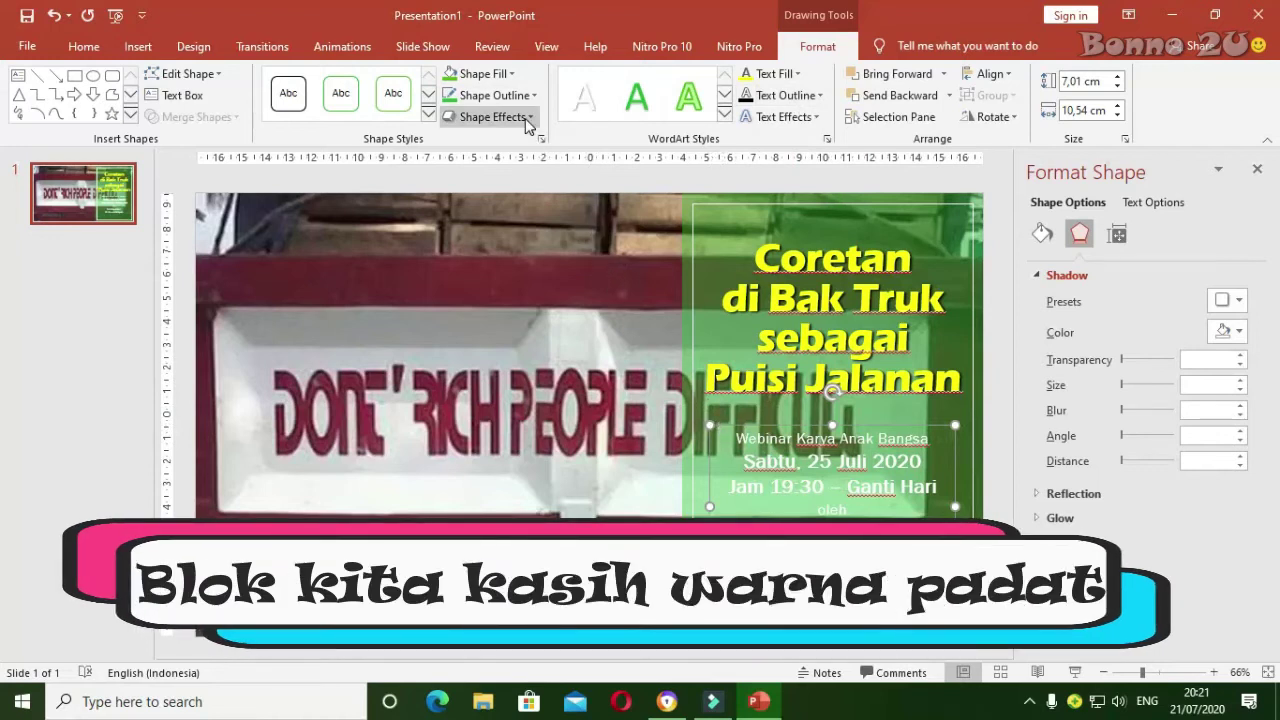
pyautogui.click(511, 74)
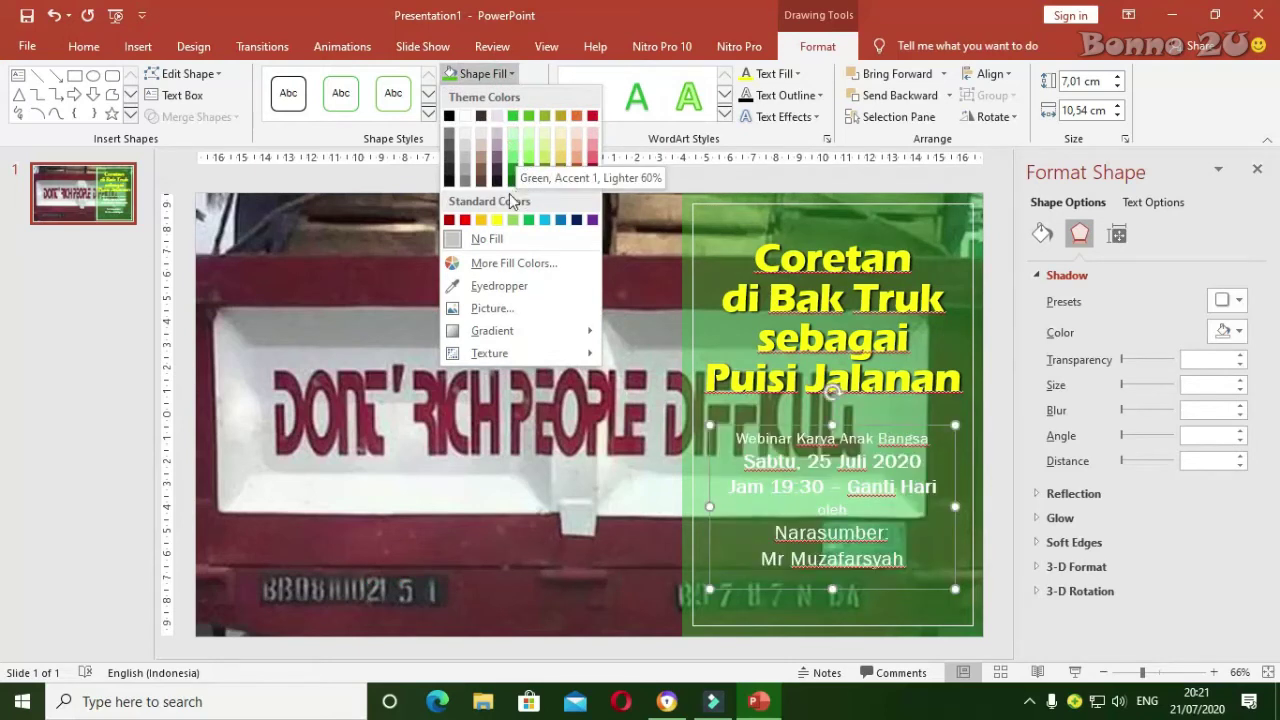
pyautogui.click(449, 219)
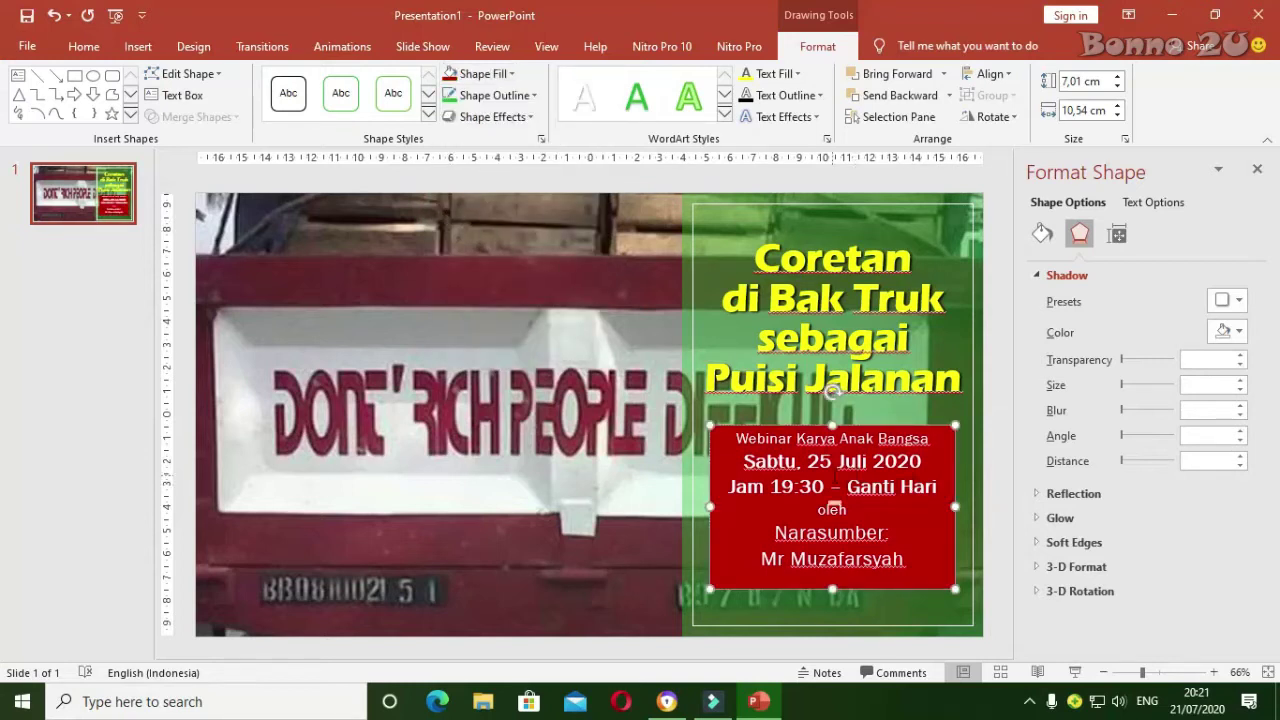
pyautogui.click(832, 484)
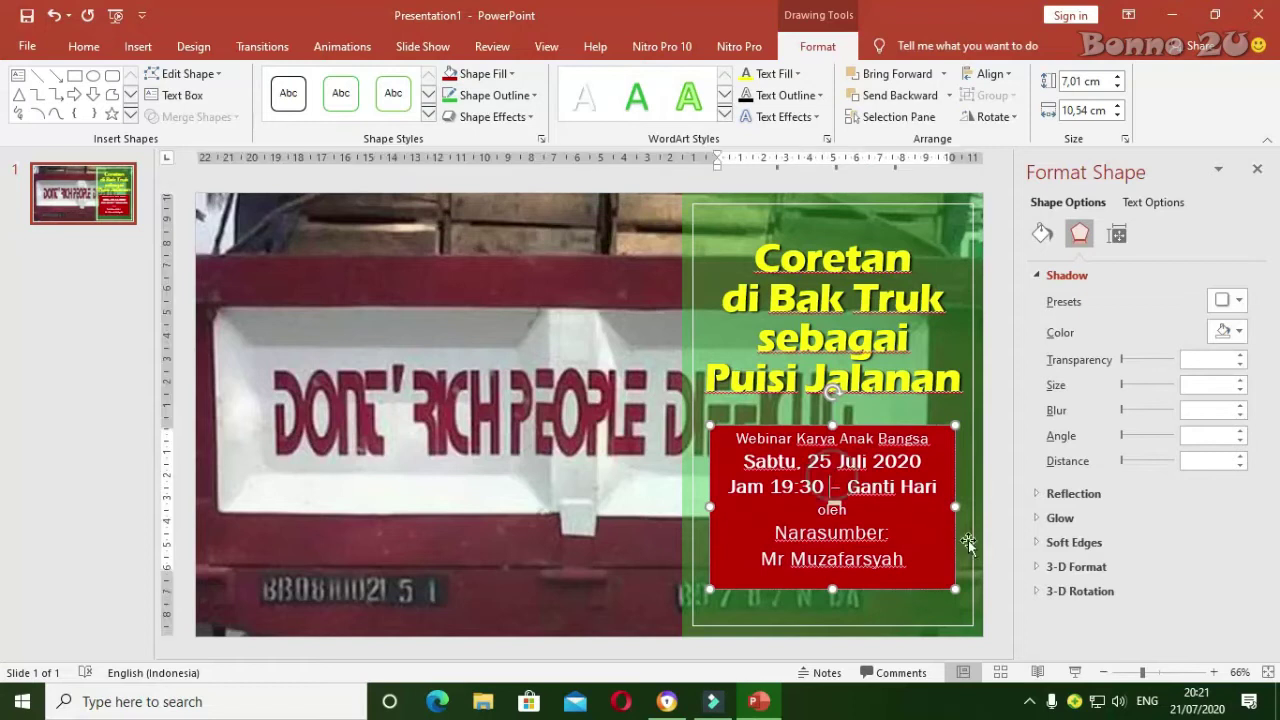
pyautogui.click(570, 481)
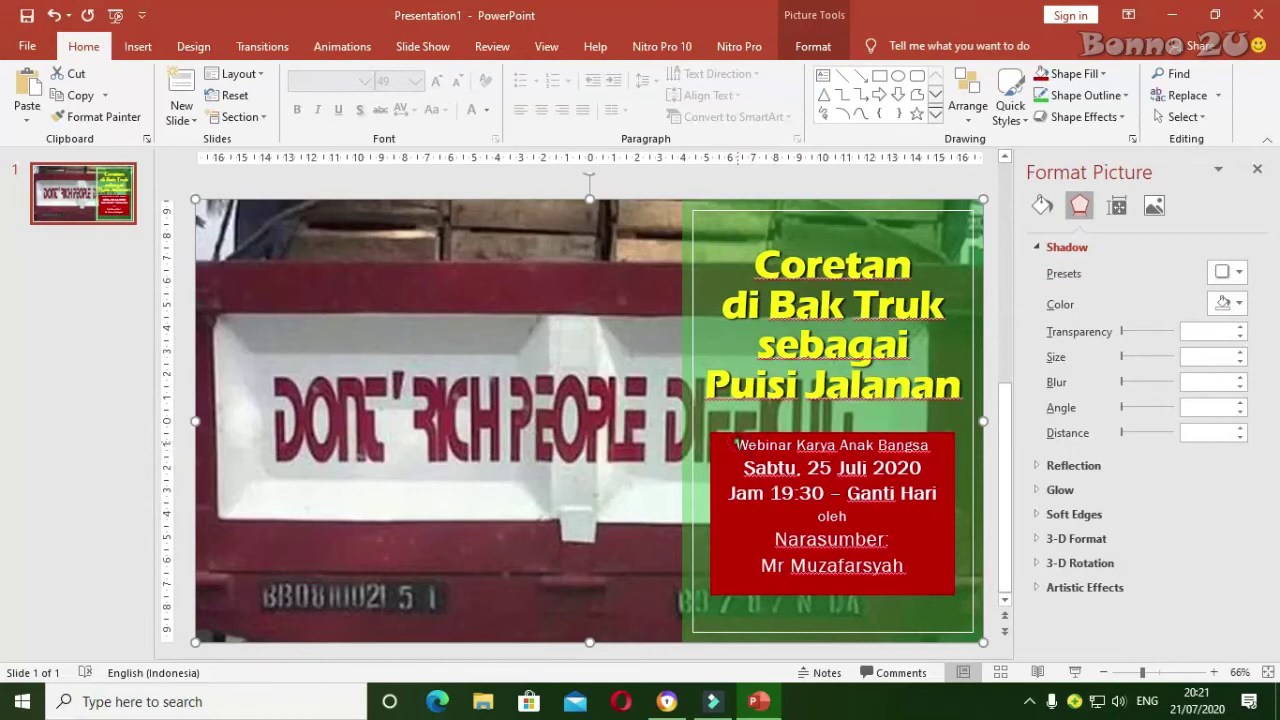
# - Shorten the red details box slightly and move it down to the green panel's bottom
pyautogui.click(737, 443)
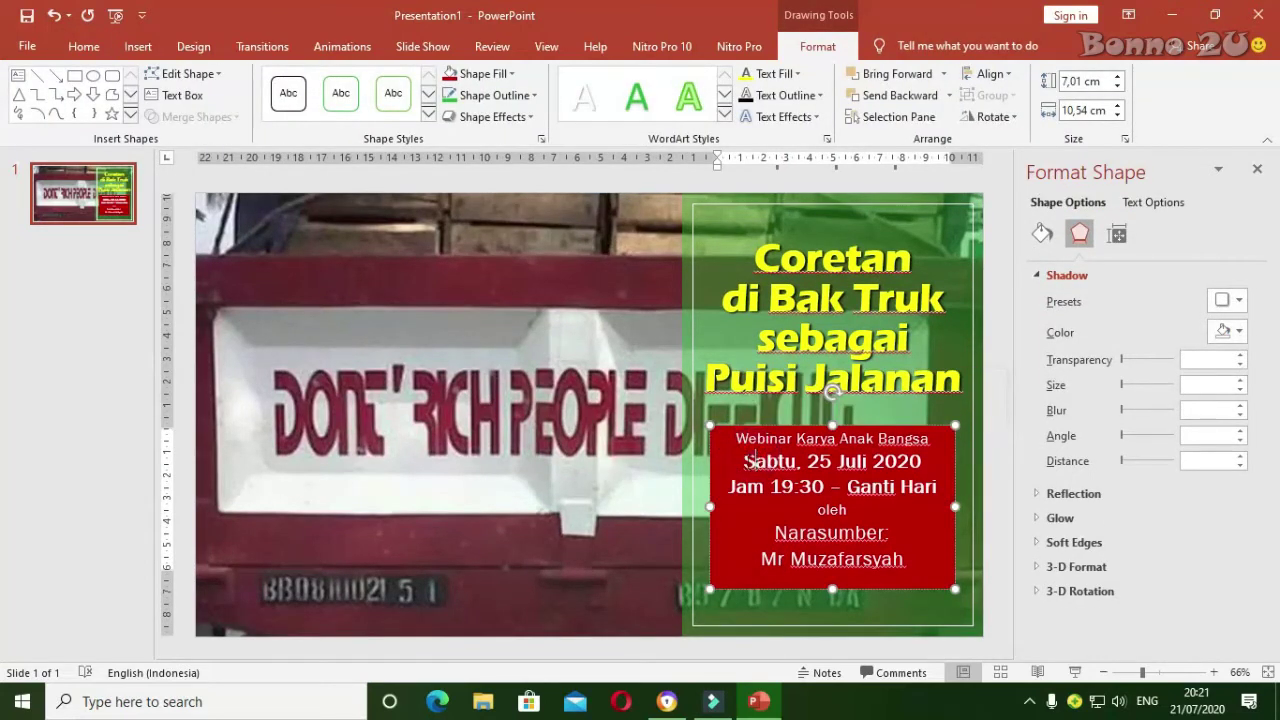
pyautogui.moveTo(753, 461); pyautogui.dragTo(744, 461)
pyautogui.click(768, 461)
pyautogui.moveTo(832, 590); pyautogui.dragTo(832, 581)
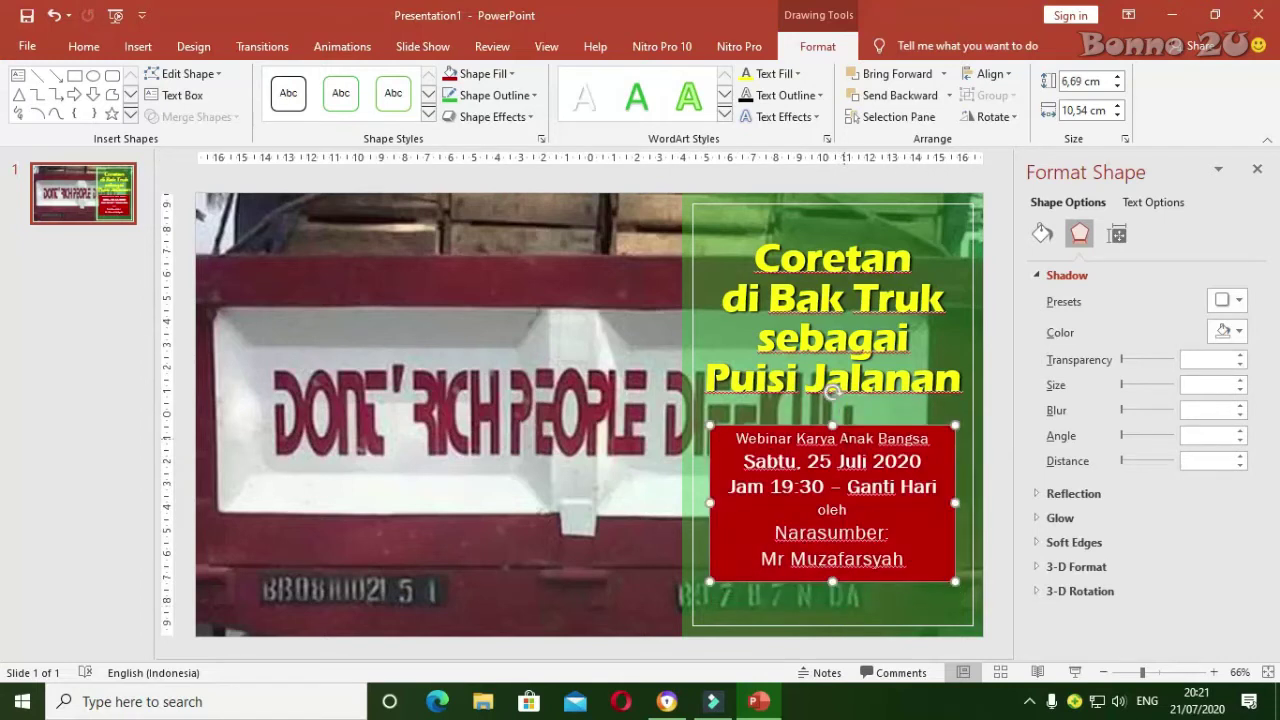
pyautogui.moveTo(852, 425); pyautogui.dragTo(852, 441)
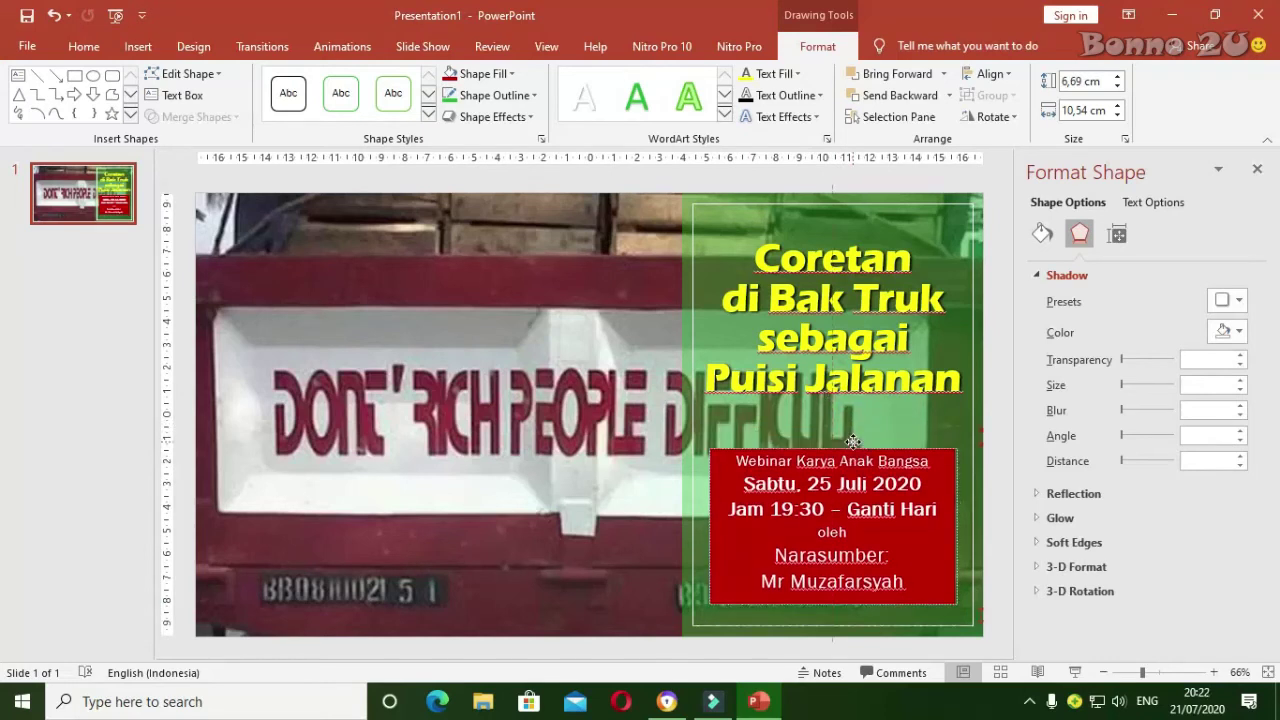
pyautogui.click(862, 420)
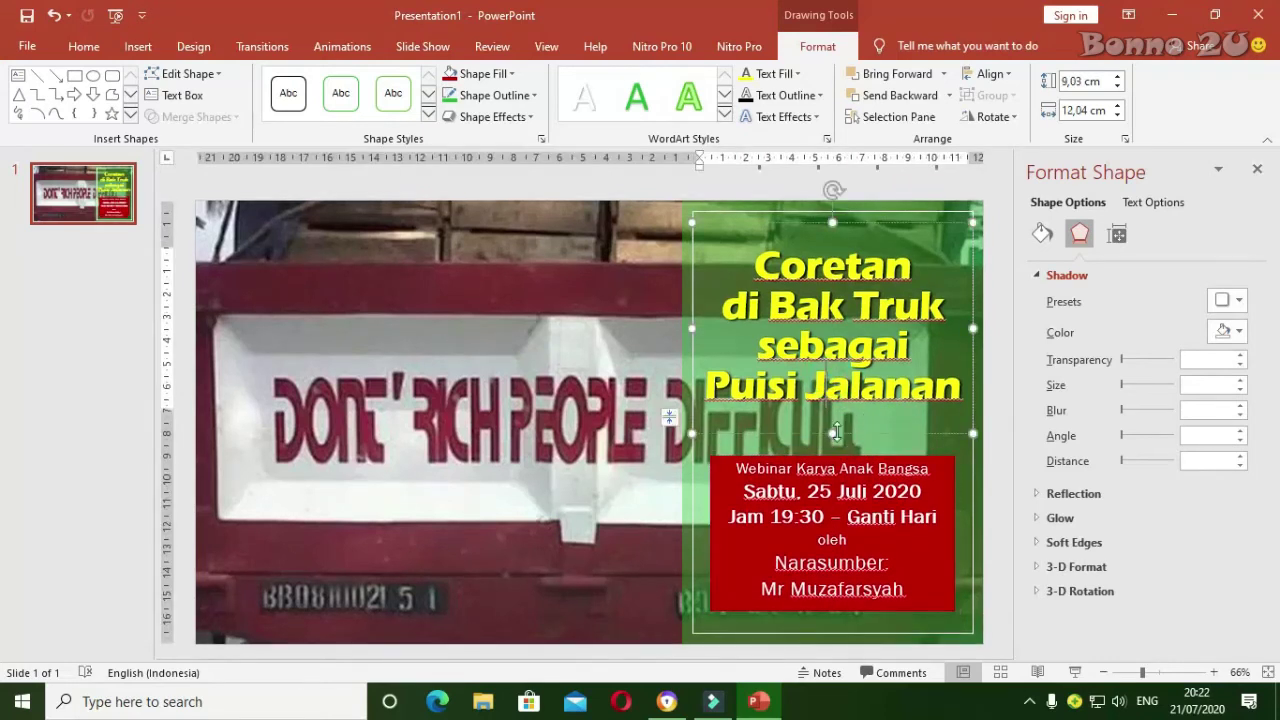
pyautogui.click(600, 488)
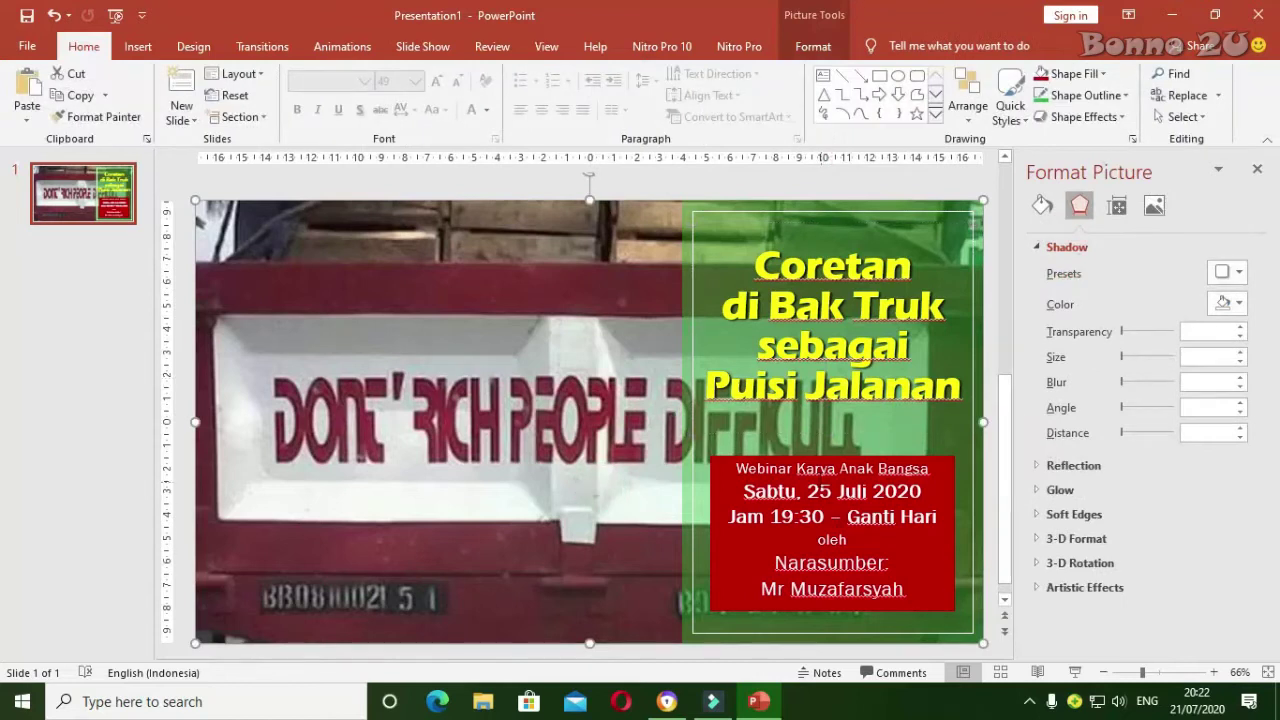
pyautogui.click(800, 462)
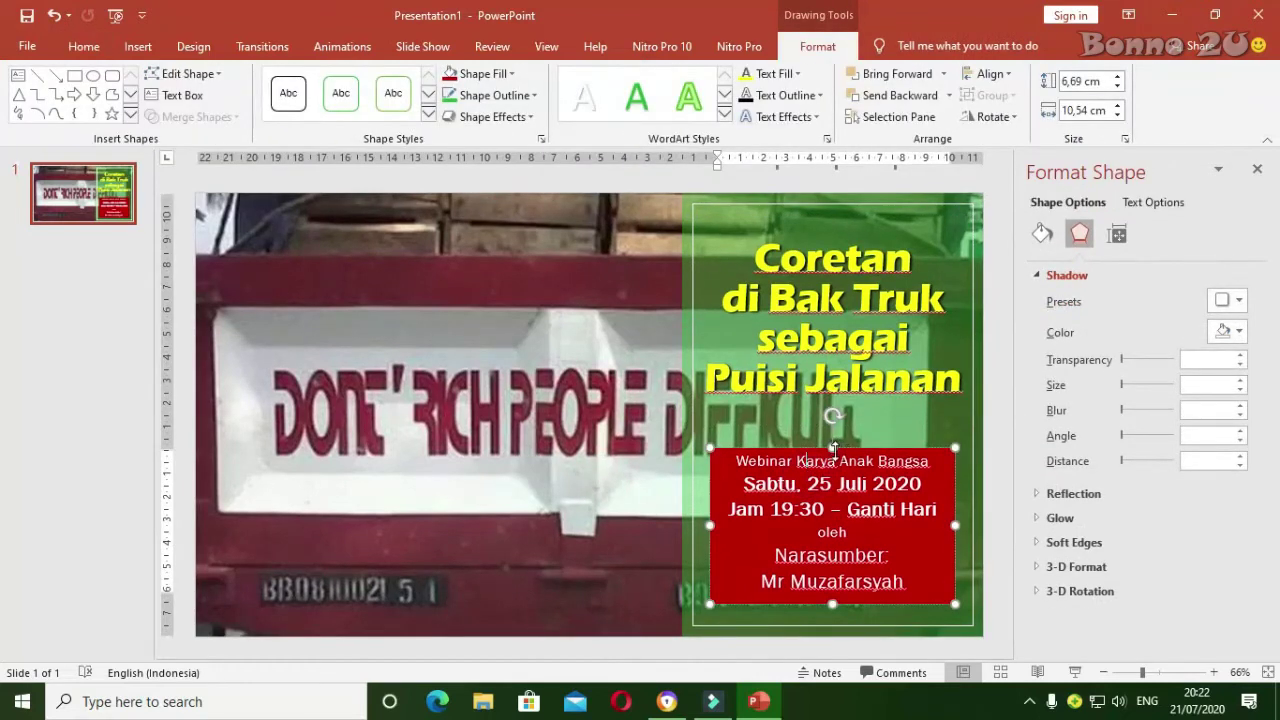
pyautogui.moveTo(834, 449); pyautogui.dragTo(834, 458)
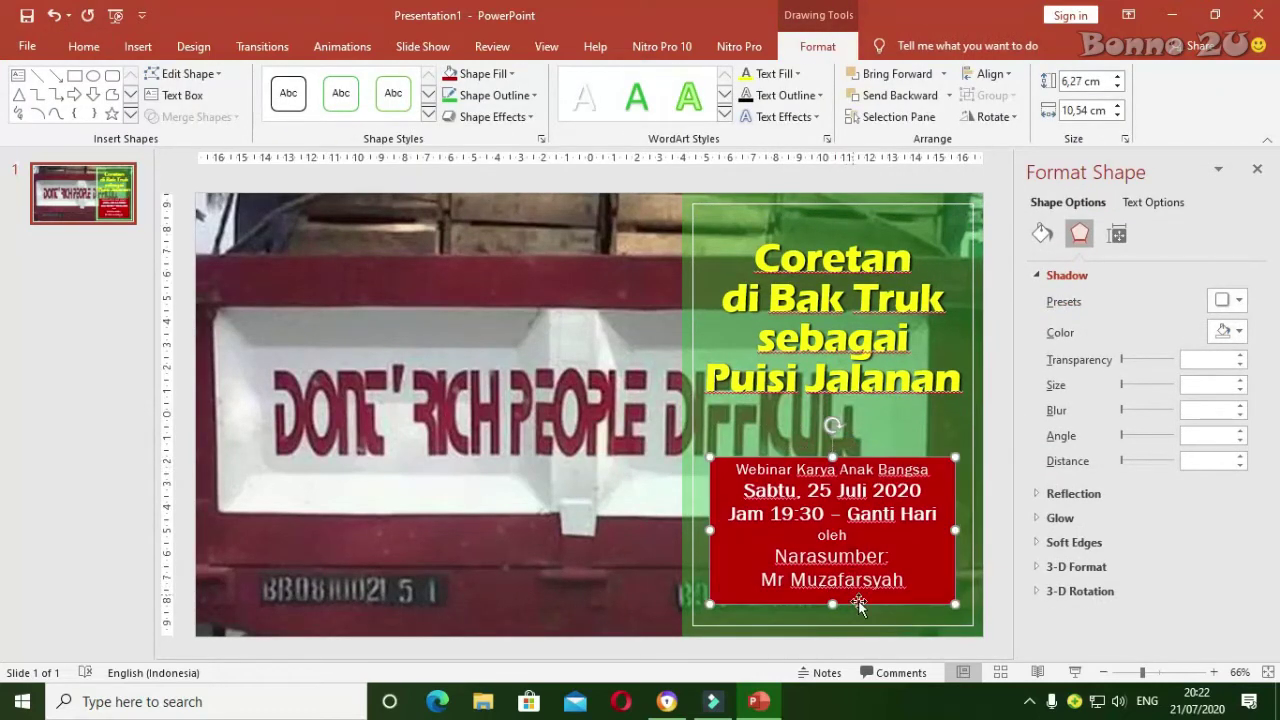
pyautogui.moveTo(862, 601); pyautogui.dragTo(862, 614)
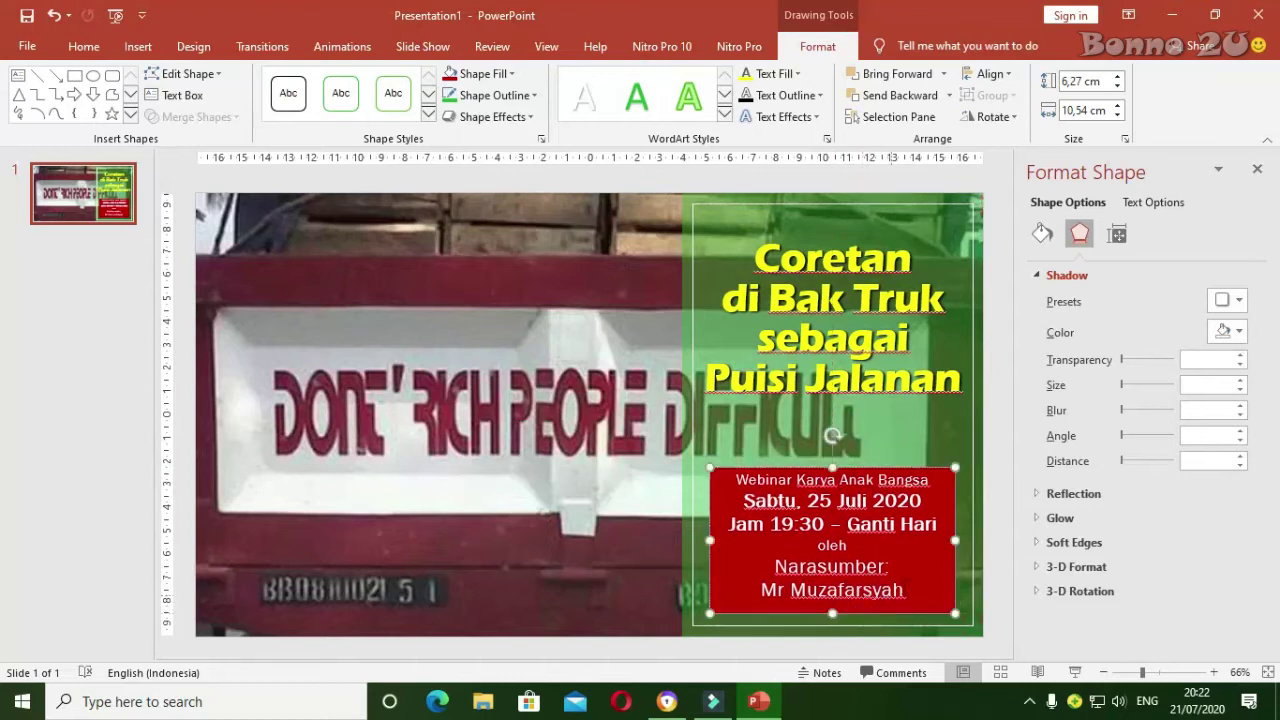
pyautogui.click(622, 482)
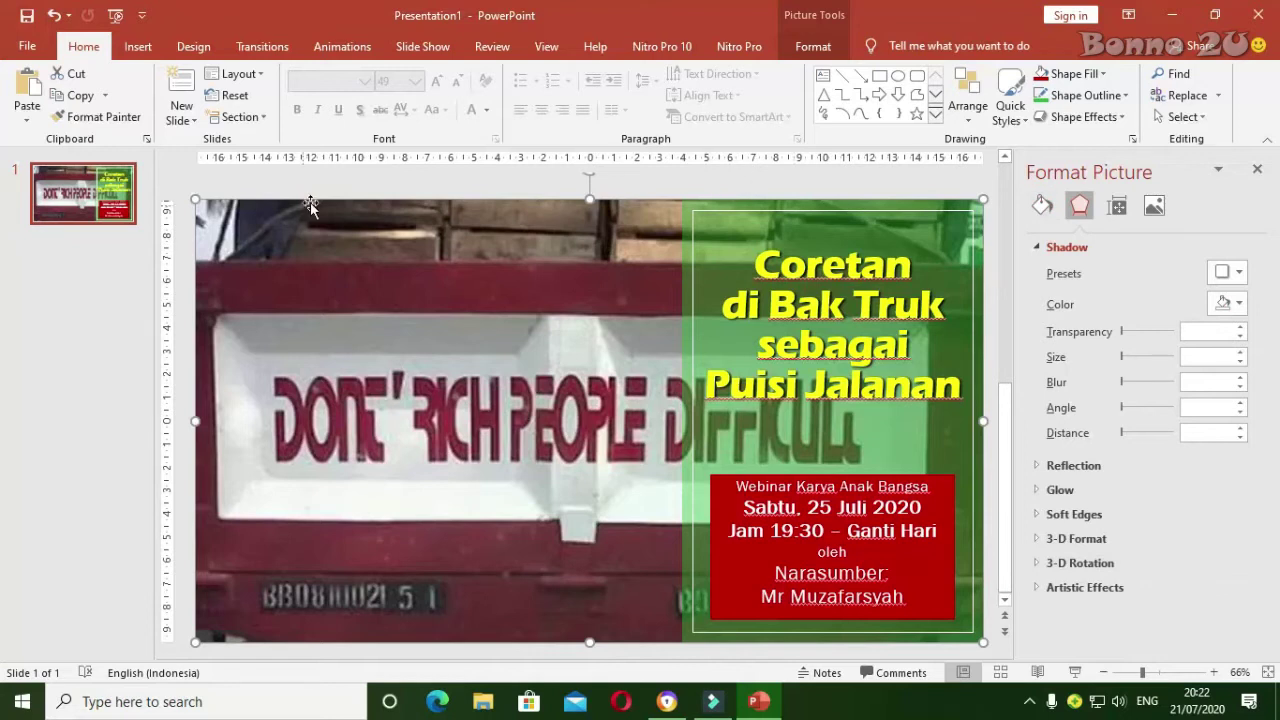
# - Insert the speaker's portrait photo from the 1607 folder on the Enter (F:) drive
pyautogui.click(127, 47)
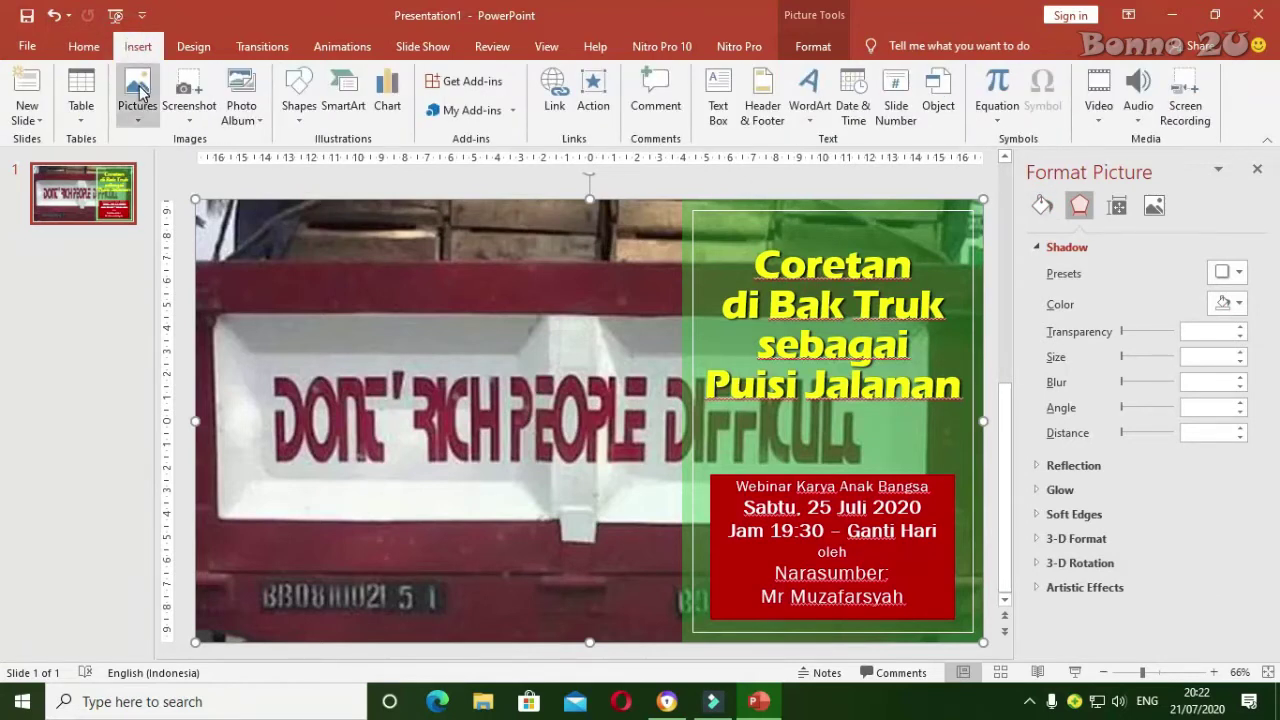
pyautogui.click(139, 122)
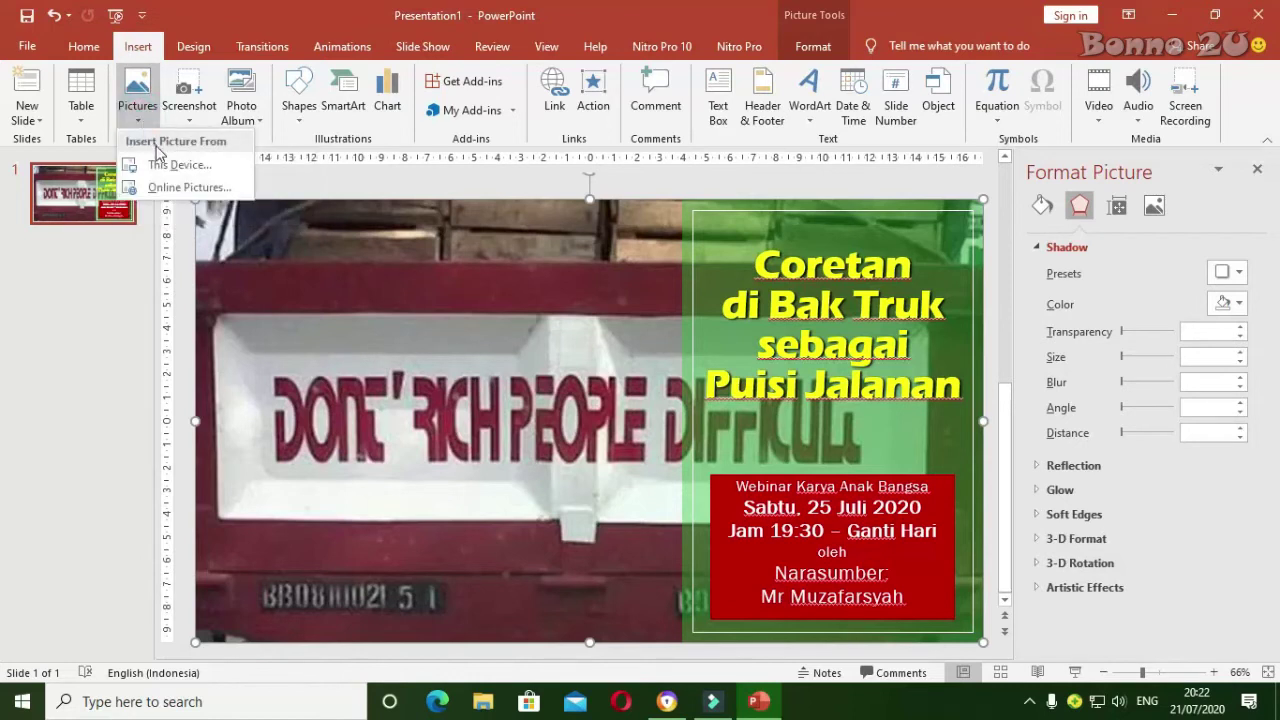
pyautogui.click(160, 160)
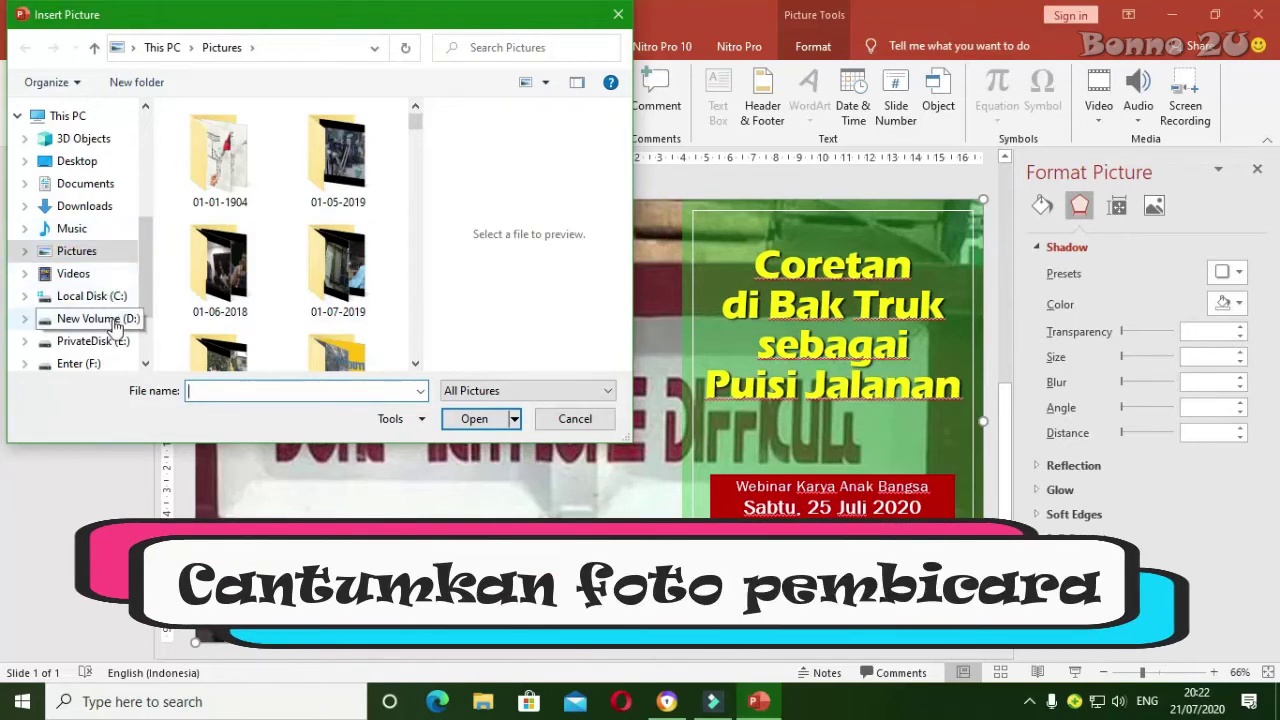
pyautogui.click(93, 341)
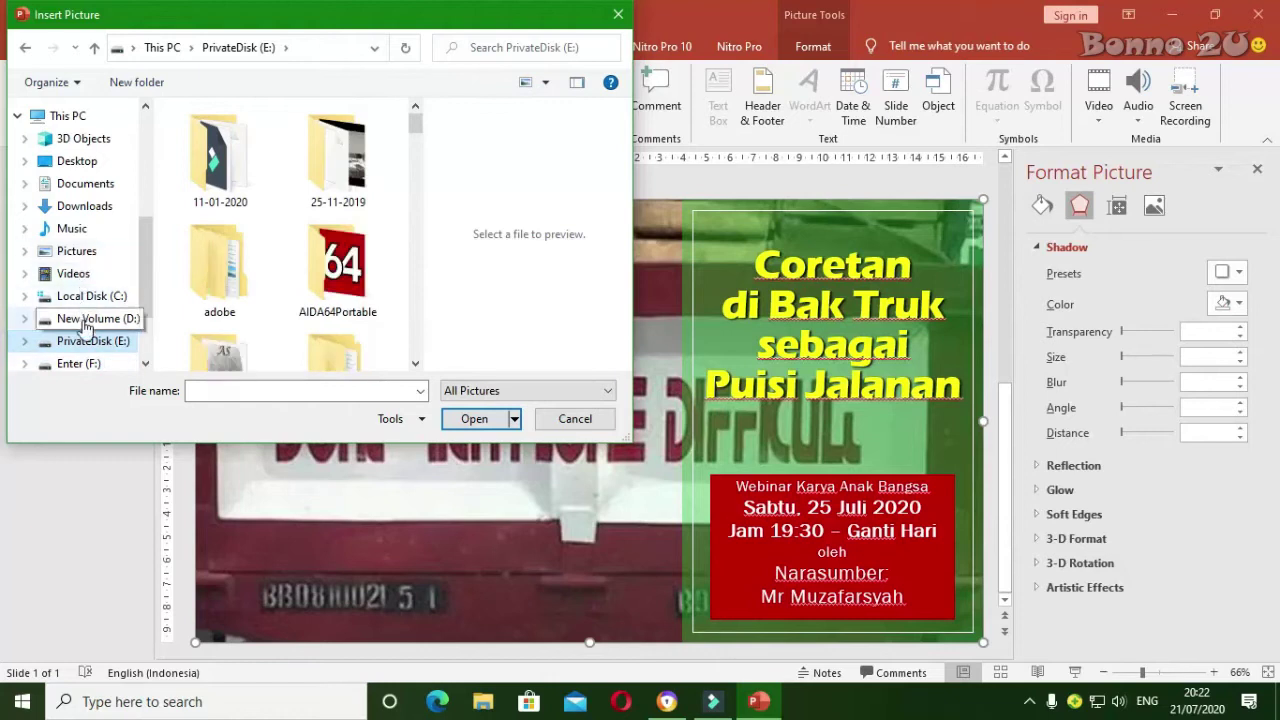
pyautogui.click(91, 337)
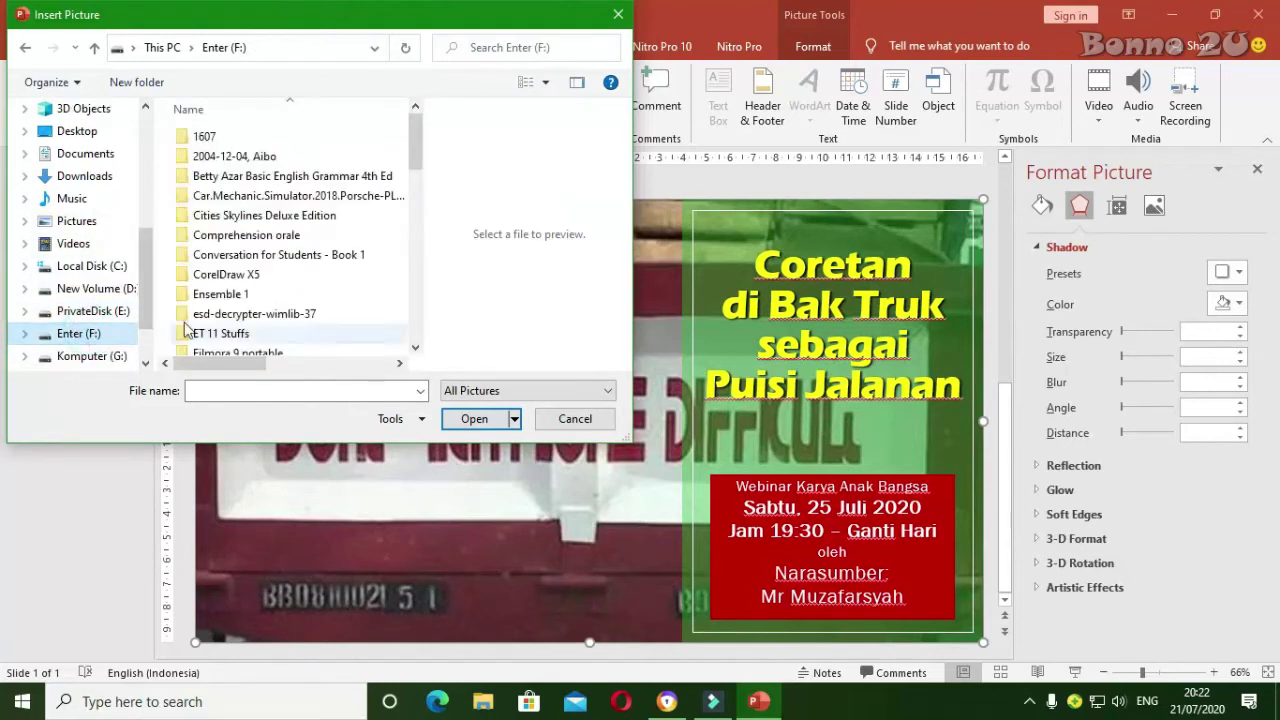
pyautogui.doubleClick(196, 137)
pyautogui.click(215, 185)
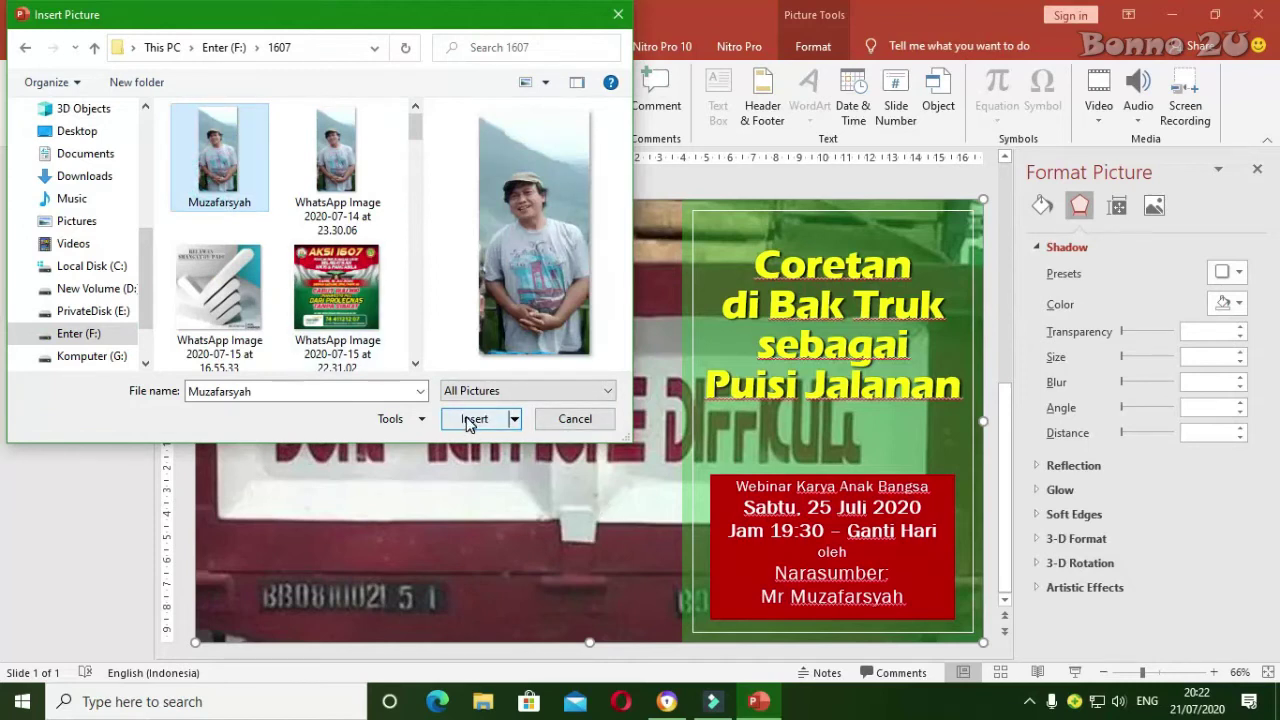
pyautogui.click(468, 420)
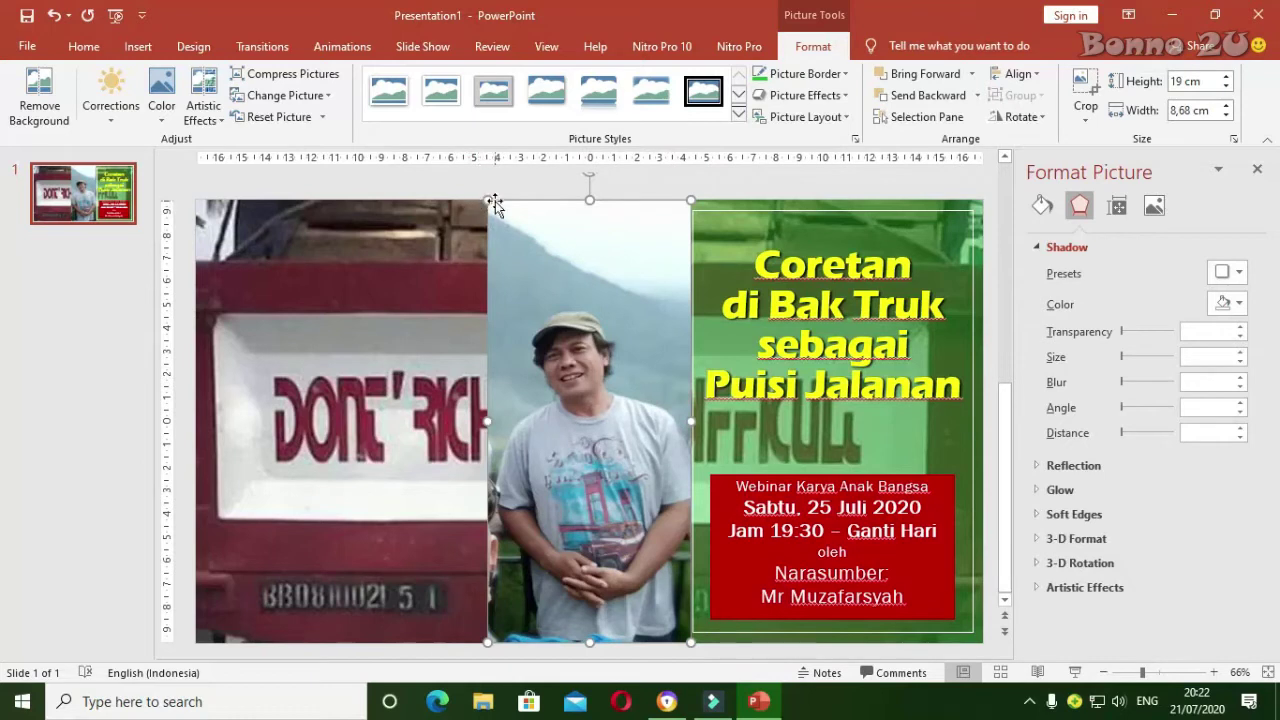
# - Resize the speaker photo to 17,19 × 7,85 cm and place it over the truck picture, left of the panel
pyautogui.moveTo(487, 200); pyautogui.dragTo(548, 325)
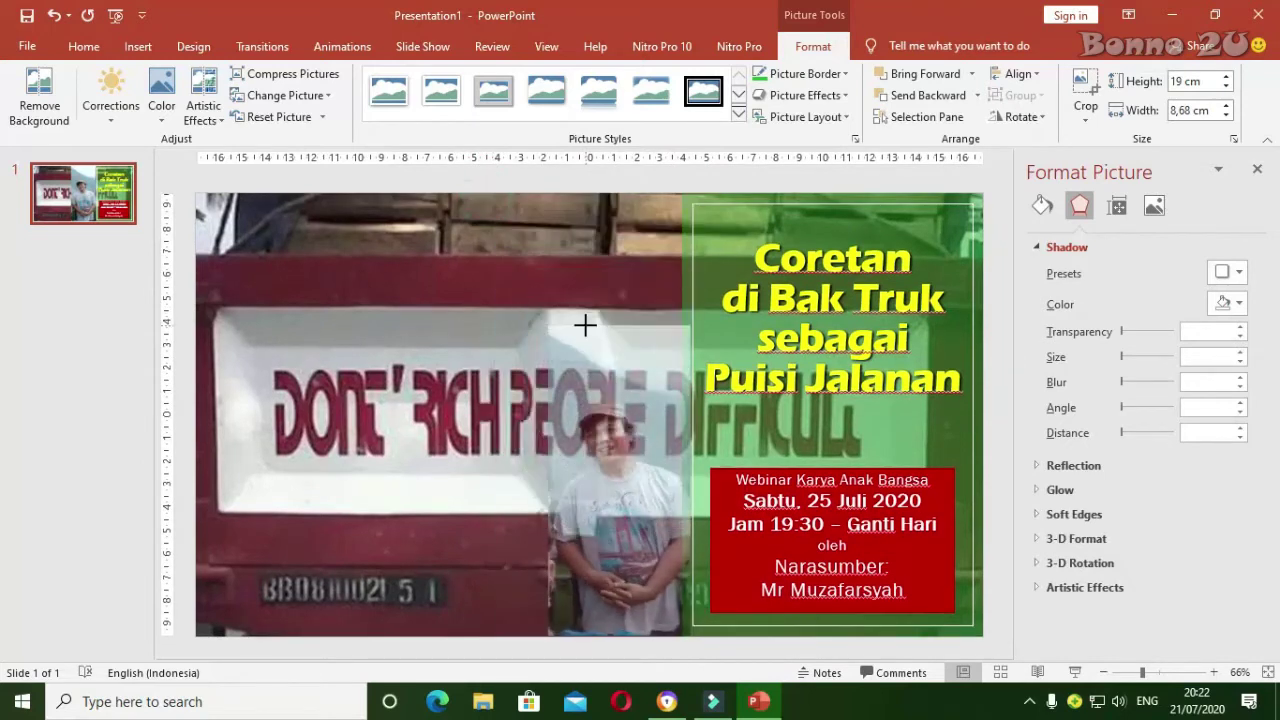
pyautogui.moveTo(635, 427)
pyautogui.mouseDown()
pyautogui.moveTo(373, 428)
pyautogui.moveTo(489, 360)
pyautogui.moveTo(577, 356)
pyautogui.mouseUp()
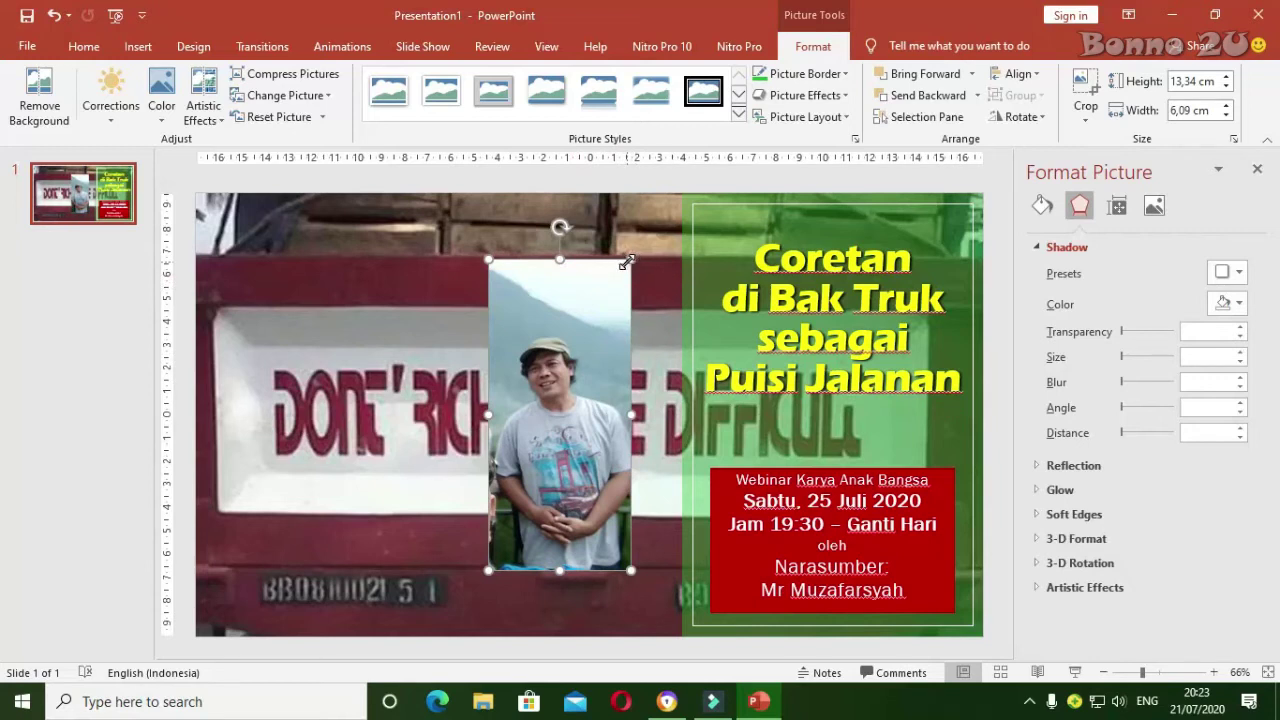
pyautogui.moveTo(627, 262); pyautogui.dragTo(671, 188)
pyautogui.moveTo(555, 270); pyautogui.dragTo(467, 277)
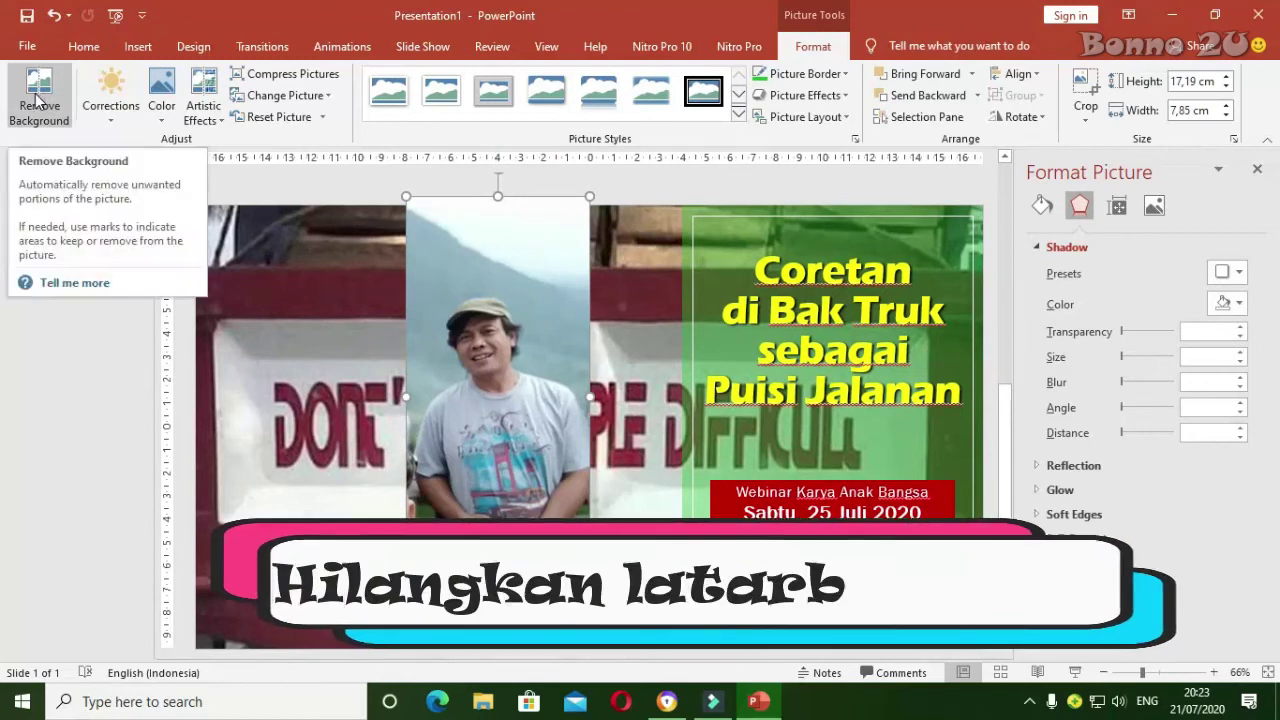
pyautogui.click(37, 100)
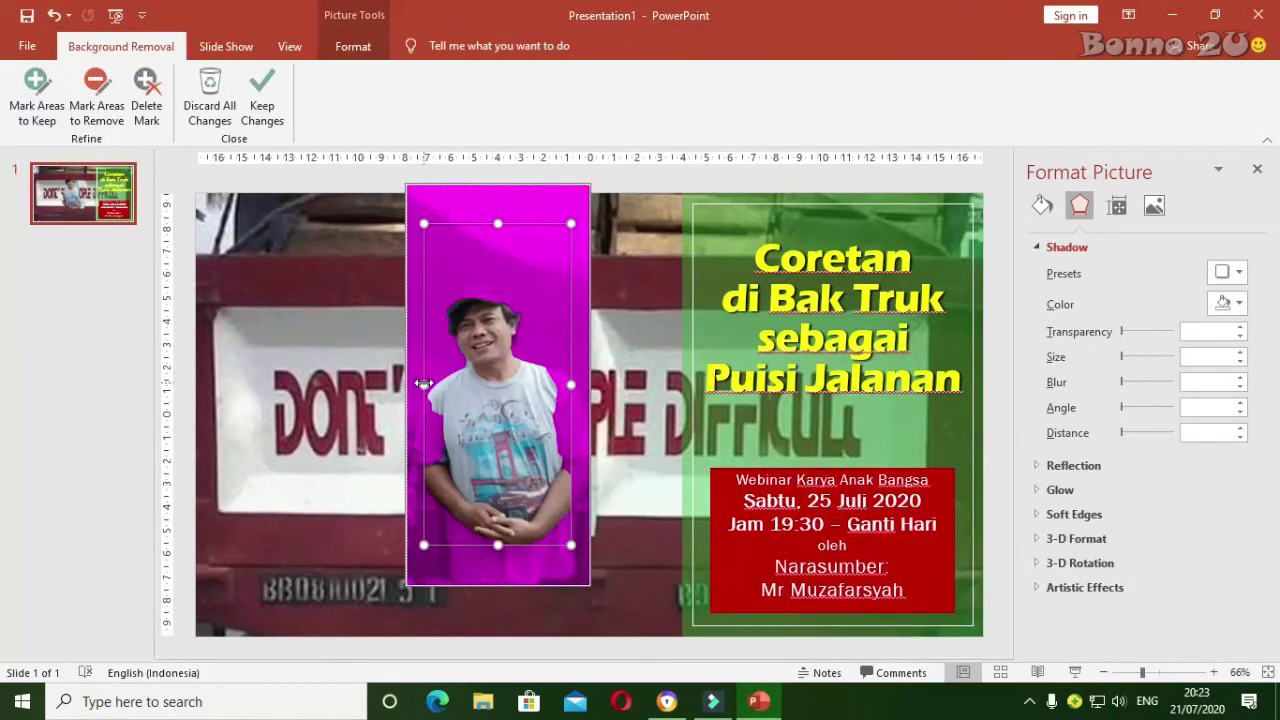
# - Widen the kept area, mark leftover backdrop patches for removal, and keep the speaker cut-out
pyautogui.moveTo(424, 383); pyautogui.dragTo(412, 384)
pyautogui.moveTo(571, 383); pyautogui.dragTo(590, 383)
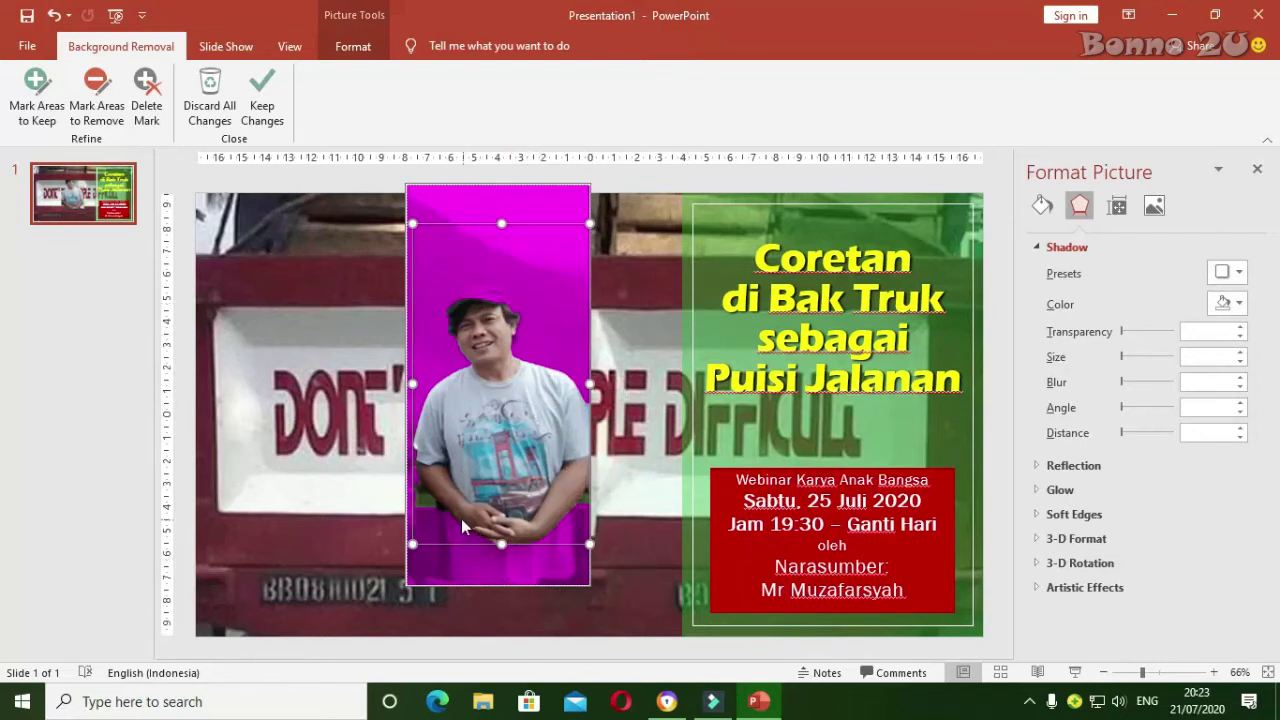
pyautogui.click(91, 89)
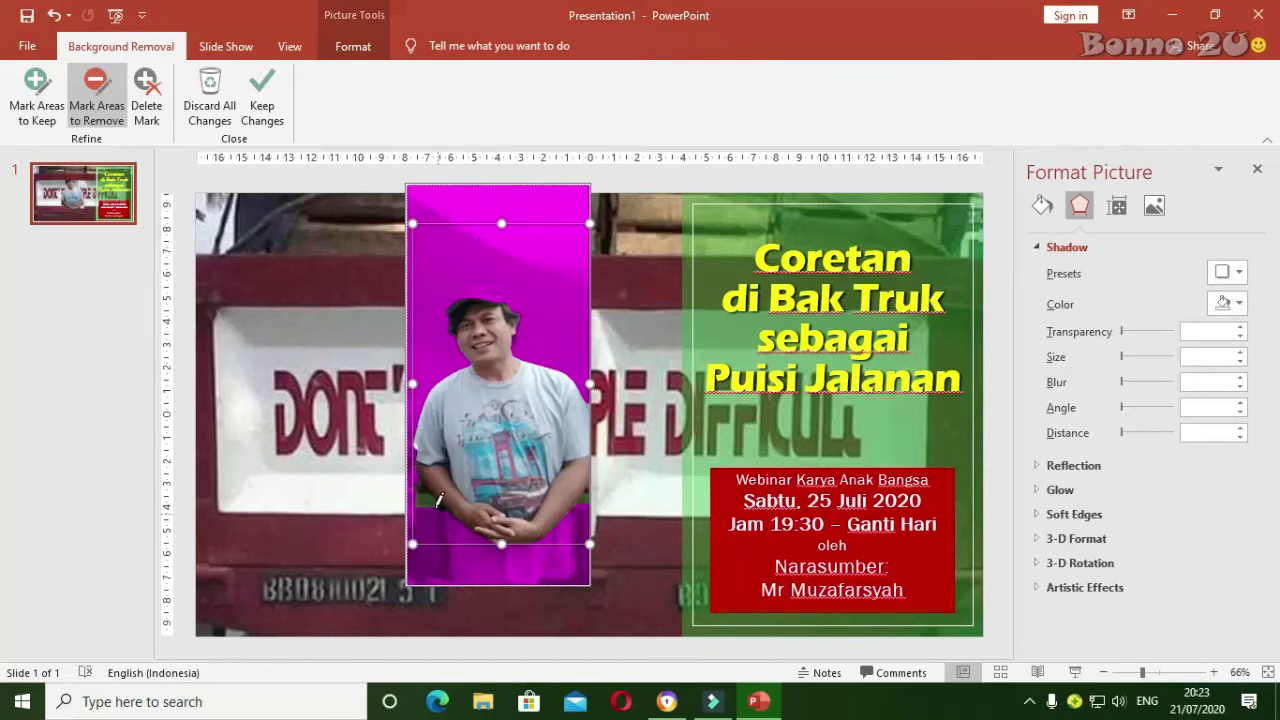
pyautogui.moveTo(421, 497); pyautogui.dragTo(438, 499)
pyautogui.click(588, 491)
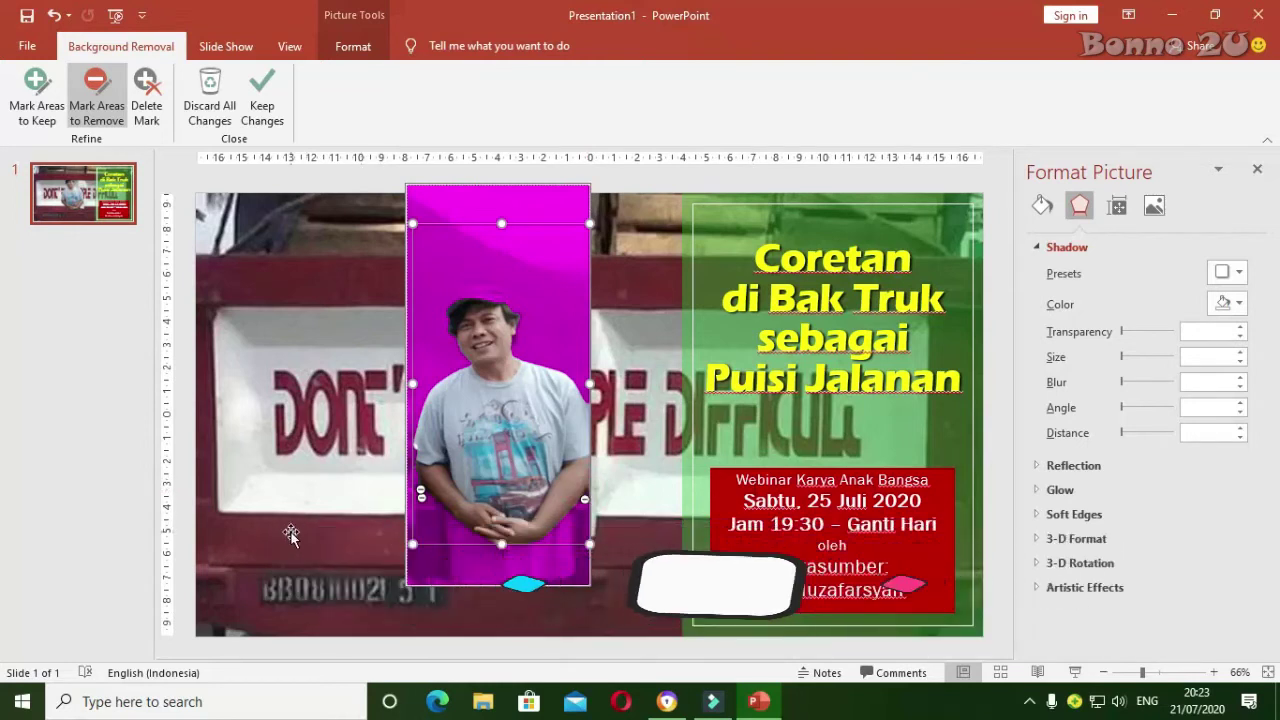
pyautogui.click(290, 535)
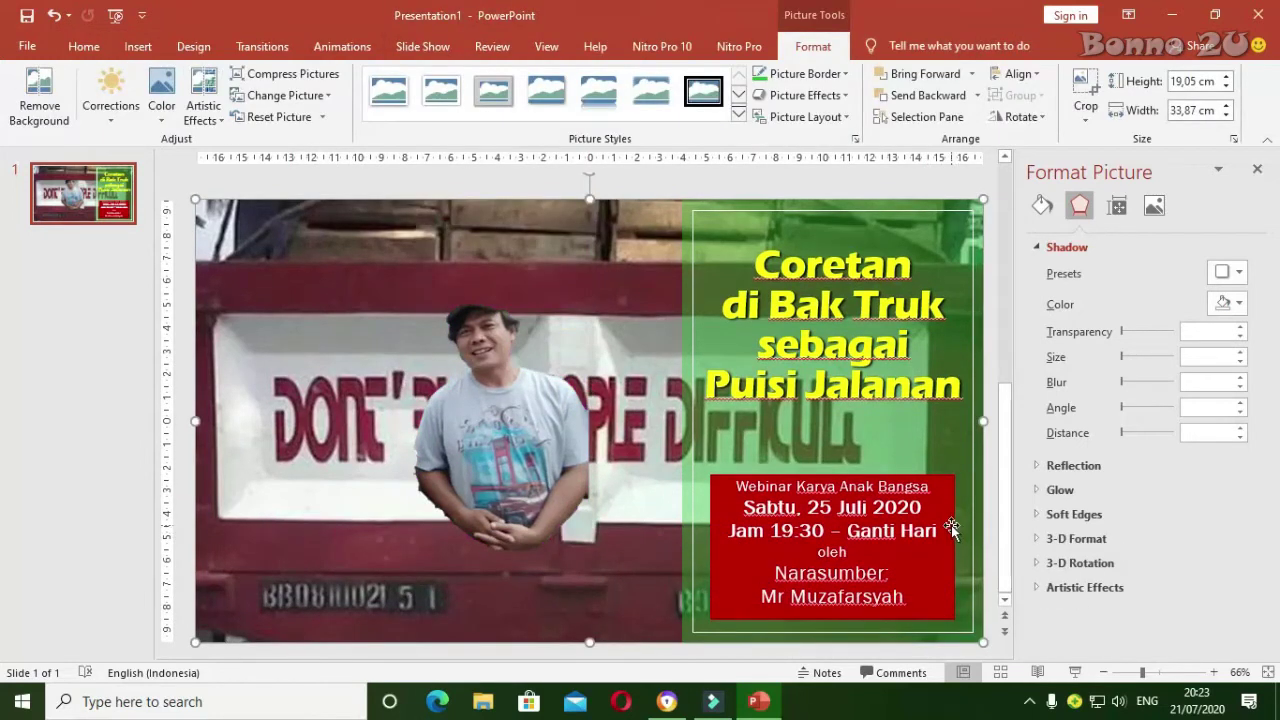
# - Move the speaker cutout to the slide's lower left and reopen Remove Background
pyautogui.moveTo(564, 444); pyautogui.dragTo(439, 513)
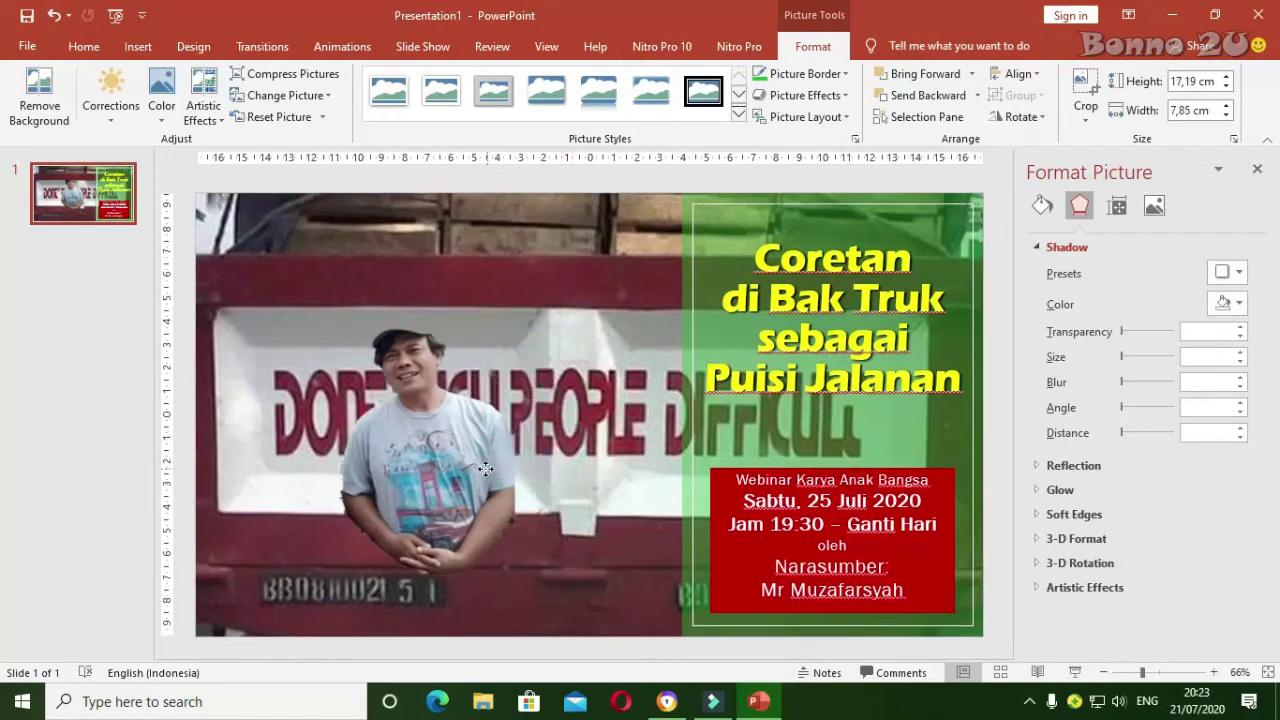
pyautogui.moveTo(439, 513)
pyautogui.mouseDown()
pyautogui.moveTo(414, 493)
pyautogui.moveTo(375, 516)
pyautogui.mouseUp()
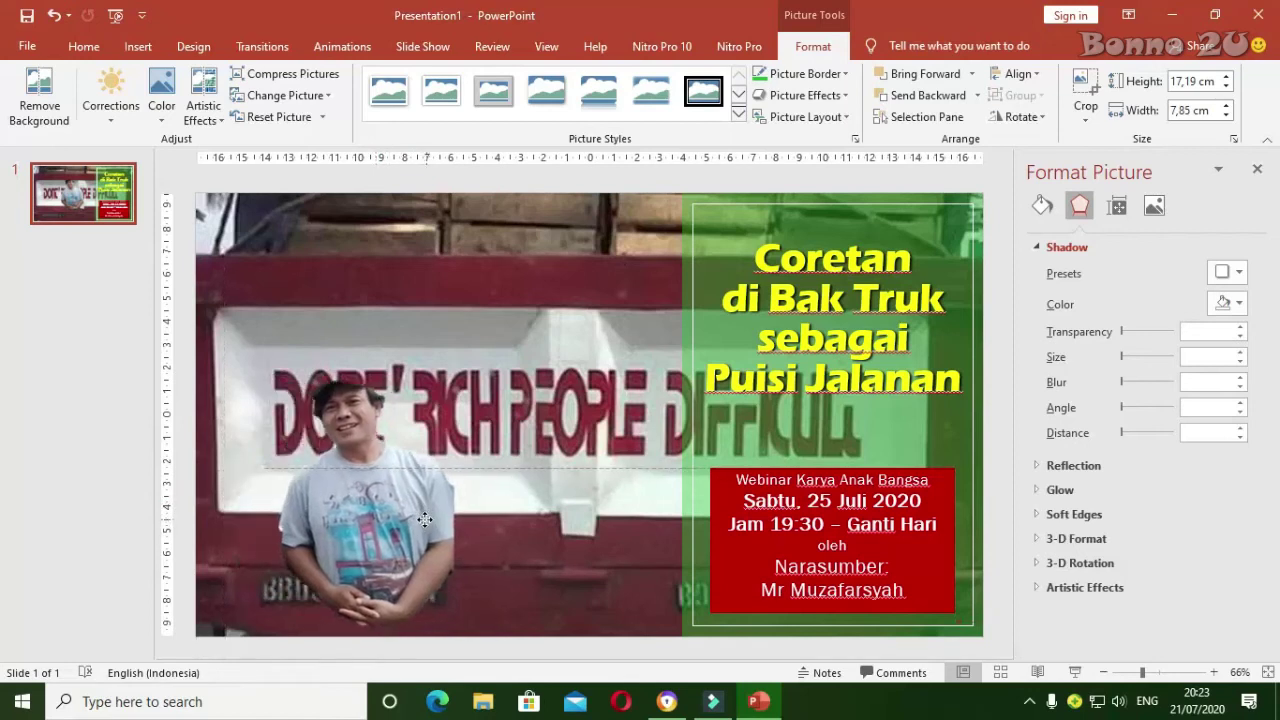
pyautogui.moveTo(375, 522); pyautogui.dragTo(309, 381)
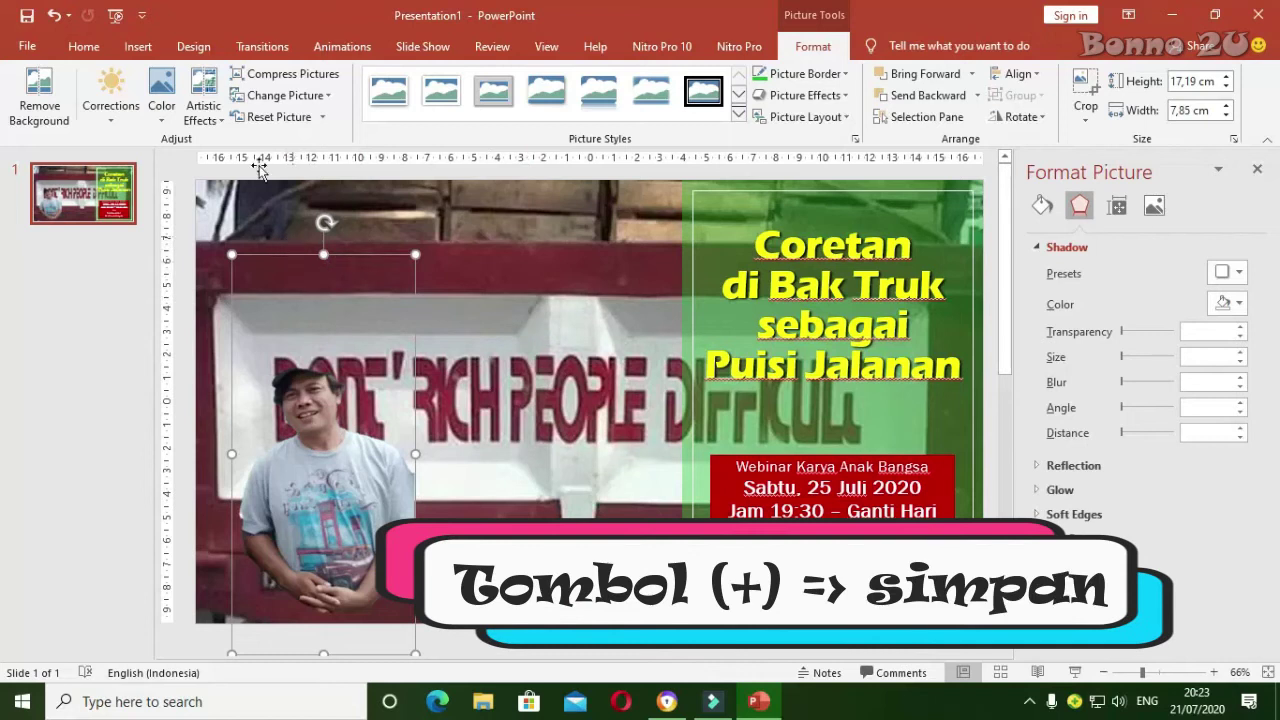
pyautogui.click(40, 100)
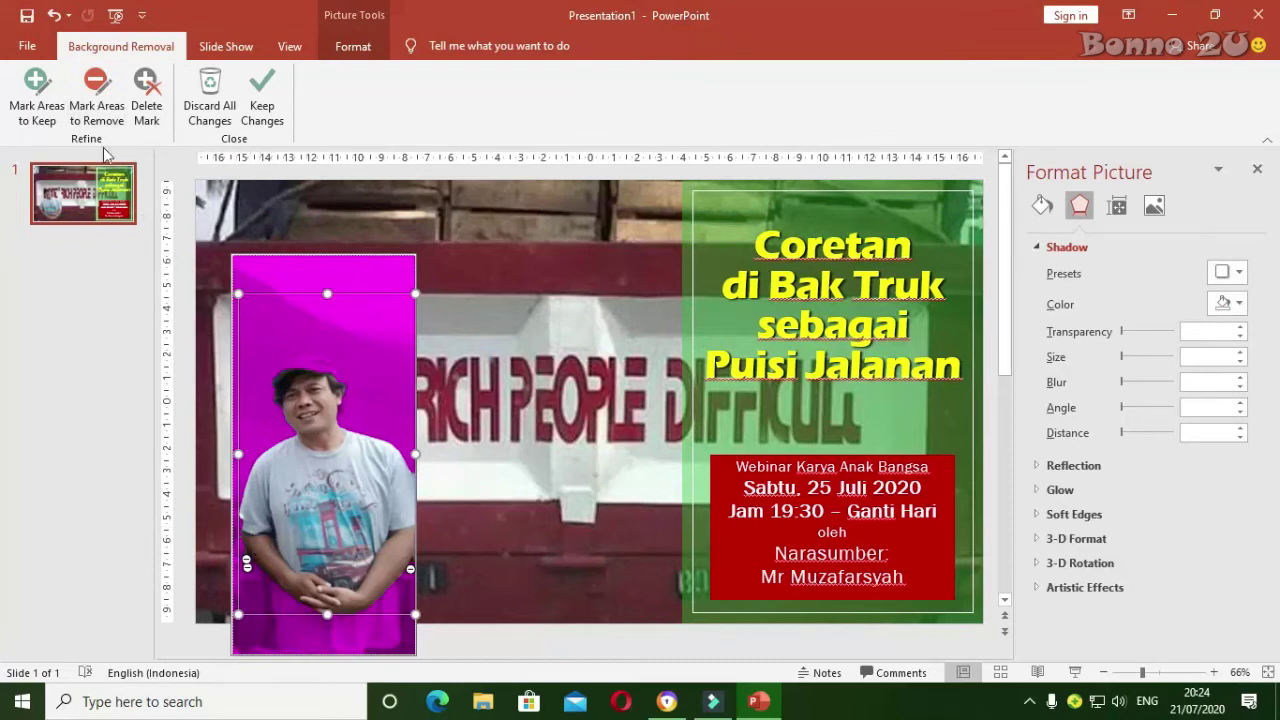
# - Mark the speaker's cap as an area to keep and apply the refined background removal
pyautogui.click(80, 105)
pyautogui.click(36, 90)
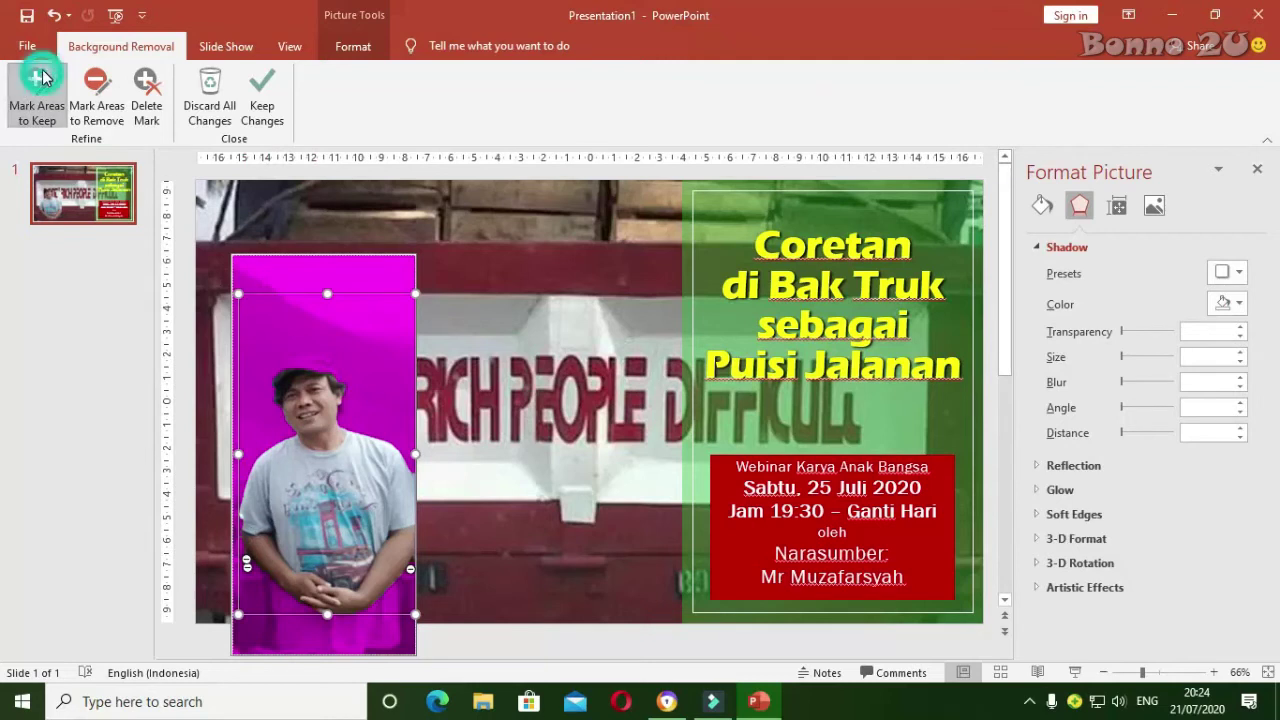
pyautogui.click(283, 362)
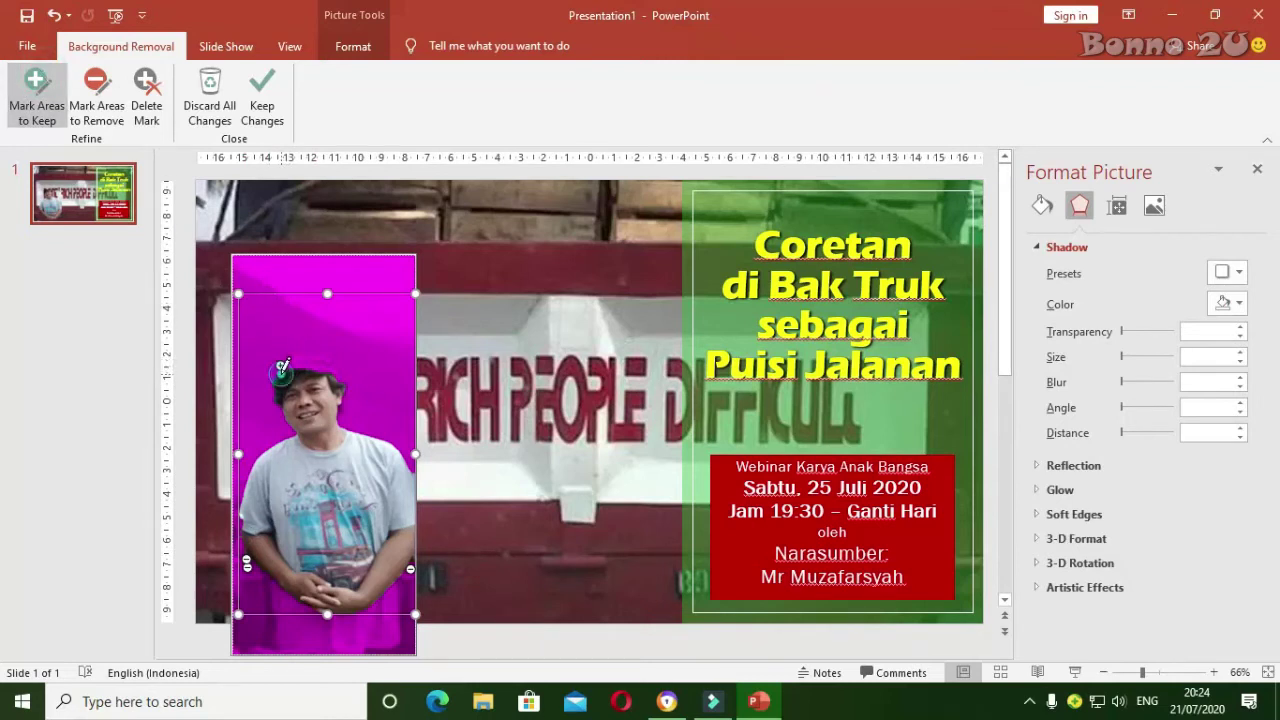
pyautogui.moveTo(280, 370); pyautogui.dragTo(298, 356)
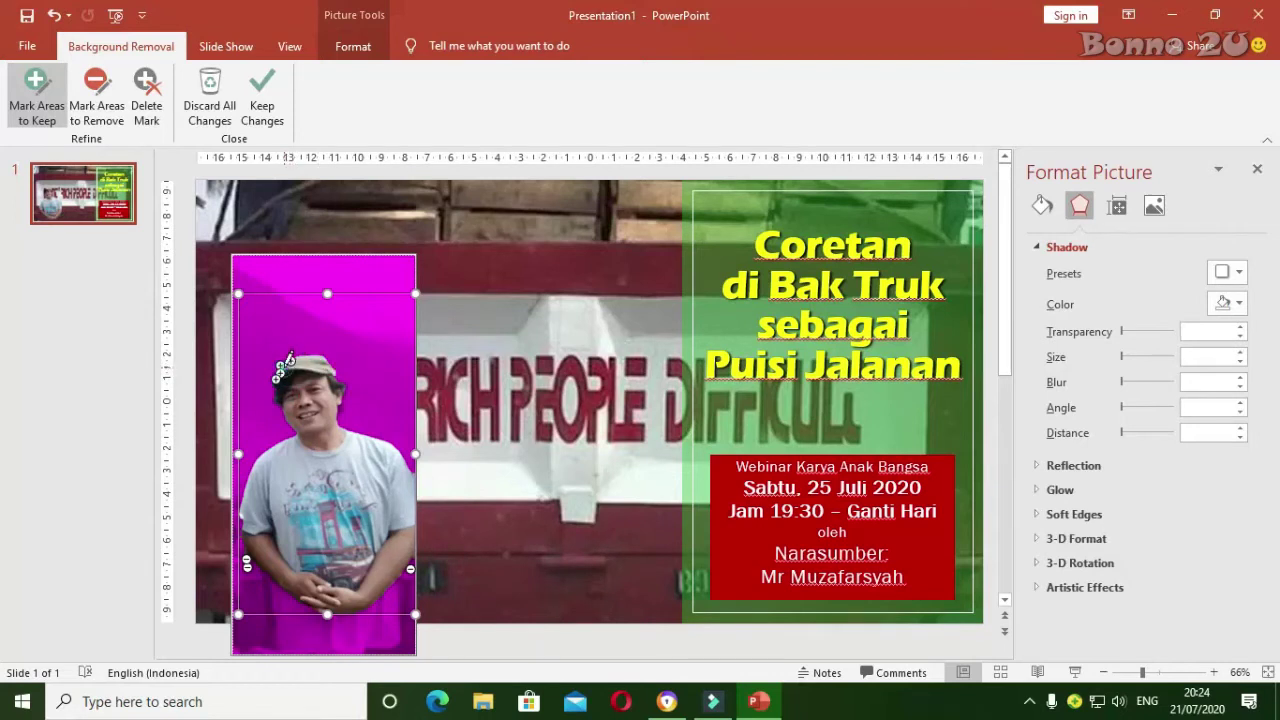
pyautogui.moveTo(289, 356); pyautogui.dragTo(307, 352)
pyautogui.moveTo(296, 356)
pyautogui.mouseDown()
pyautogui.moveTo(340, 362)
pyautogui.moveTo(346, 378)
pyautogui.mouseUp()
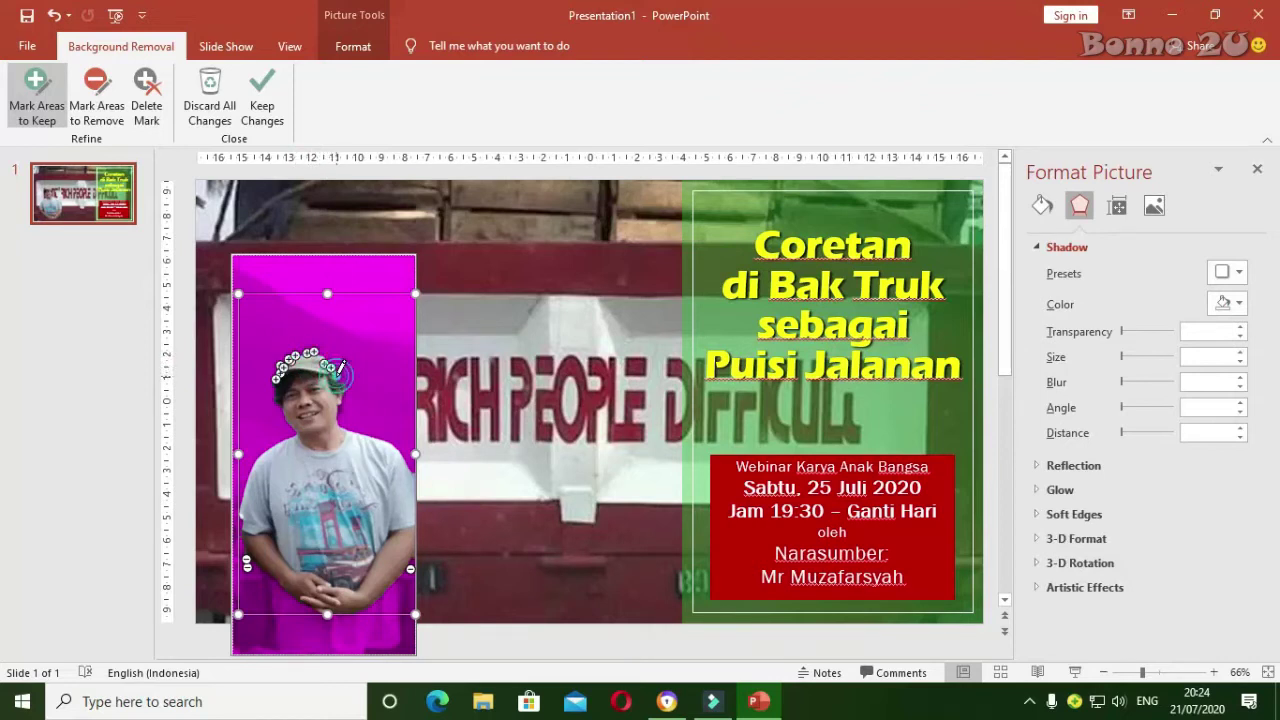
pyautogui.click(508, 517)
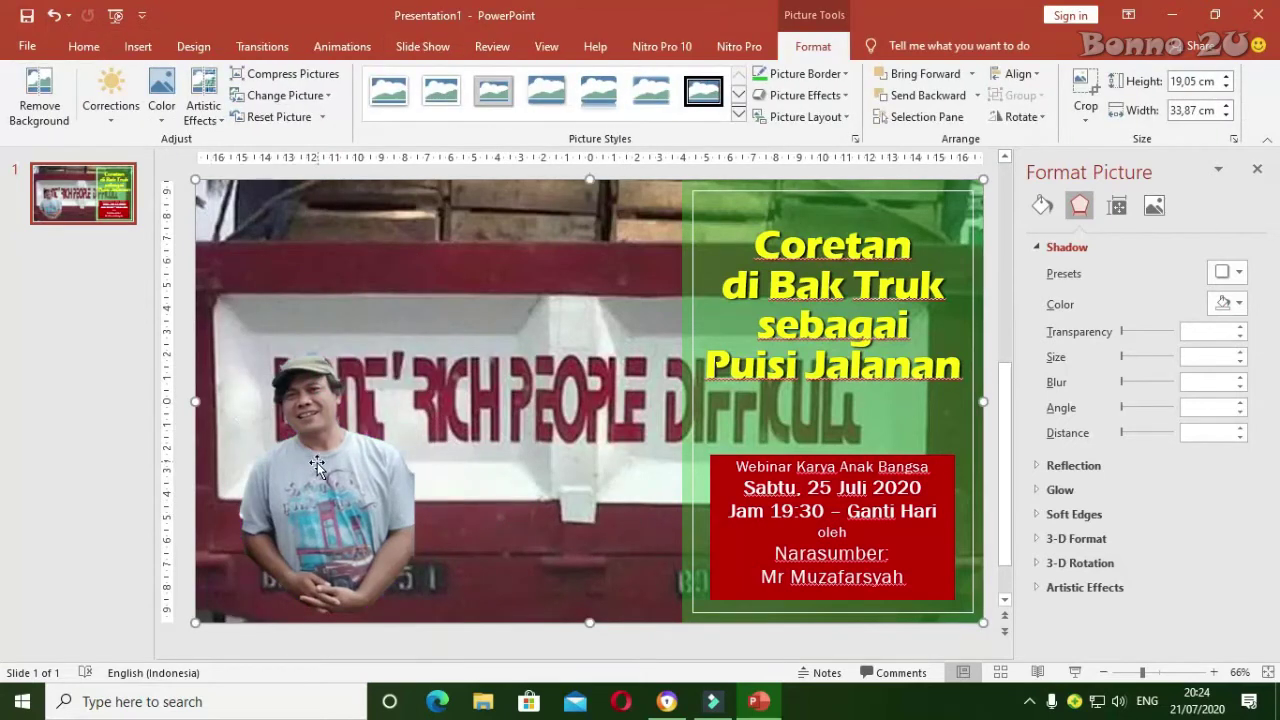
# - Shrink the speaker cutout and place it at the bottom centre beside the red box
pyautogui.moveTo(318, 467)
pyautogui.mouseDown()
pyautogui.moveTo(273, 485)
pyautogui.moveTo(278, 468)
pyautogui.mouseUp()
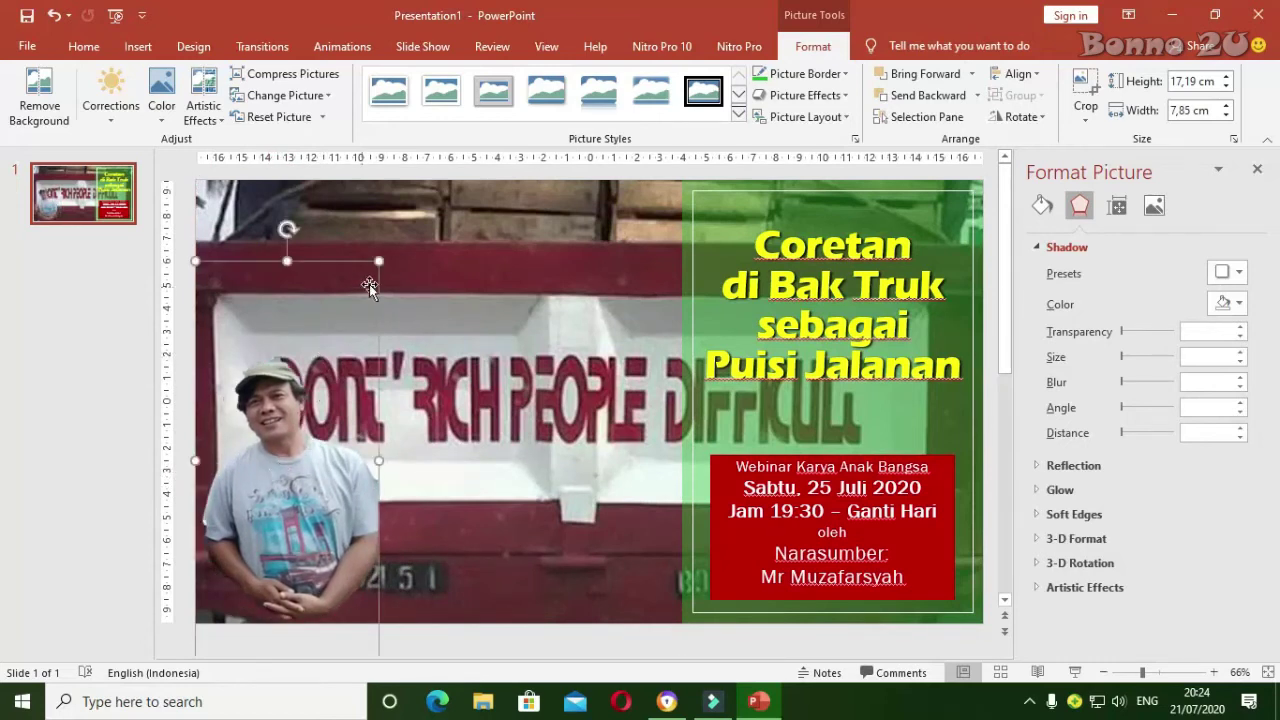
pyautogui.moveTo(379, 260); pyautogui.dragTo(352, 320)
pyautogui.moveTo(319, 506)
pyautogui.mouseDown()
pyautogui.moveTo(555, 560)
pyautogui.moveTo(676, 524)
pyautogui.moveTo(655, 521)
pyautogui.mouseUp()
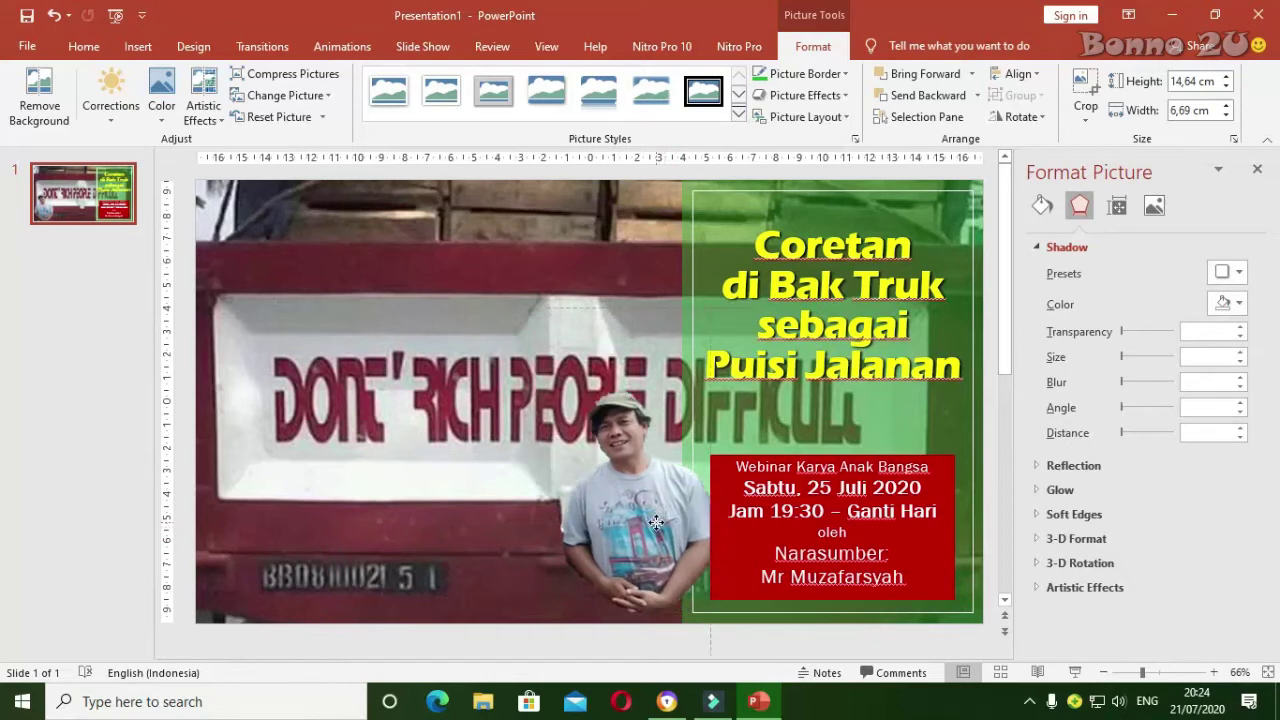
pyautogui.moveTo(656, 521); pyautogui.dragTo(654, 524)
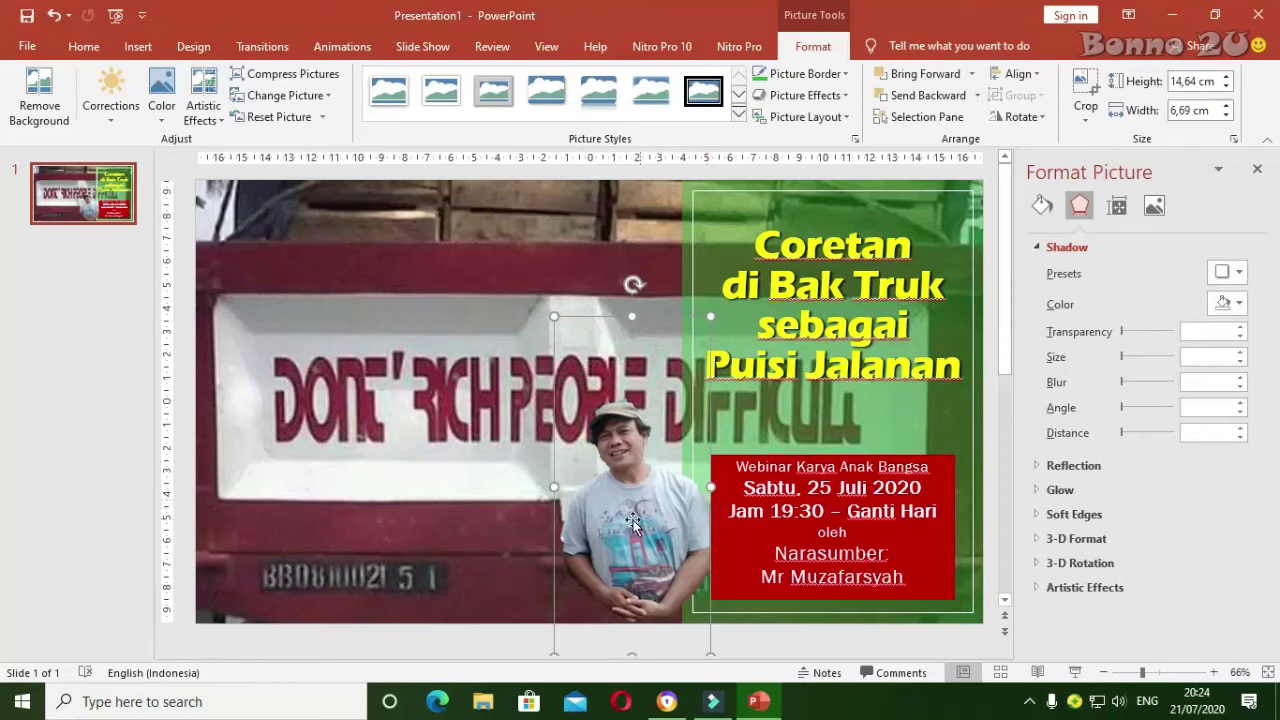
# - Reselect the speaker cutout and bring up its Picture Effects list
pyautogui.click(512, 556)
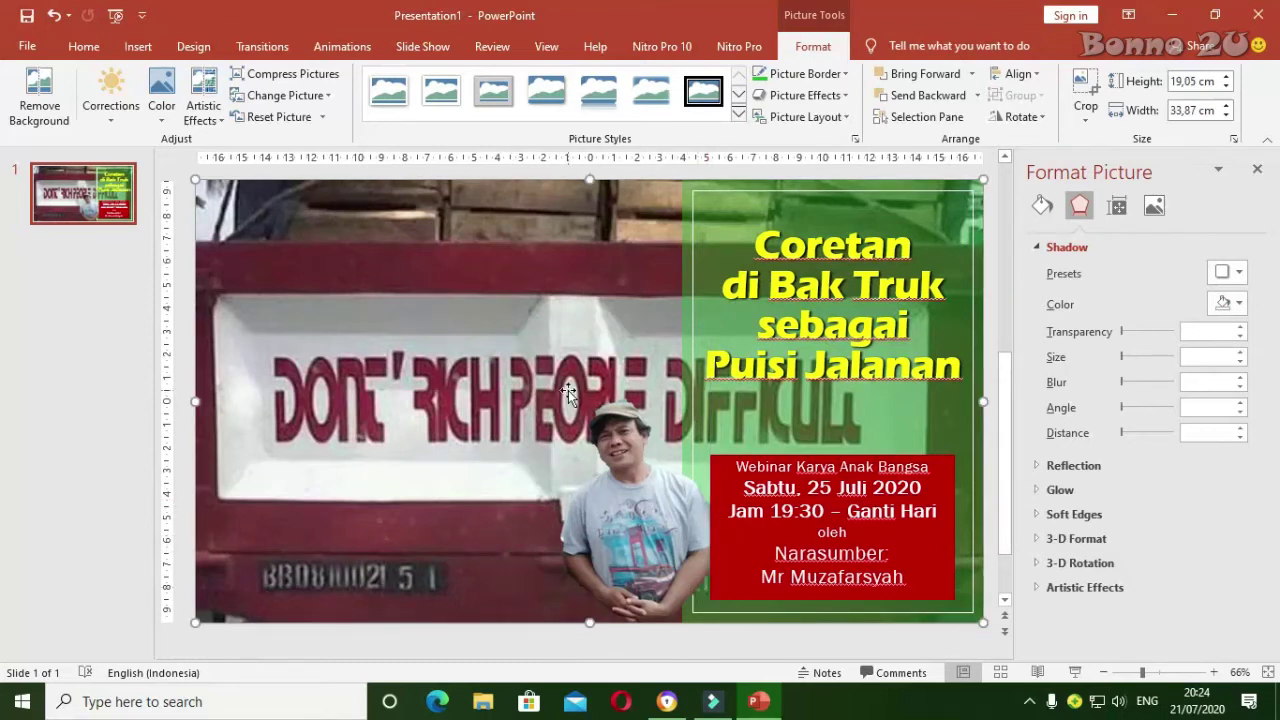
pyautogui.click(657, 494)
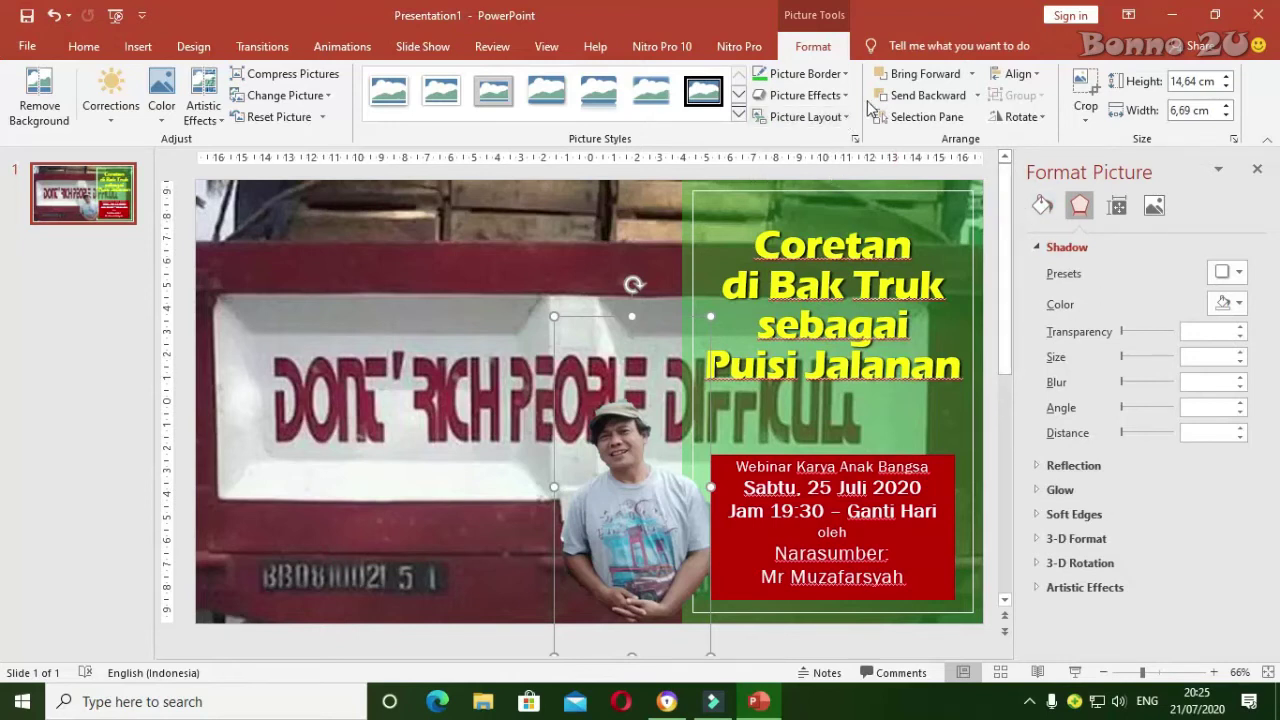
pyautogui.click(836, 96)
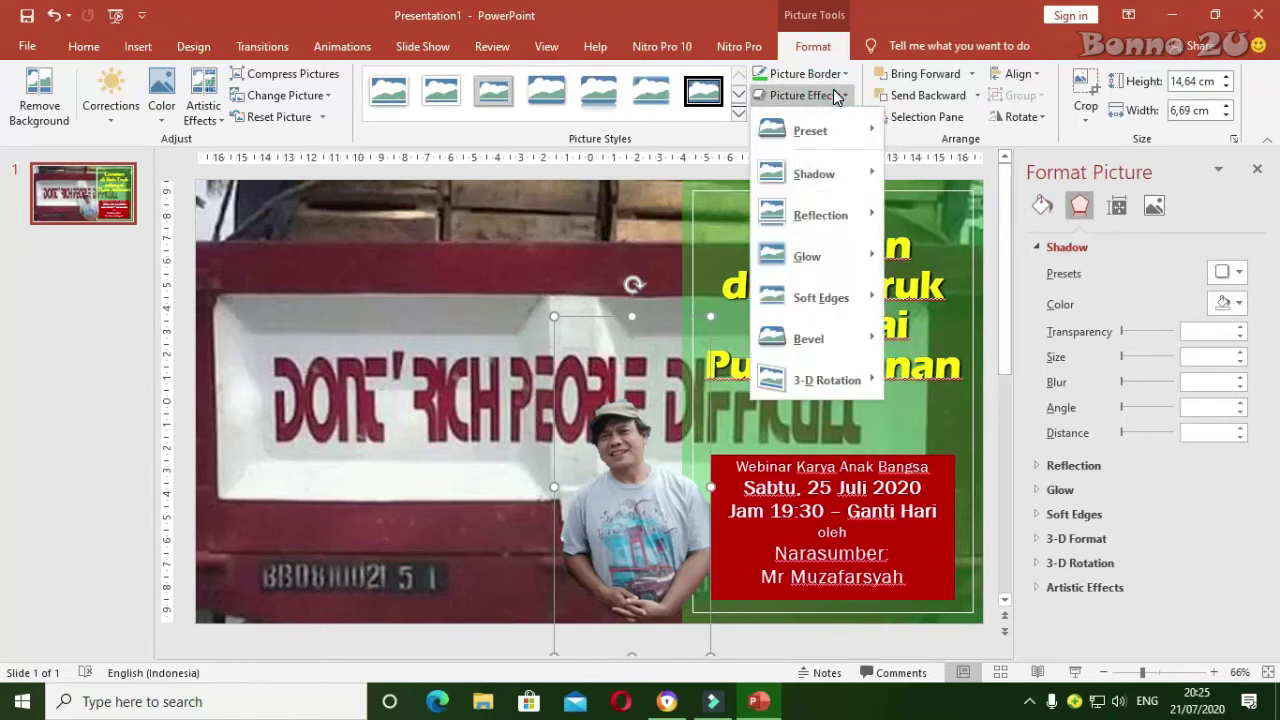
# - Give the speaker cutout an Offset Bottom Right shadow, then switch it to an Inner shadow
pyautogui.moveTo(836, 190)
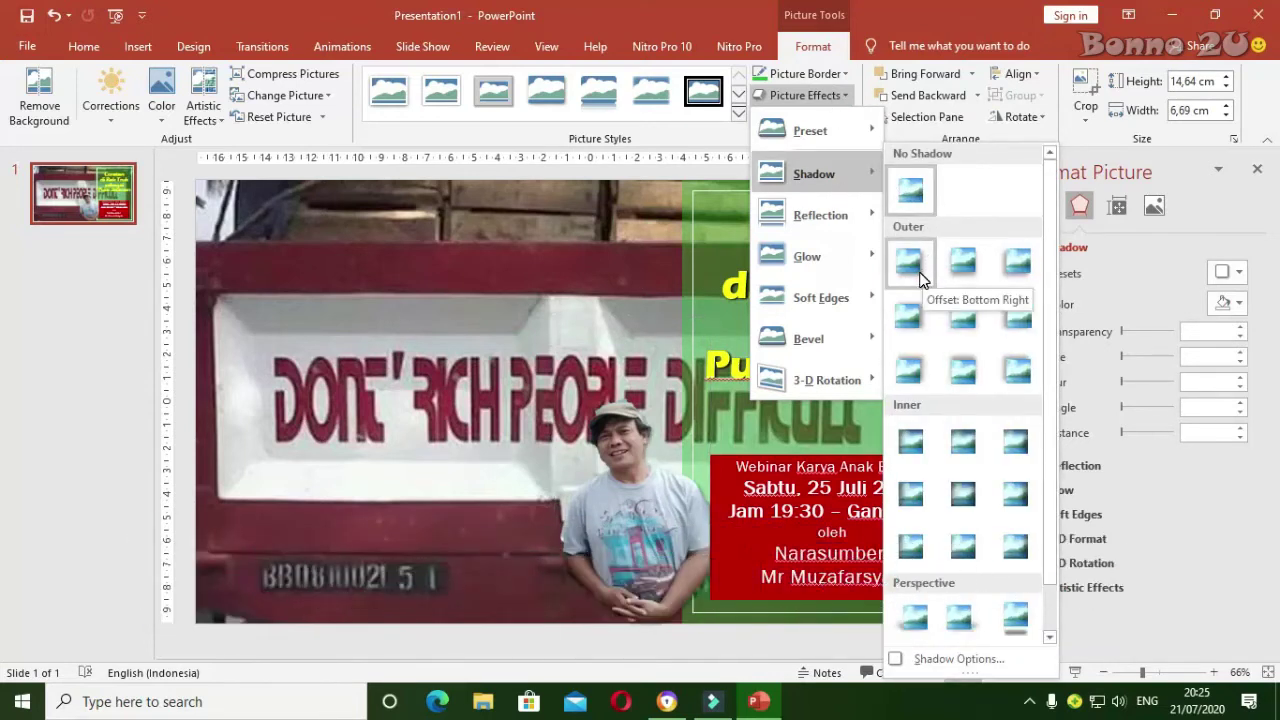
pyautogui.click(910, 263)
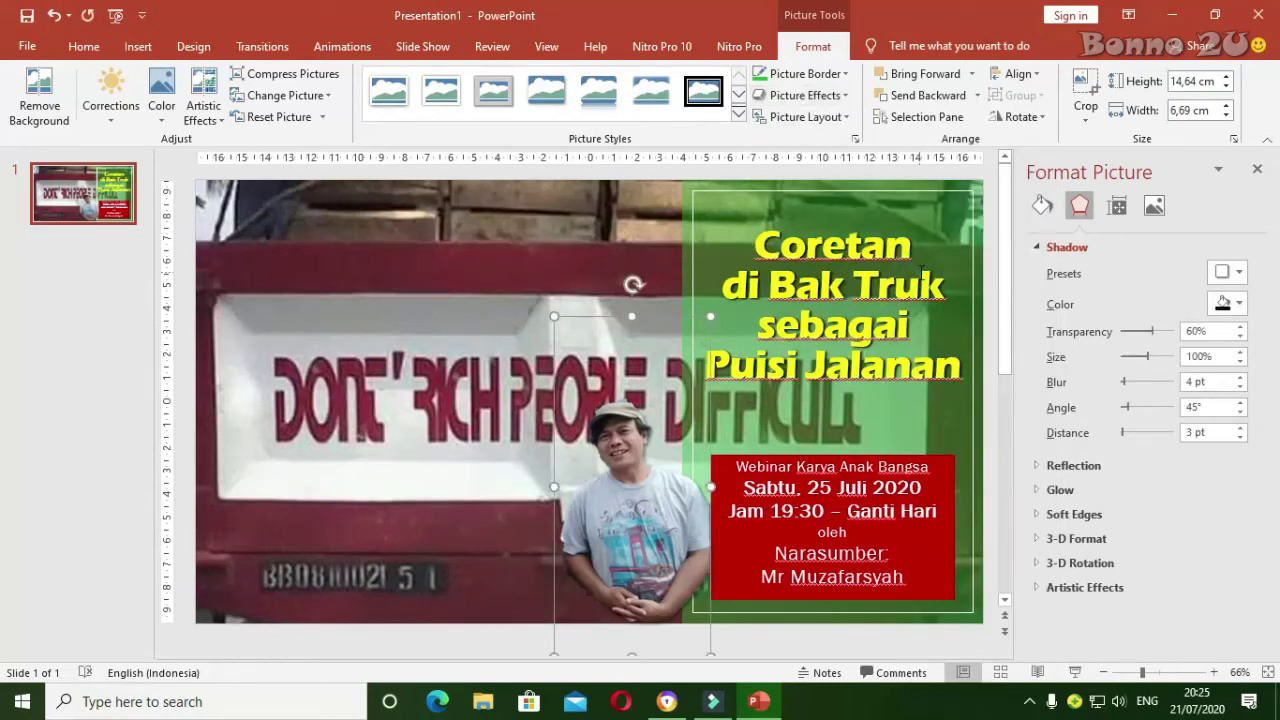
pyautogui.click(797, 100)
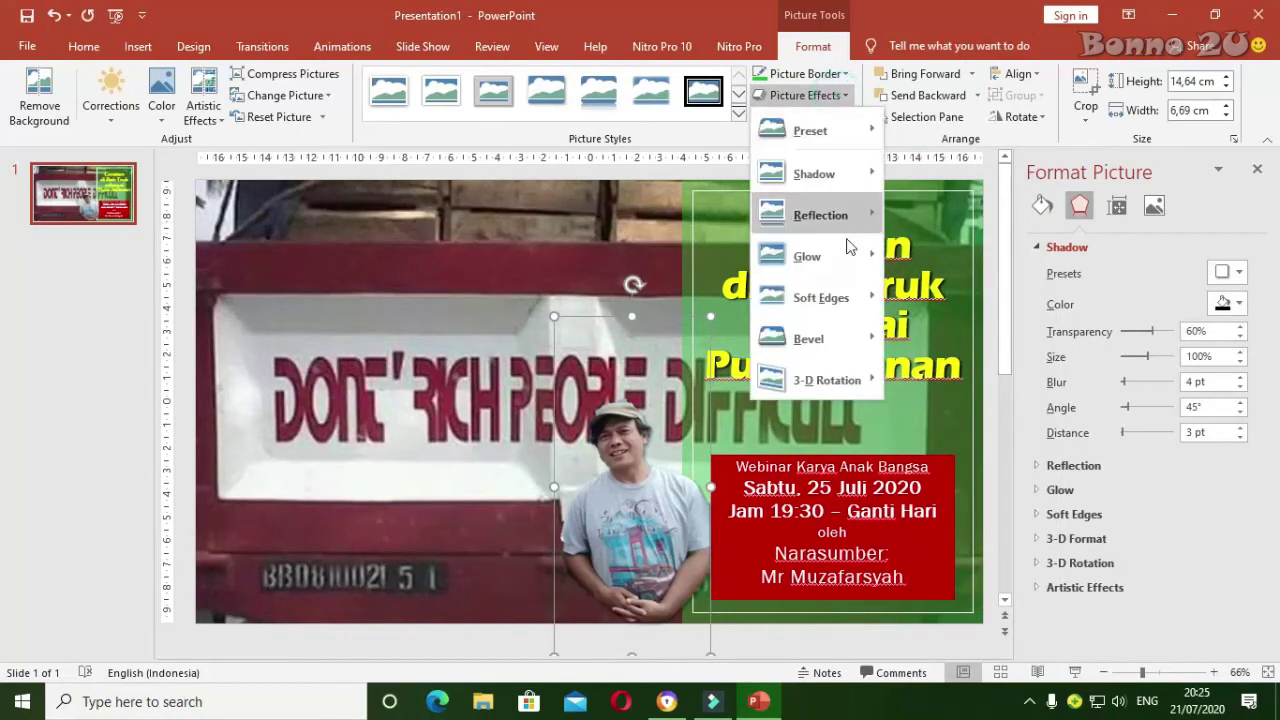
pyautogui.moveTo(870, 180)
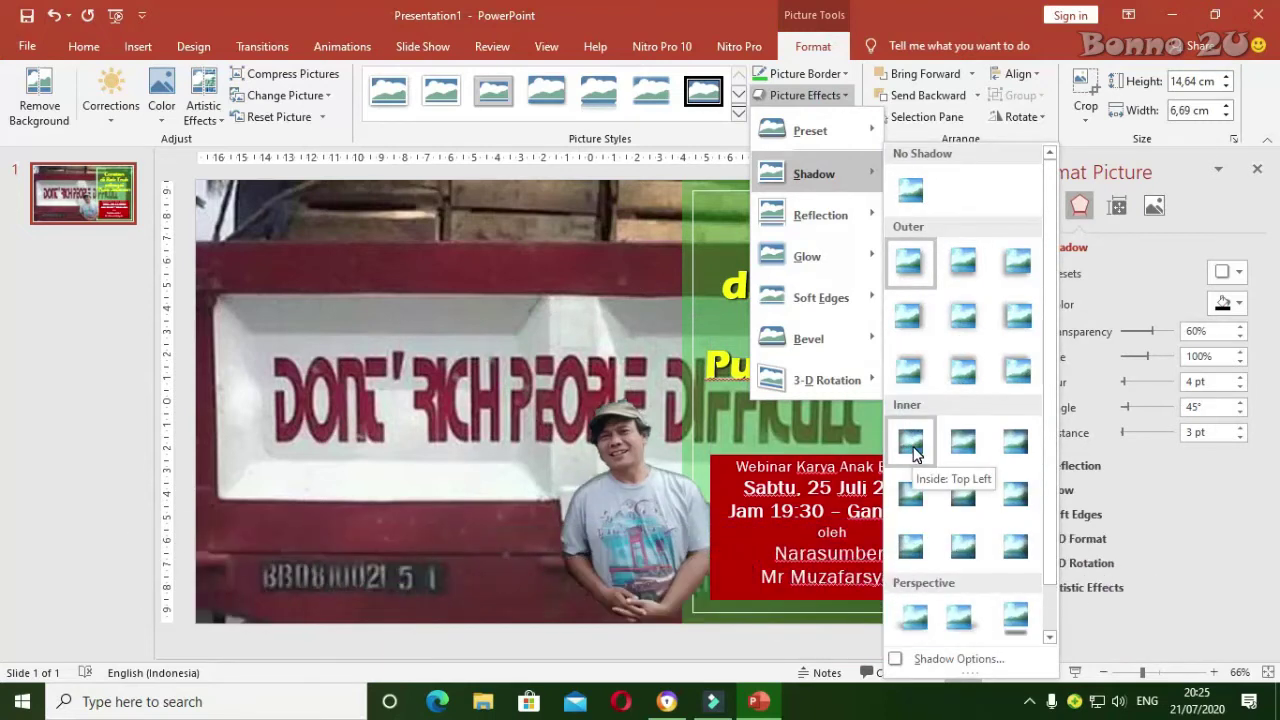
pyautogui.click(966, 505)
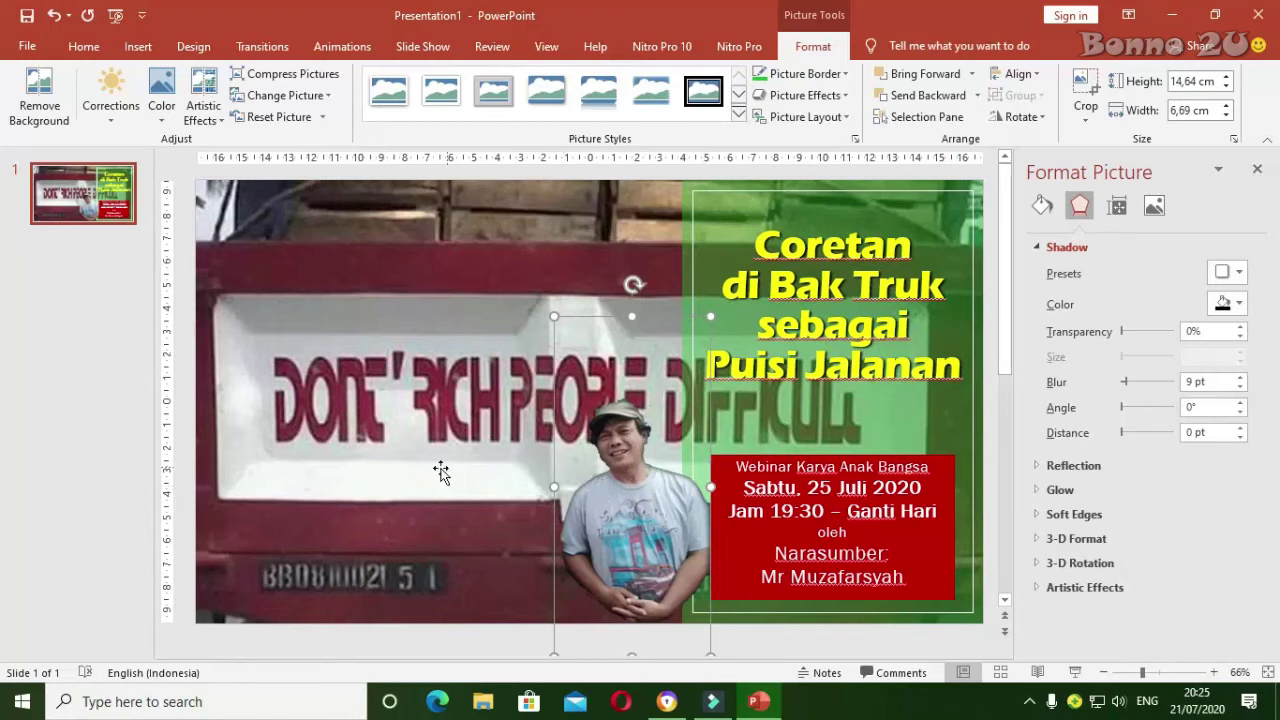
# - Select the truck photo and switch to the Bing Images browser window
pyautogui.click(427, 490)
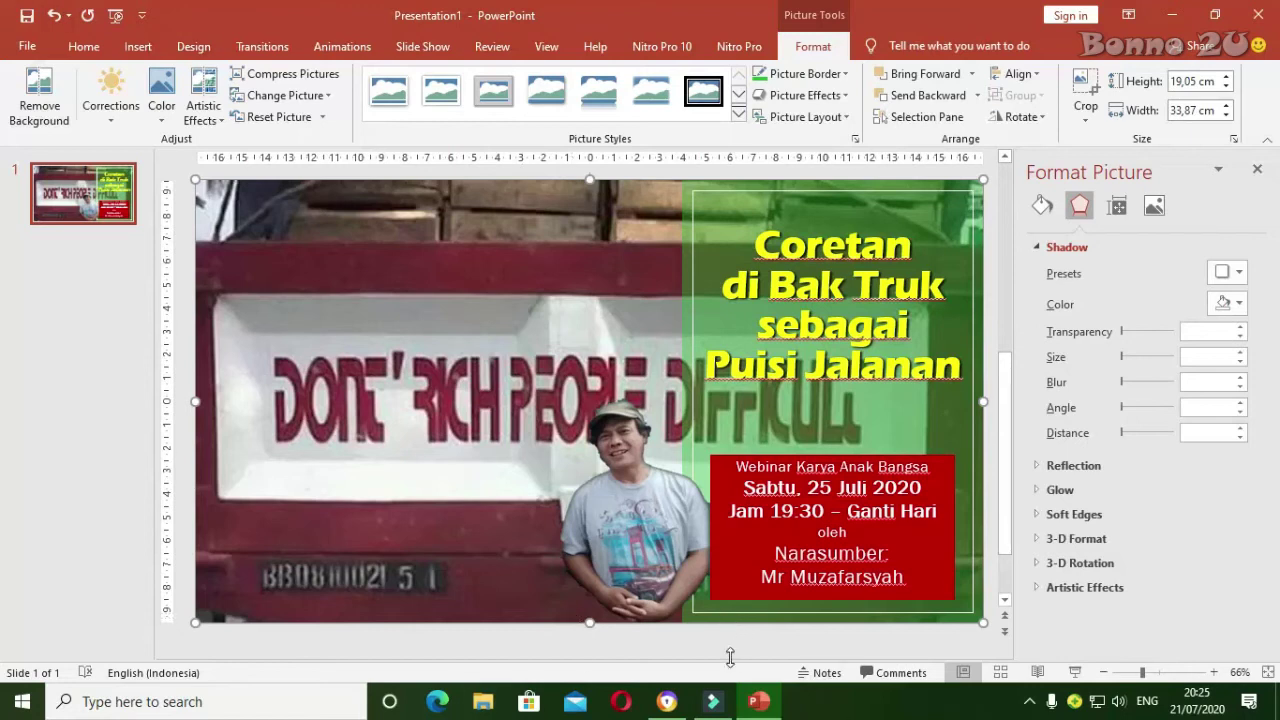
pyautogui.moveTo(651, 714)
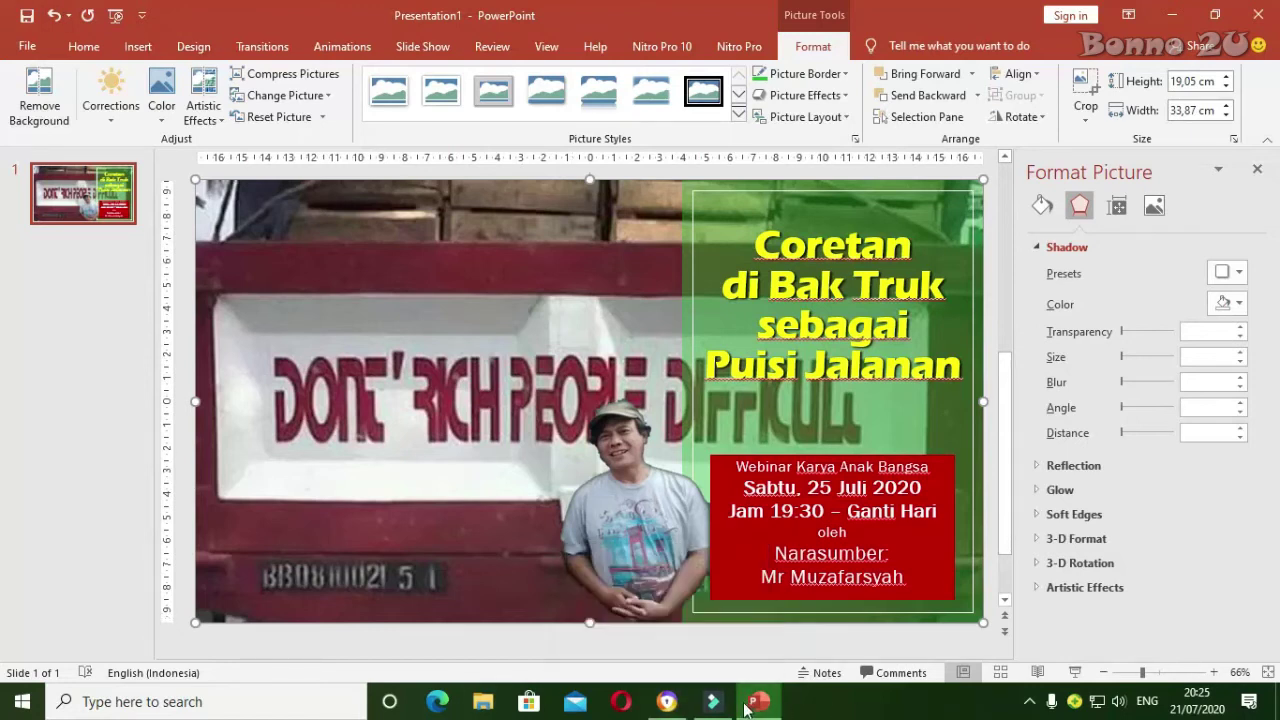
pyautogui.click(670, 705)
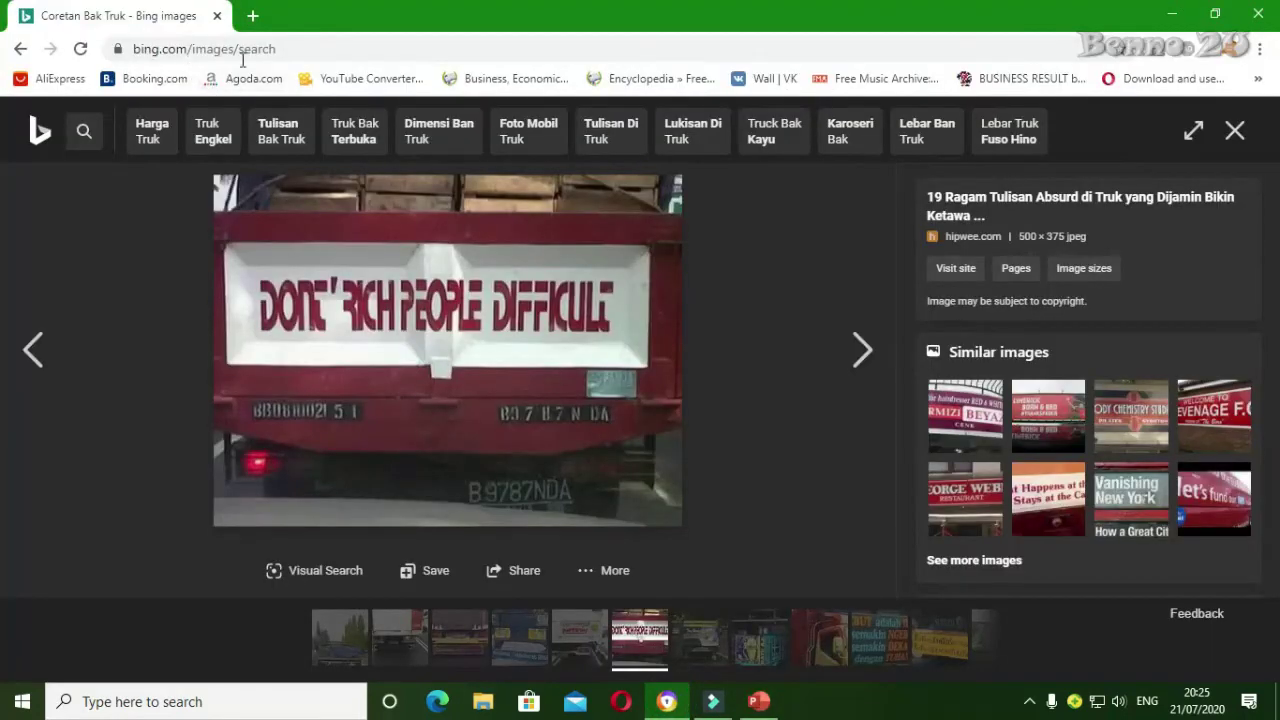
# - Search the web for 'google meet' and show the image results
pyautogui.click(331, 48)
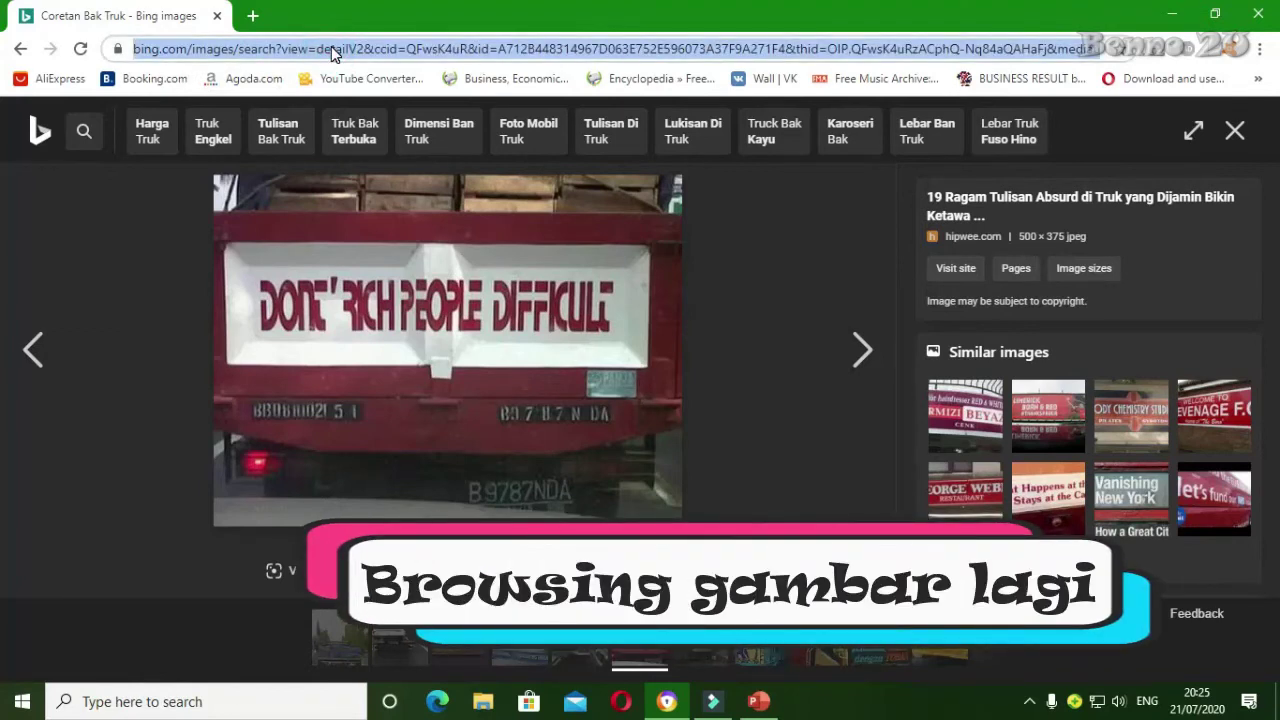
pyautogui.write('goo')
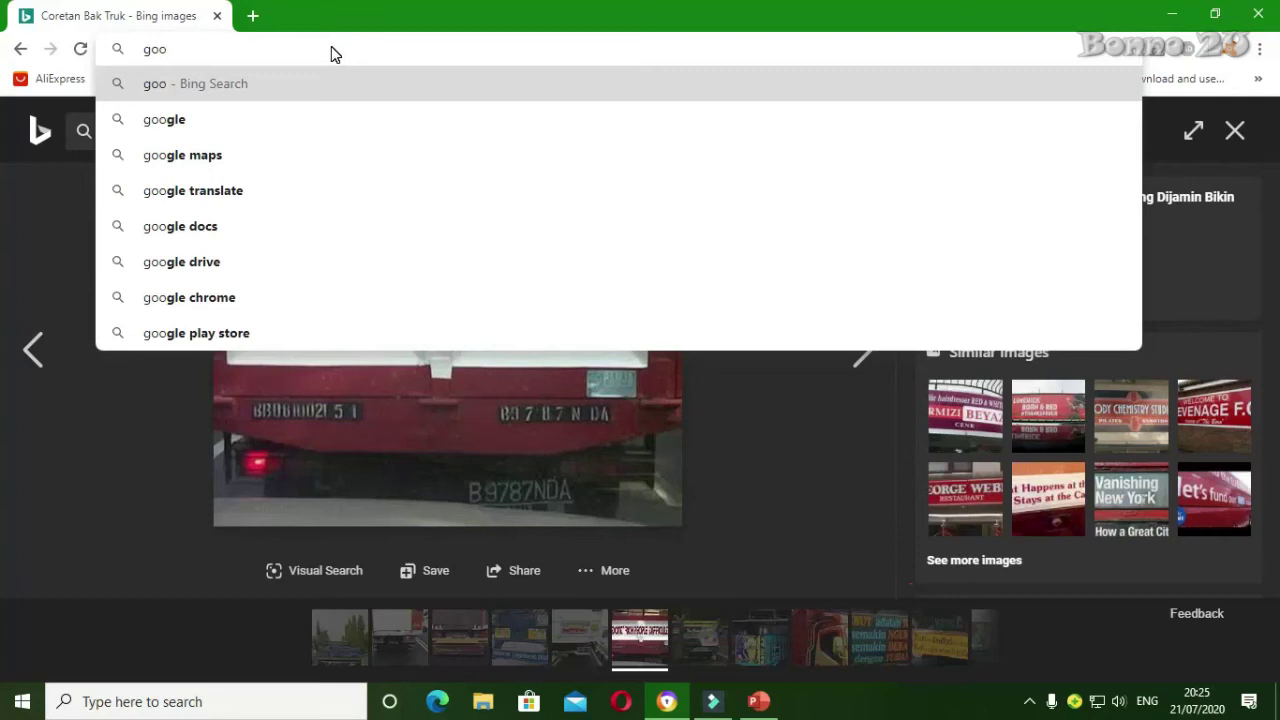
pyautogui.write('gl')
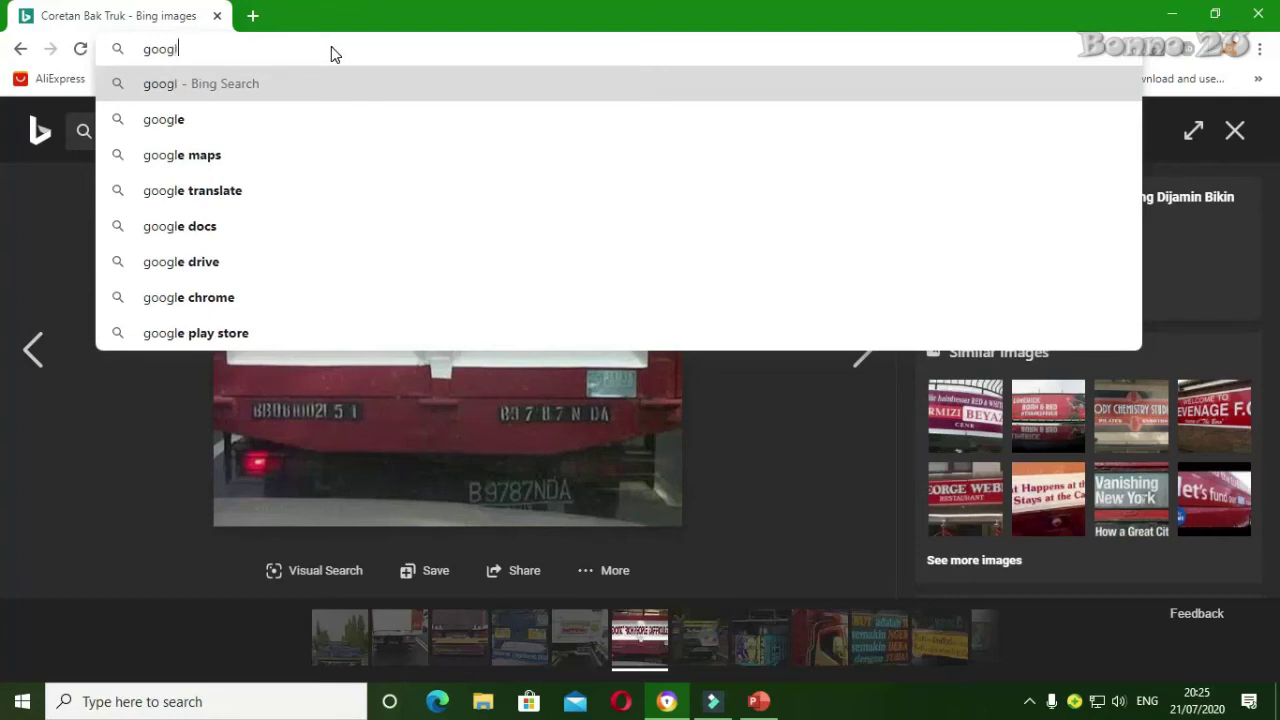
pyautogui.write('e m')
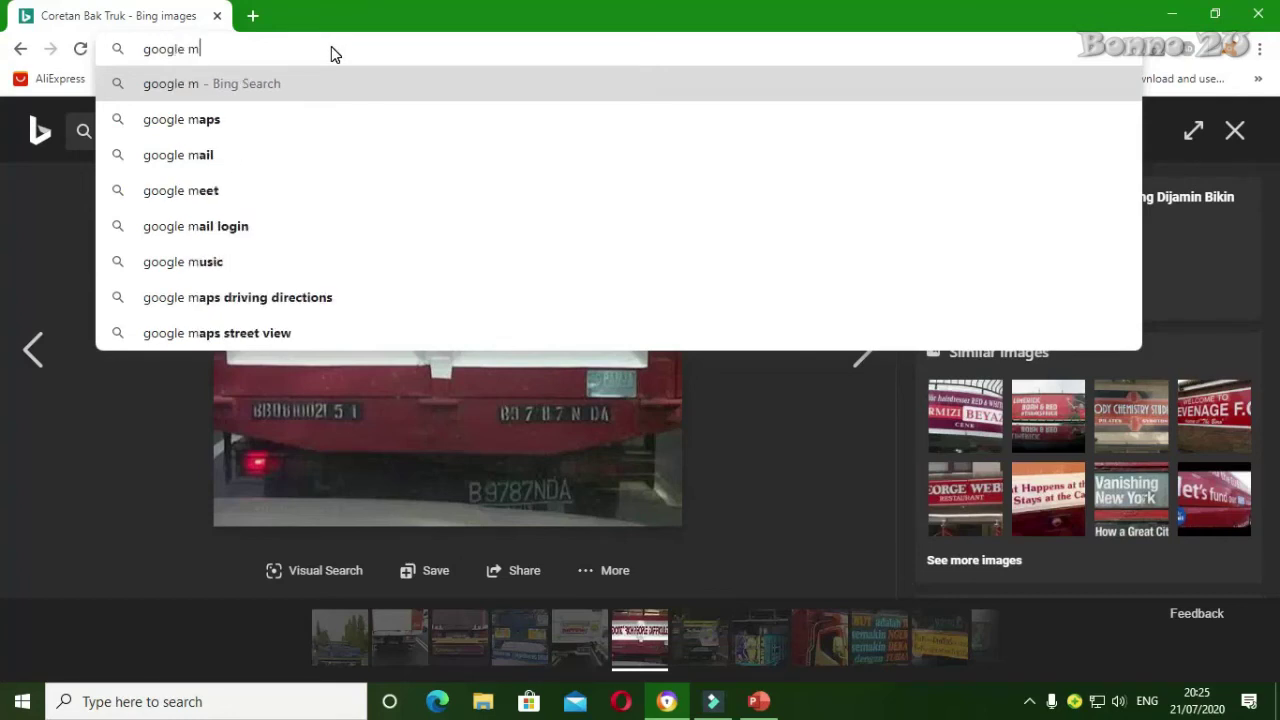
pyautogui.write('eet')
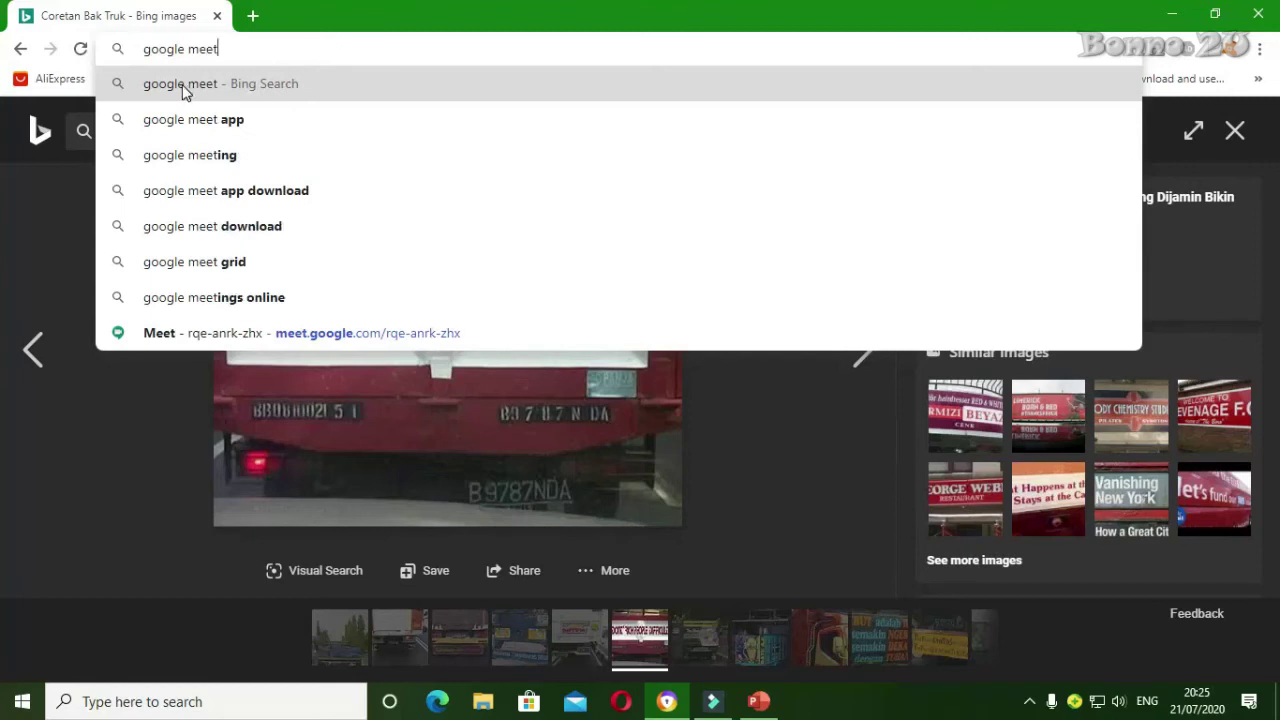
pyautogui.click(183, 88)
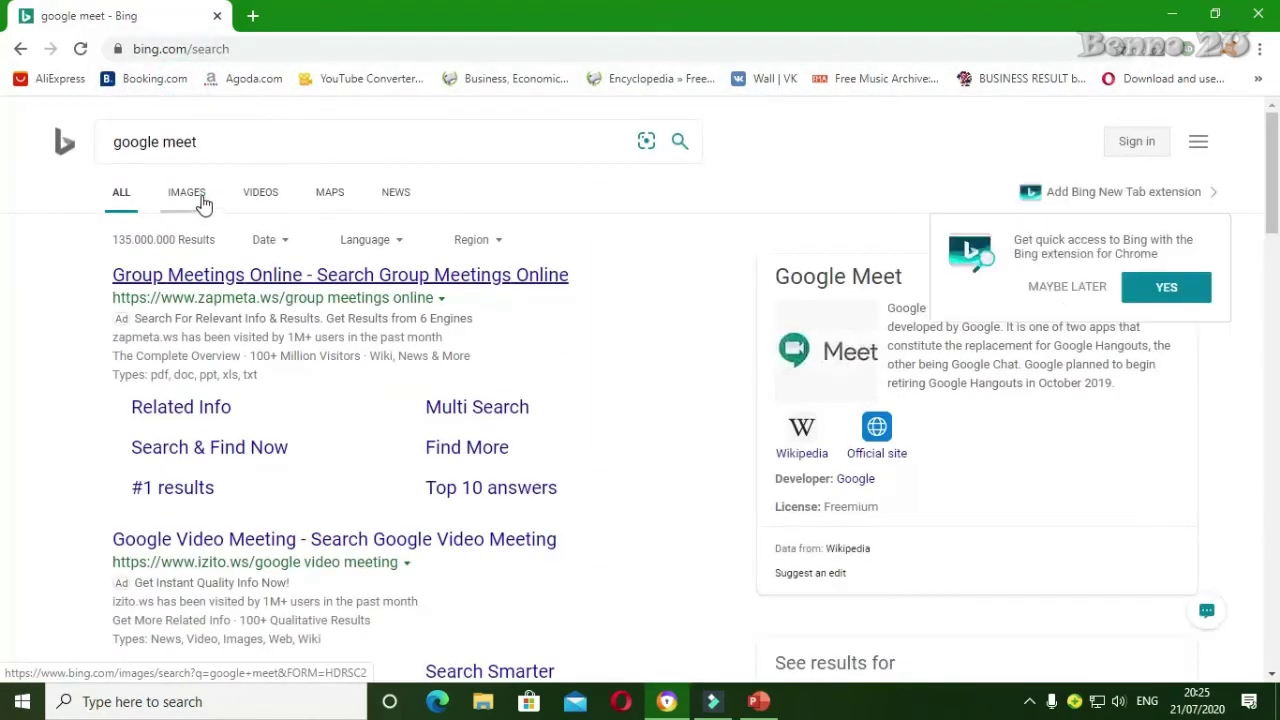
pyautogui.click(190, 195)
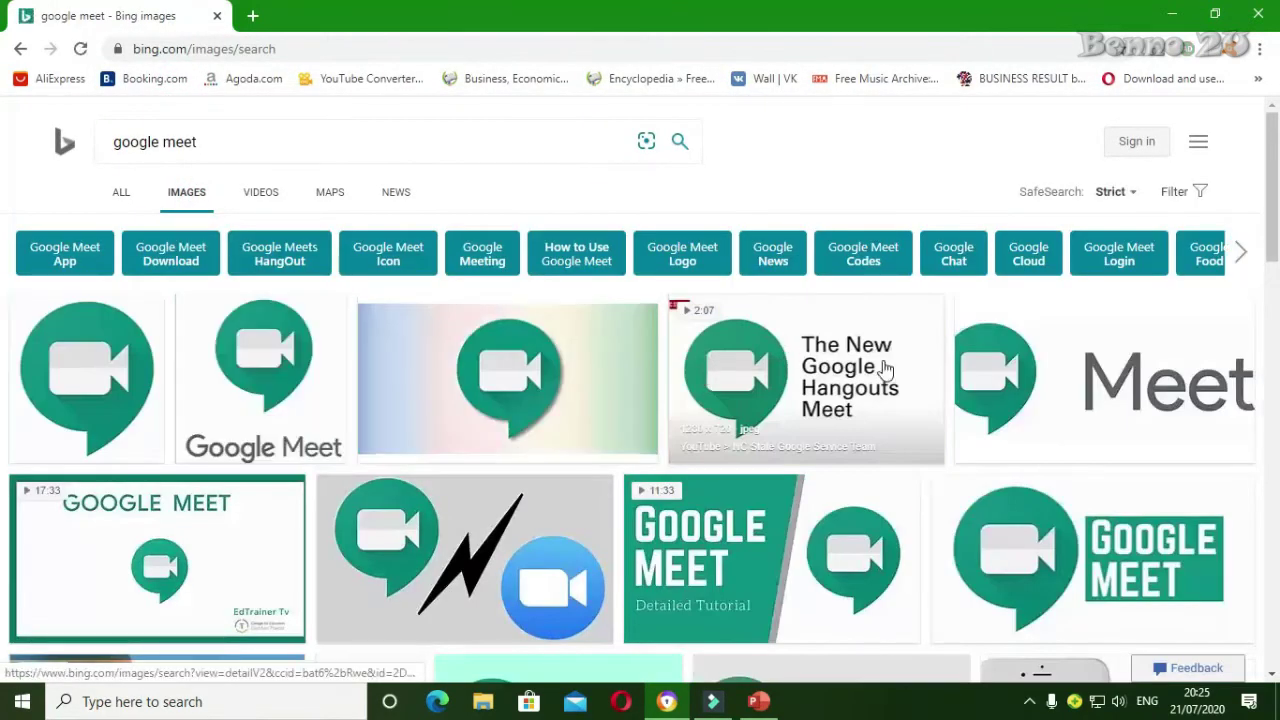
# - Copy the first Google Meet logo image and return to PowerPoint
pyautogui.click(90, 370)
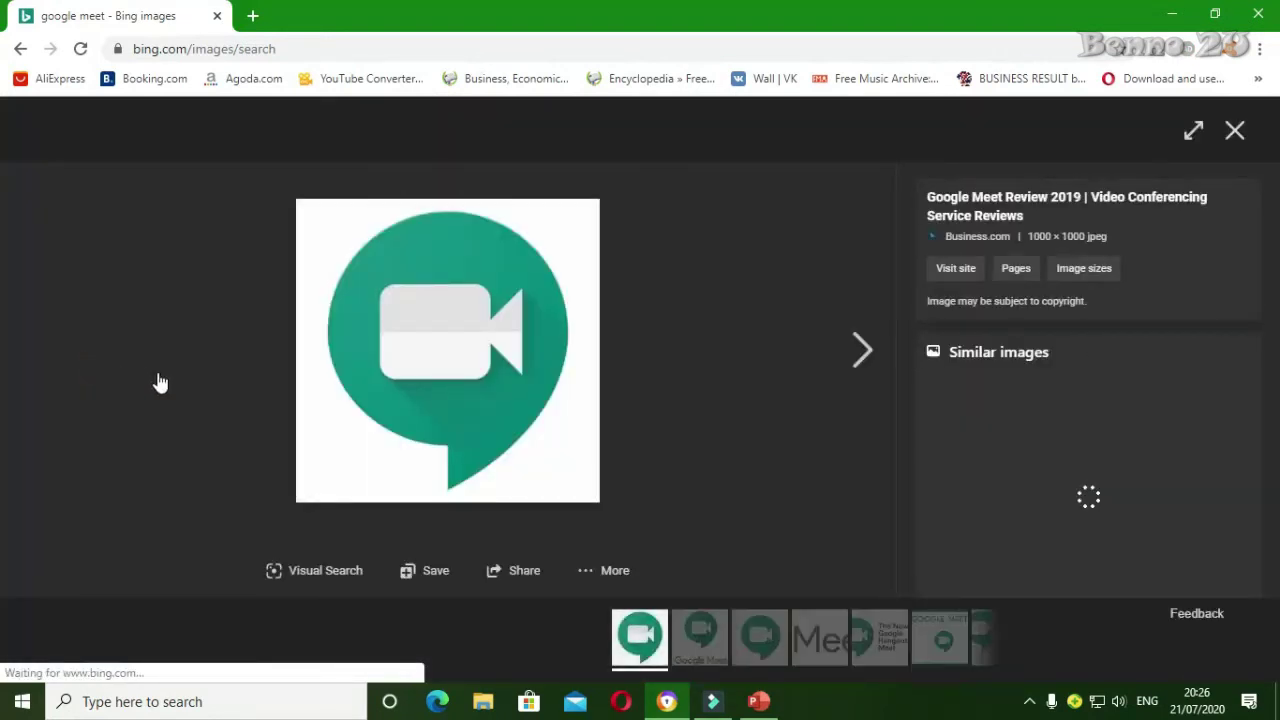
pyautogui.rightClick(465, 355)
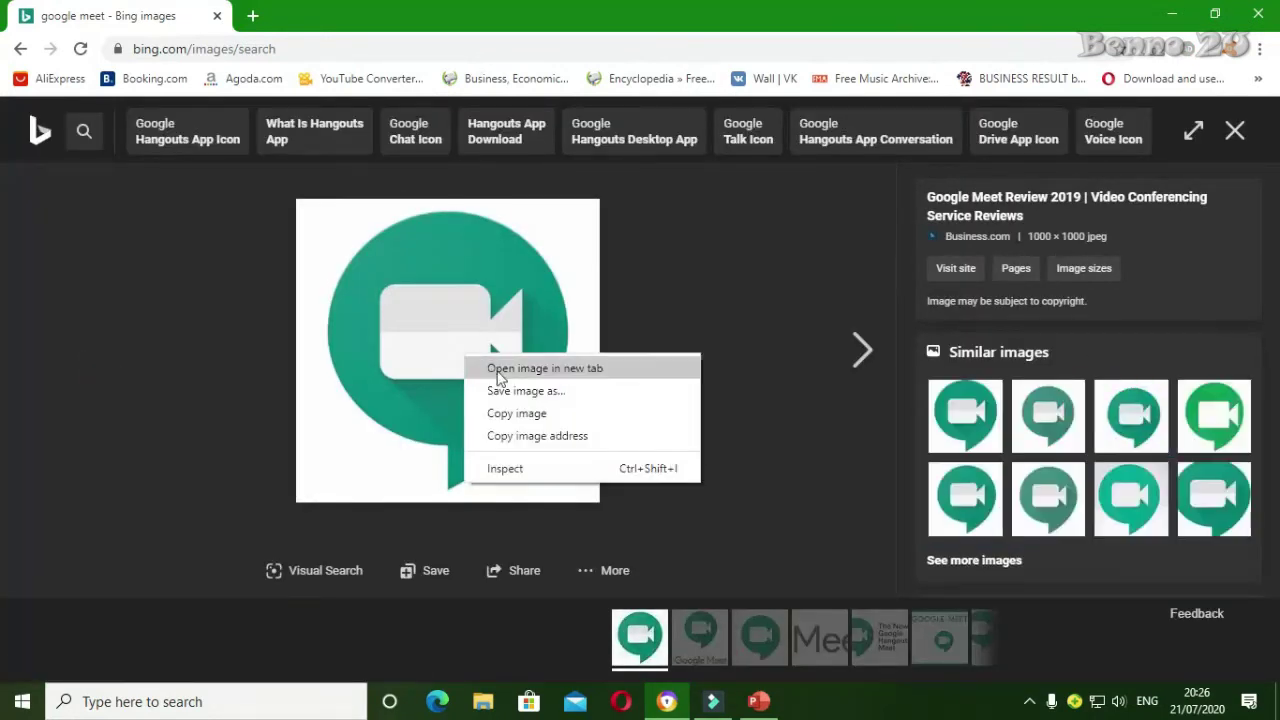
pyautogui.click(555, 415)
pyautogui.click(758, 701)
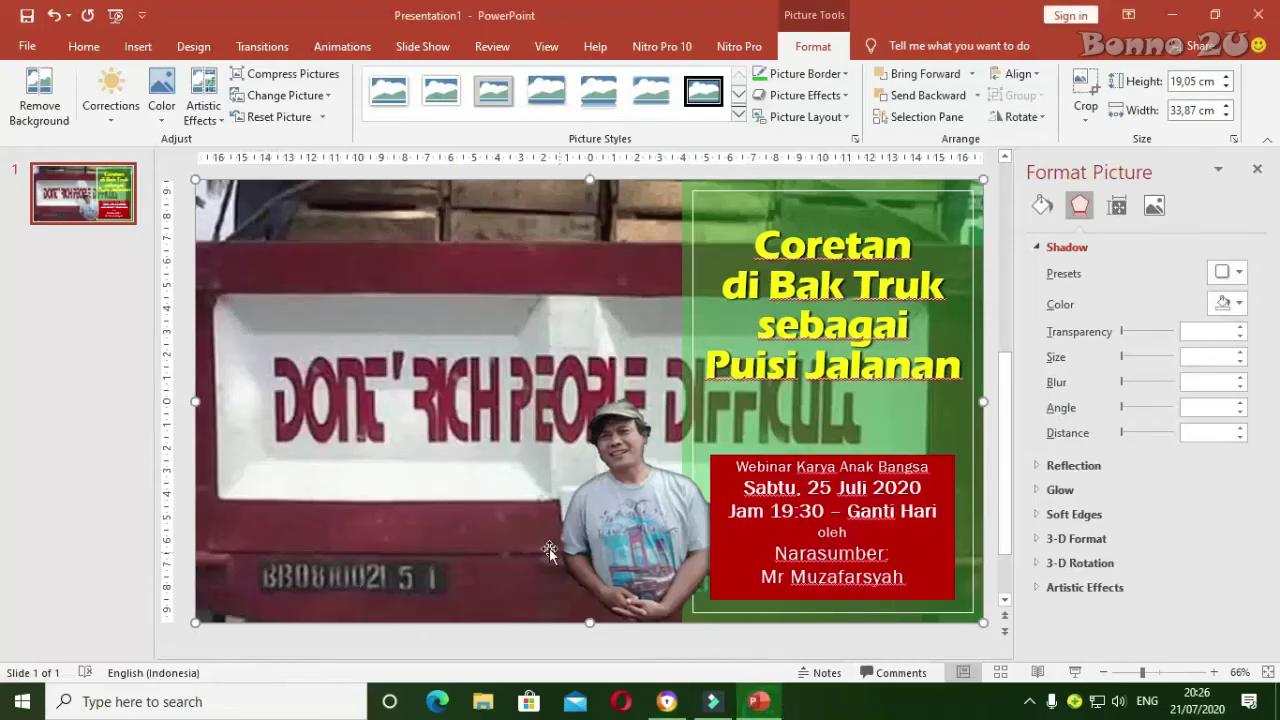
# - Paste the Google Meet logo onto the slide and move it to the left side
pyautogui.rightClick(370, 528)
pyautogui.moveTo(416, 300)
pyautogui.click(466, 276)
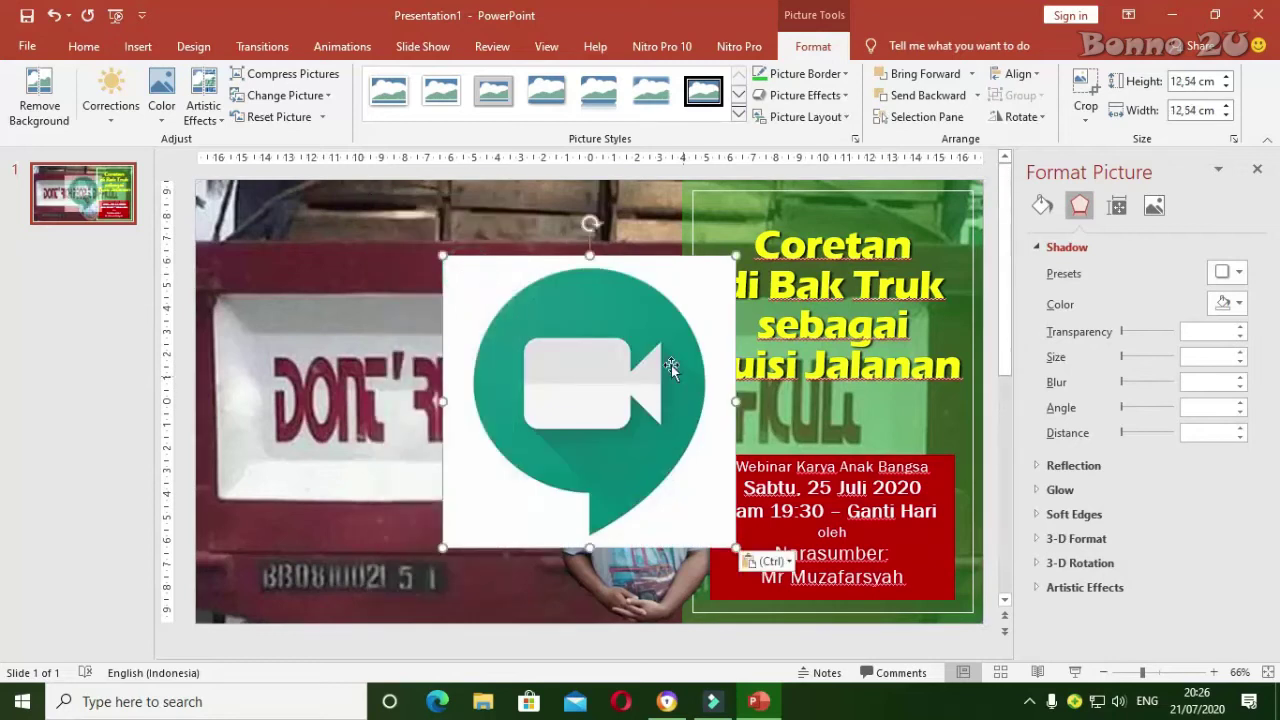
pyautogui.moveTo(660, 330); pyautogui.dragTo(424, 310)
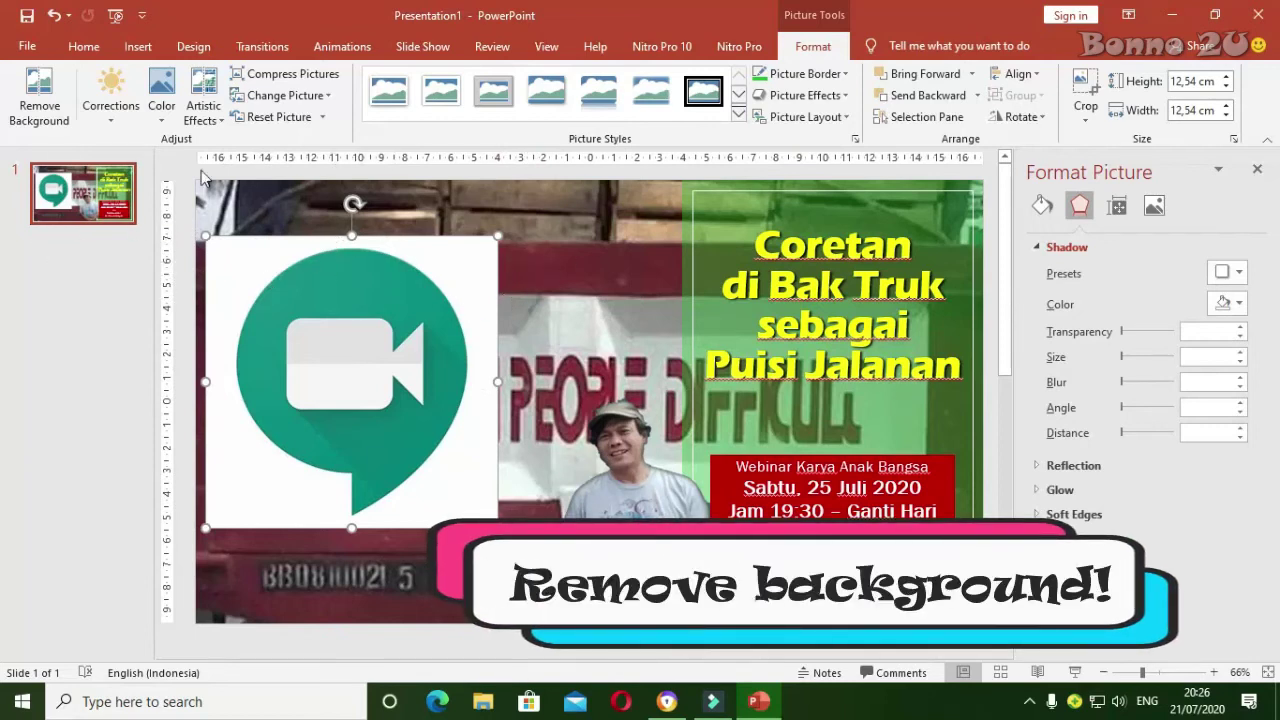
# - Start background removal on the logo, stretch the kept area, and keep the camera's lower half
pyautogui.click(39, 95)
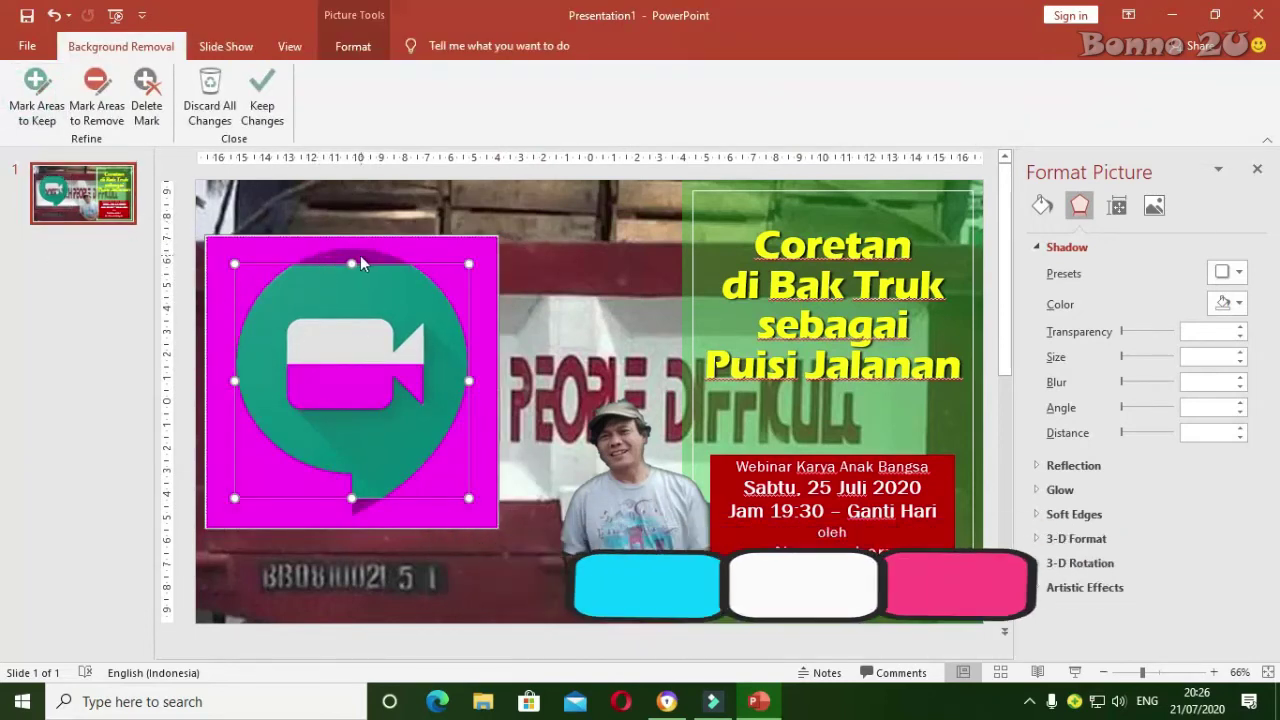
pyautogui.moveTo(351, 262); pyautogui.dragTo(350, 243)
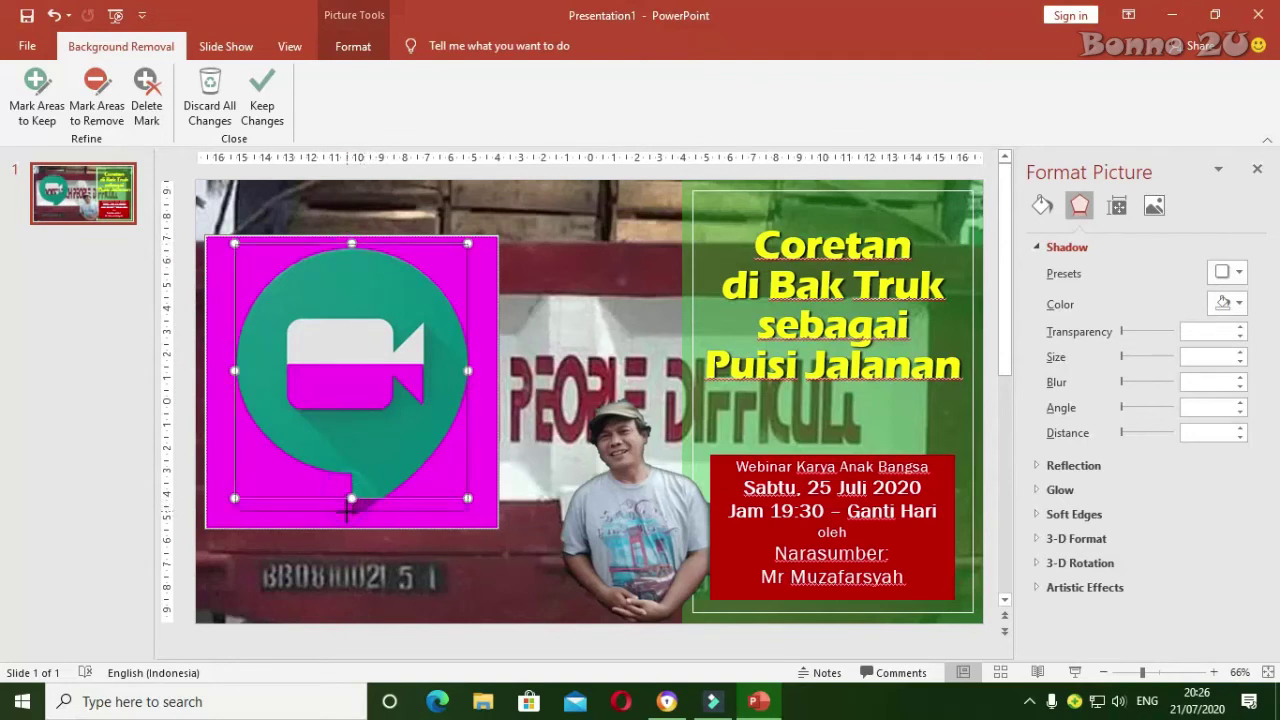
pyautogui.moveTo(350, 497); pyautogui.dragTo(350, 518)
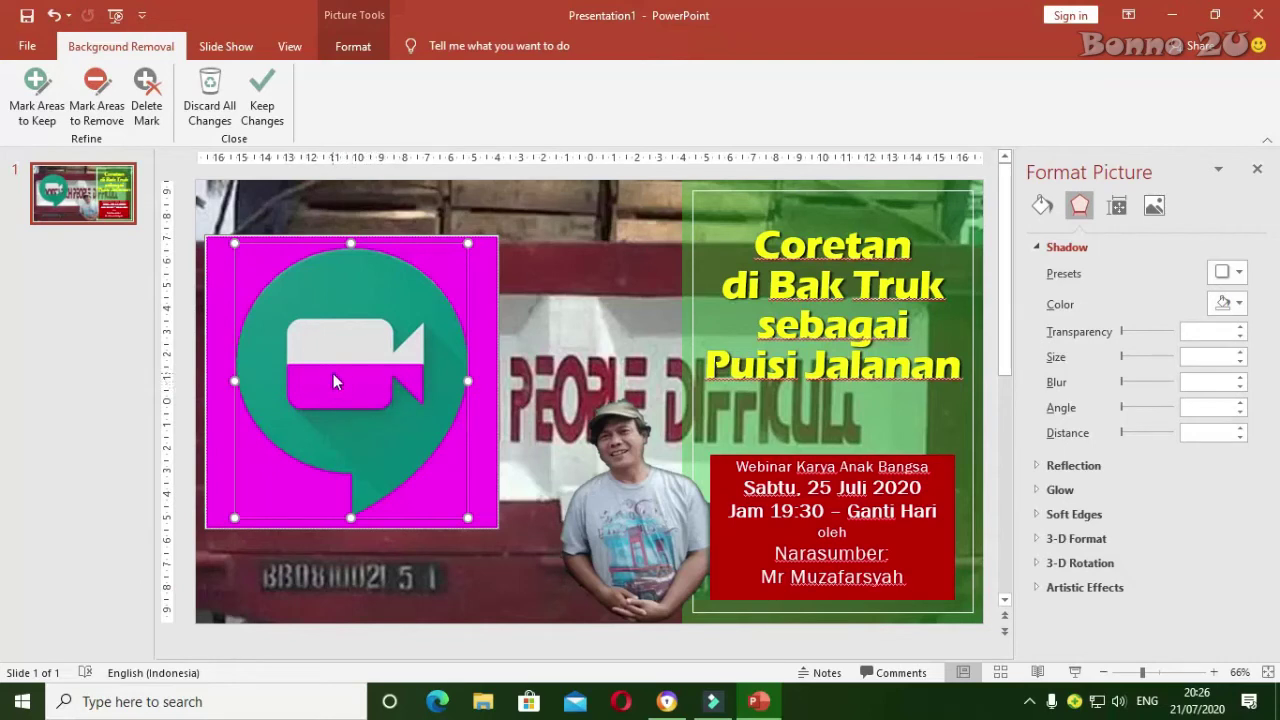
pyautogui.click(41, 103)
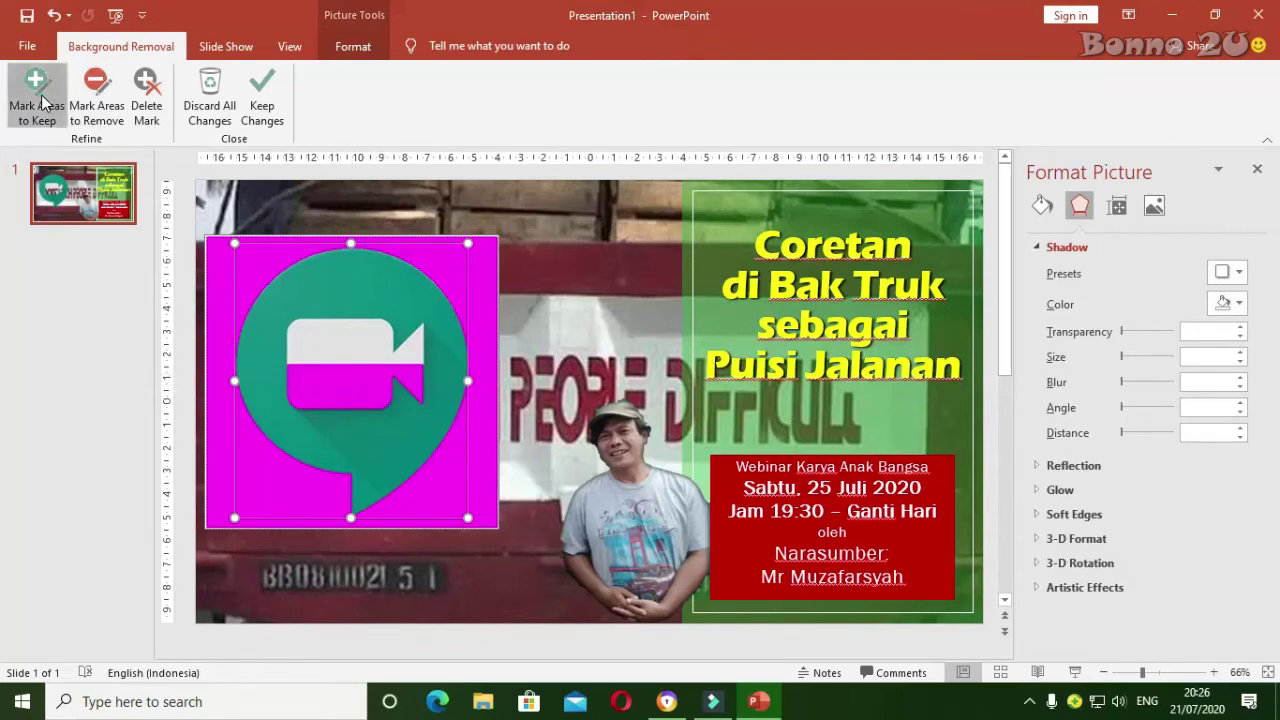
pyautogui.click(350, 377)
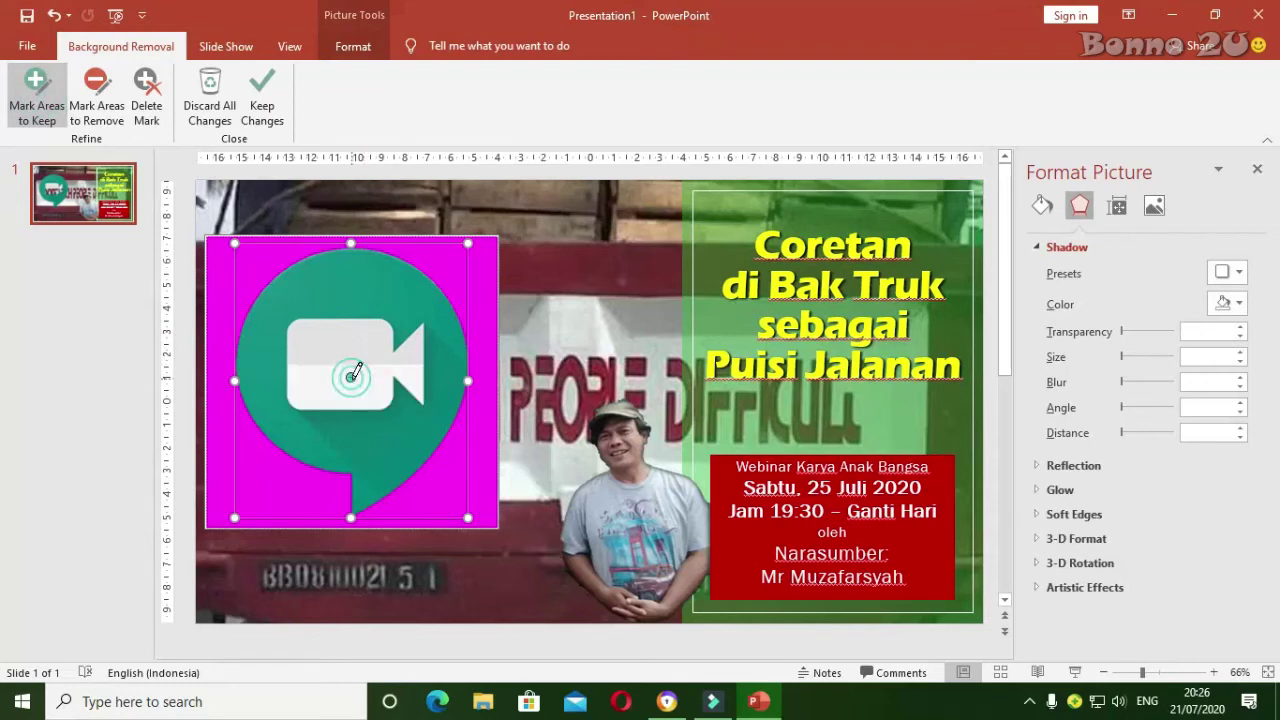
# - Apply the logo's background removal, shrink it to 4.95 cm square, and place it bottom-left
pyautogui.click(601, 288)
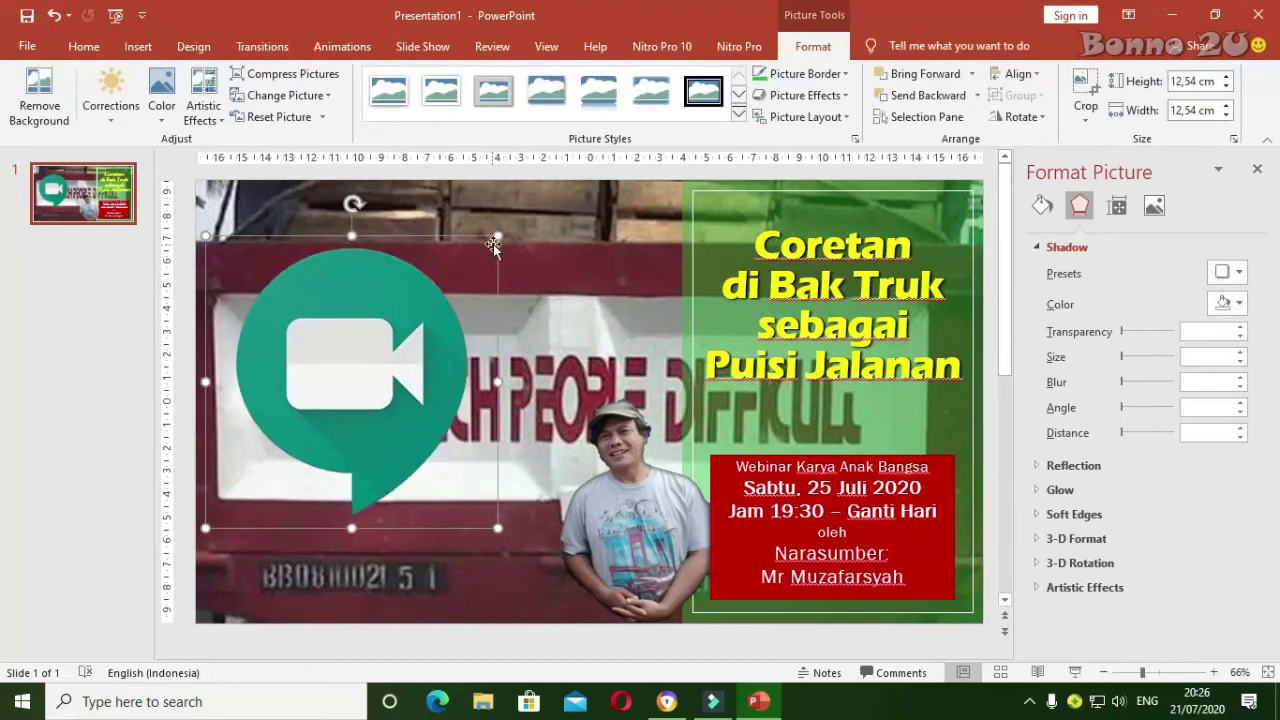
pyautogui.moveTo(497, 236); pyautogui.dragTo(321, 412)
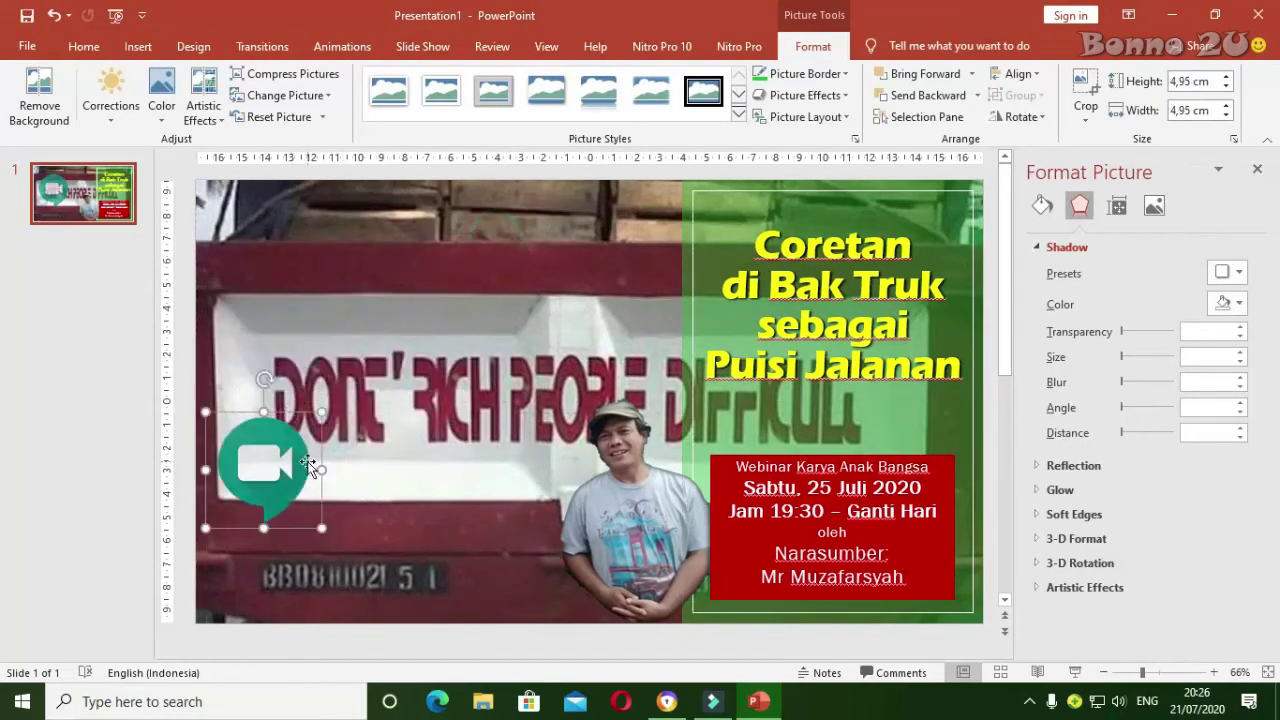
pyautogui.moveTo(303, 465); pyautogui.dragTo(288, 556)
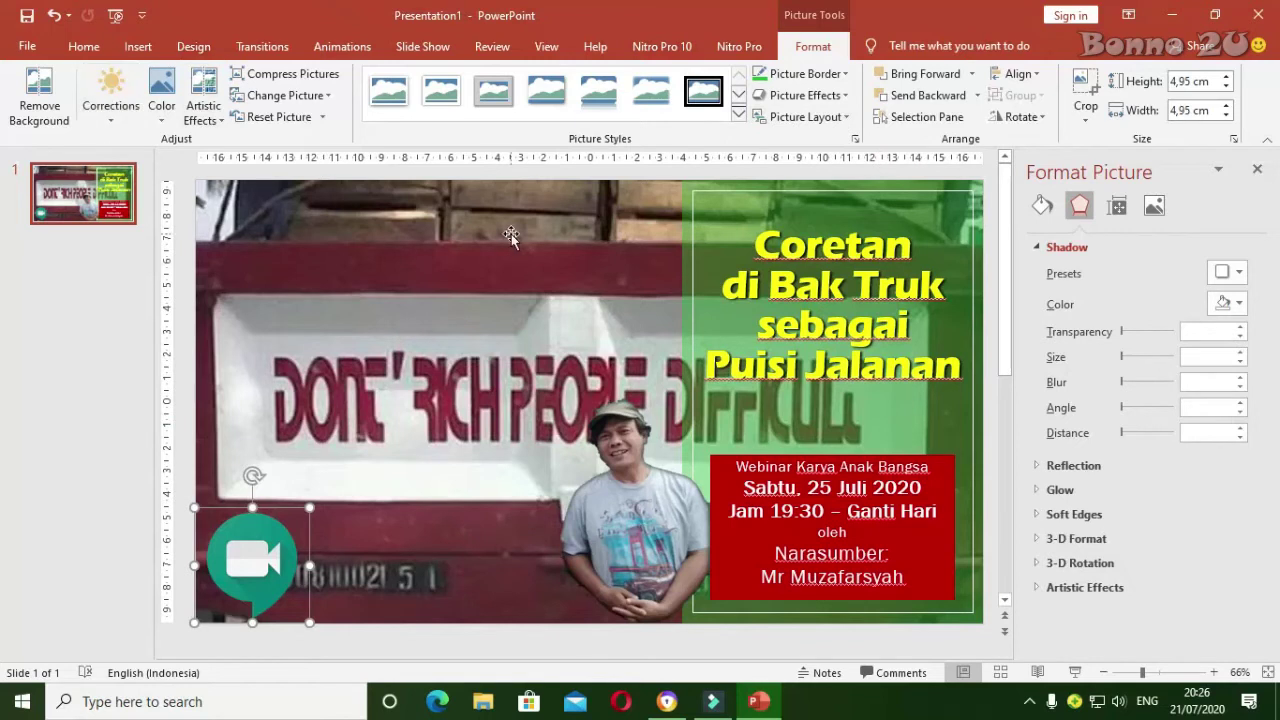
# - Insert a 'Your text here' WordArt and position it beside the camera logo at the bottom-left
pyautogui.click(138, 46)
pyautogui.click(809, 88)
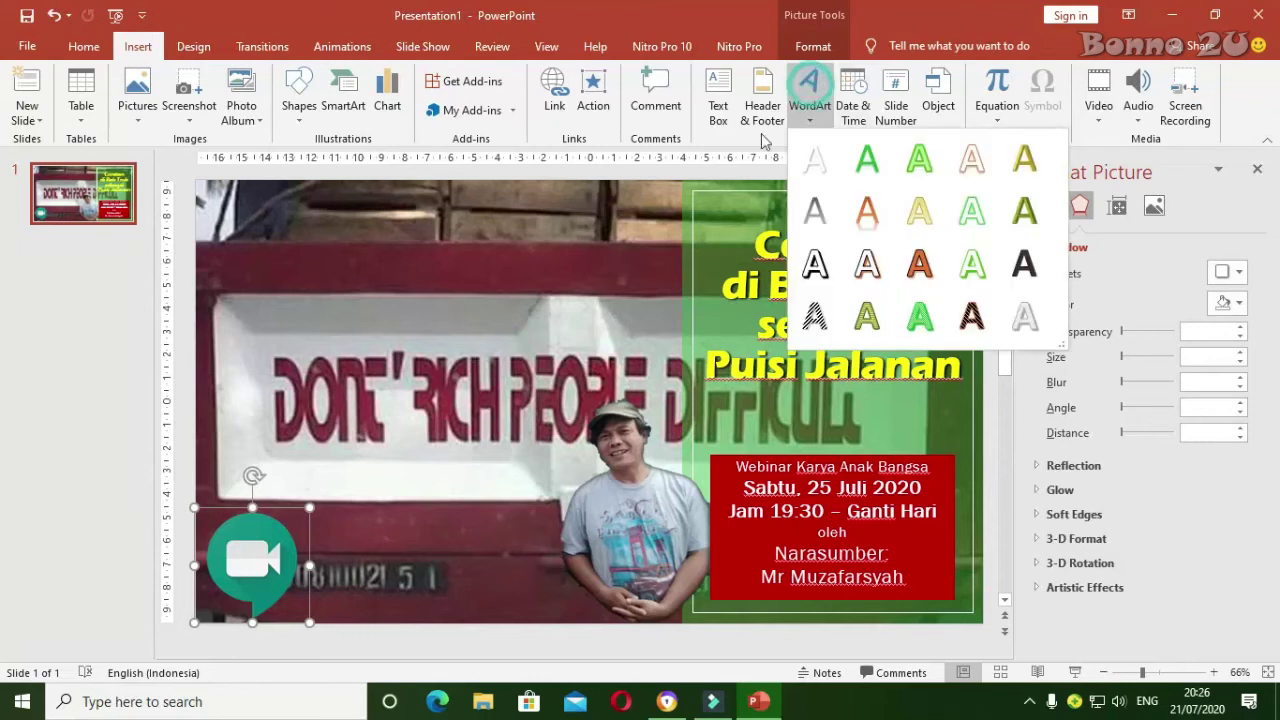
pyautogui.click(867, 264)
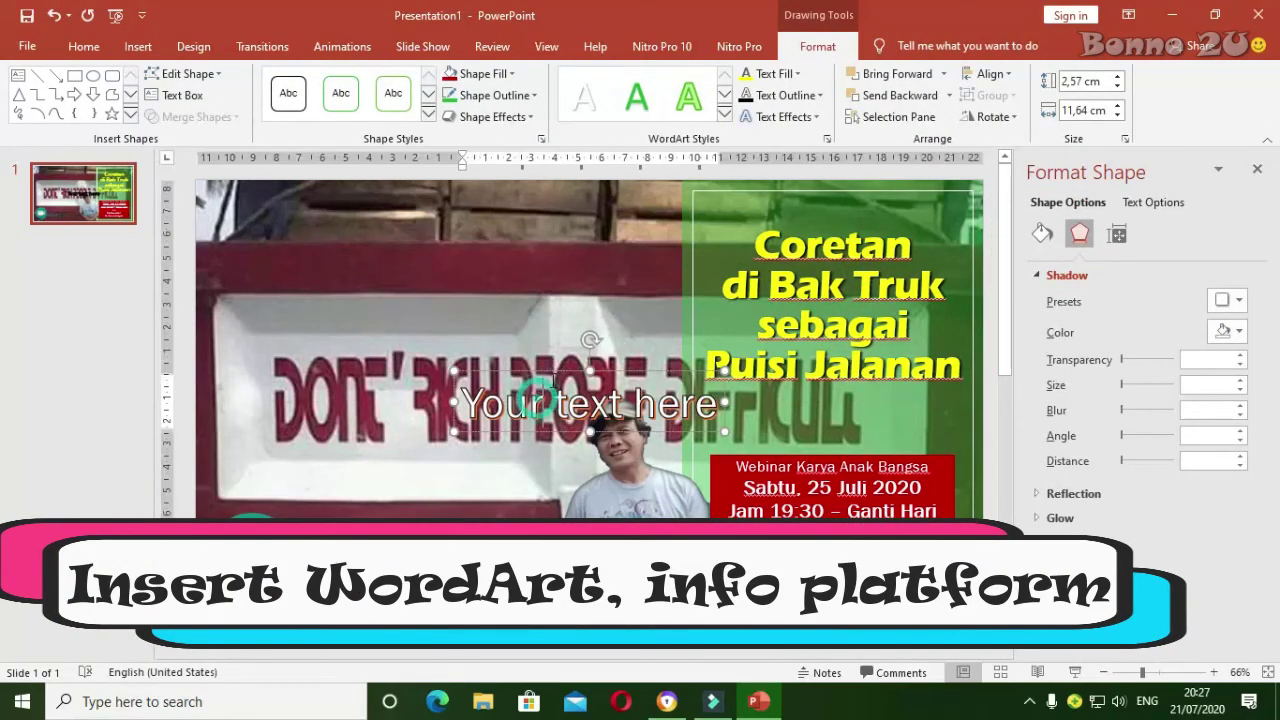
pyautogui.moveTo(556, 372); pyautogui.dragTo(378, 510)
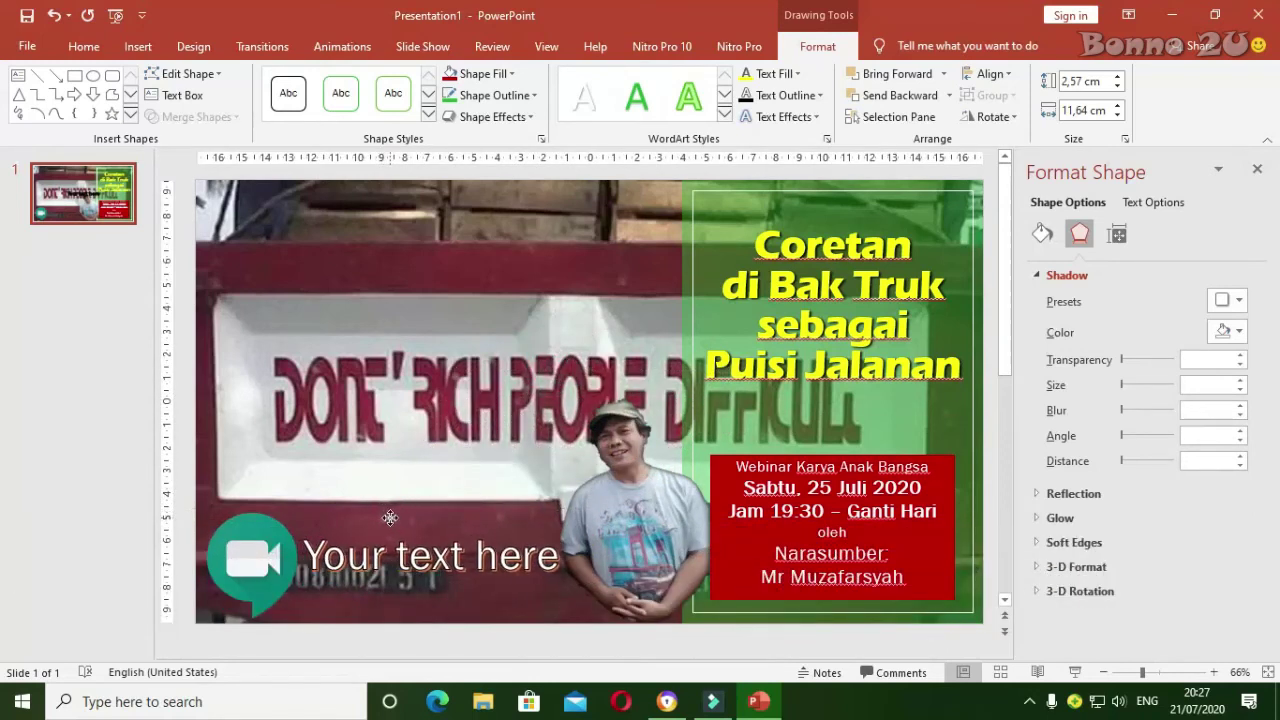
pyautogui.moveTo(378, 510); pyautogui.dragTo(388, 513)
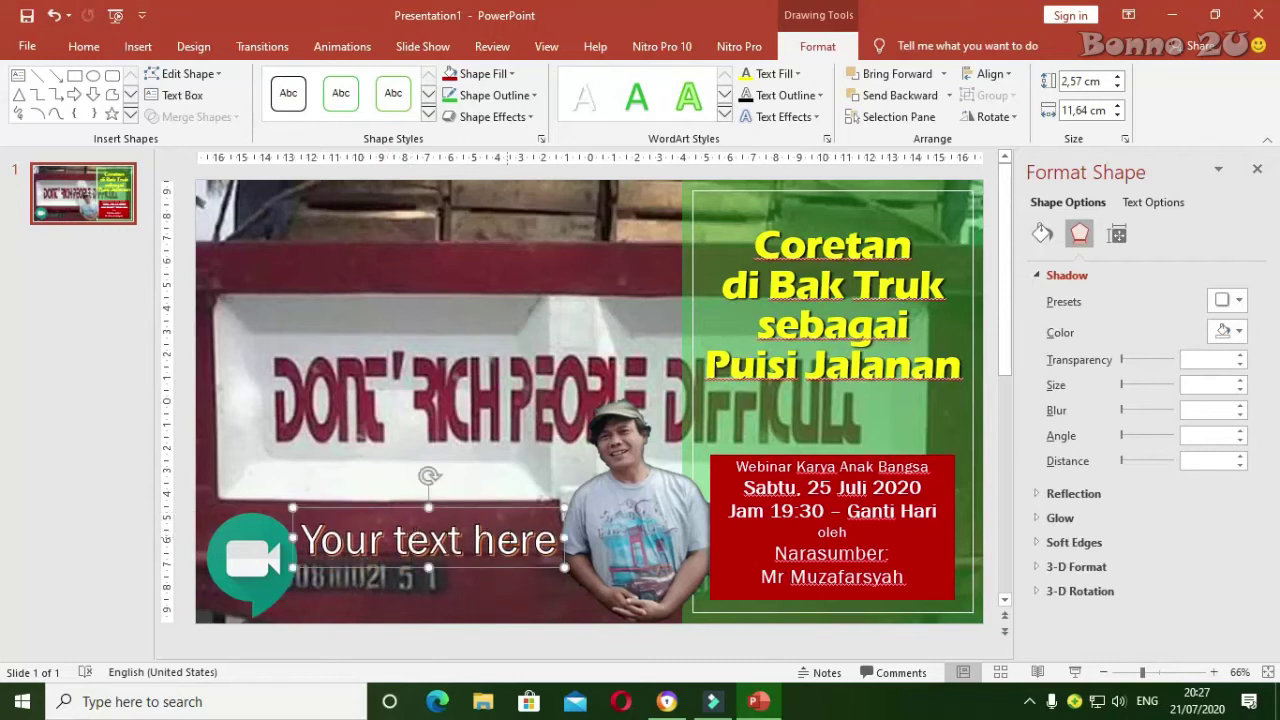
# - Replace the WordArt text with 'Google Meet', add a new line, and widen the box to 14.49 cm
pyautogui.tripleClick(383, 537)
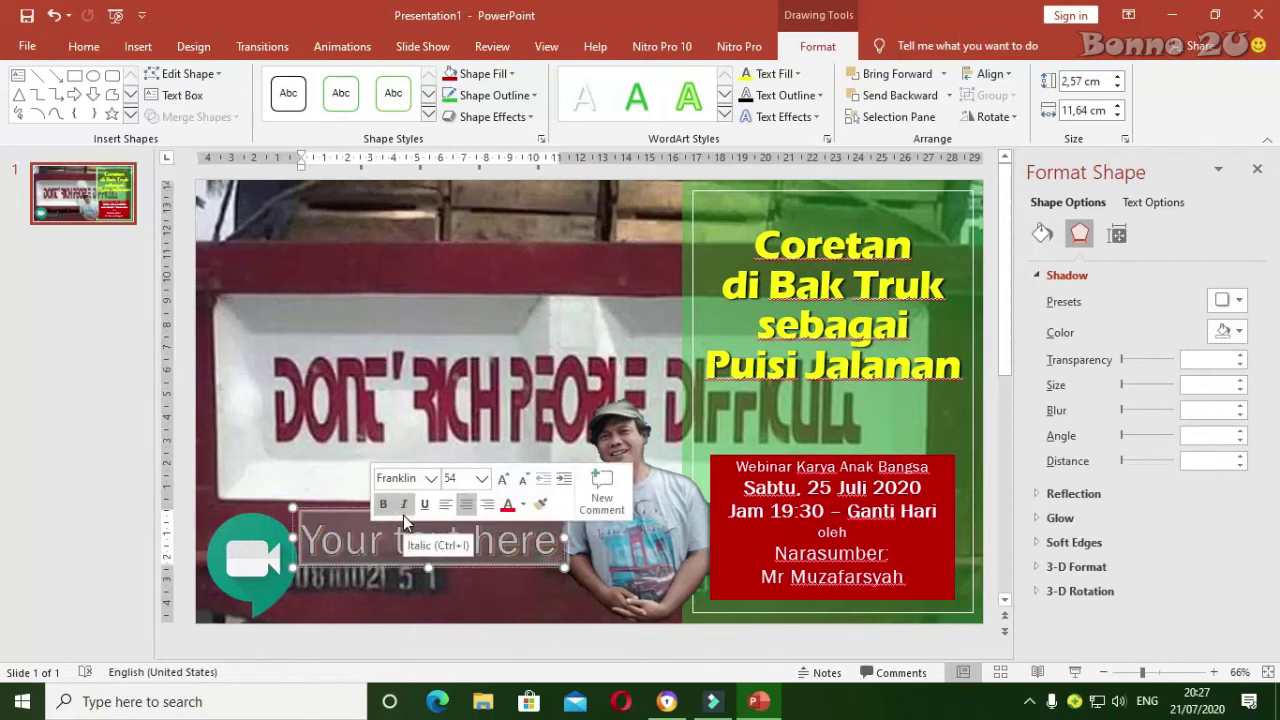
pyautogui.write('Google')
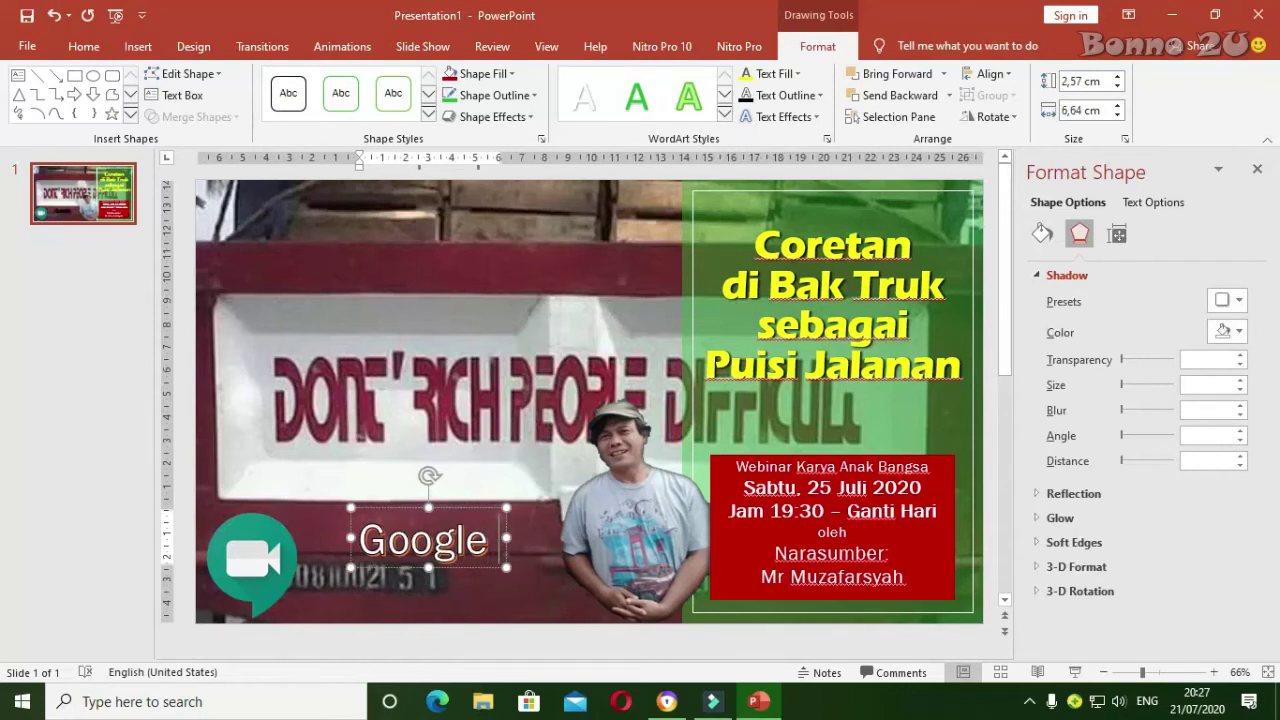
pyautogui.write(' Meet')
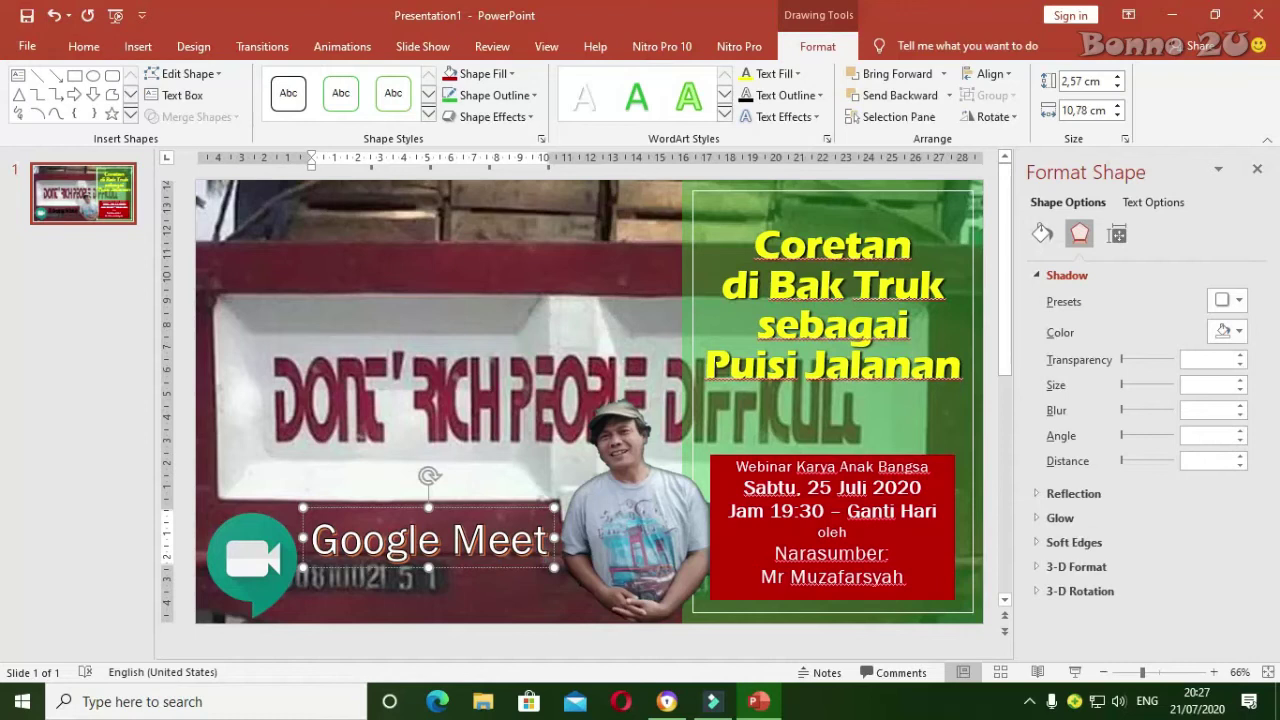
pyautogui.press('Return')
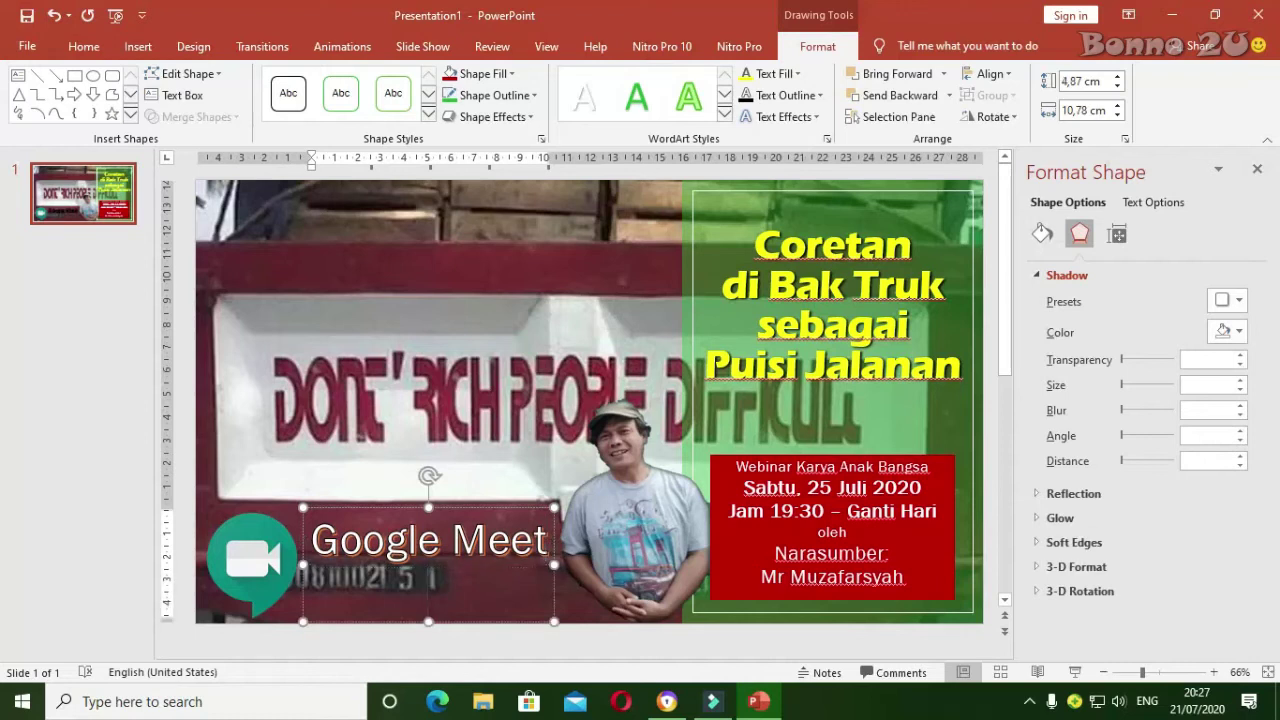
pyautogui.moveTo(556, 566); pyautogui.dragTo(640, 566)
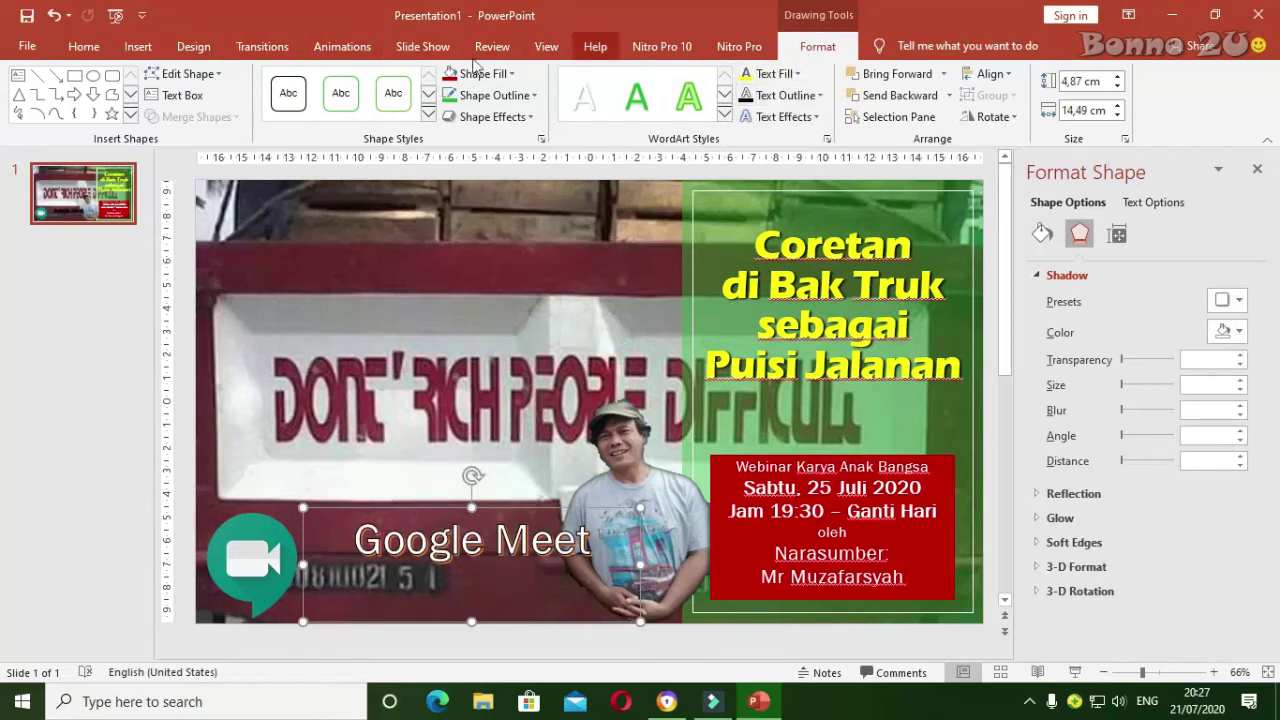
# - Left-align the Google Meet text and move the cursor onto the empty second line
pyautogui.click(84, 46)
pyautogui.click(523, 110)
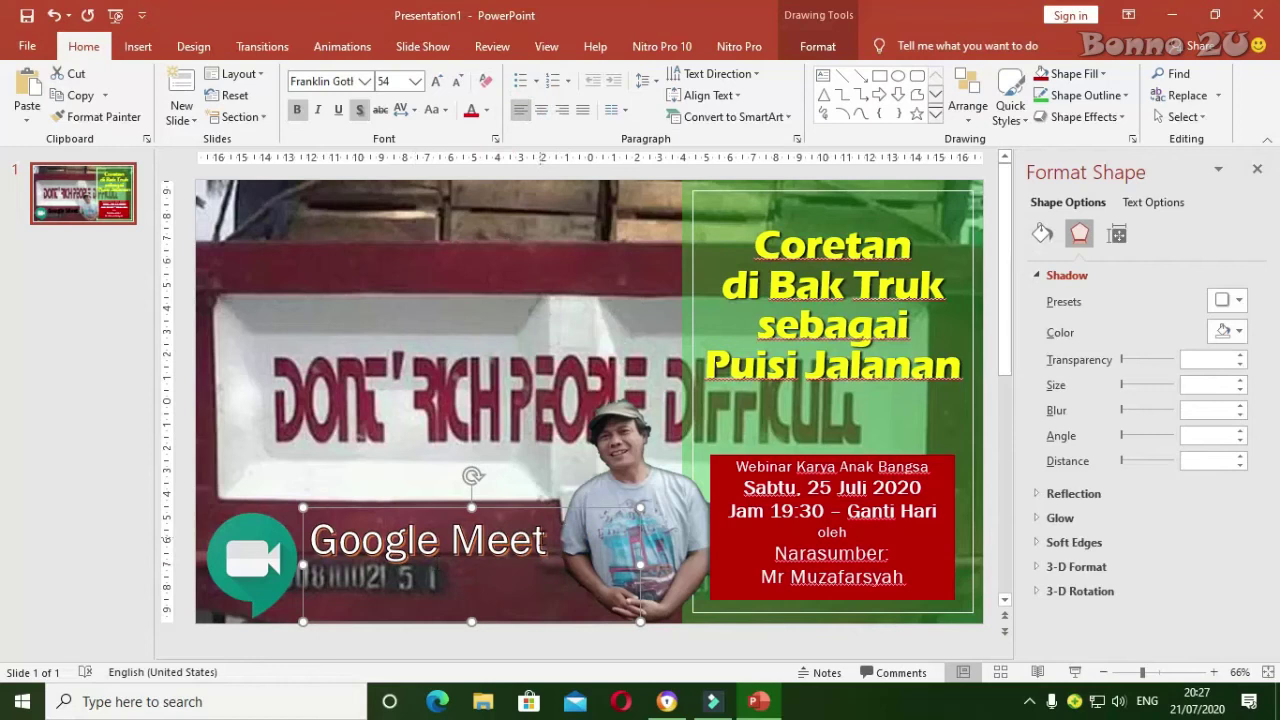
pyautogui.click(576, 588)
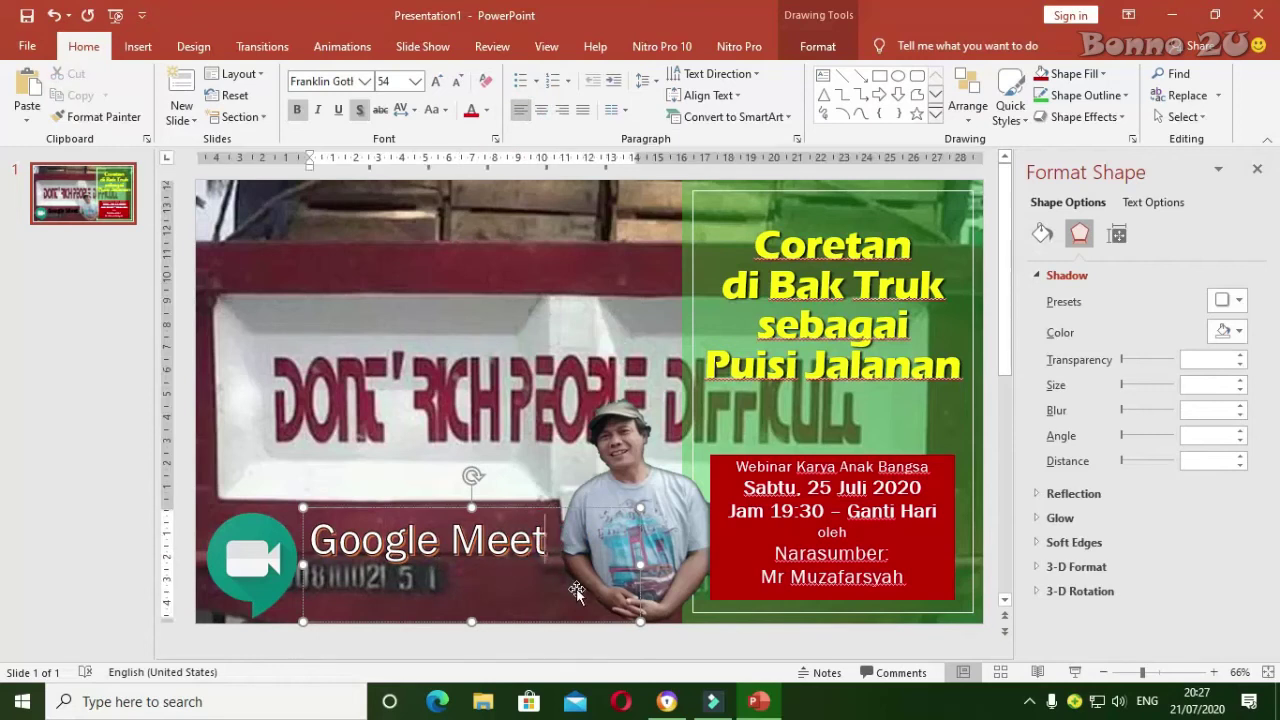
pyautogui.press('Delete')
pyautogui.write('https')
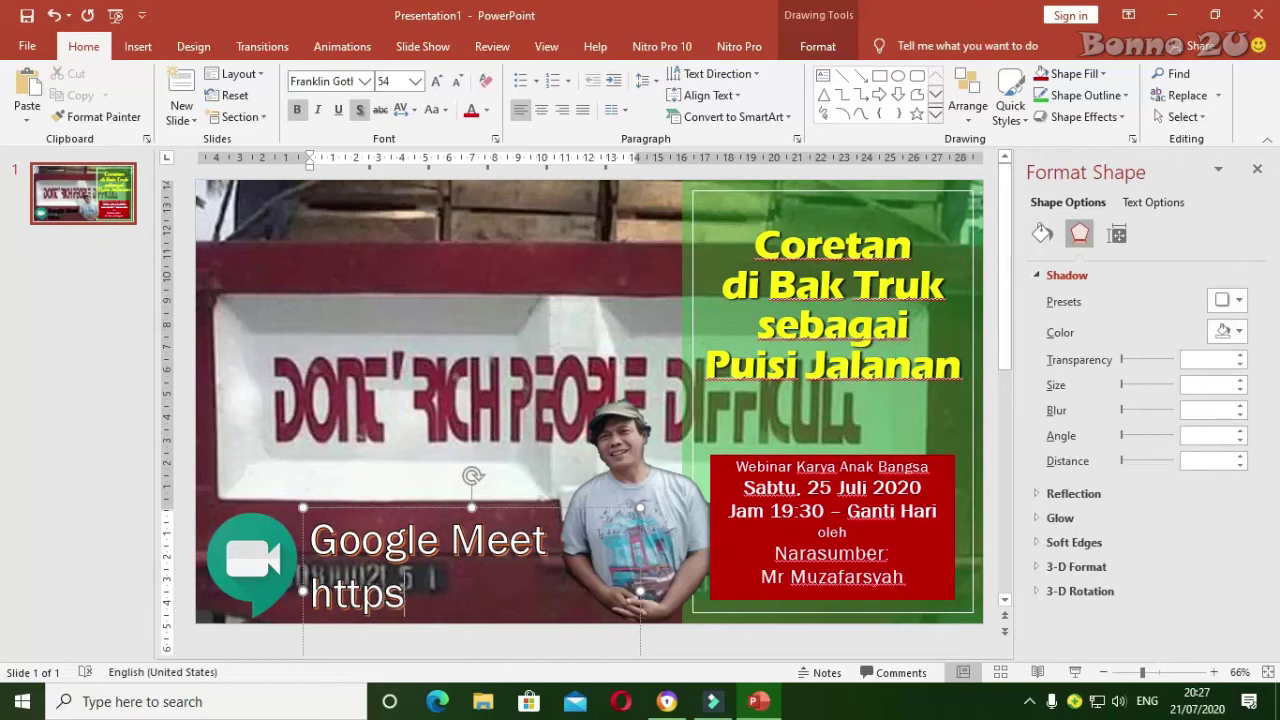
pyautogui.write(':')
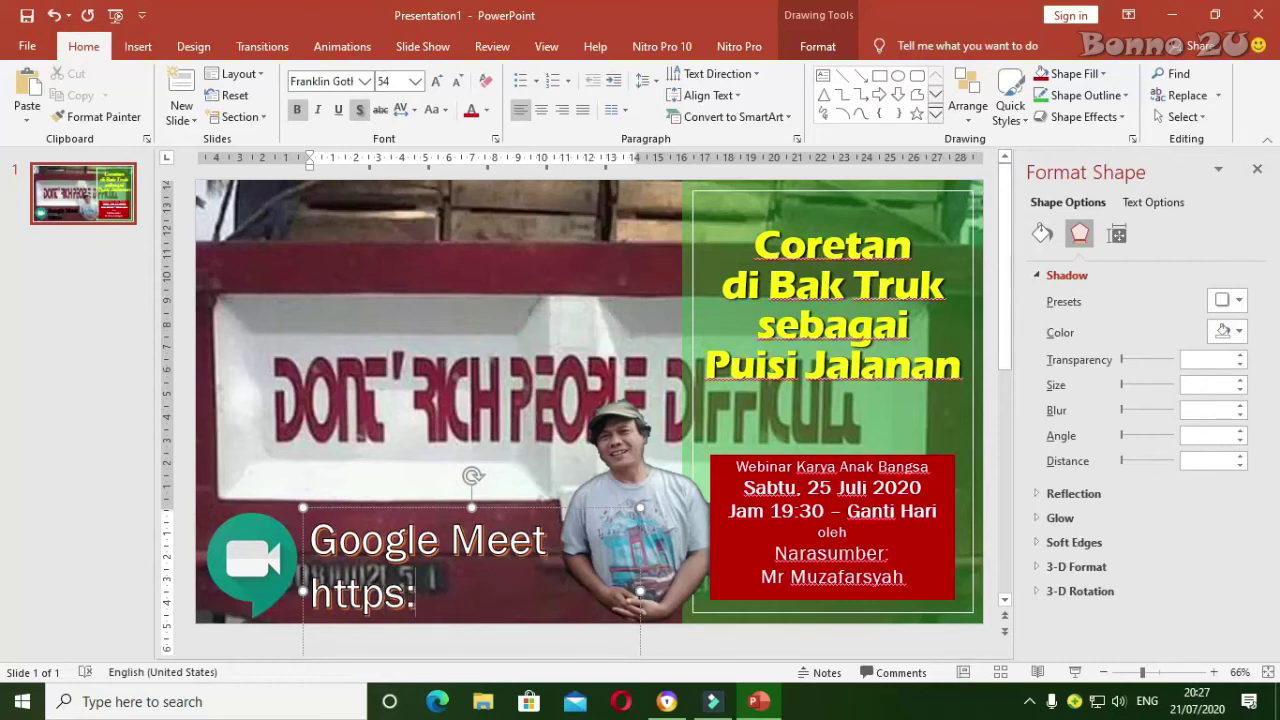
pyautogui.write('//')
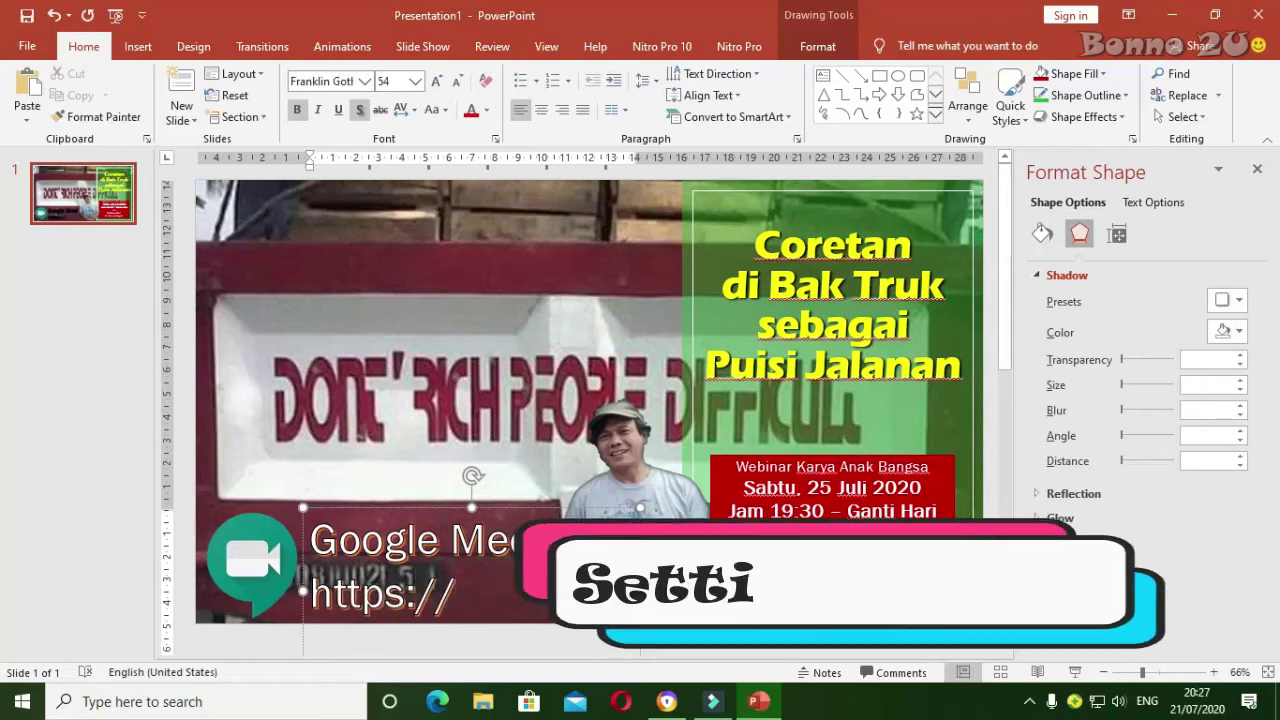
pyautogui.write('mee')
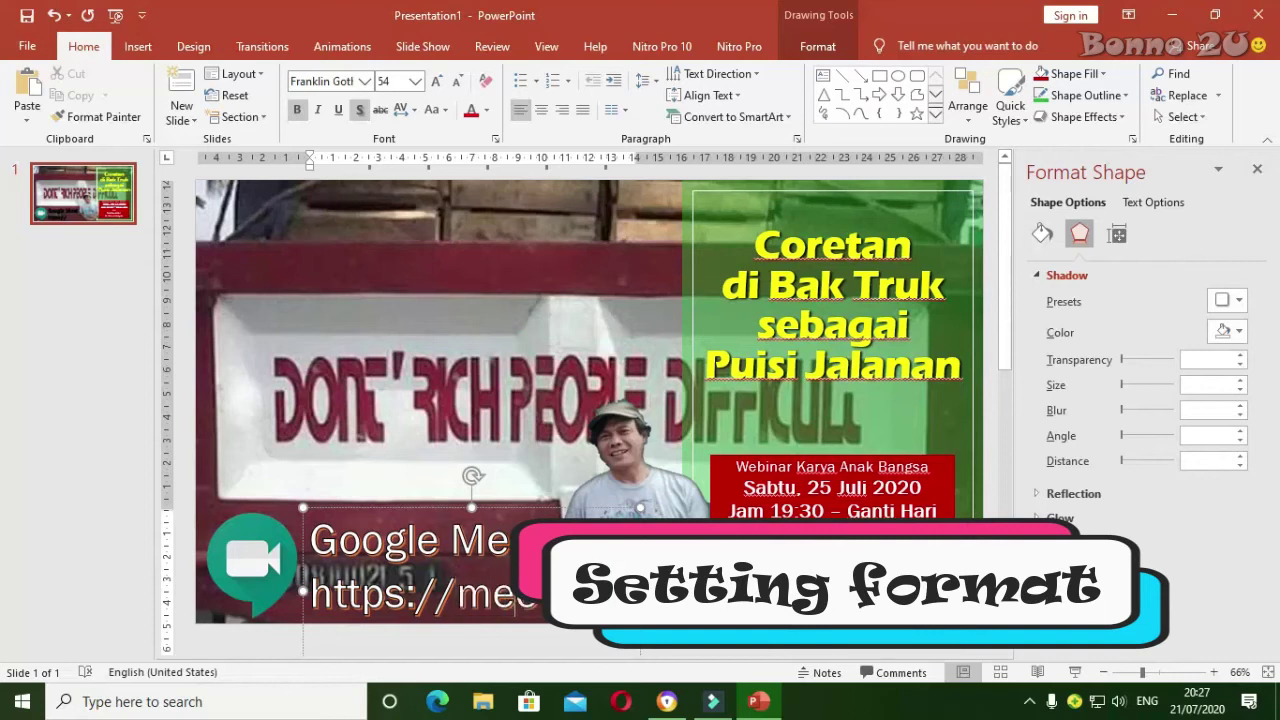
pyautogui.write('t.')
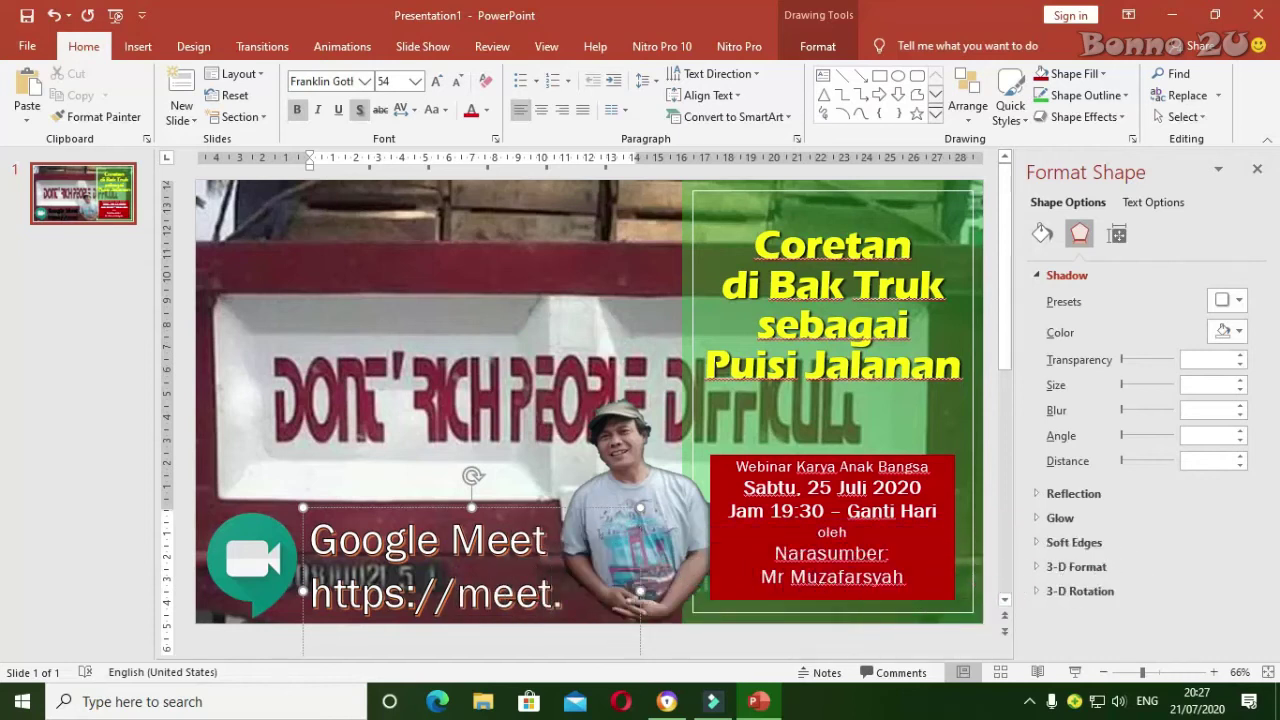
pyautogui.write('goo')
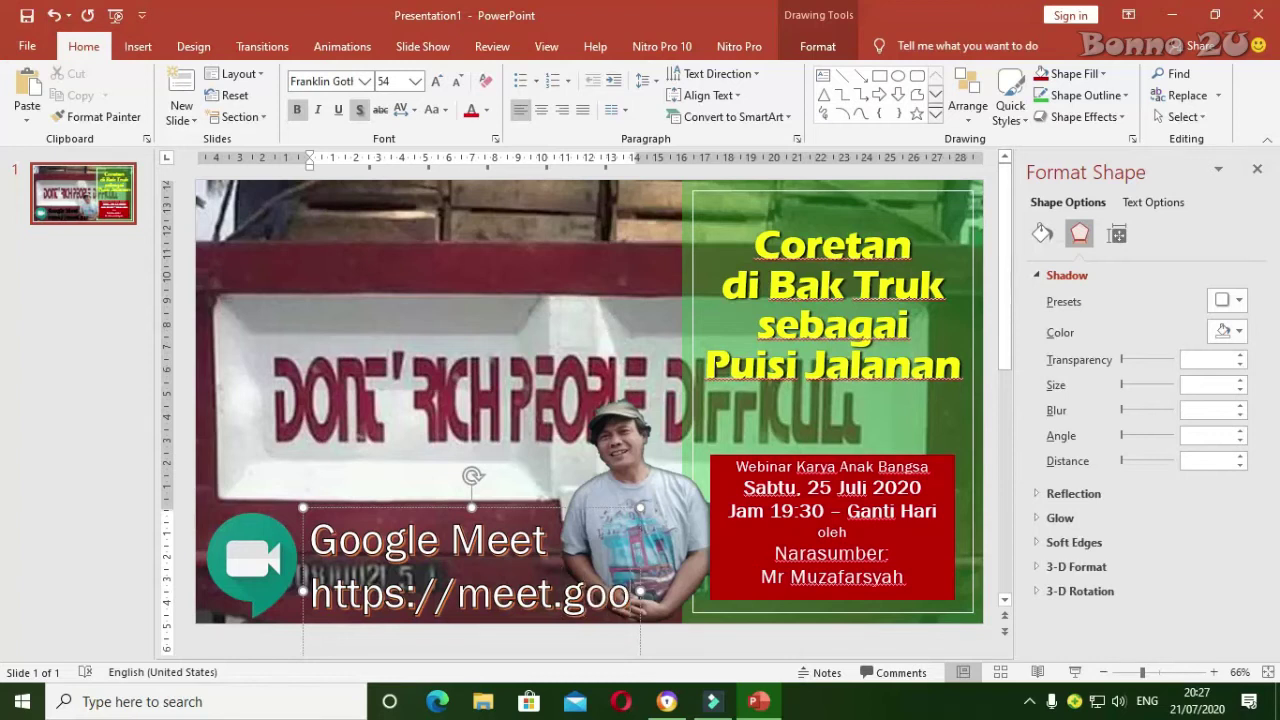
pyautogui.write('gle')
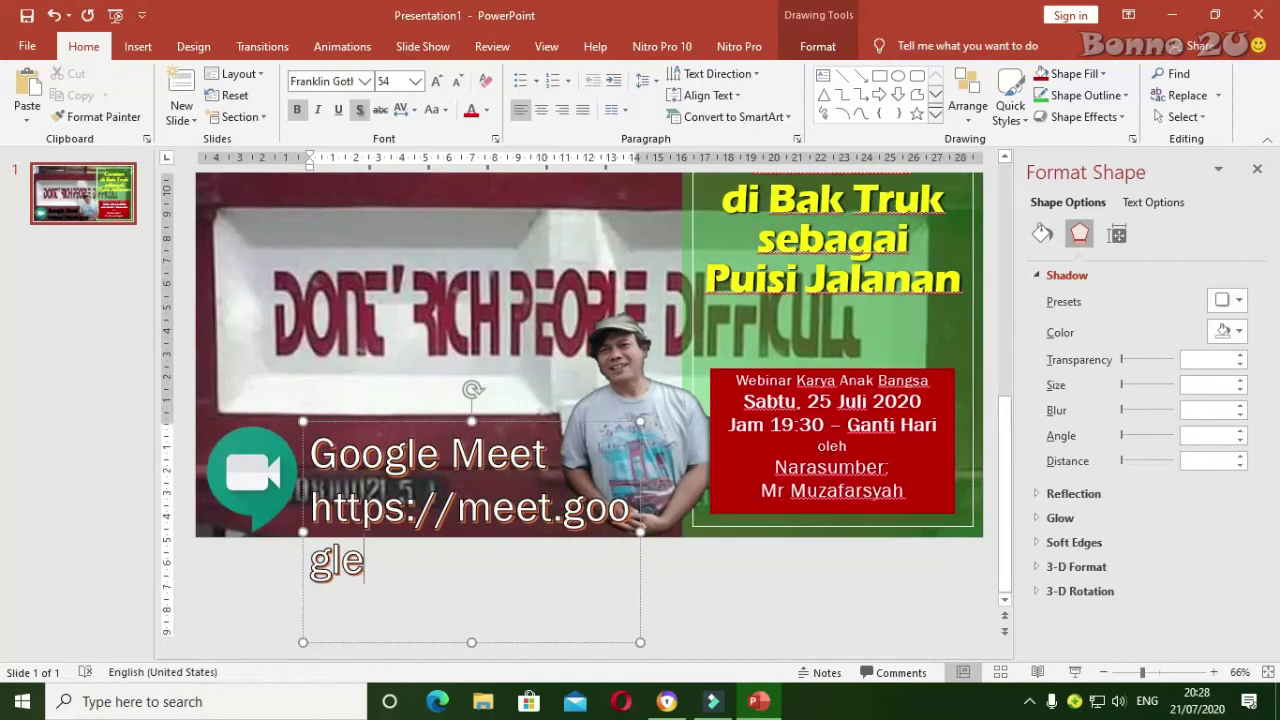
pyautogui.write('/')
pyautogui.write('ADC')
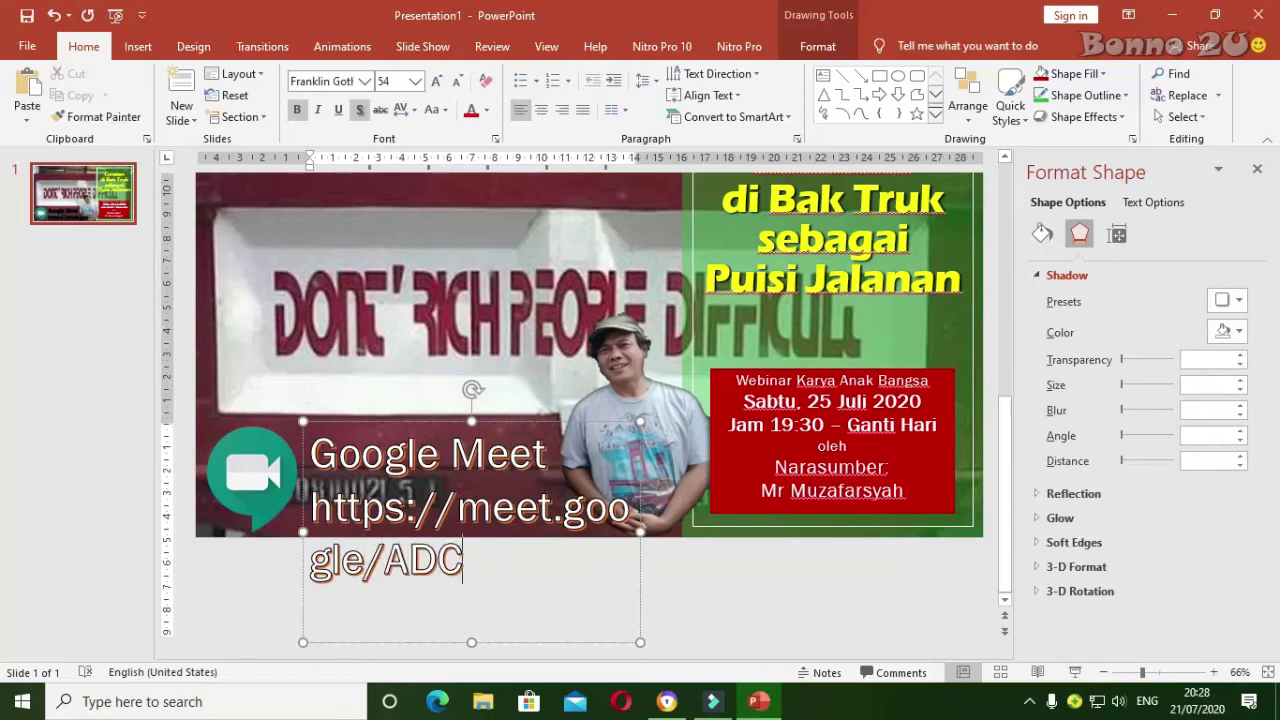
pyautogui.press('BackSpace')
pyautogui.press('BackSpace')
pyautogui.write('b')
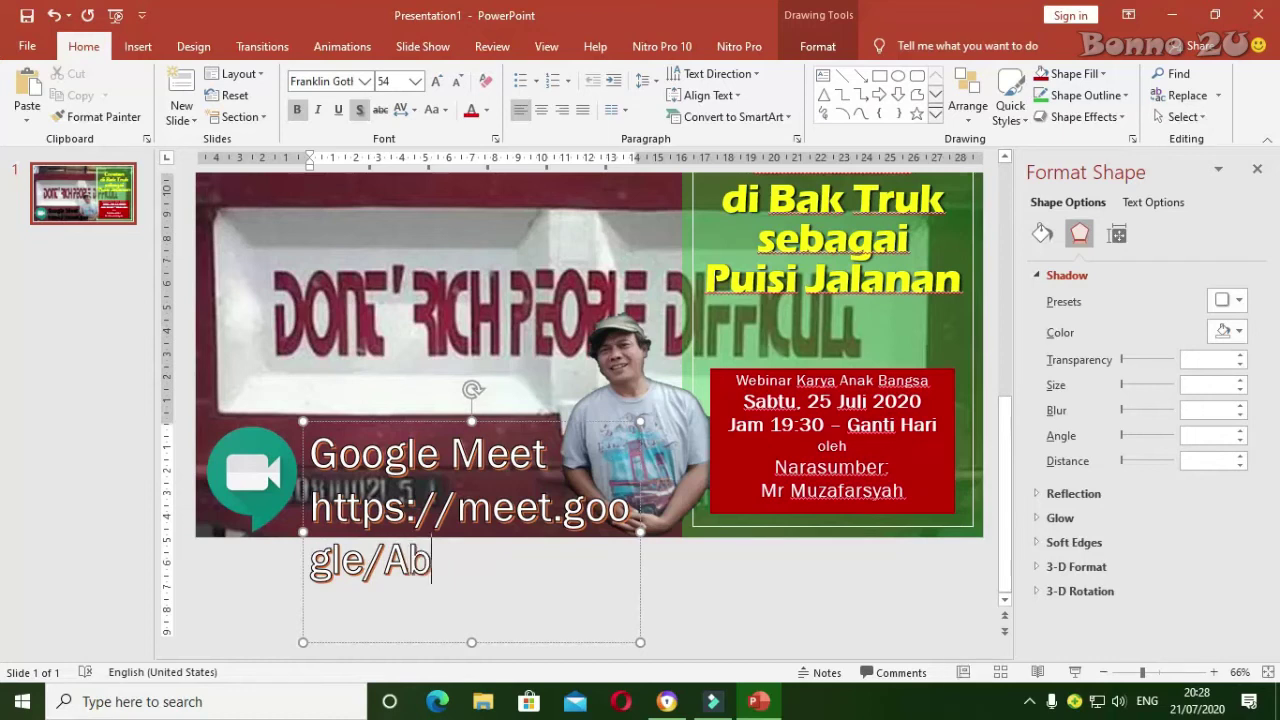
pyautogui.write('c')
pyautogui.press('BackSpace')
pyautogui.press('BackSpace')
pyautogui.write('B')
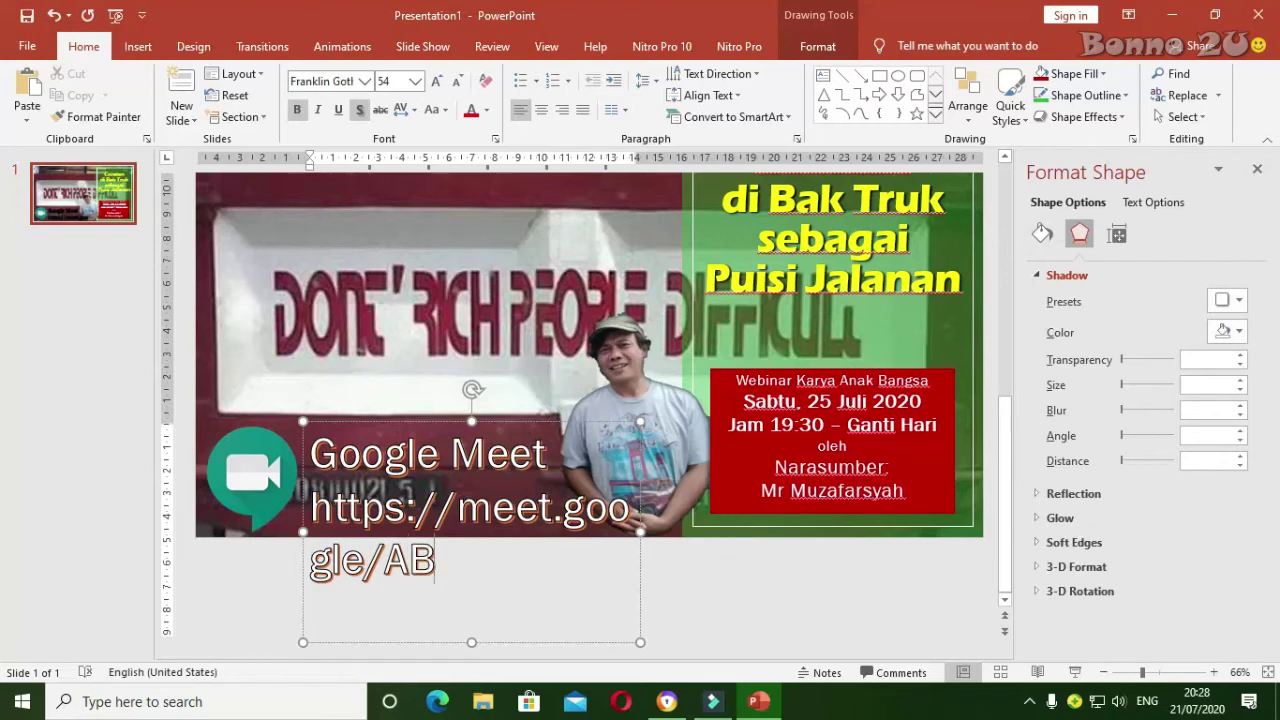
pyautogui.write('C-DEFG-')
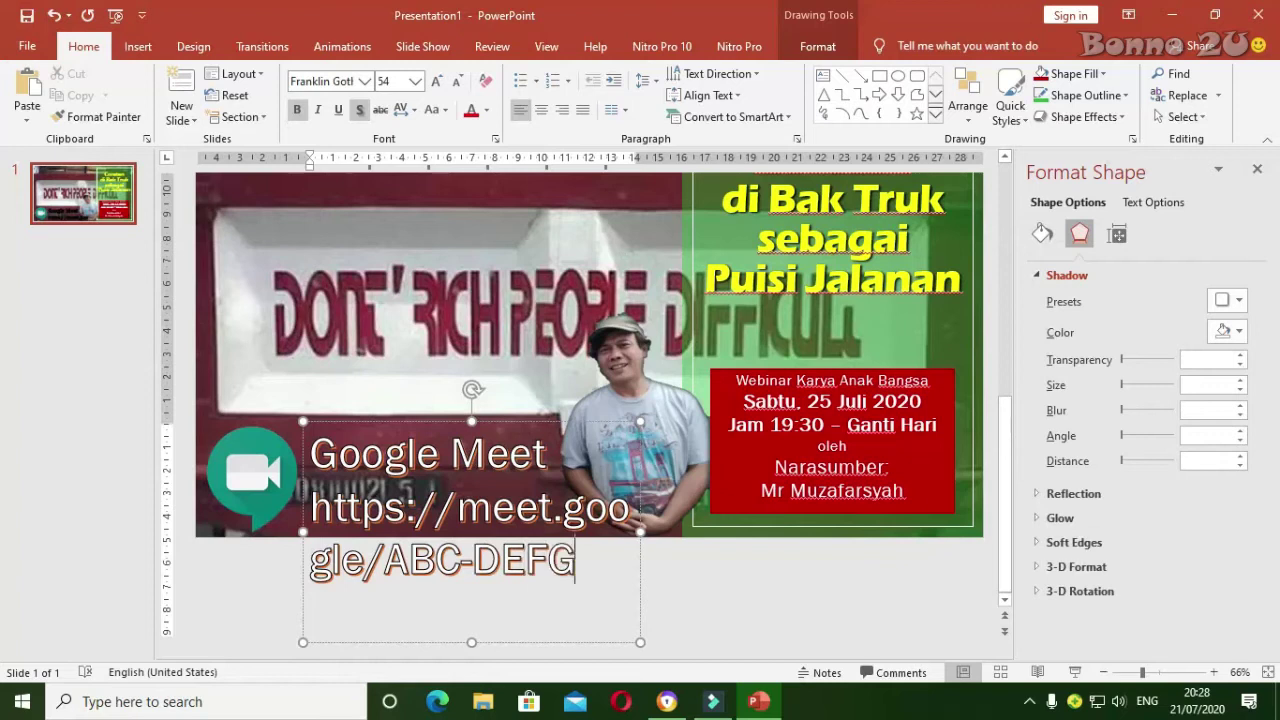
pyautogui.write('HI')
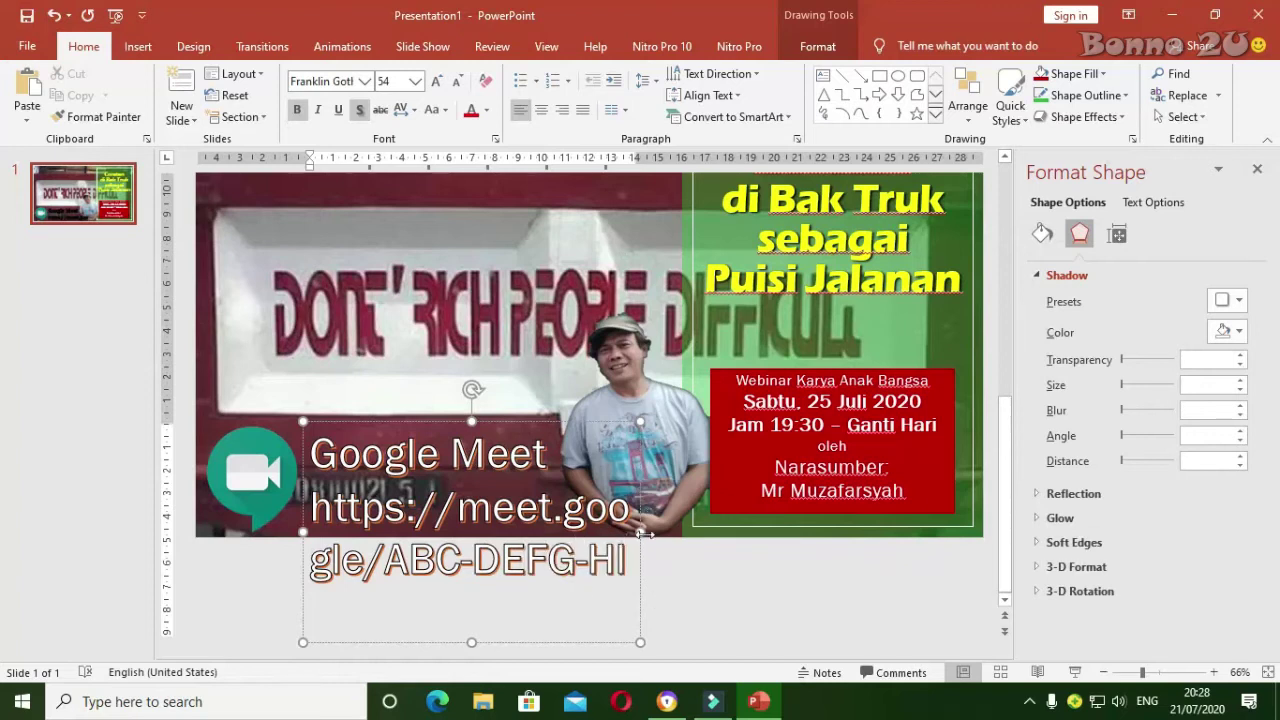
# - Widen the Google Meet text box so the link fits one line, and shrink the text to 28 pt
pyautogui.moveTo(640, 532); pyautogui.dragTo(955, 548)
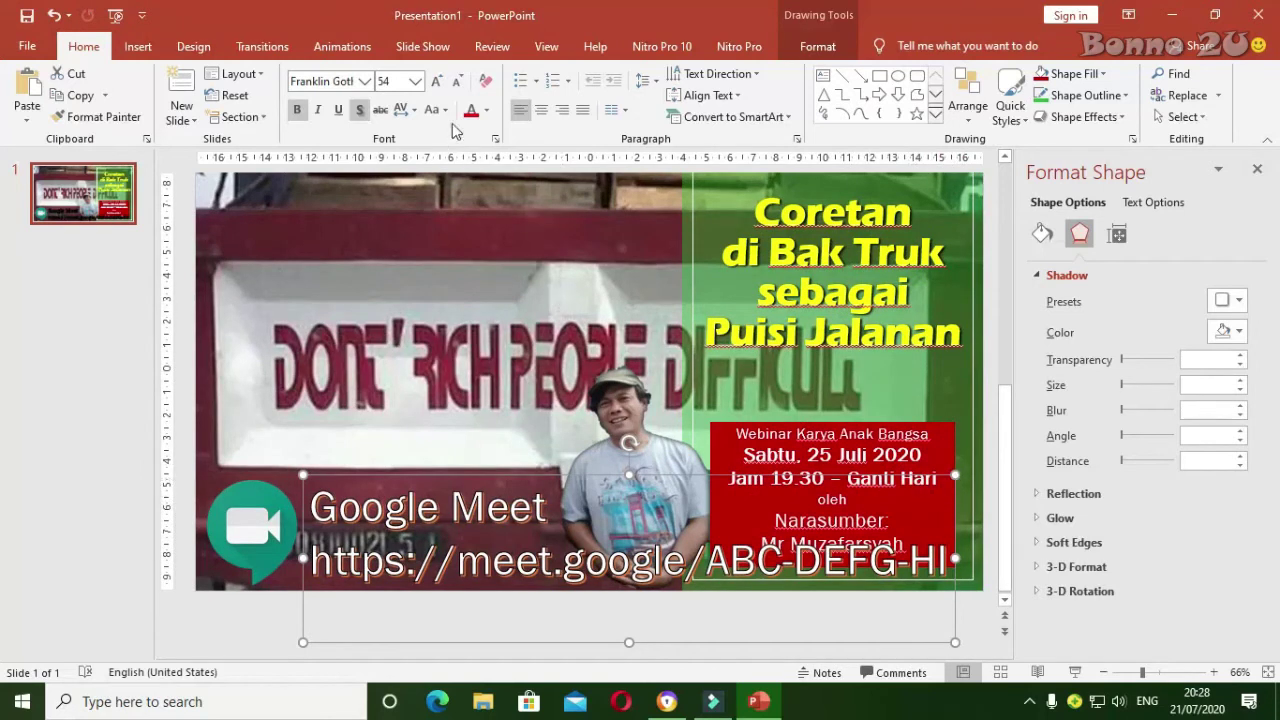
pyautogui.click(457, 82)
pyautogui.click(457, 82)
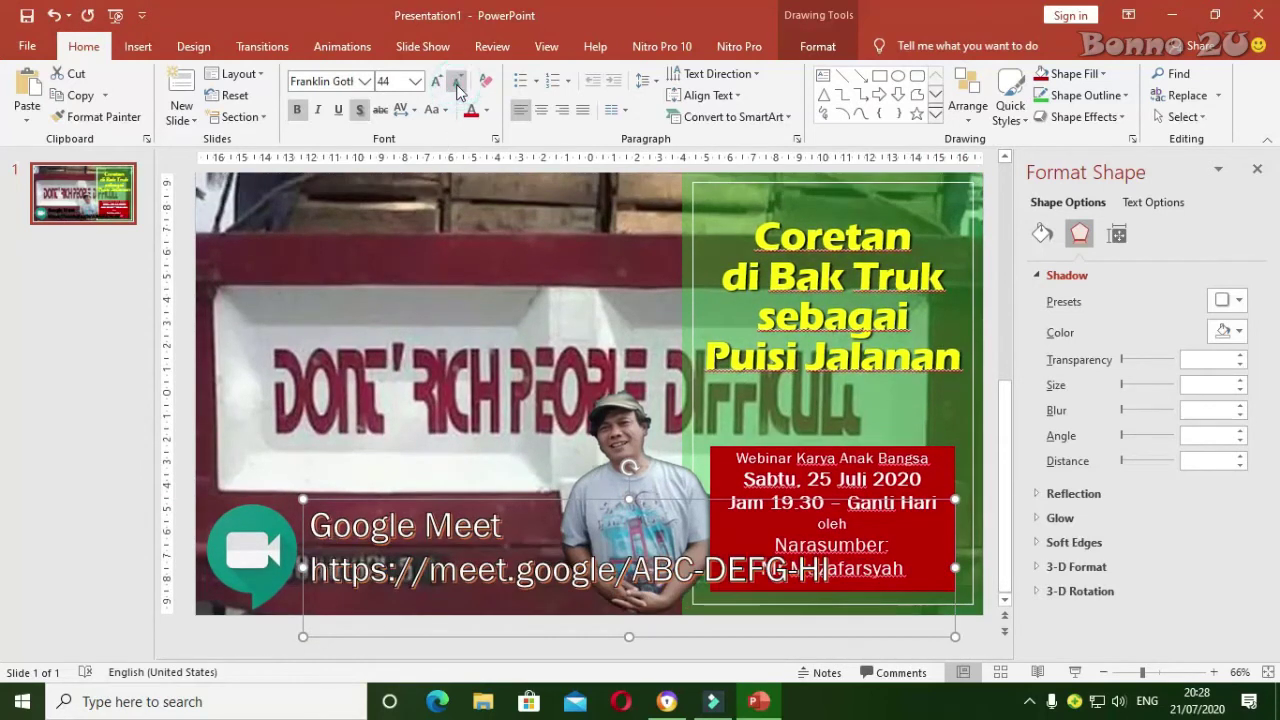
pyautogui.click(406, 493)
pyautogui.click(332, 572)
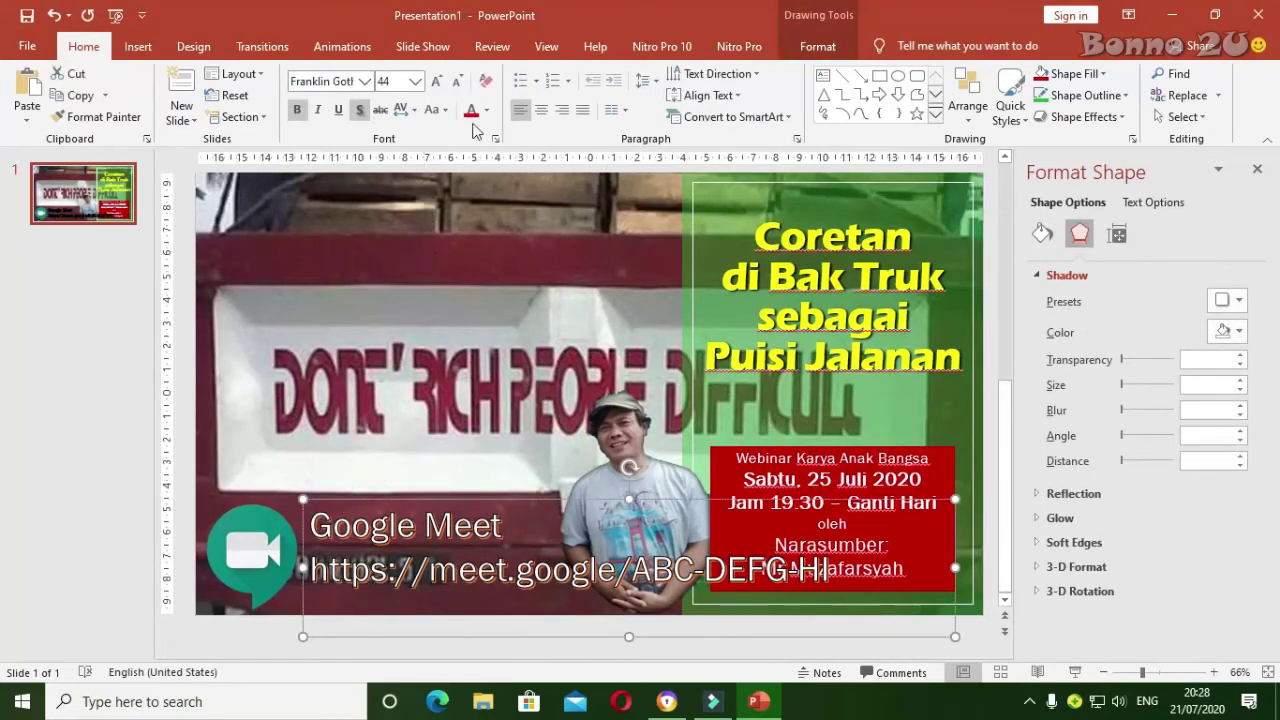
pyautogui.click(459, 82)
pyautogui.click(459, 82)
pyautogui.click(459, 82)
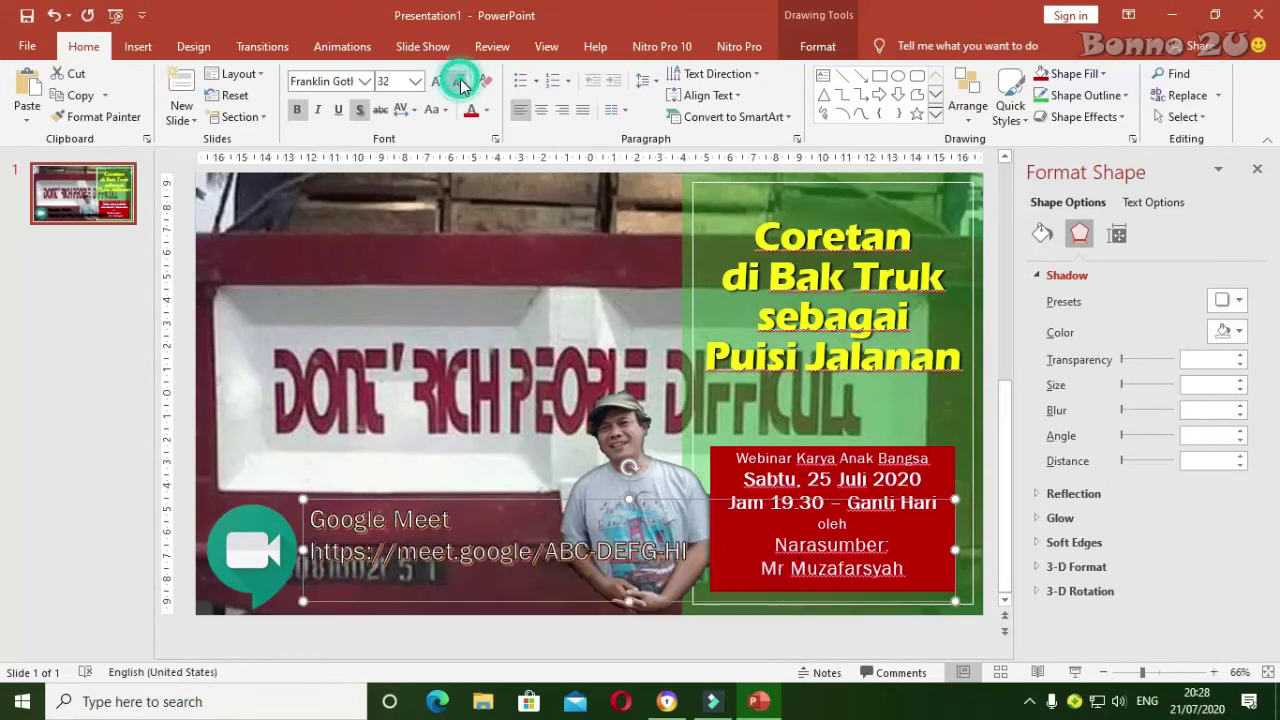
pyautogui.click(459, 82)
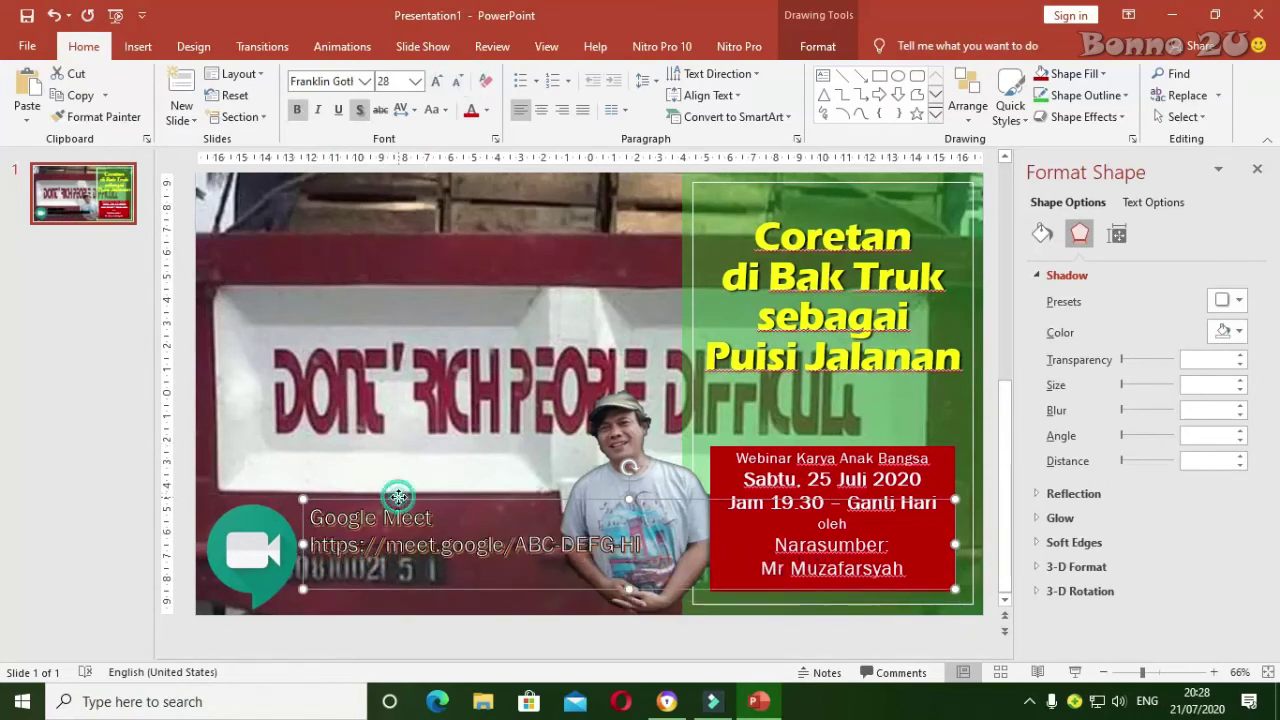
# - Move the Google Meet text beside the logo and select both of its lines
pyautogui.moveTo(398, 497); pyautogui.dragTo(386, 516)
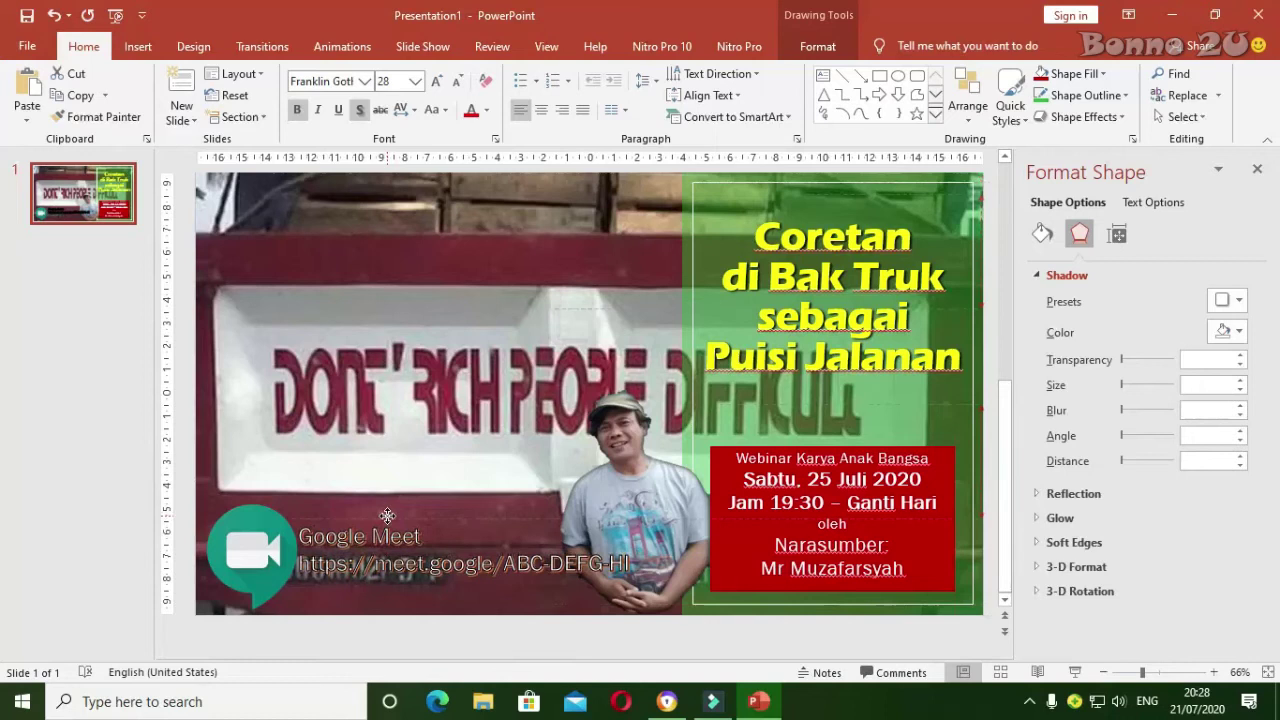
pyautogui.moveTo(387, 516); pyautogui.dragTo(387, 516)
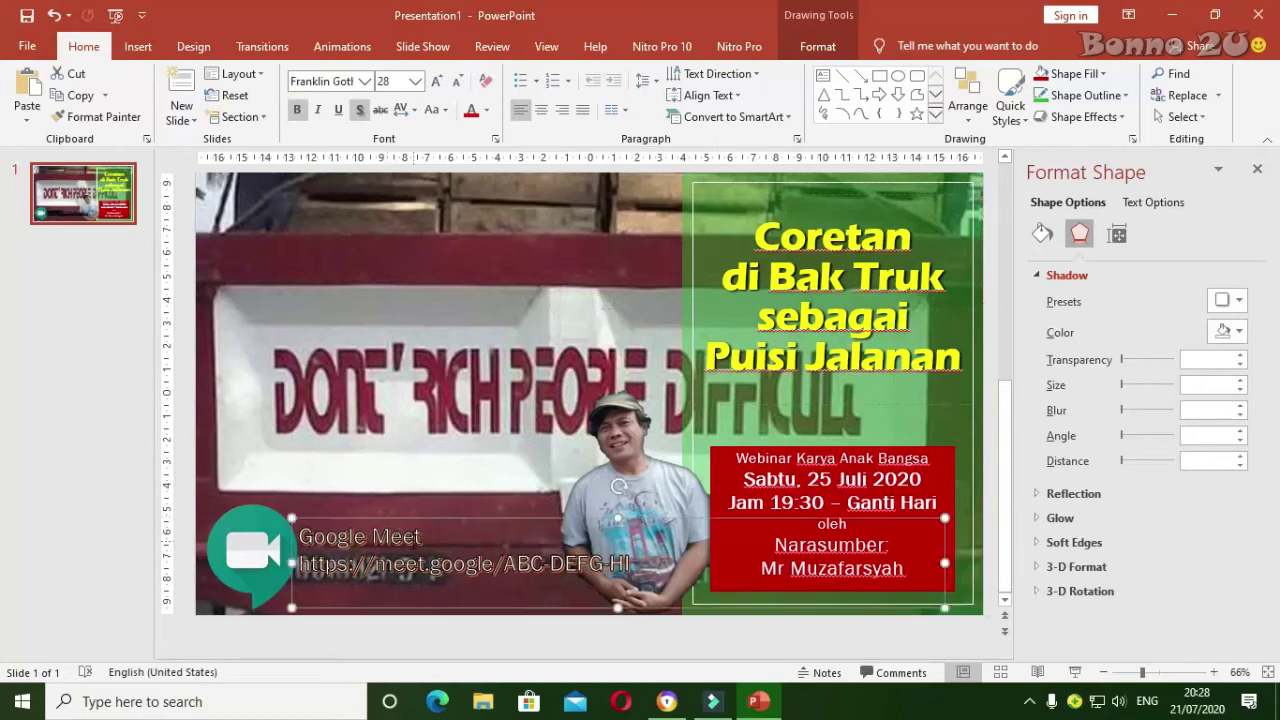
pyautogui.click(328, 537)
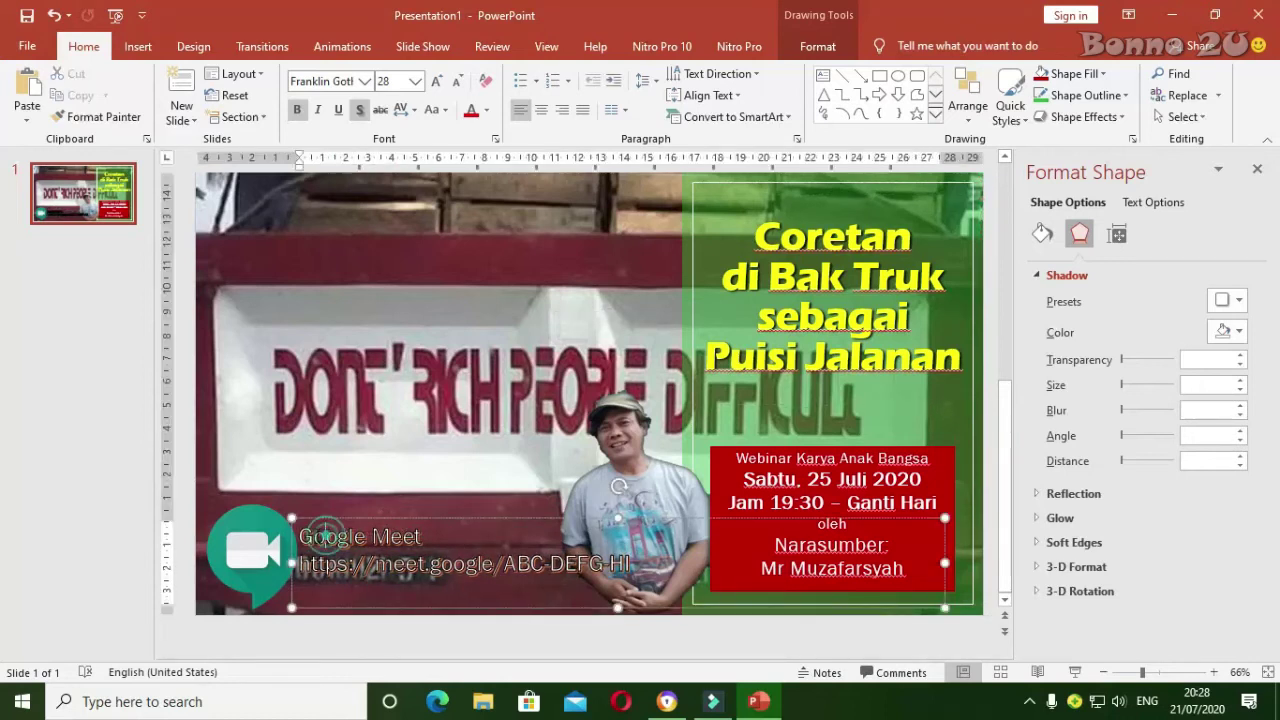
pyautogui.moveTo(298, 530)
pyautogui.mouseDown()
pyautogui.moveTo(375, 563)
pyautogui.moveTo(527, 567)
pyautogui.mouseUp()
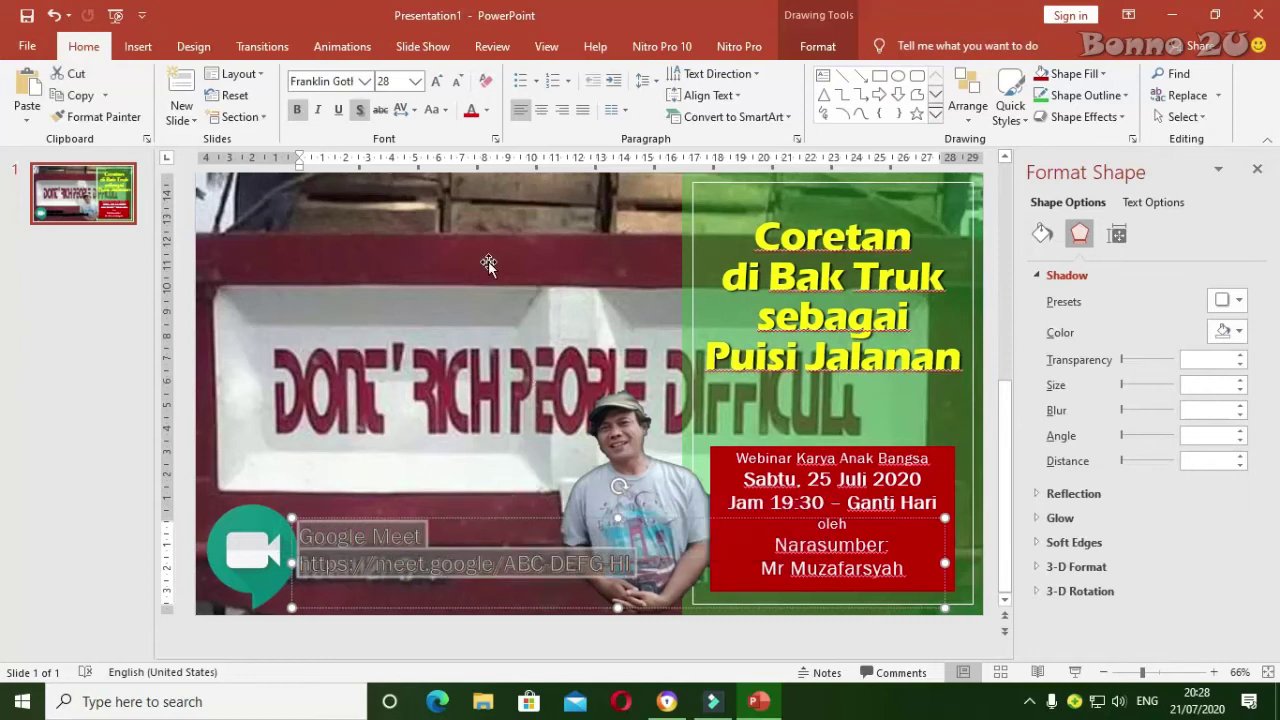
pyautogui.click(365, 82)
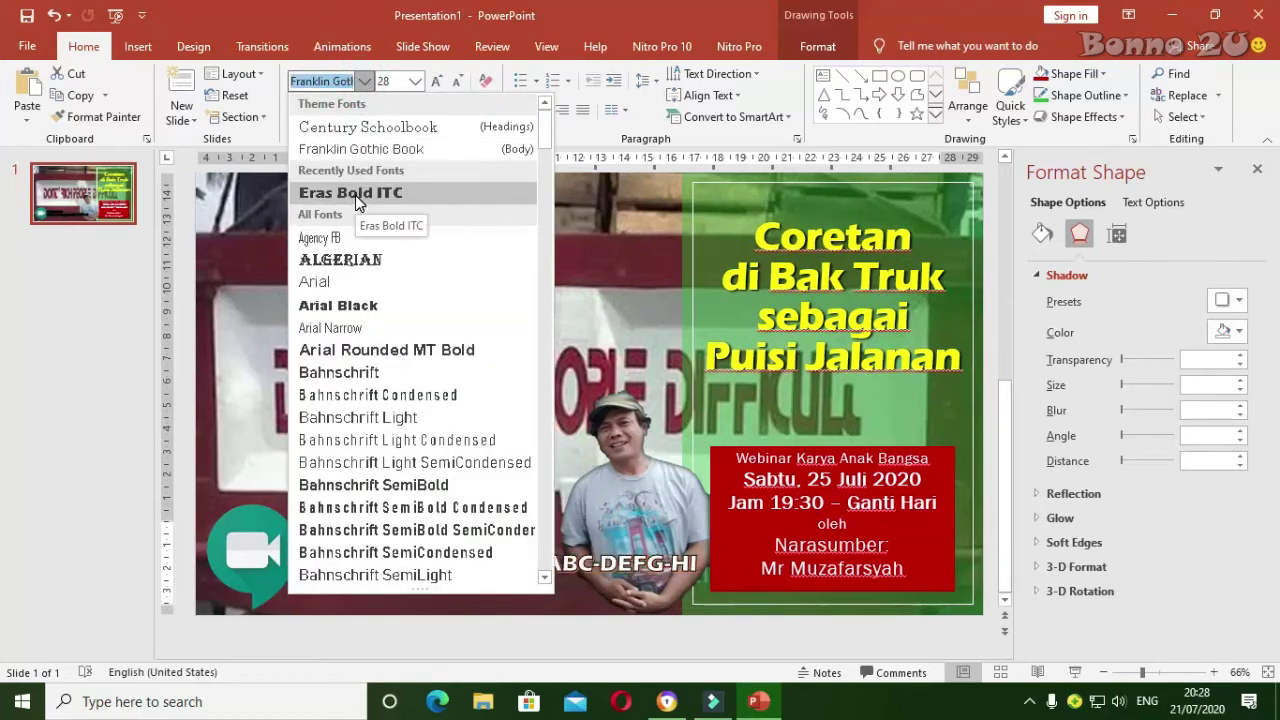
# - Set the Google Meet name and link in Arial Black, undoing an accidental resize
pyautogui.click(366, 308)
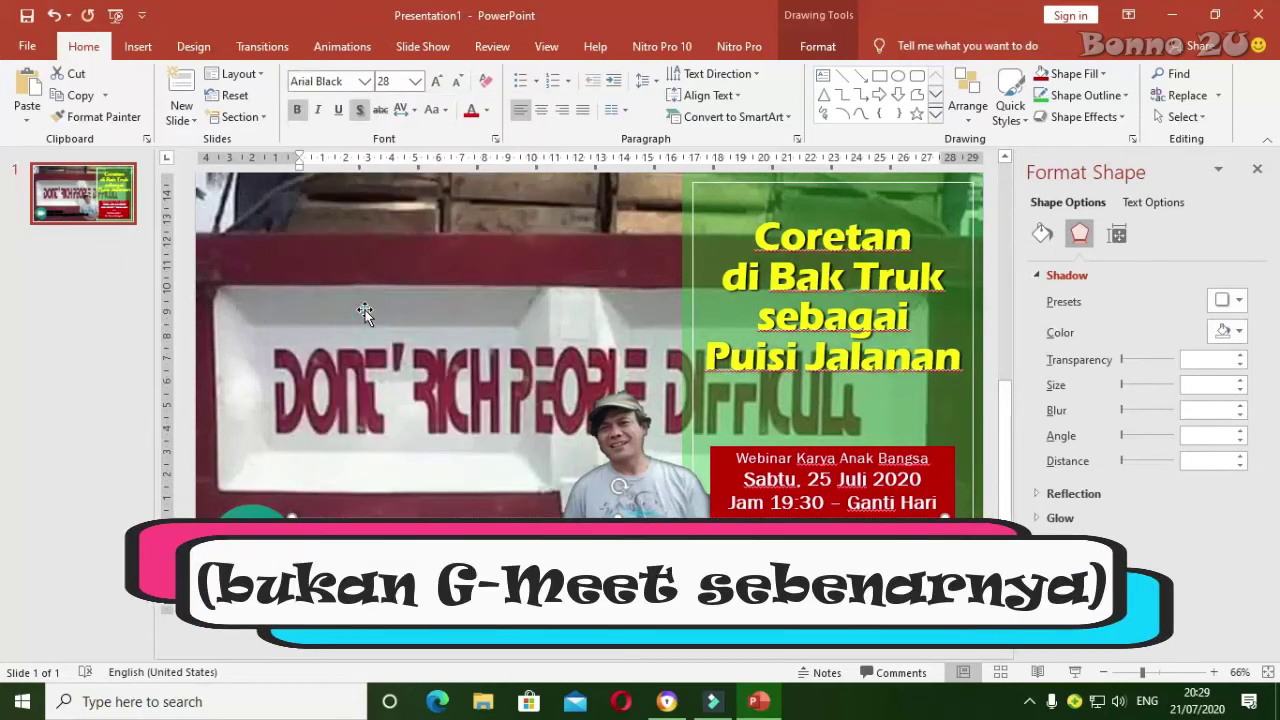
pyautogui.click(619, 487)
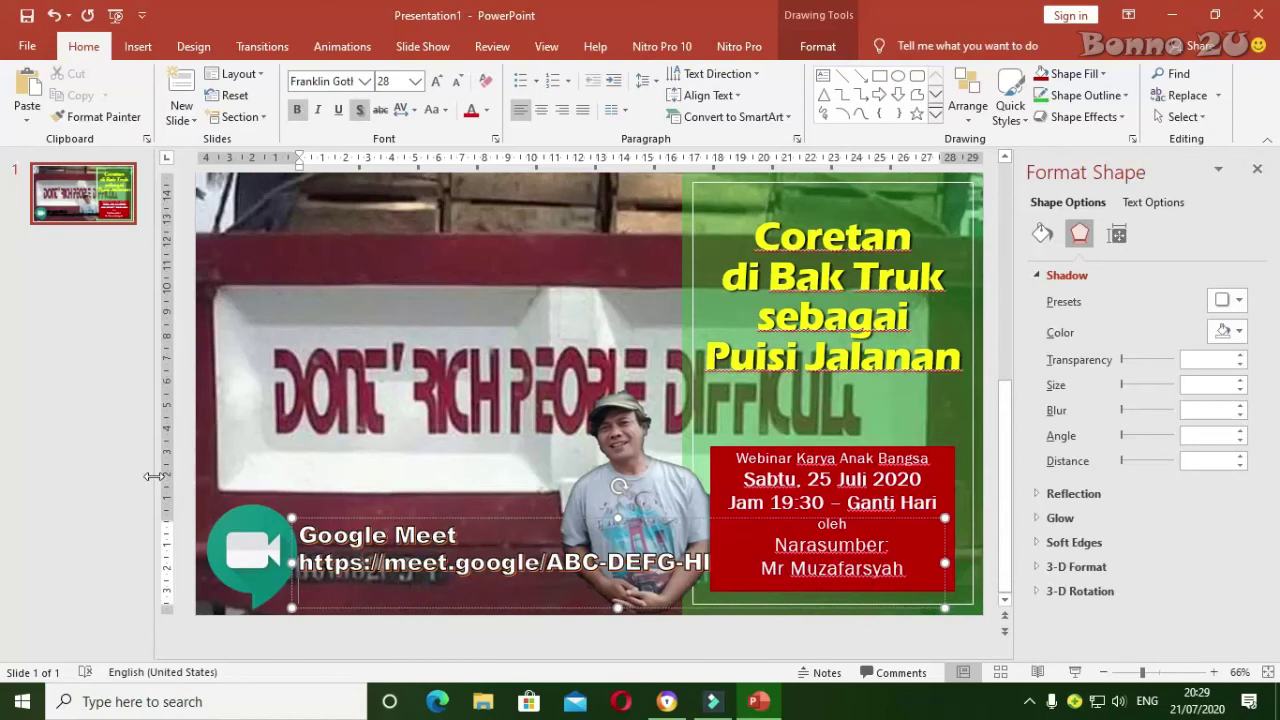
pyautogui.click(383, 560)
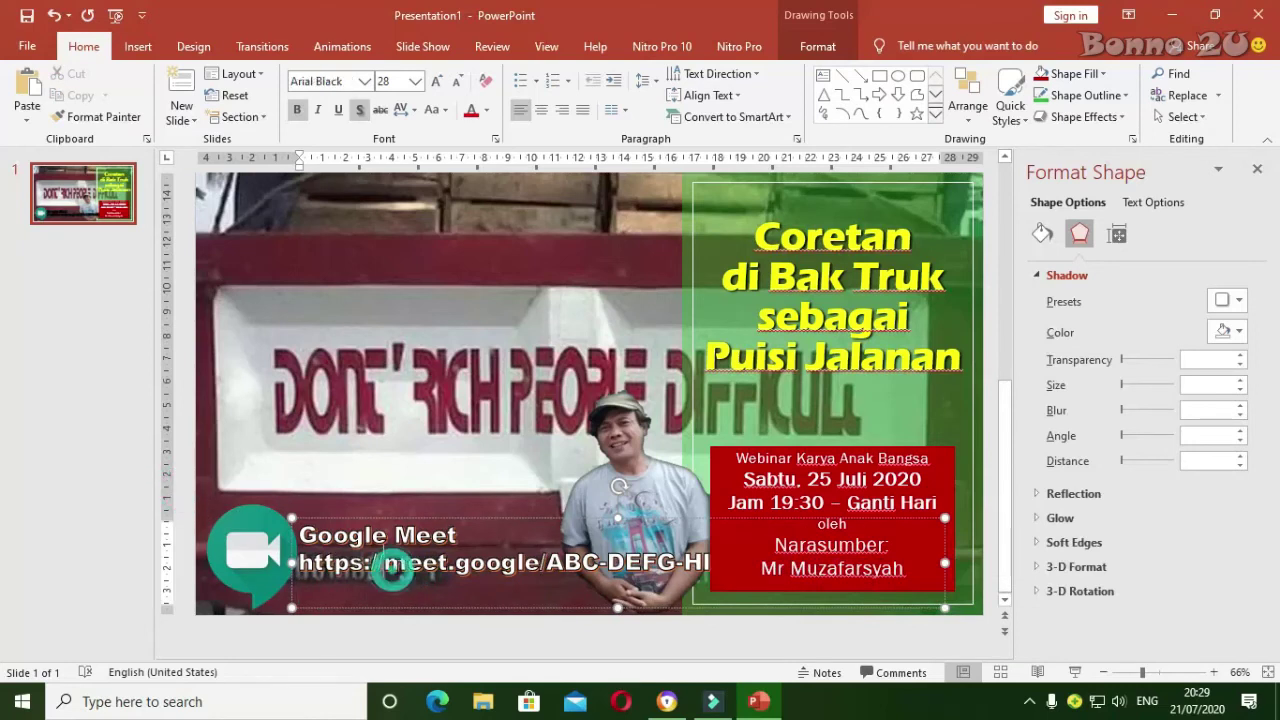
pyautogui.click(615, 608)
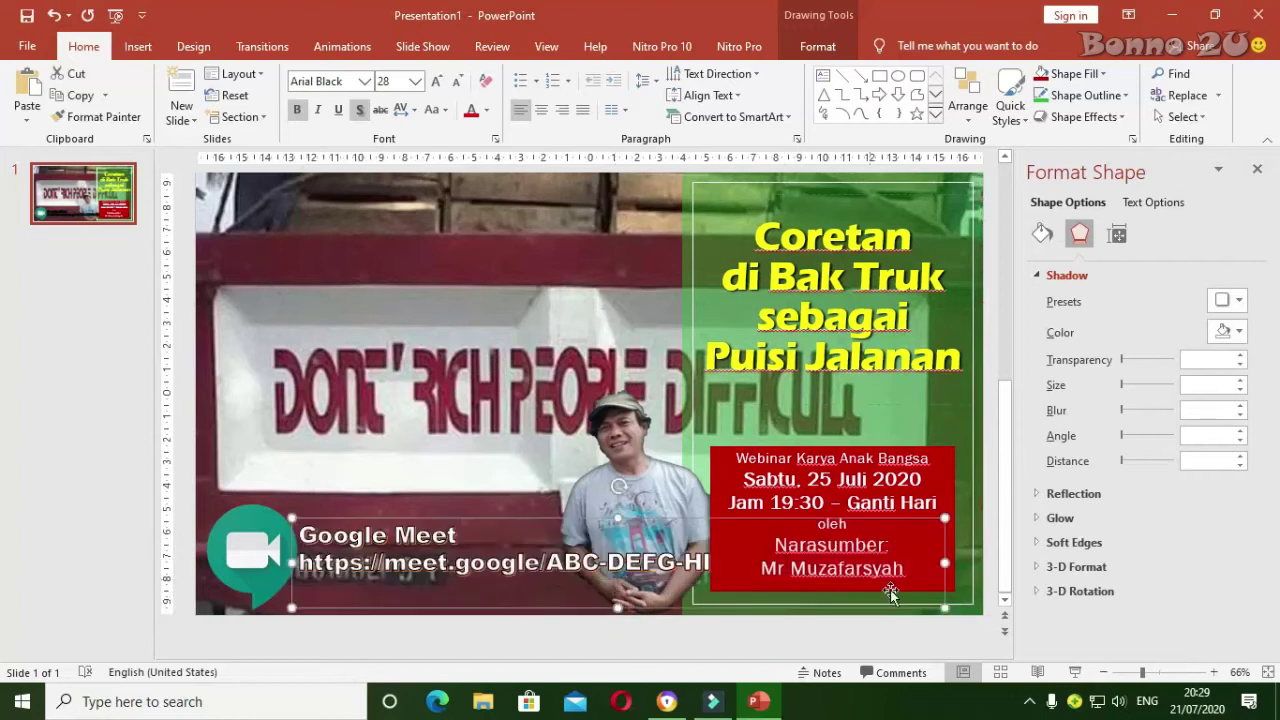
pyautogui.click(404, 590)
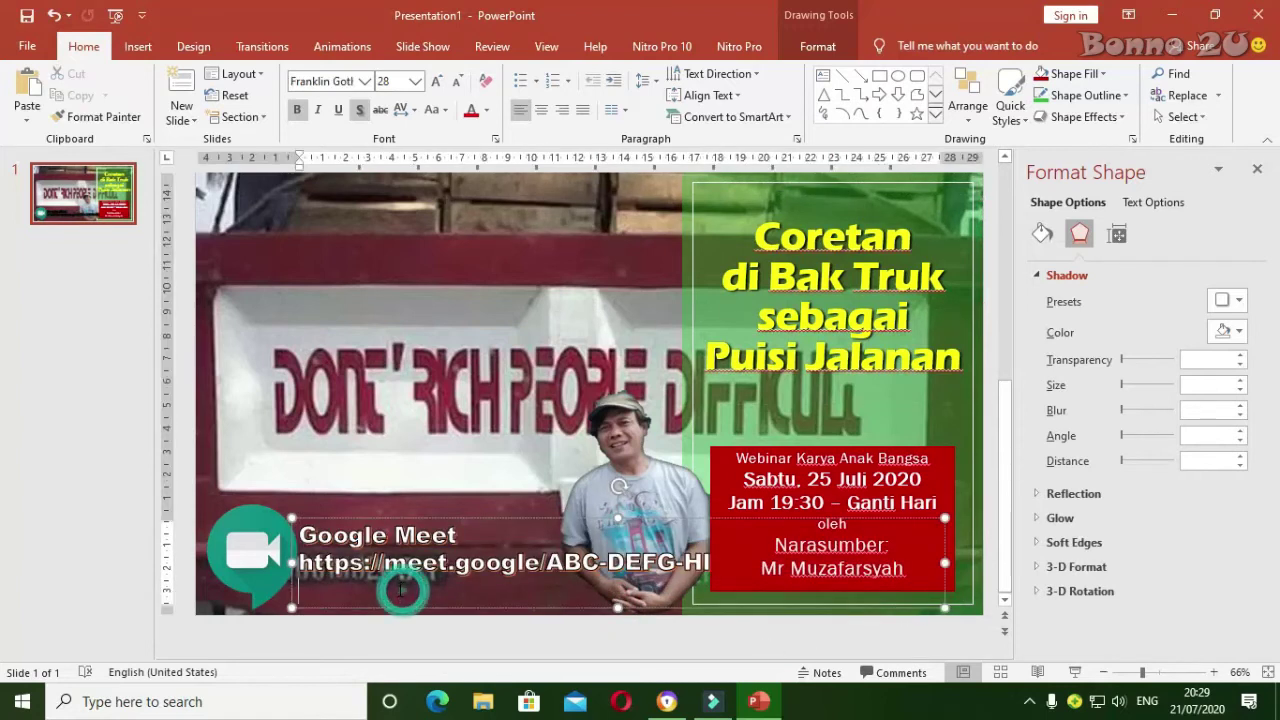
pyautogui.hotkey('ctrl', 'z')
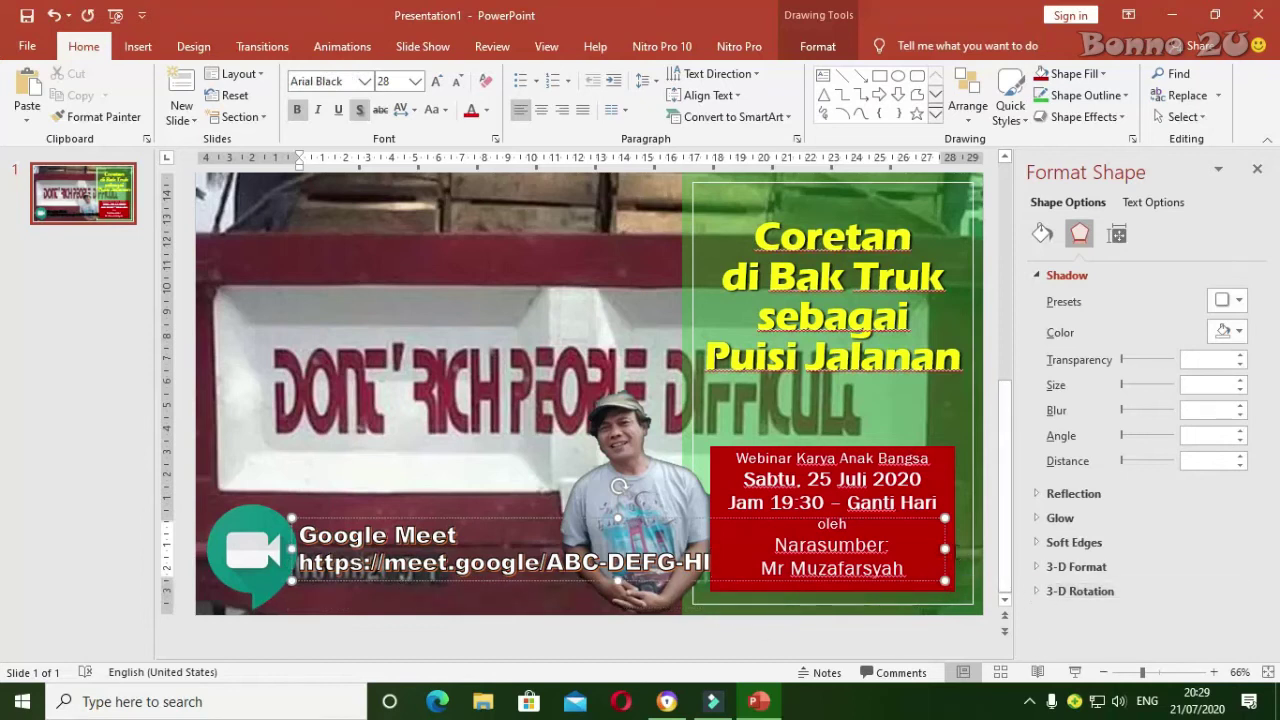
# - Nudge the Google Meet text box slightly down and right beside the logo, then reselect its text
pyautogui.moveTo(792, 540); pyautogui.dragTo(718, 540)
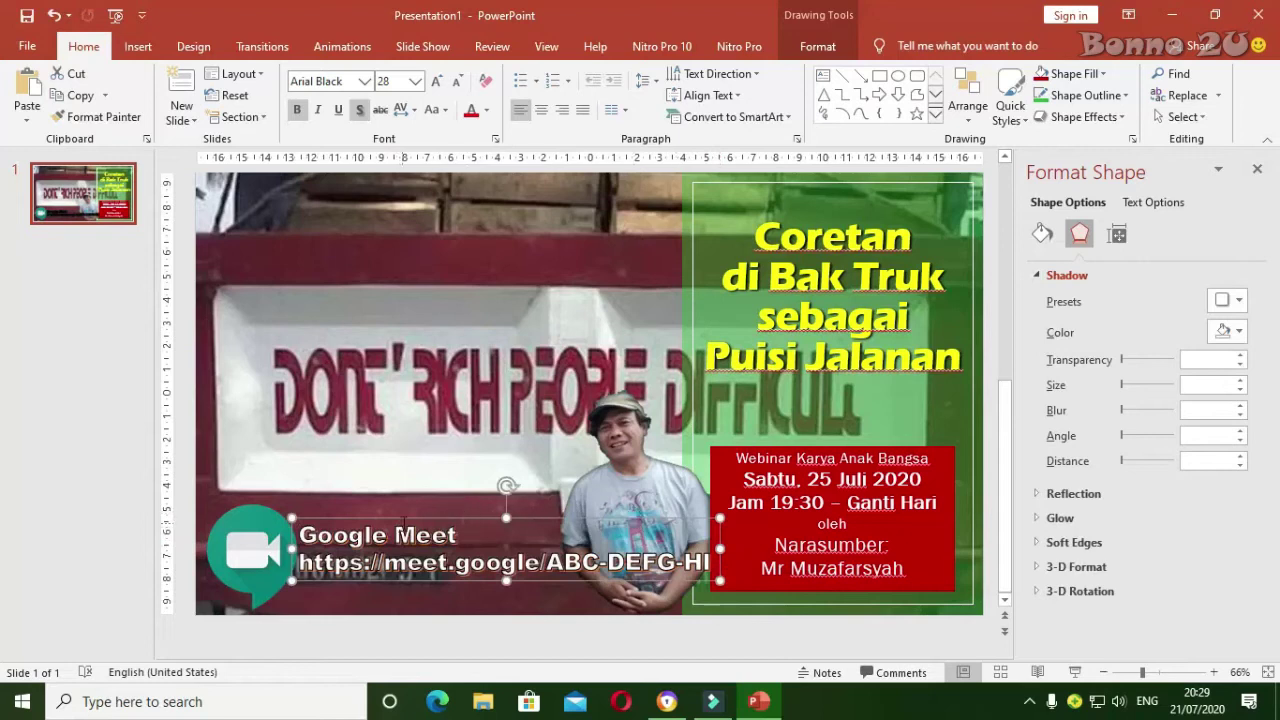
pyautogui.moveTo(407, 518); pyautogui.dragTo(407, 526)
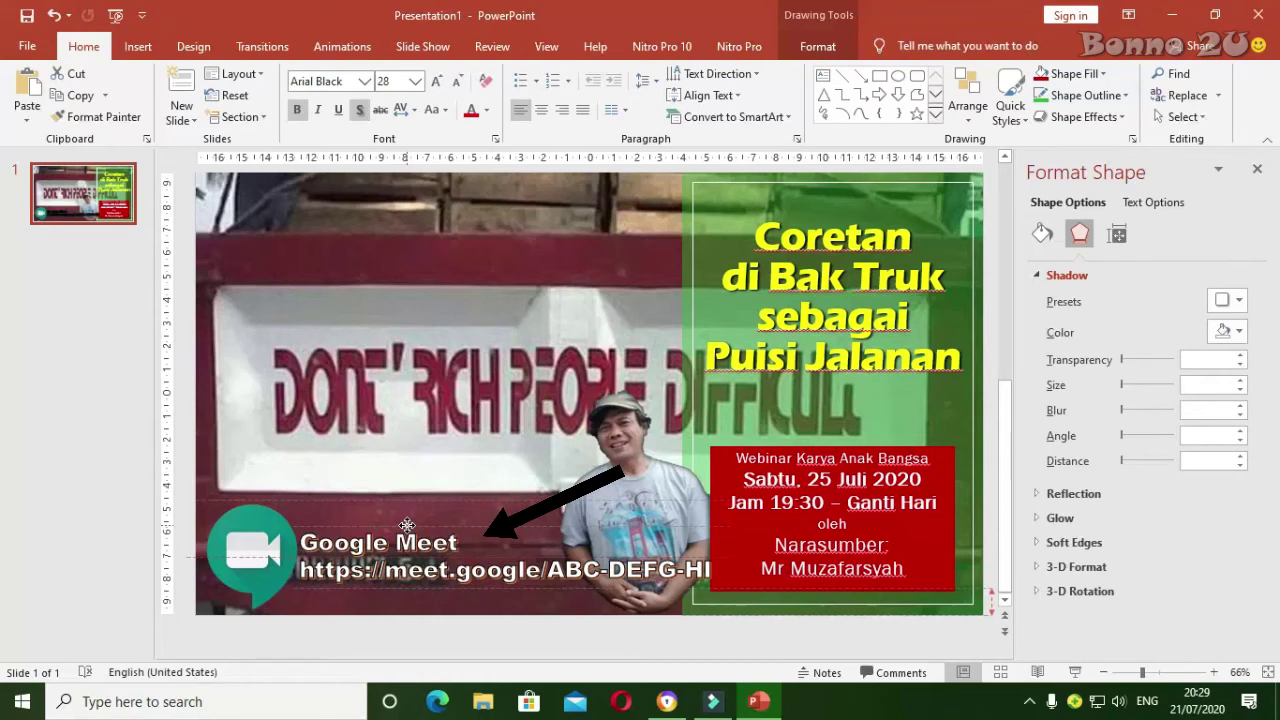
pyautogui.moveTo(407, 525); pyautogui.dragTo(409, 525)
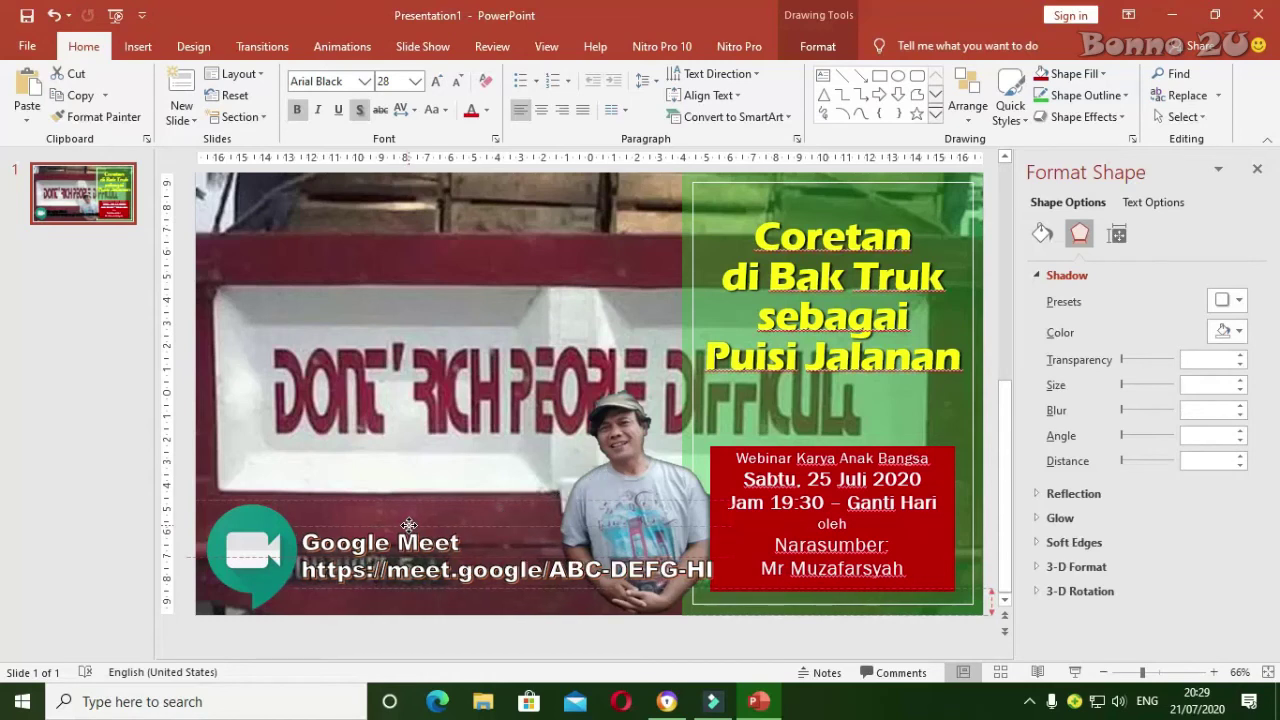
pyautogui.click(409, 525)
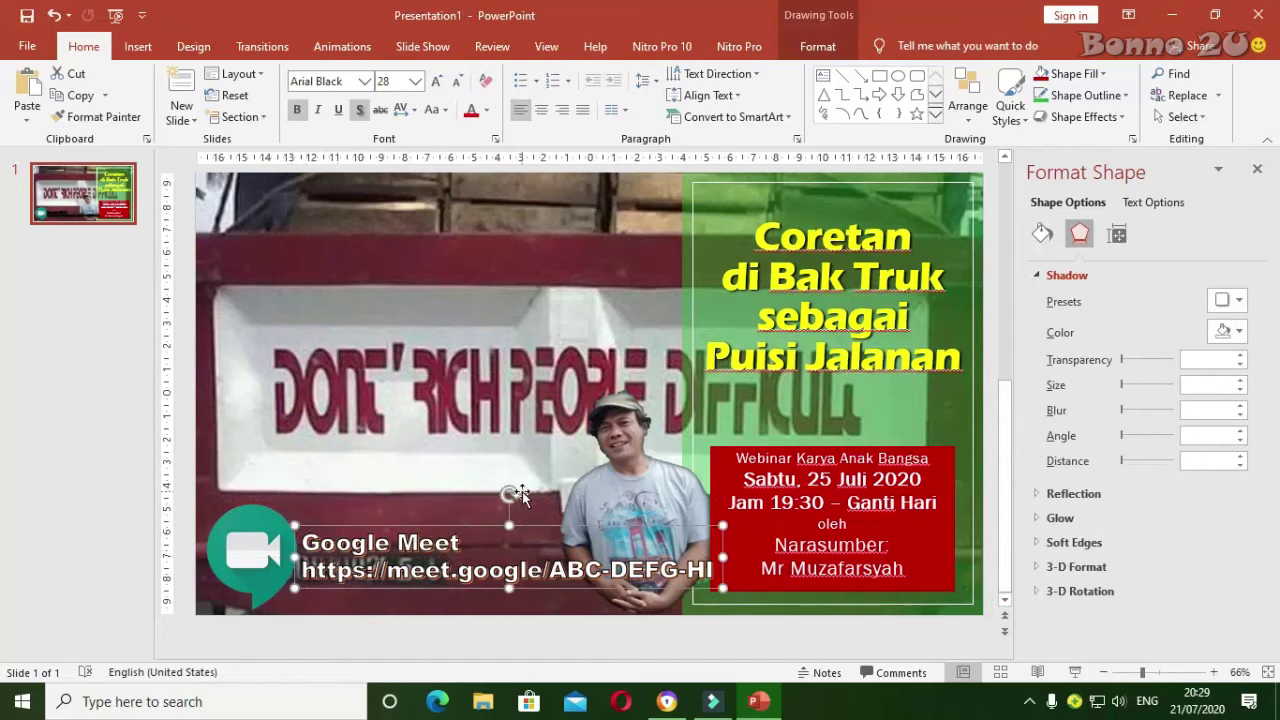
pyautogui.click(553, 507)
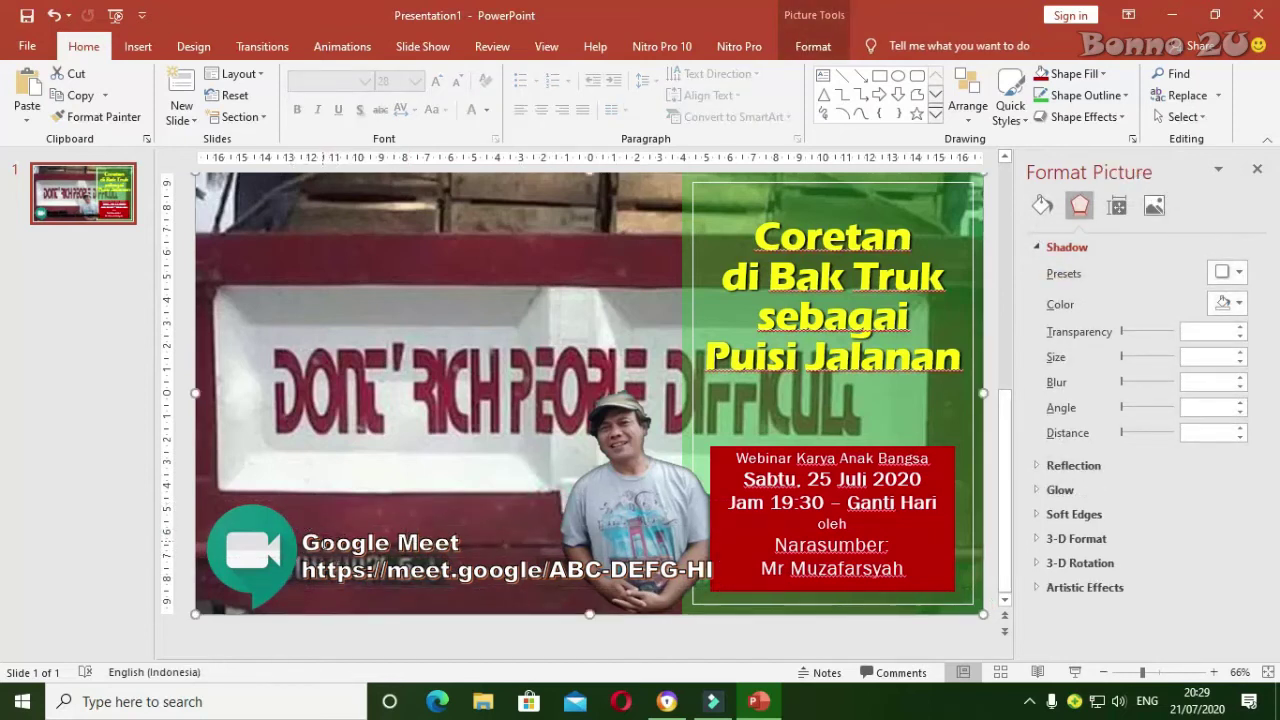
pyautogui.moveTo(310, 543); pyautogui.dragTo(688, 585)
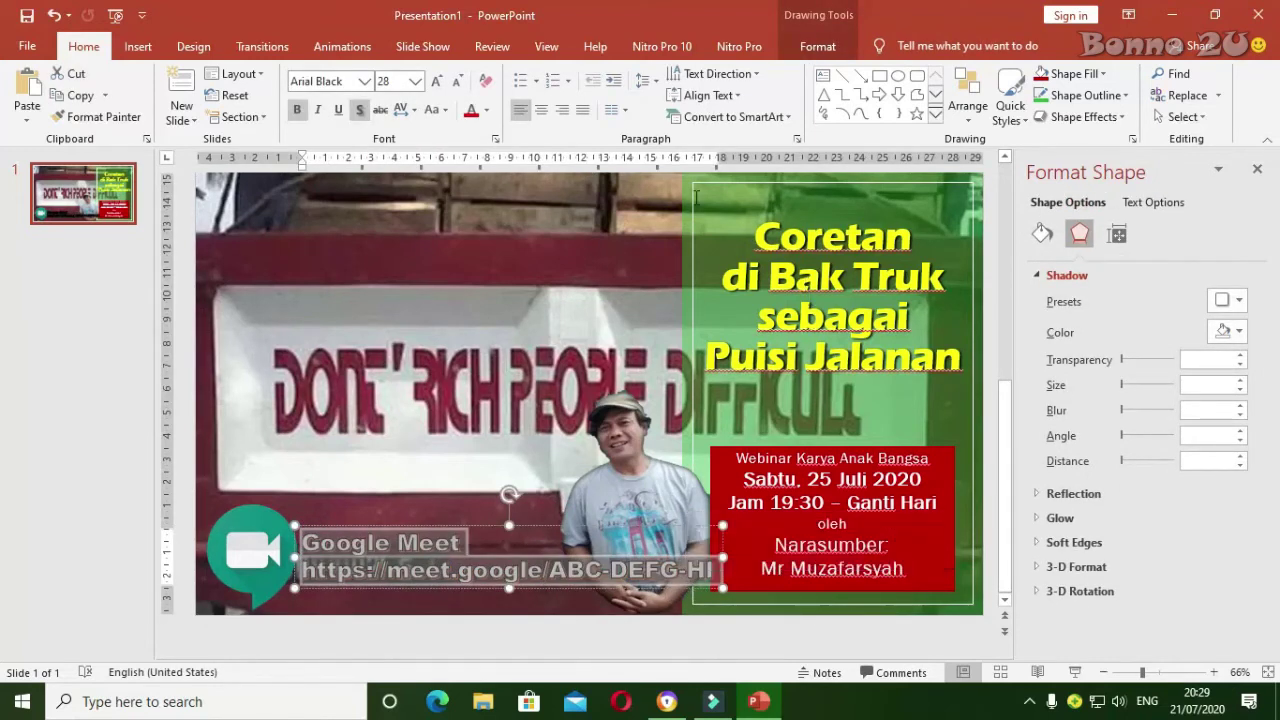
pyautogui.click(820, 50)
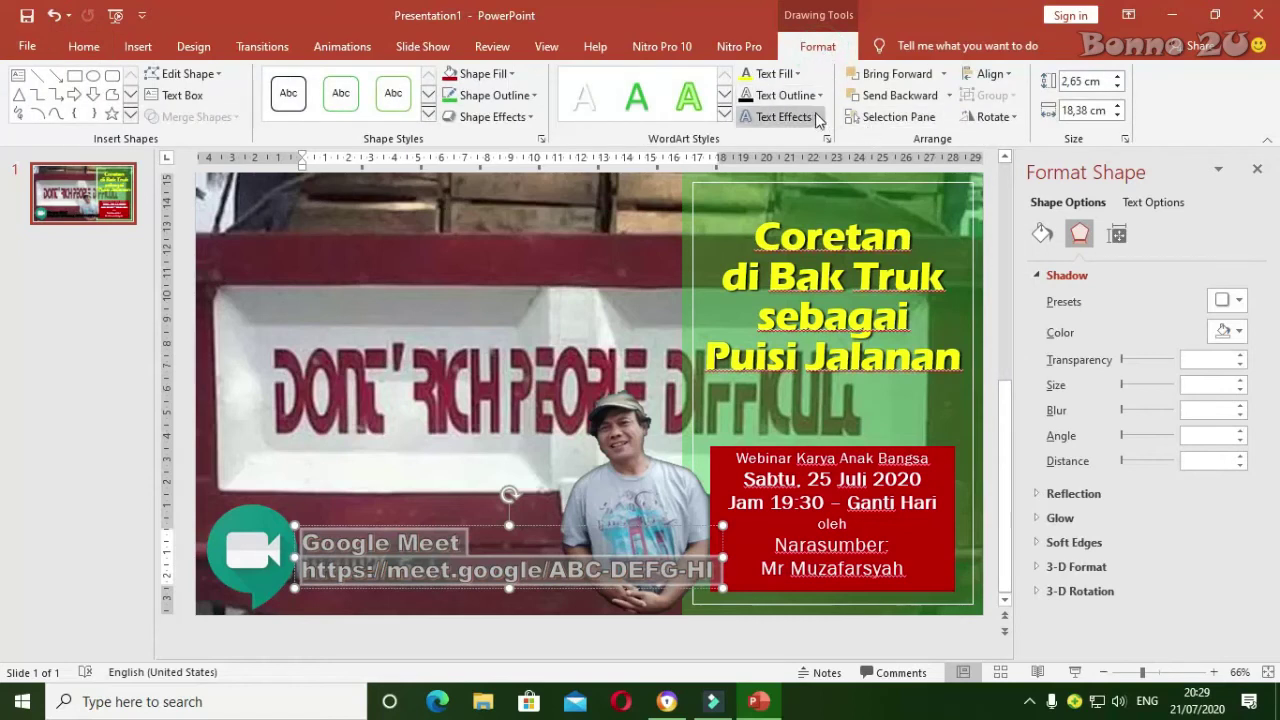
# - Apply a shadow preset to the Google Meet text and raise its blur and distance
pyautogui.click(818, 117)
pyautogui.moveTo(822, 325)
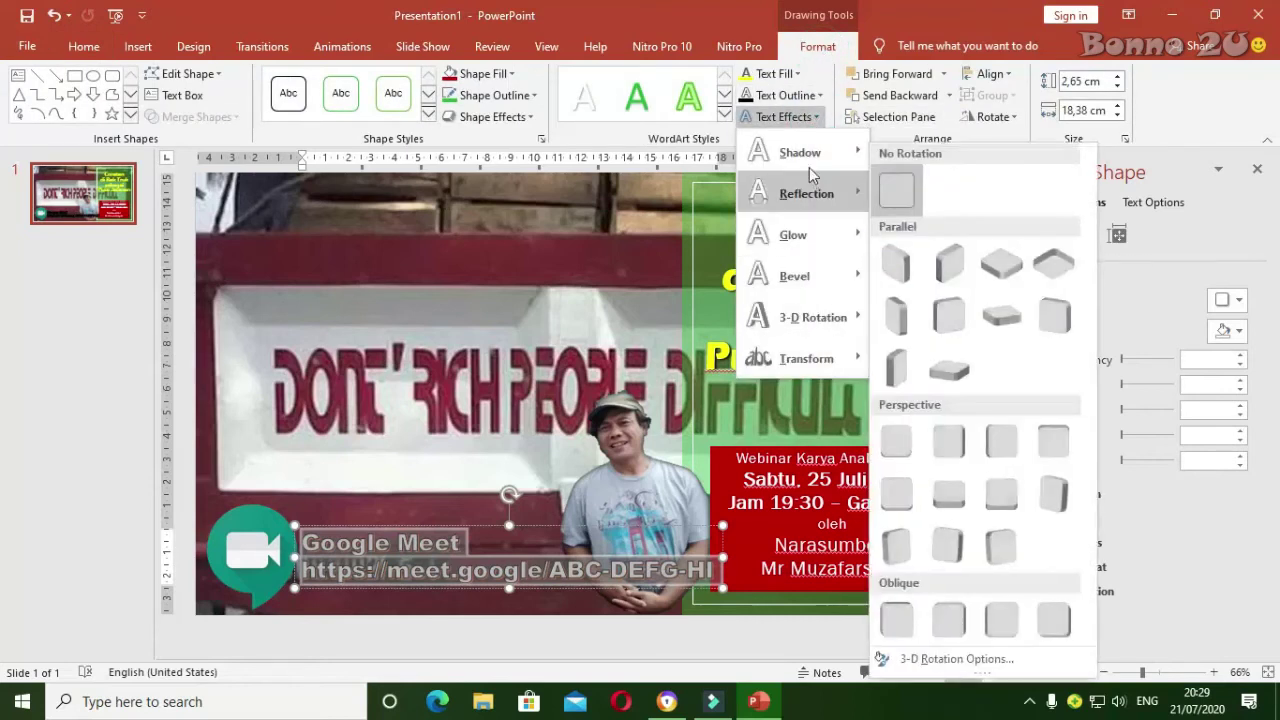
pyautogui.moveTo(820, 156)
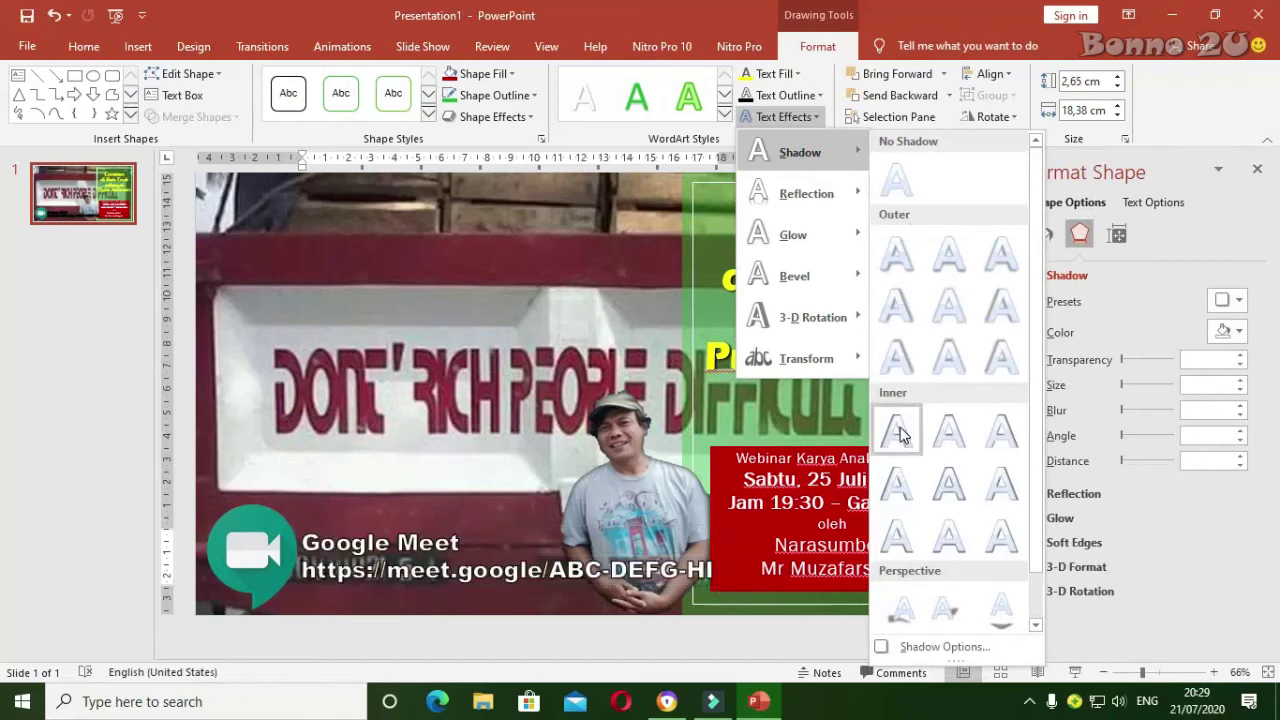
pyautogui.click(921, 647)
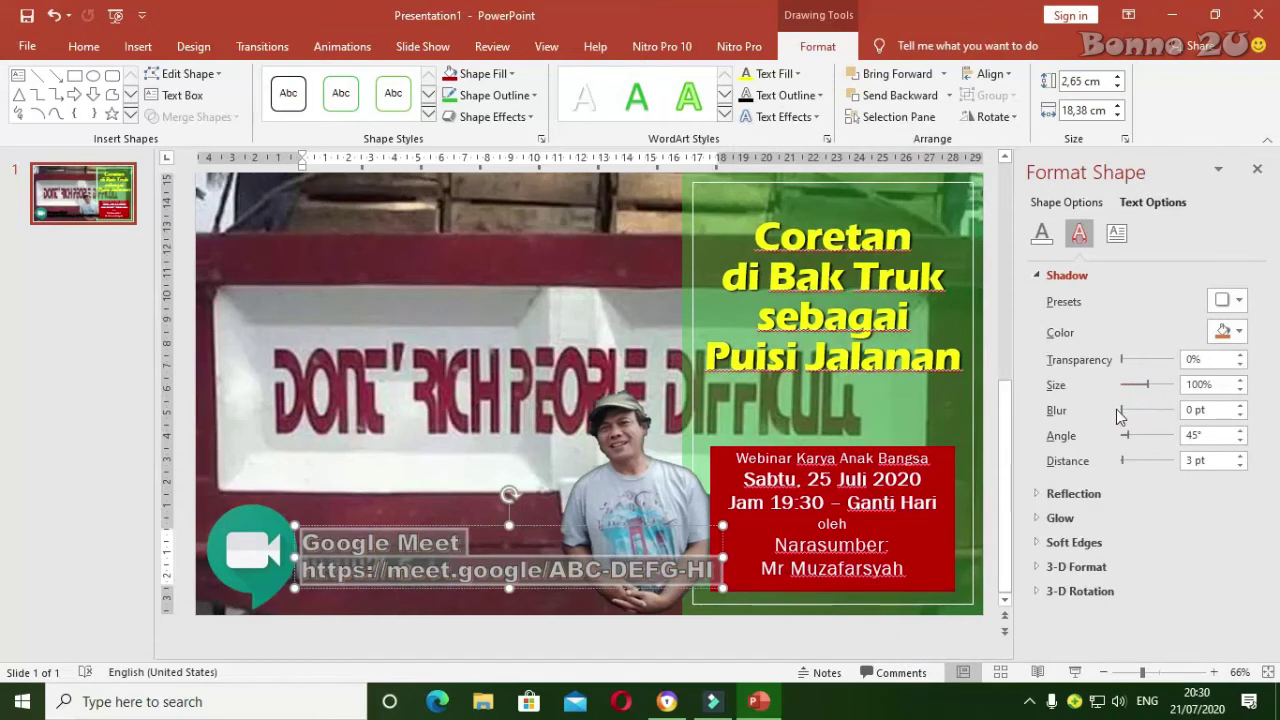
pyautogui.moveTo(1123, 409); pyautogui.dragTo(1126, 410)
pyautogui.moveTo(1123, 461); pyautogui.dragTo(1128, 462)
pyautogui.click(1239, 455)
pyautogui.click(1239, 455)
pyautogui.click(1239, 455)
pyautogui.click(1239, 455)
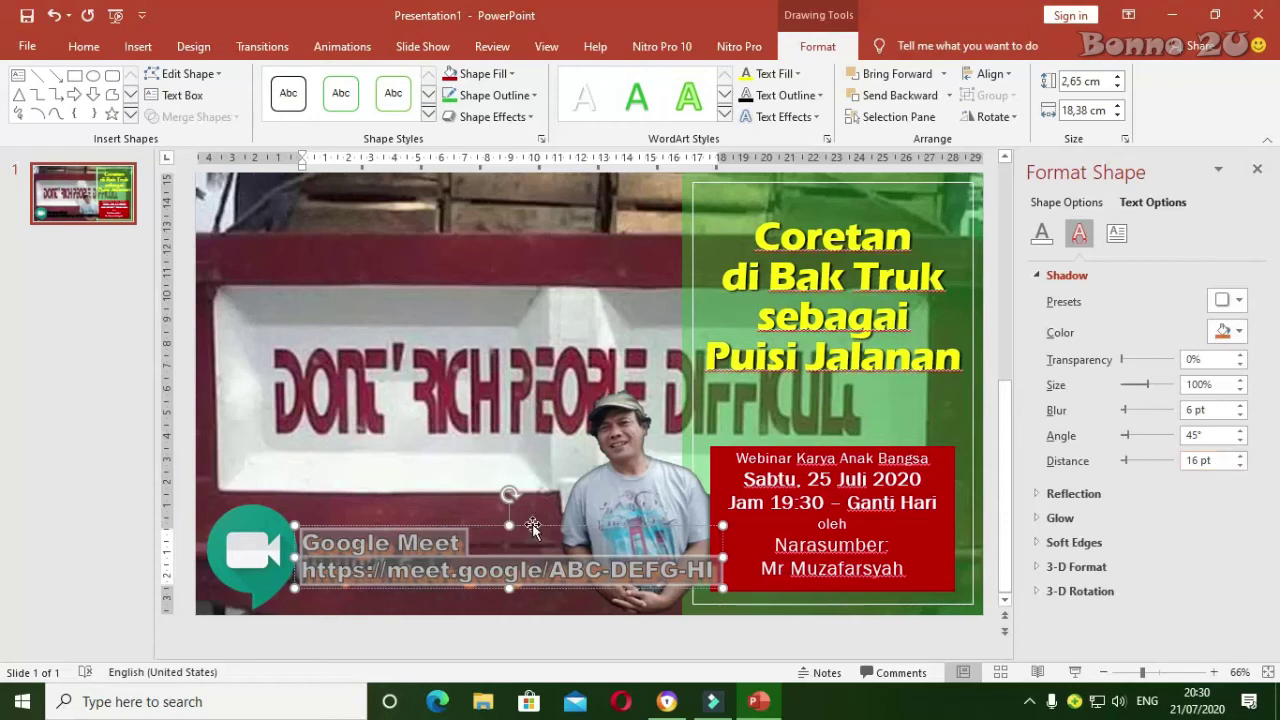
# - Make the text shadow black with a 4 pt blur
pyautogui.click(520, 548)
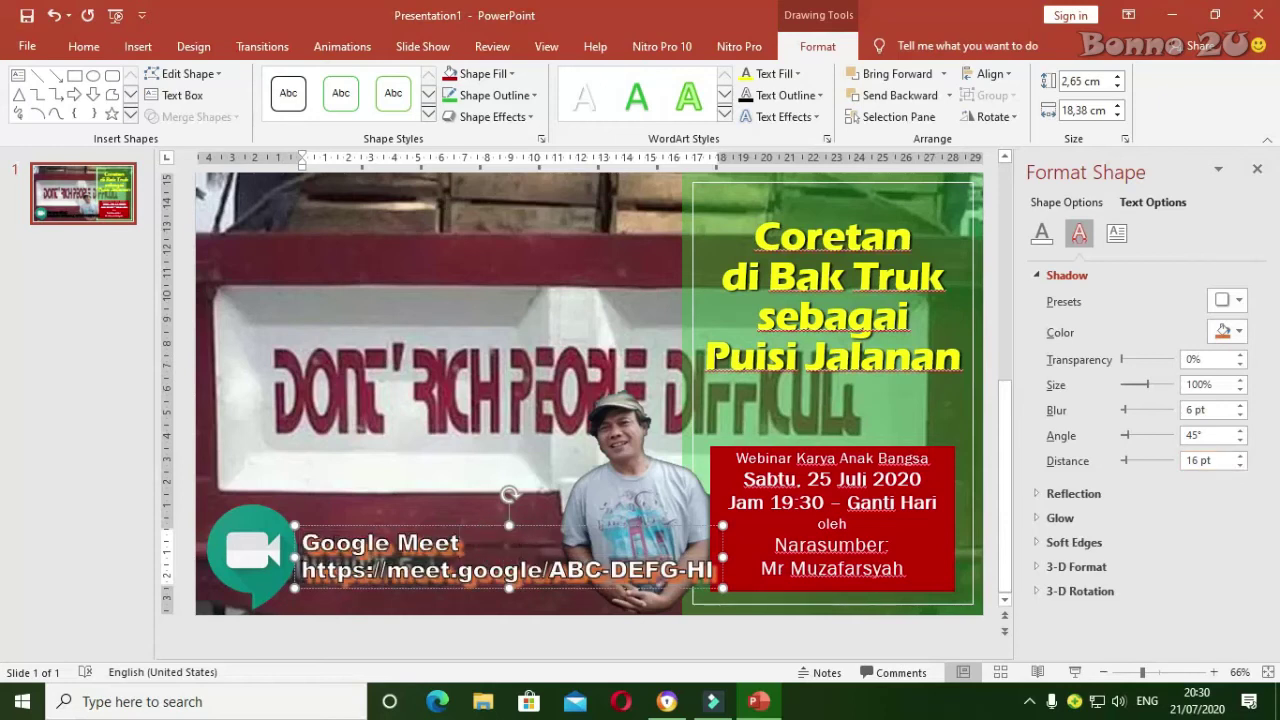
pyautogui.moveTo(302, 543); pyautogui.dragTo(672, 583)
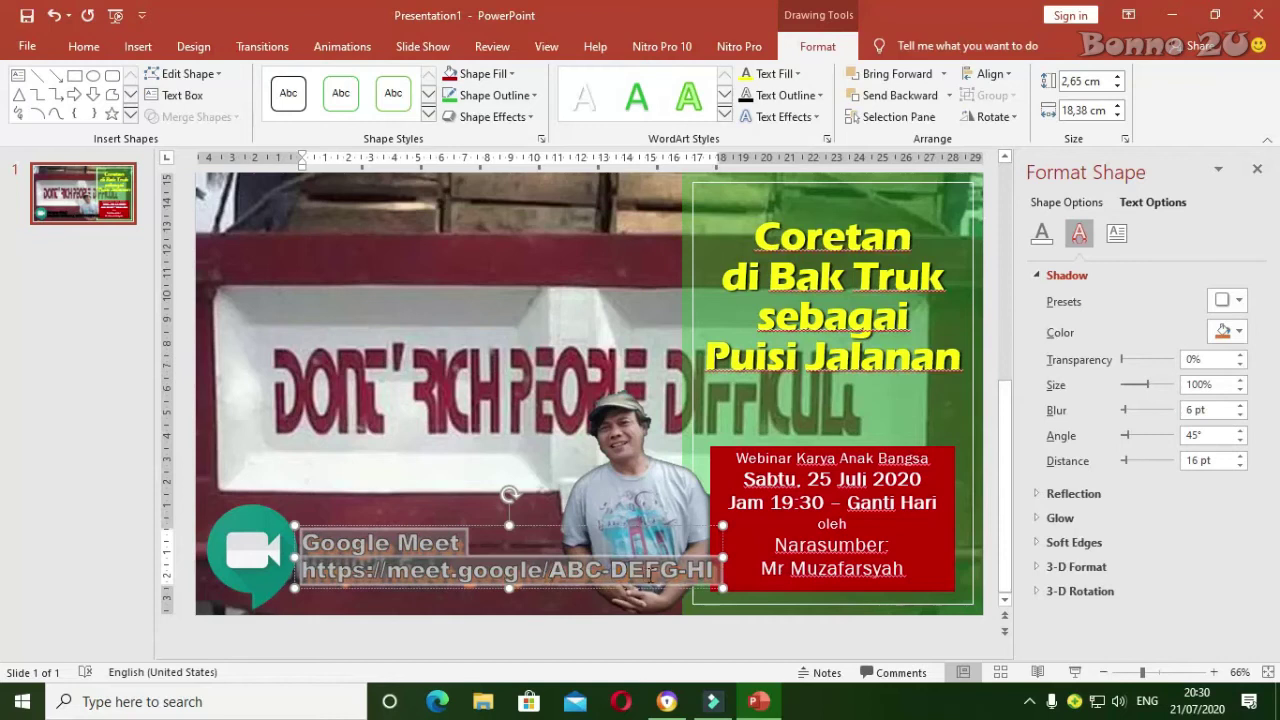
pyautogui.click(1238, 332)
pyautogui.click(1123, 374)
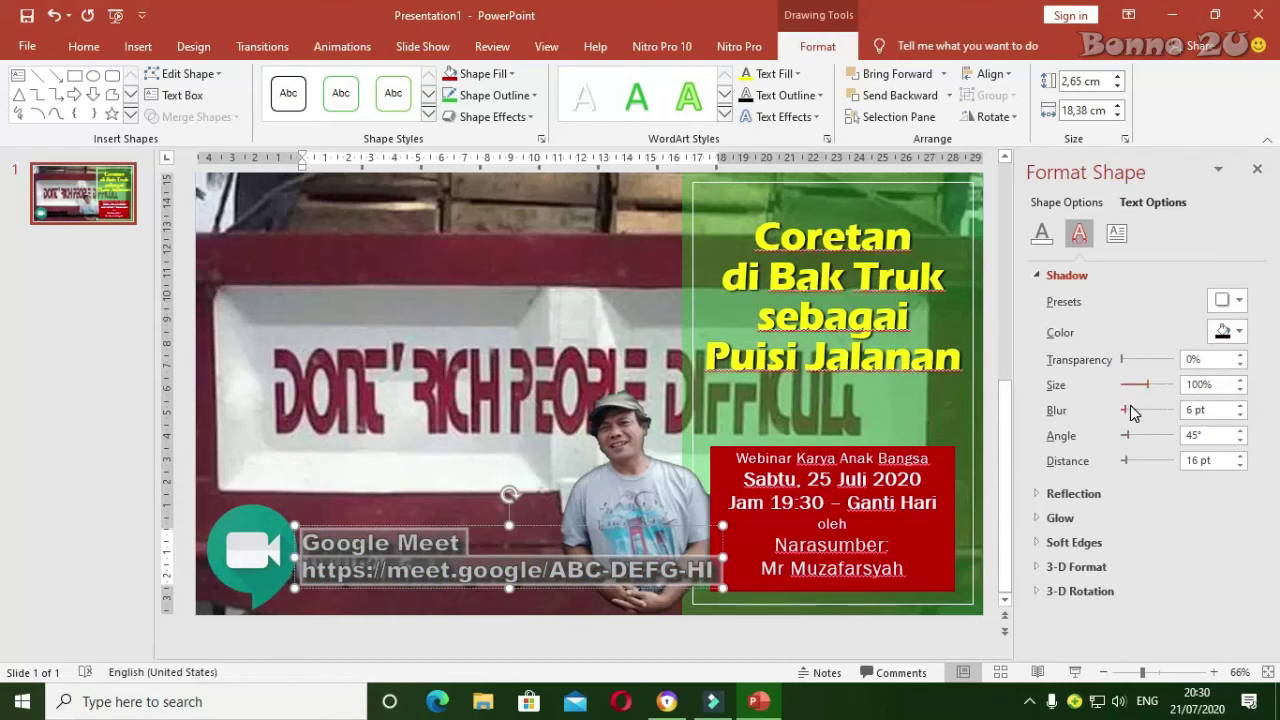
pyautogui.click(1241, 420)
pyautogui.click(1240, 415)
pyautogui.click(1240, 415)
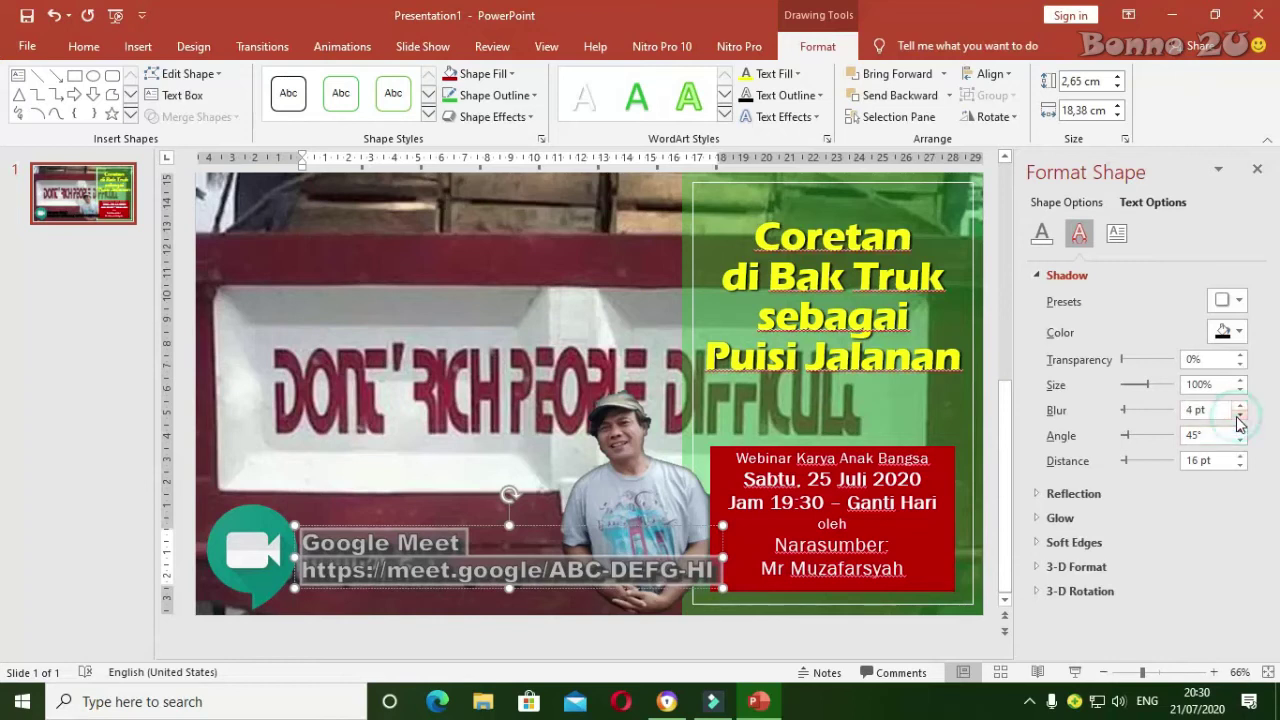
# - Shorten the shadow distance to 5 pt and deselect to preview it
pyautogui.click(1240, 466)
pyautogui.click(1240, 466)
pyautogui.click(1240, 466)
pyautogui.click(1240, 466)
pyautogui.click(1240, 466)
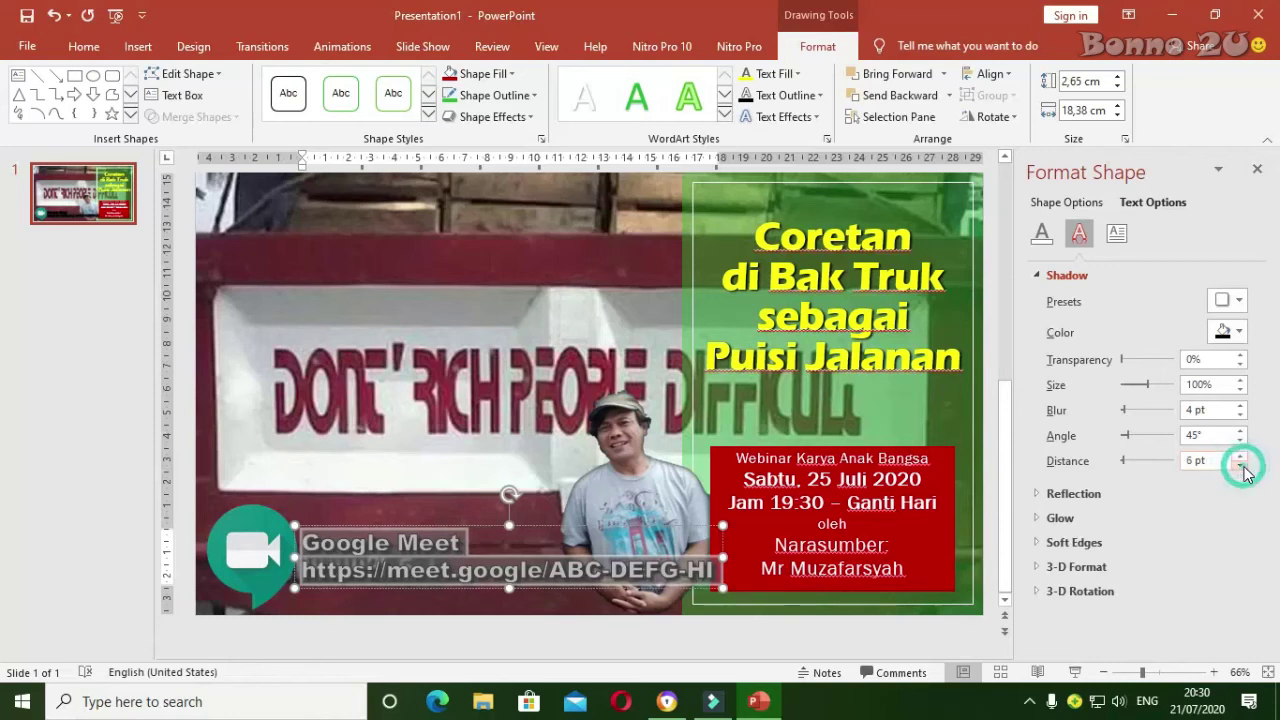
pyautogui.click(1241, 466)
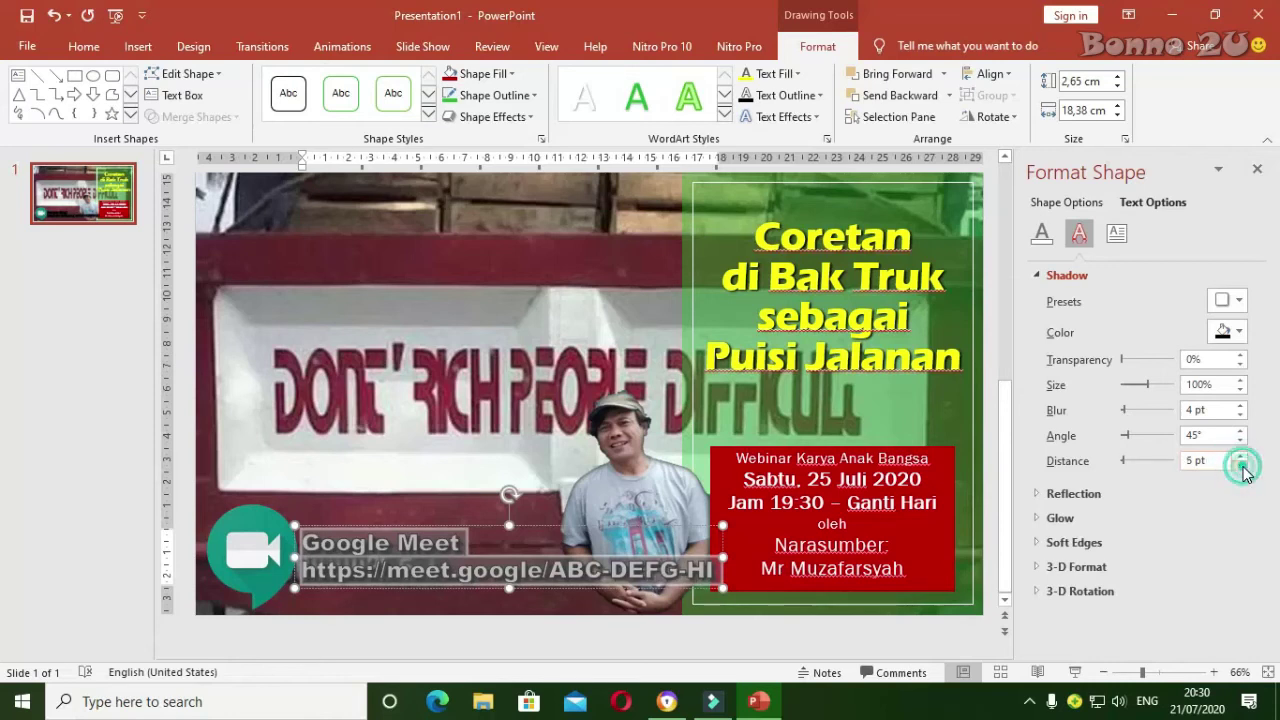
pyautogui.click(582, 541)
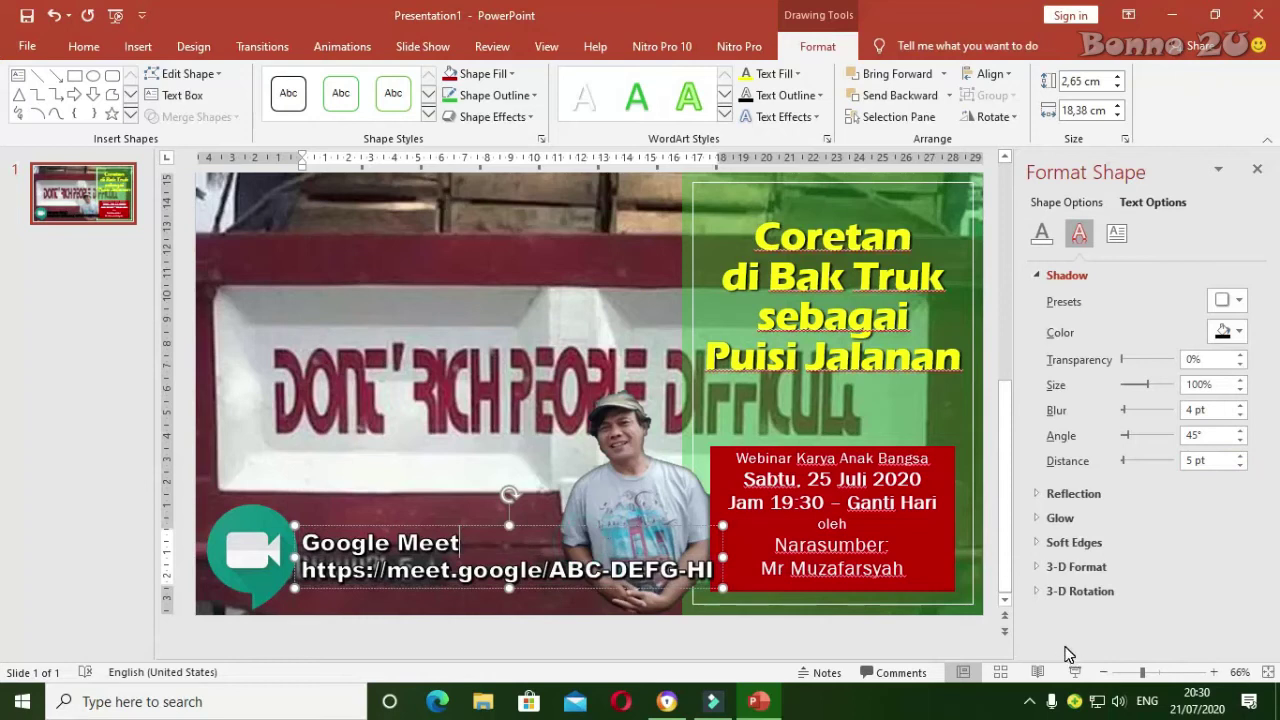
pyautogui.click(582, 482)
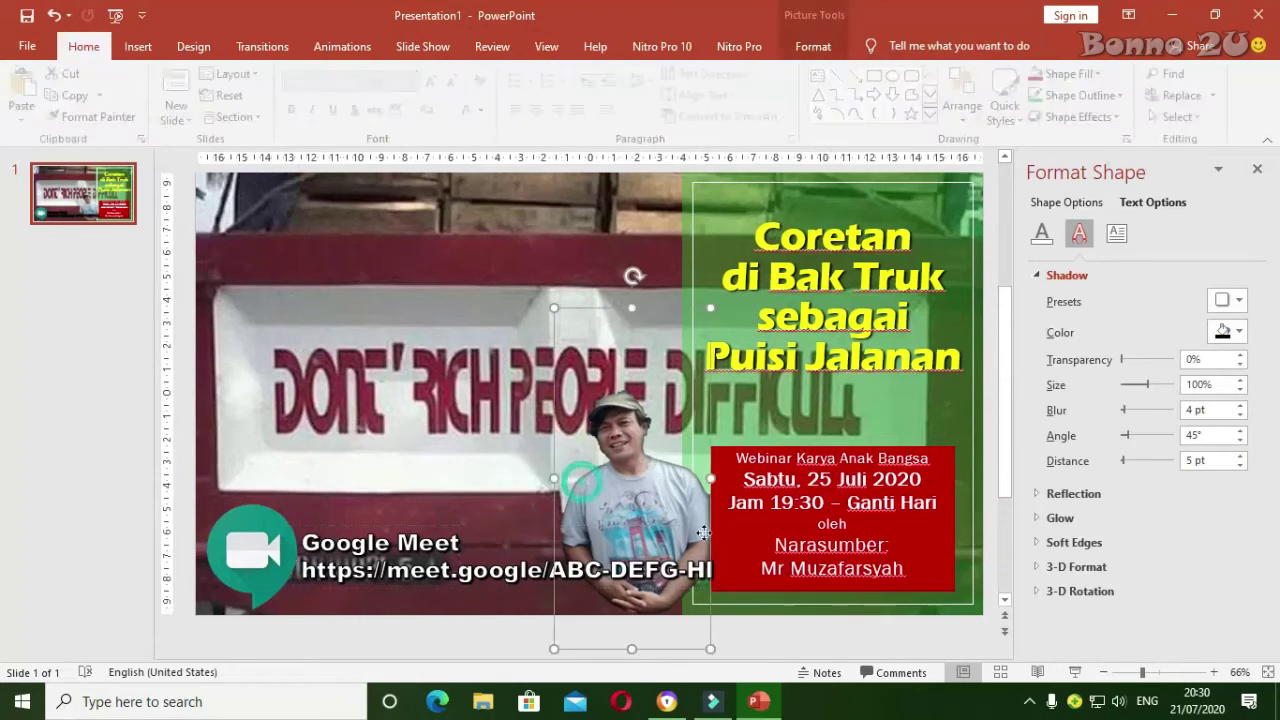
pyautogui.click(927, 388)
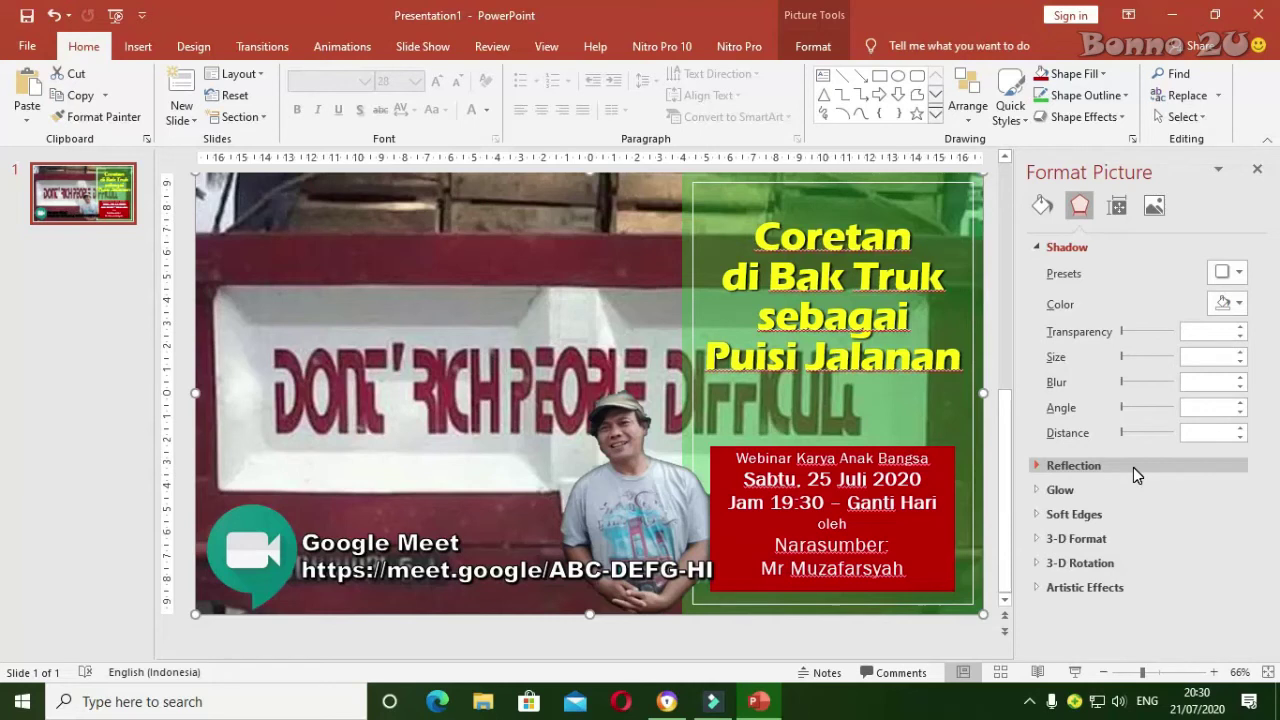
pyautogui.click(810, 243)
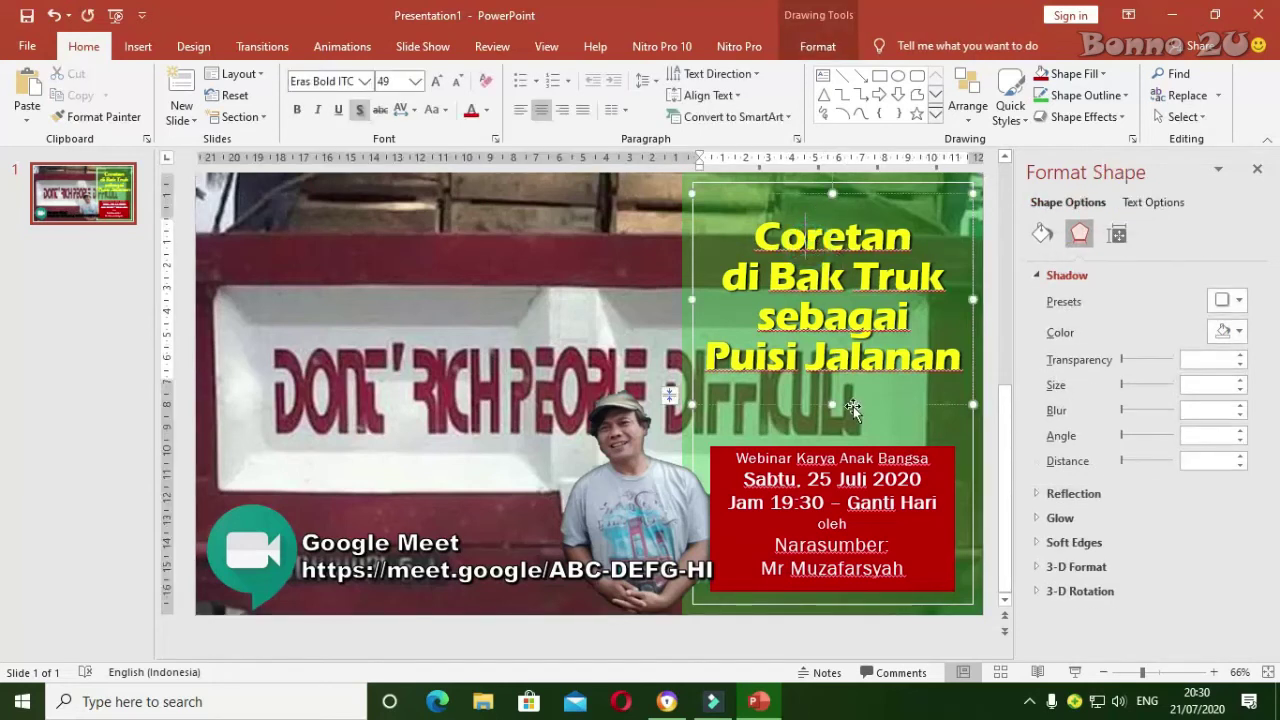
pyautogui.click(715, 425)
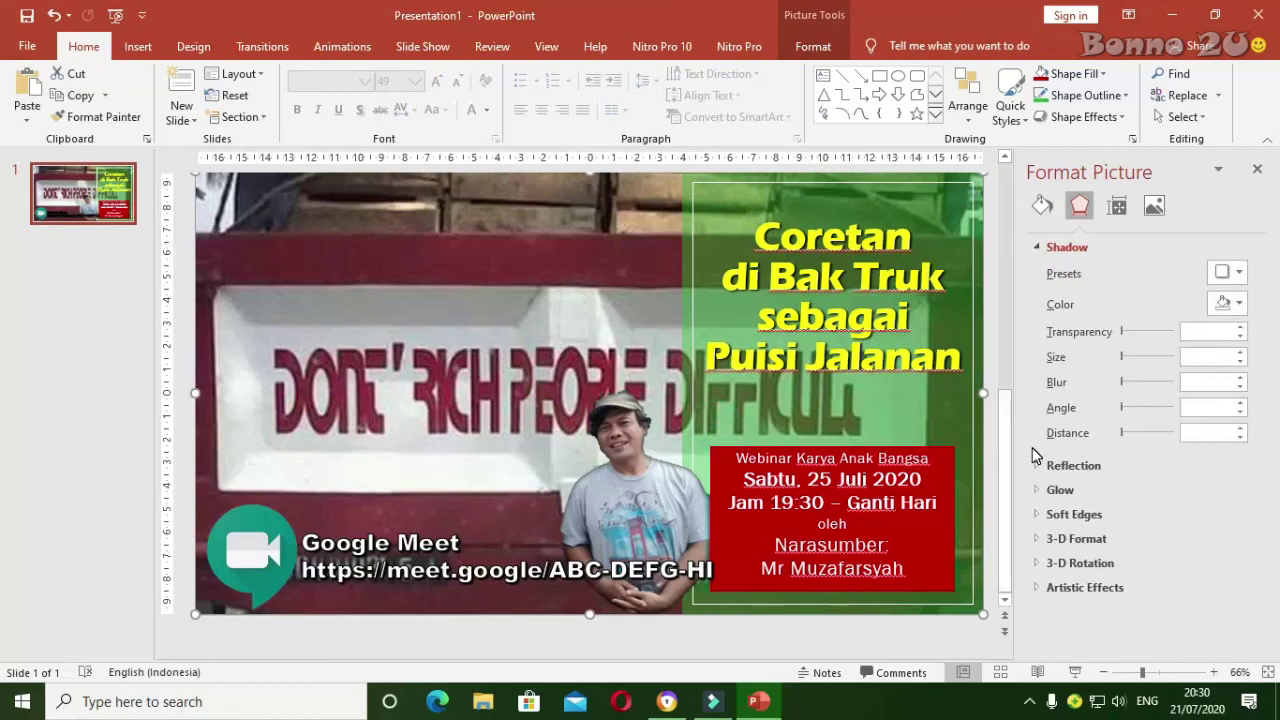
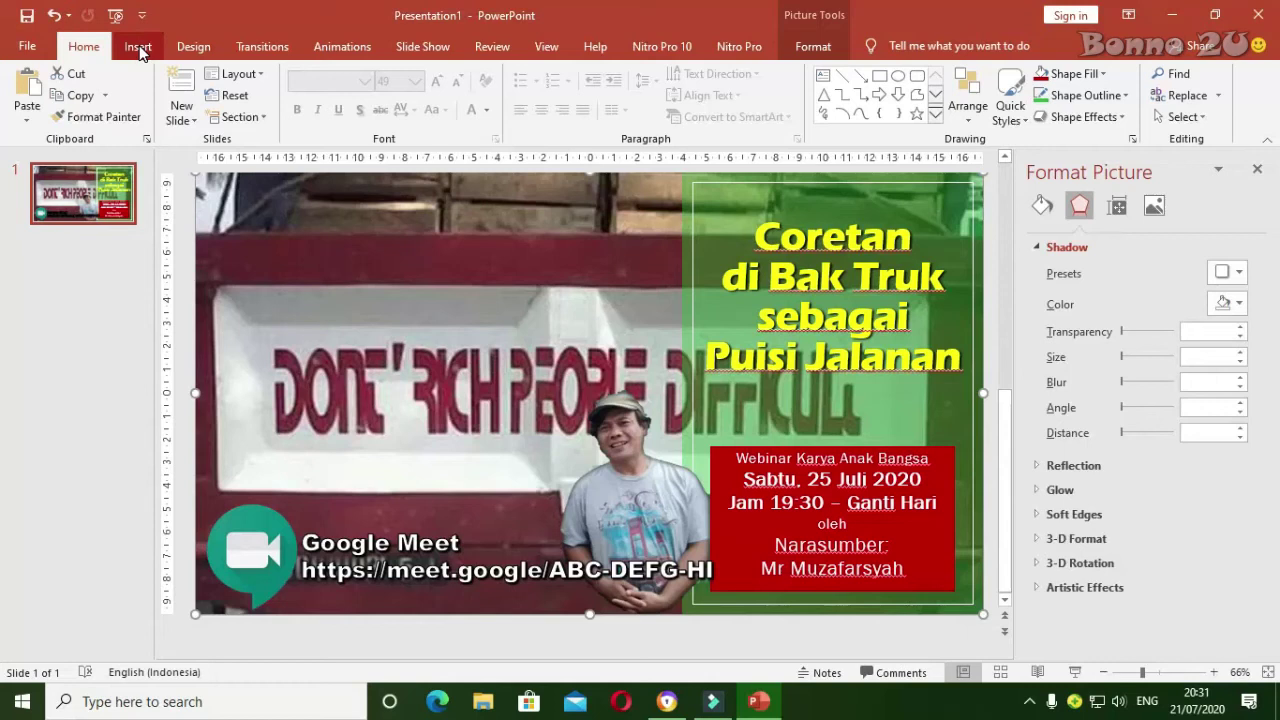
# - Draw a speech-bubble callout over the upper-left of the truck photo
pyautogui.click(138, 50)
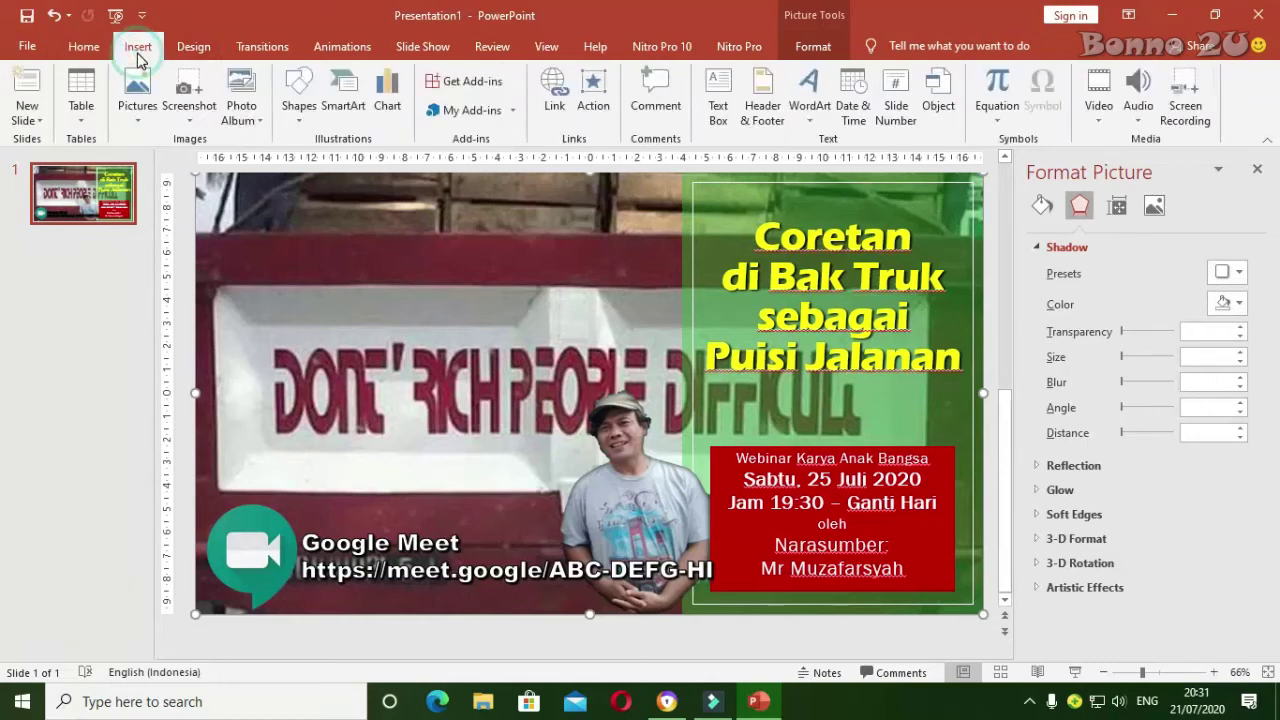
pyautogui.click(288, 112)
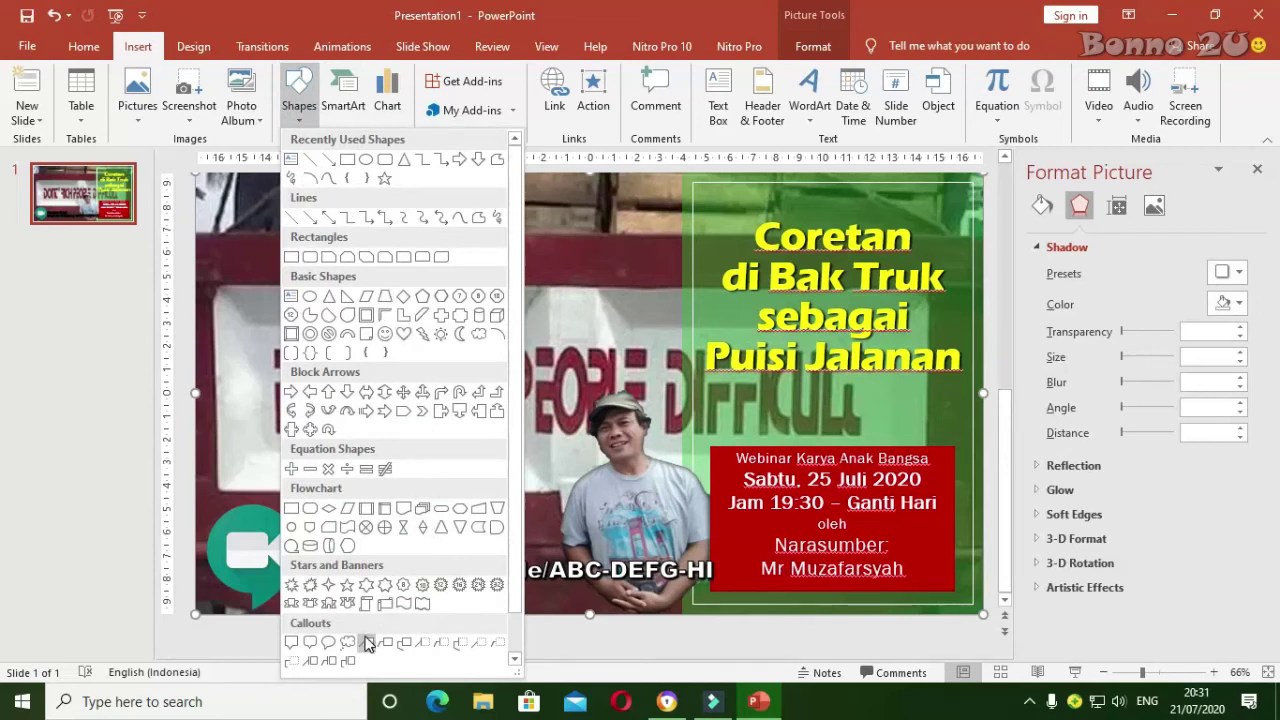
pyautogui.scroll(-1, 370, 635)
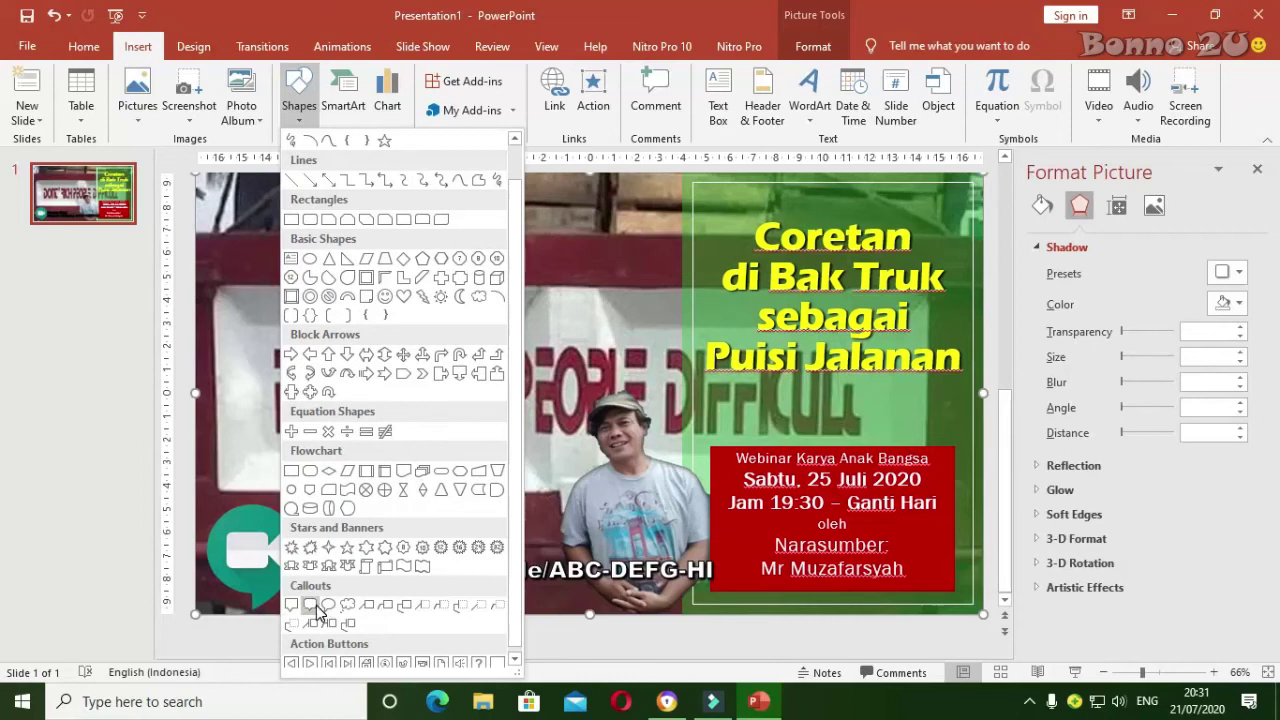
pyautogui.click(311, 605)
pyautogui.moveTo(368, 266); pyautogui.dragTo(555, 318)
# - Reposition the callout, pull its tail down, and widen it to 12,95 cm
pyautogui.moveTo(492, 265); pyautogui.dragTo(378, 205)
pyautogui.moveTo(322, 278)
pyautogui.mouseDown()
pyautogui.moveTo(397, 328)
pyautogui.moveTo(359, 317)
pyautogui.mouseUp()
pyautogui.moveTo(451, 239); pyautogui.dragTo(565, 238)
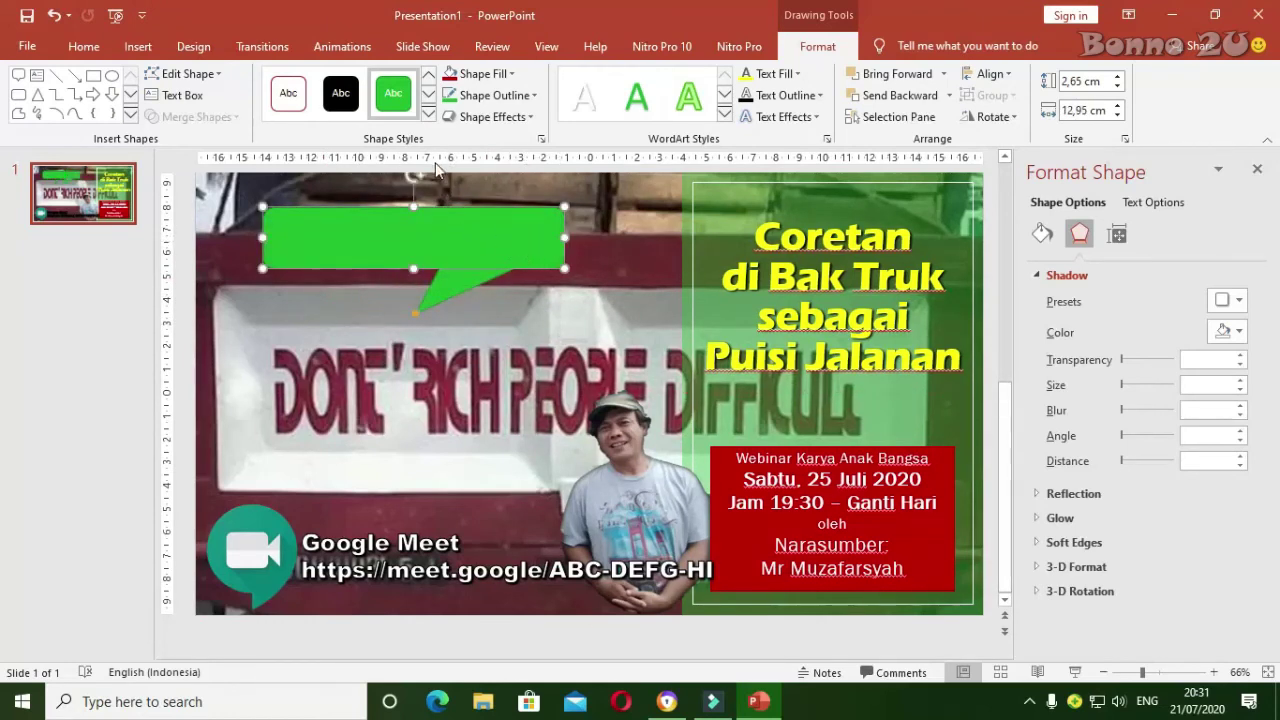
# - Type 'Jangan kaya orang susah' into the green callout, fix typos, and select the text
pyautogui.click(380, 237)
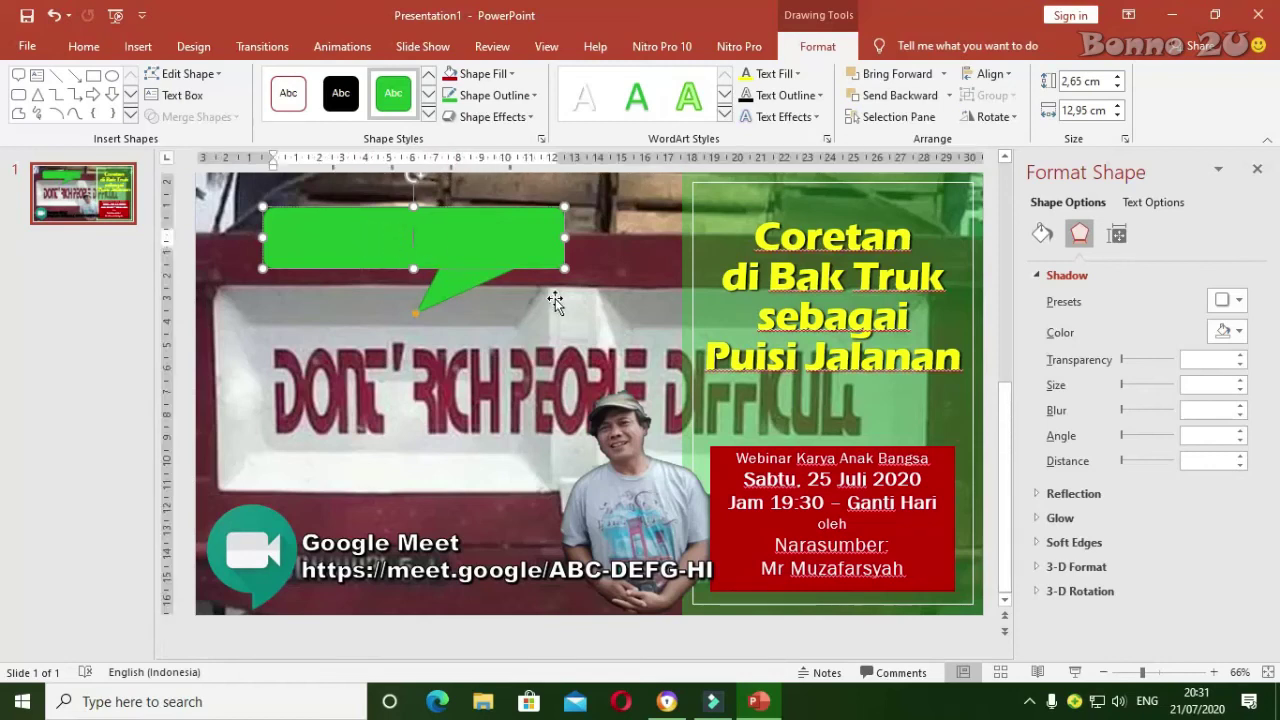
pyautogui.write('j')
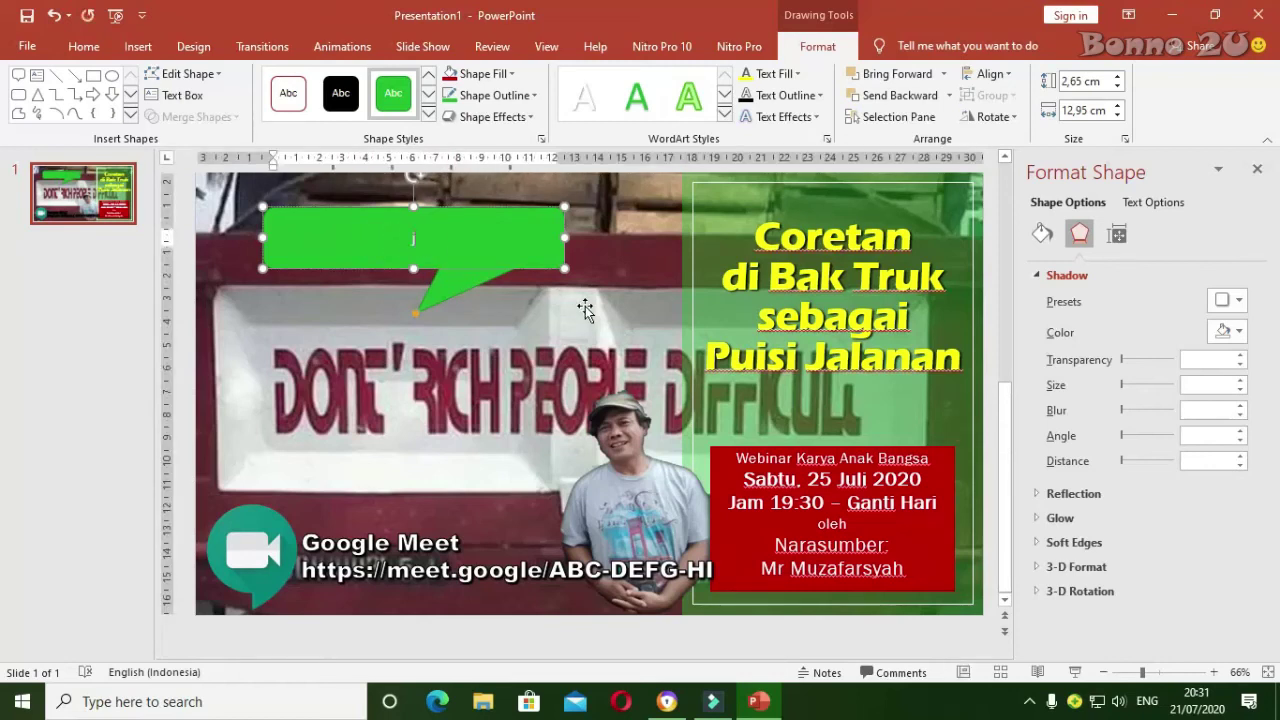
pyautogui.press('BackSpace')
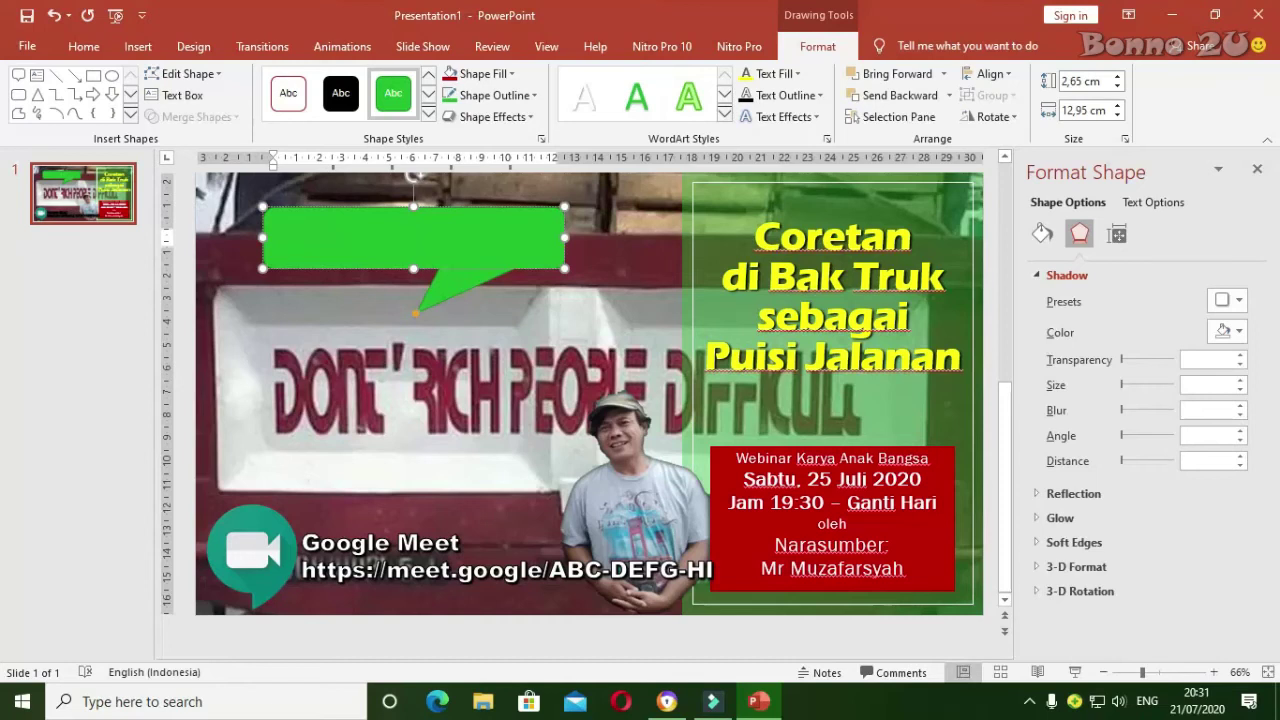
pyautogui.write('j')
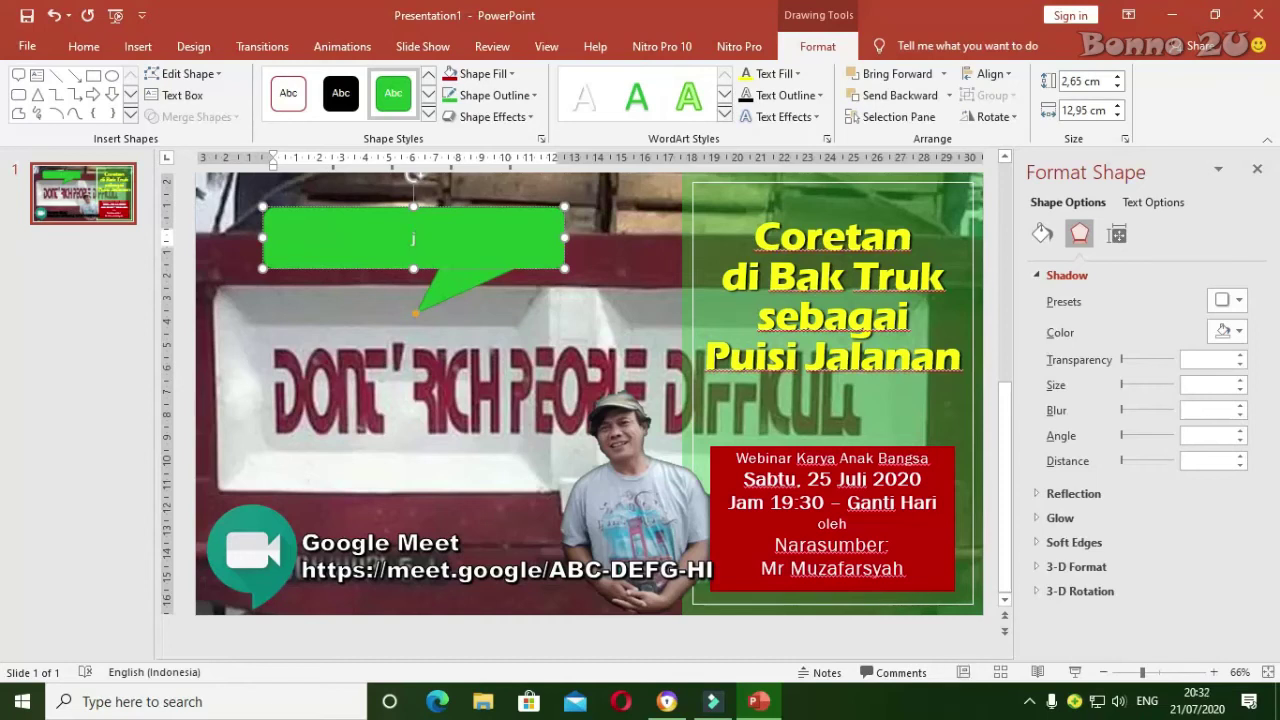
pyautogui.write('=j')
pyautogui.press('BackSpace')
pyautogui.press('BackSpace')
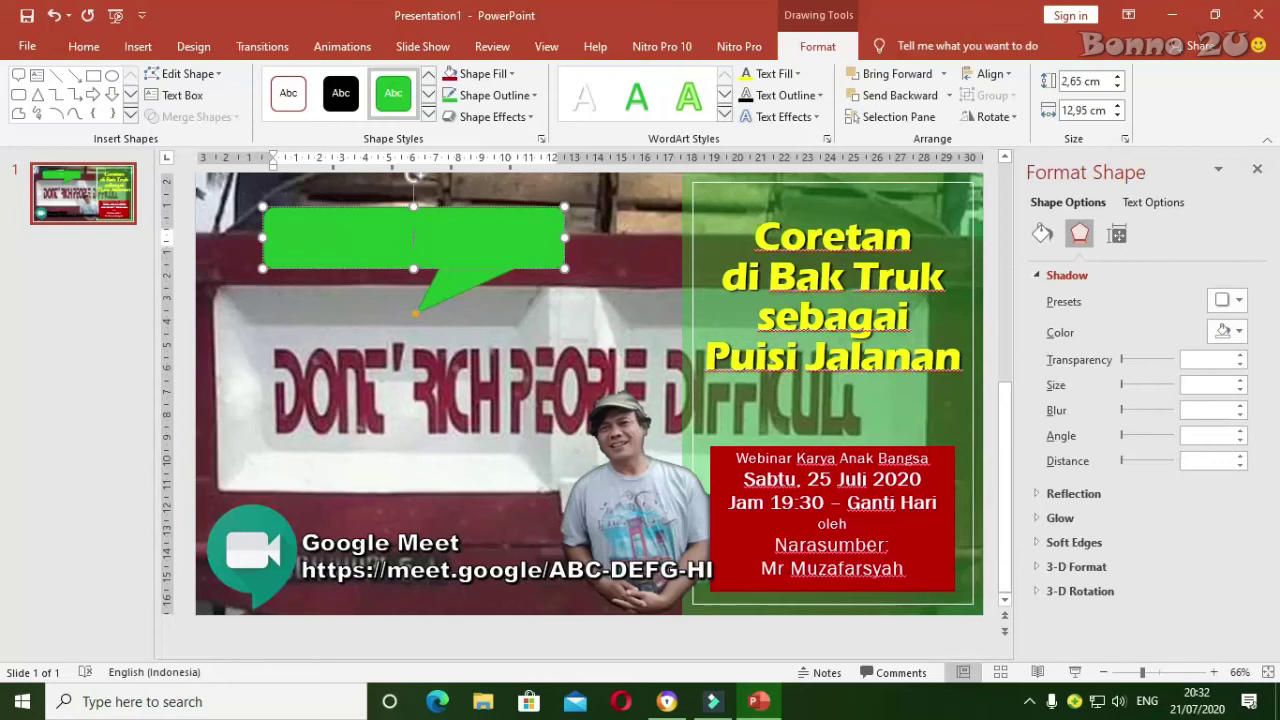
pyautogui.write('jangan kaya')
pyautogui.write(' oran')
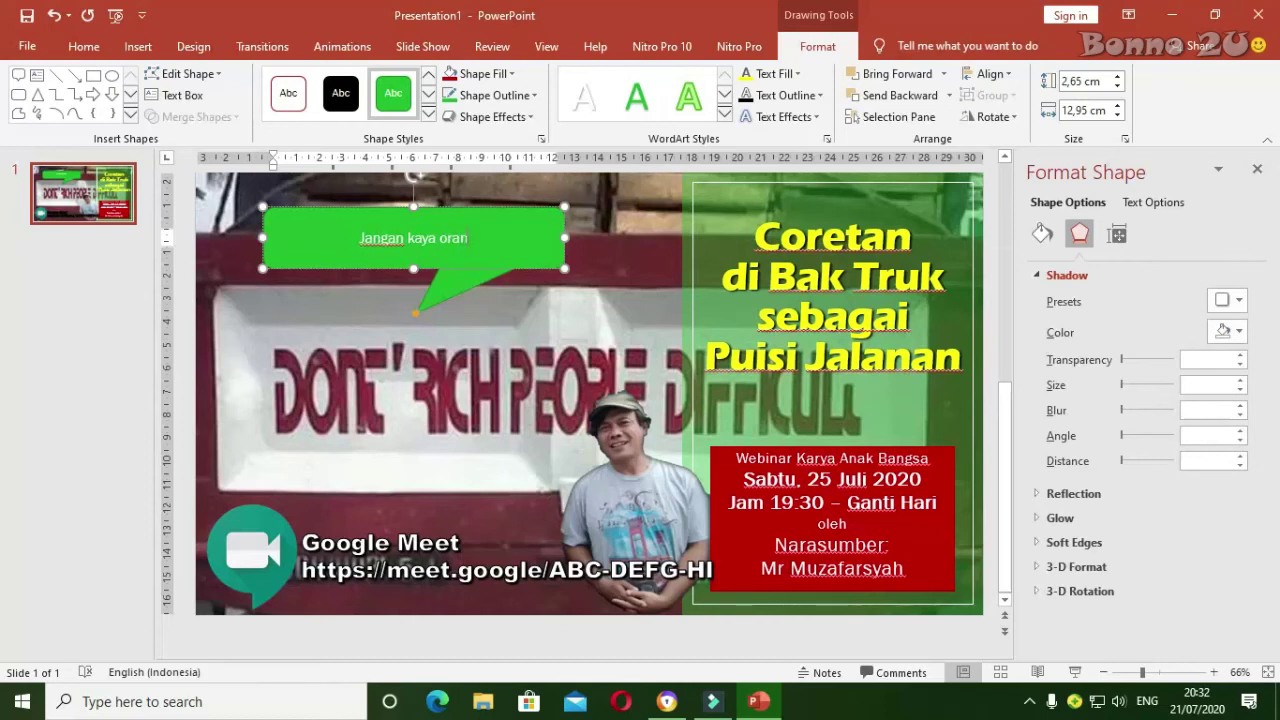
pyautogui.write('g')
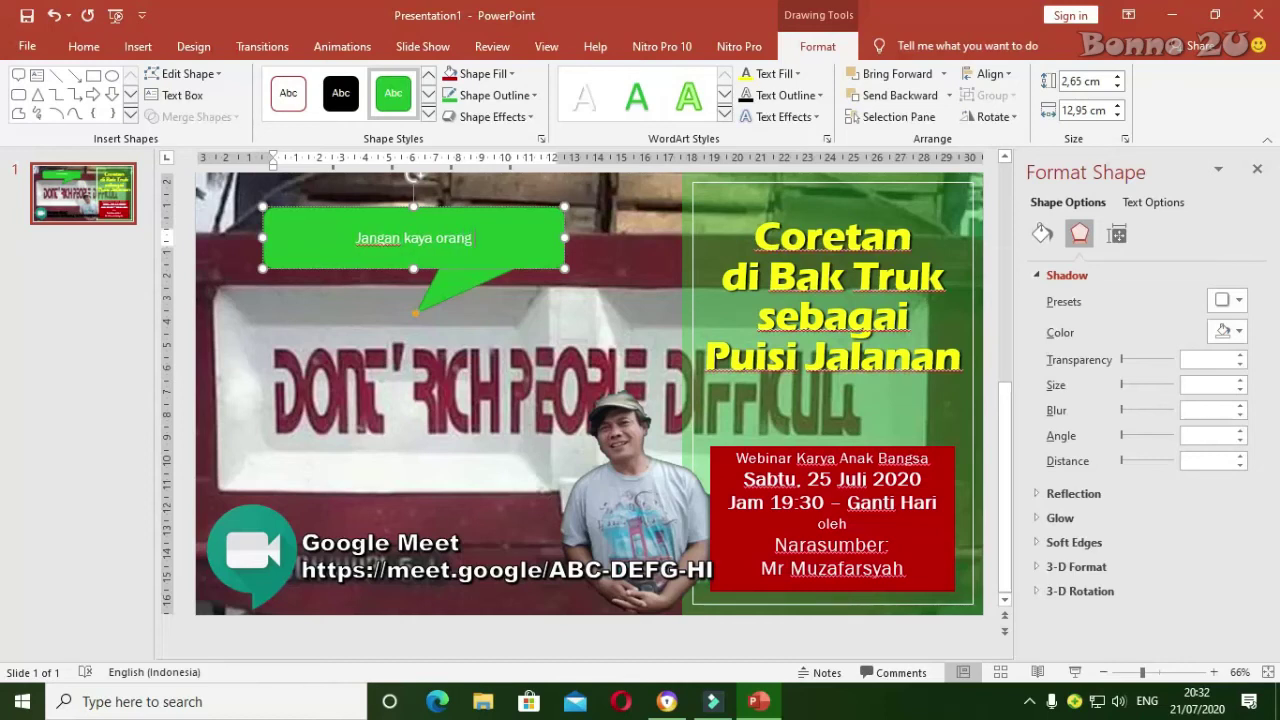
pyautogui.write(' S')
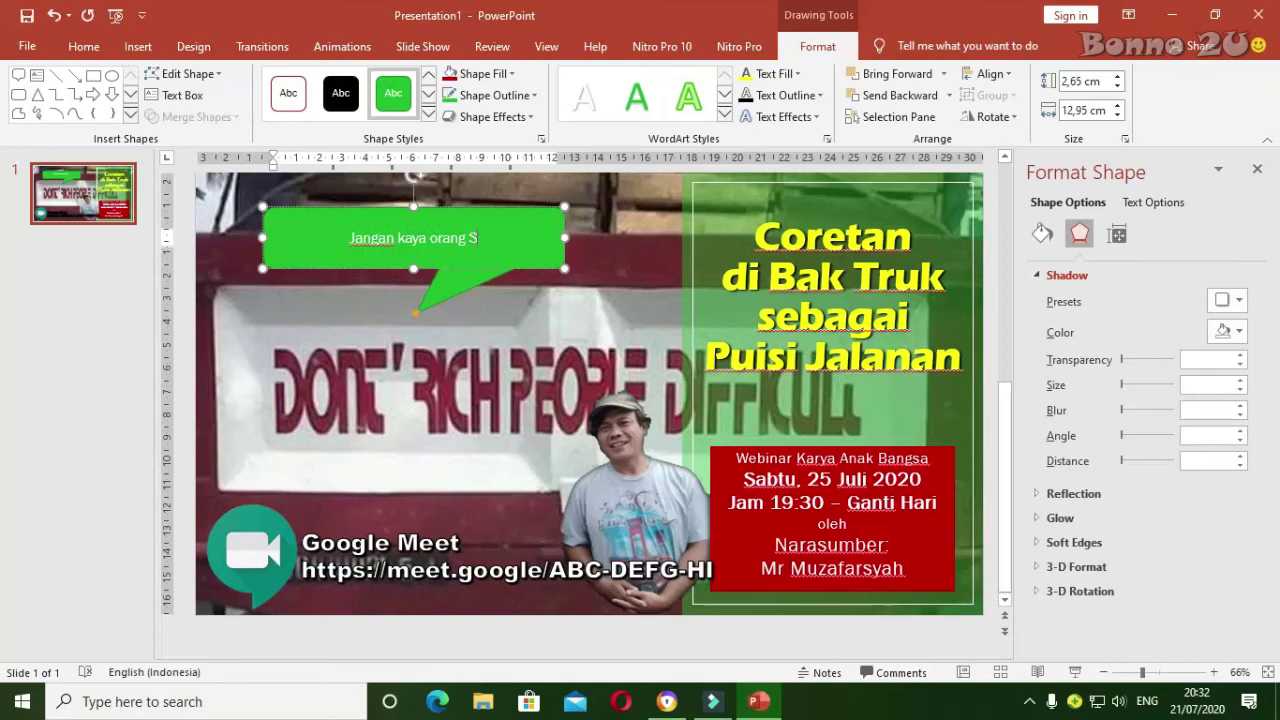
pyautogui.press('BackSpace')
pyautogui.write('susah')
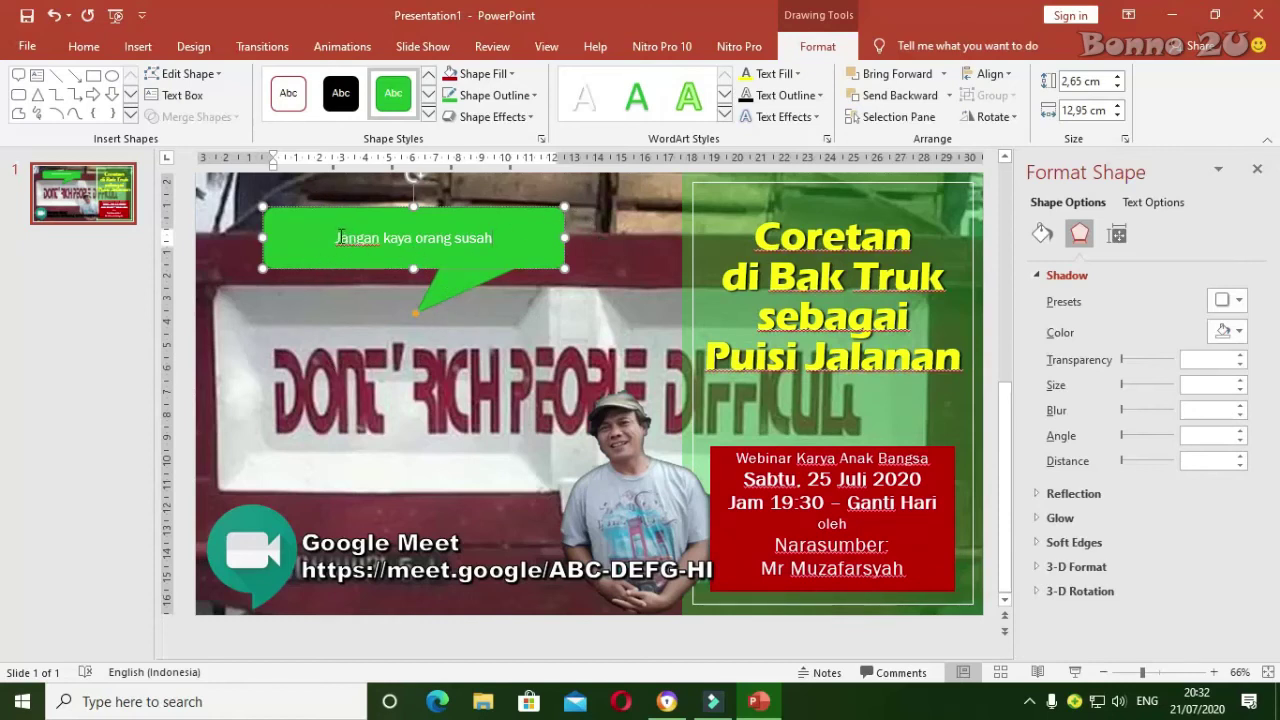
pyautogui.moveTo(337, 238); pyautogui.dragTo(494, 240)
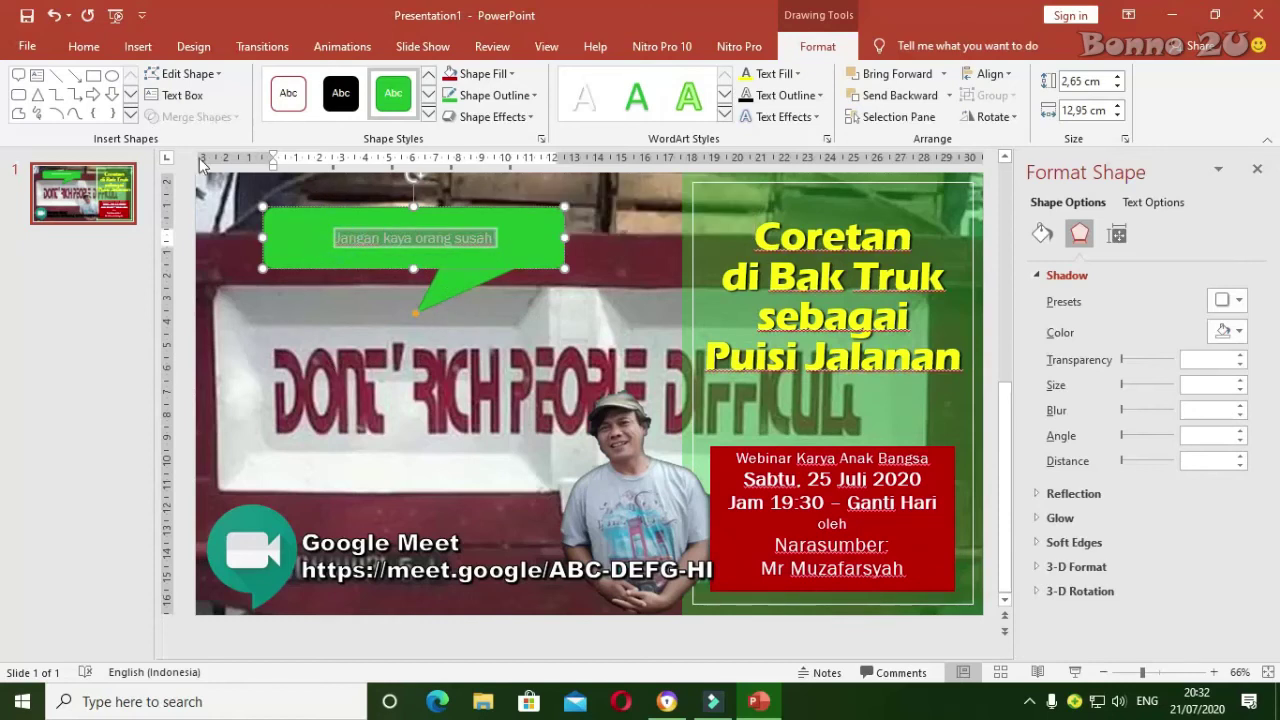
# - Enlarge the callout caption to 32 pt
pyautogui.click(98, 50)
pyautogui.click(445, 87)
pyautogui.click(445, 87)
pyautogui.click(445, 87)
pyautogui.click(445, 87)
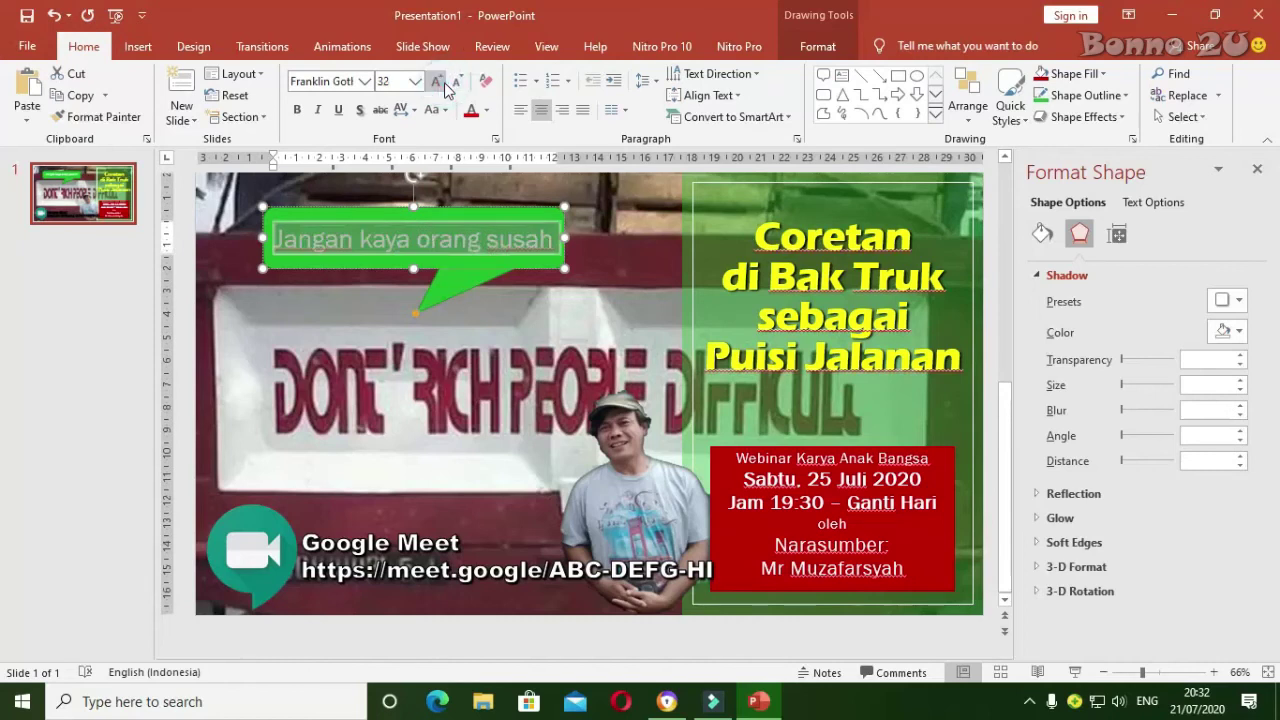
pyautogui.click(491, 270)
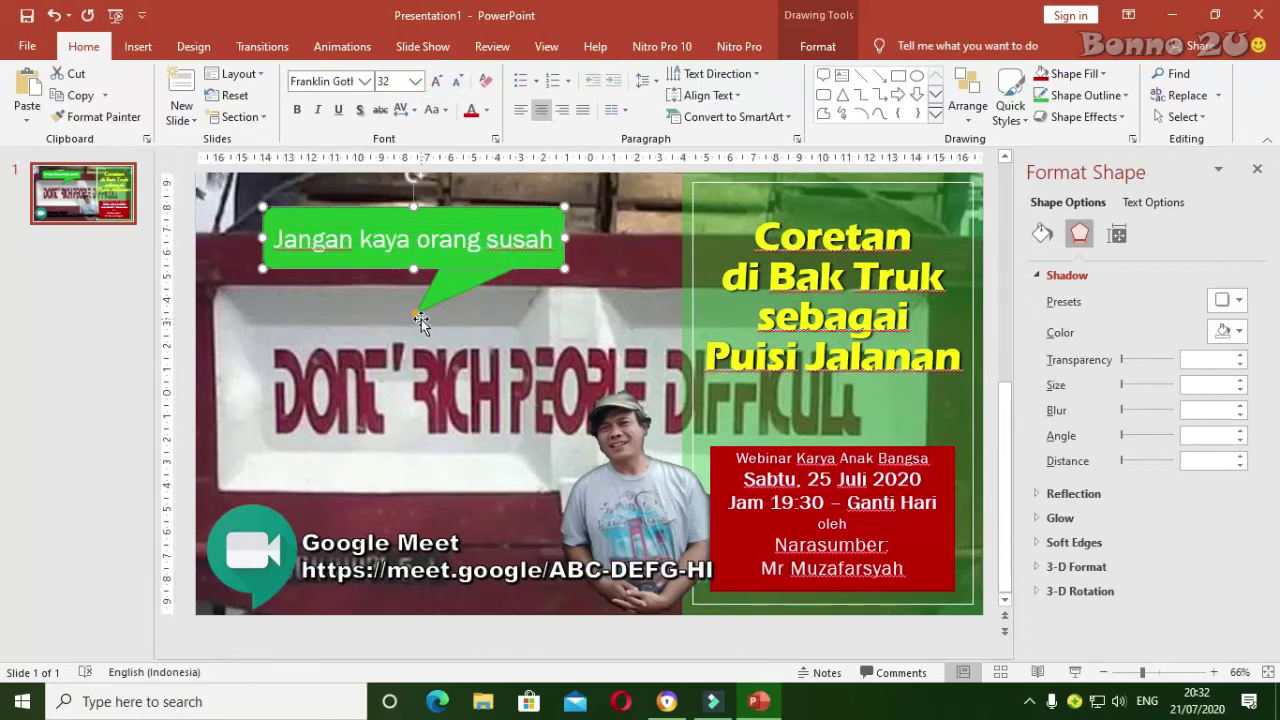
# - Give the caption a text shadow and shorten the callout's tail
pyautogui.click(415, 310)
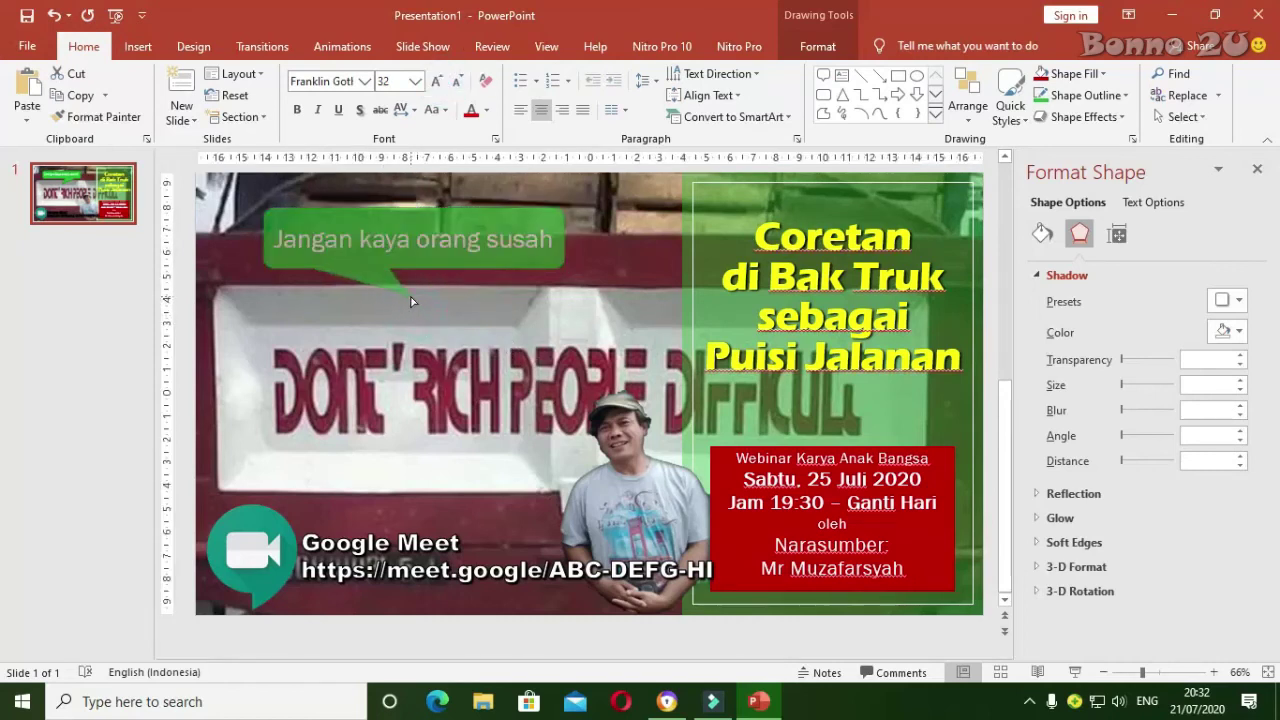
pyautogui.hotkey('ctrl', 'y')
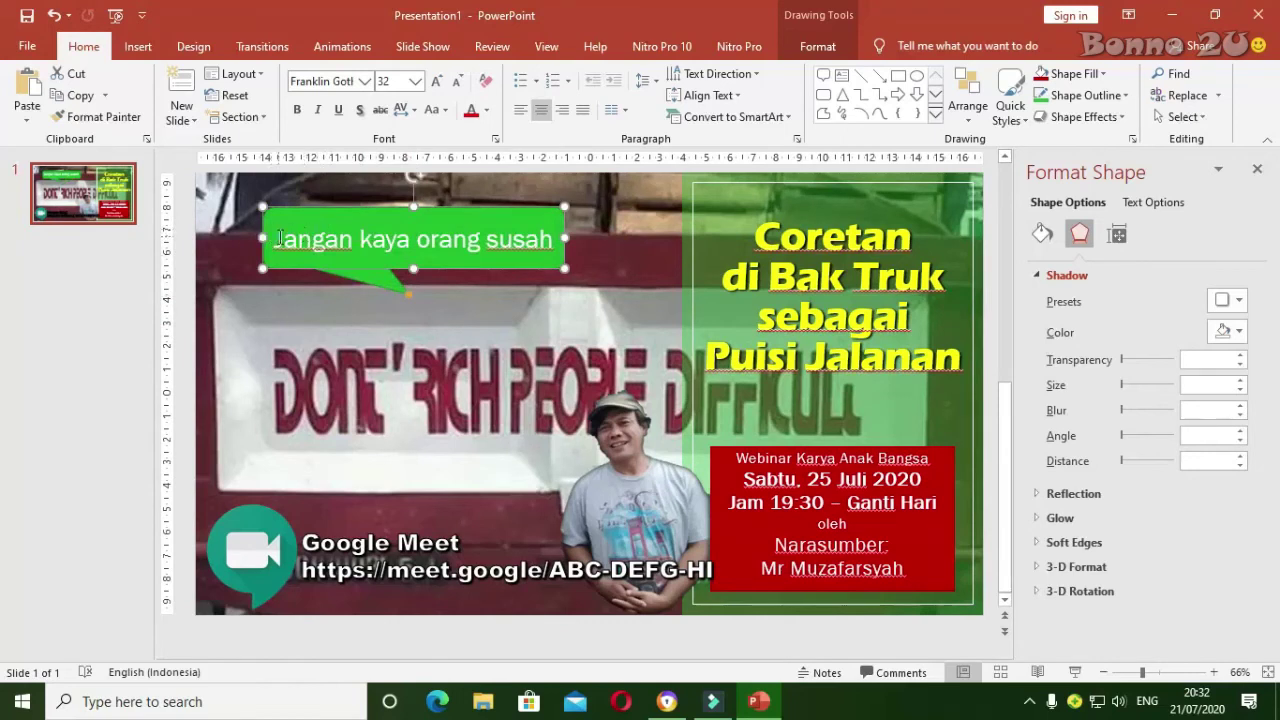
pyautogui.moveTo(272, 239); pyautogui.dragTo(556, 240)
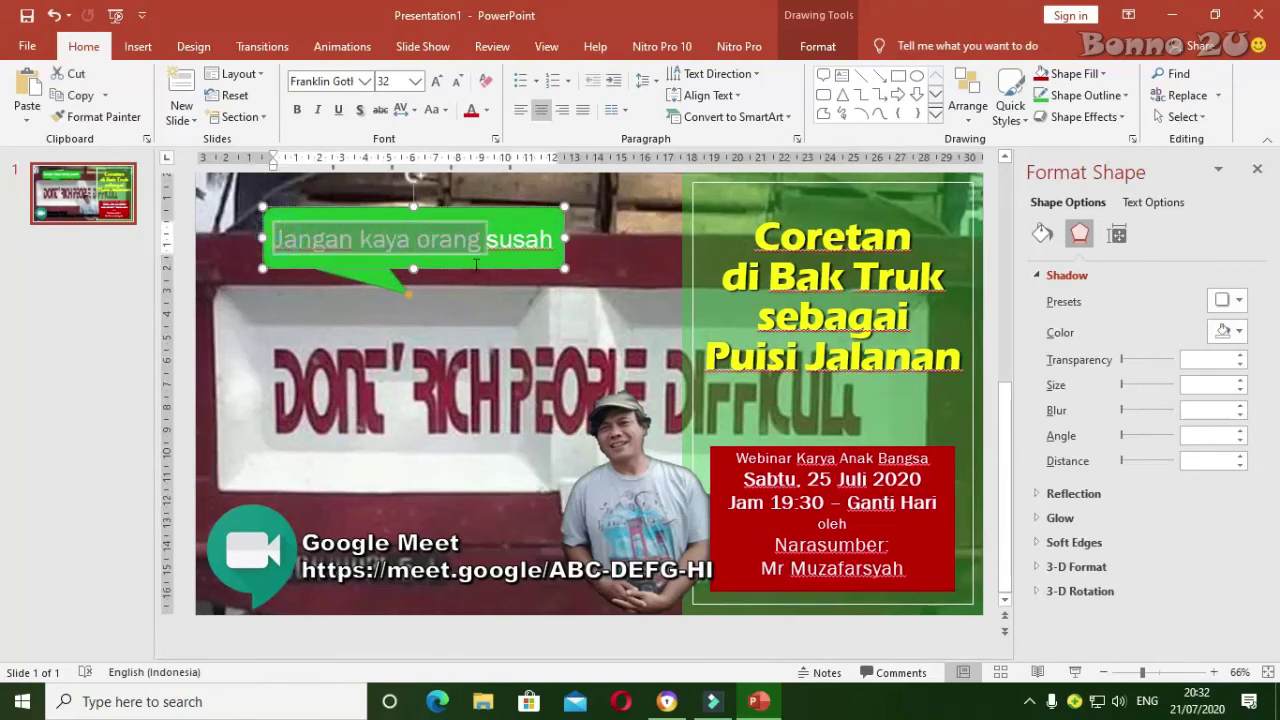
pyautogui.click(359, 109)
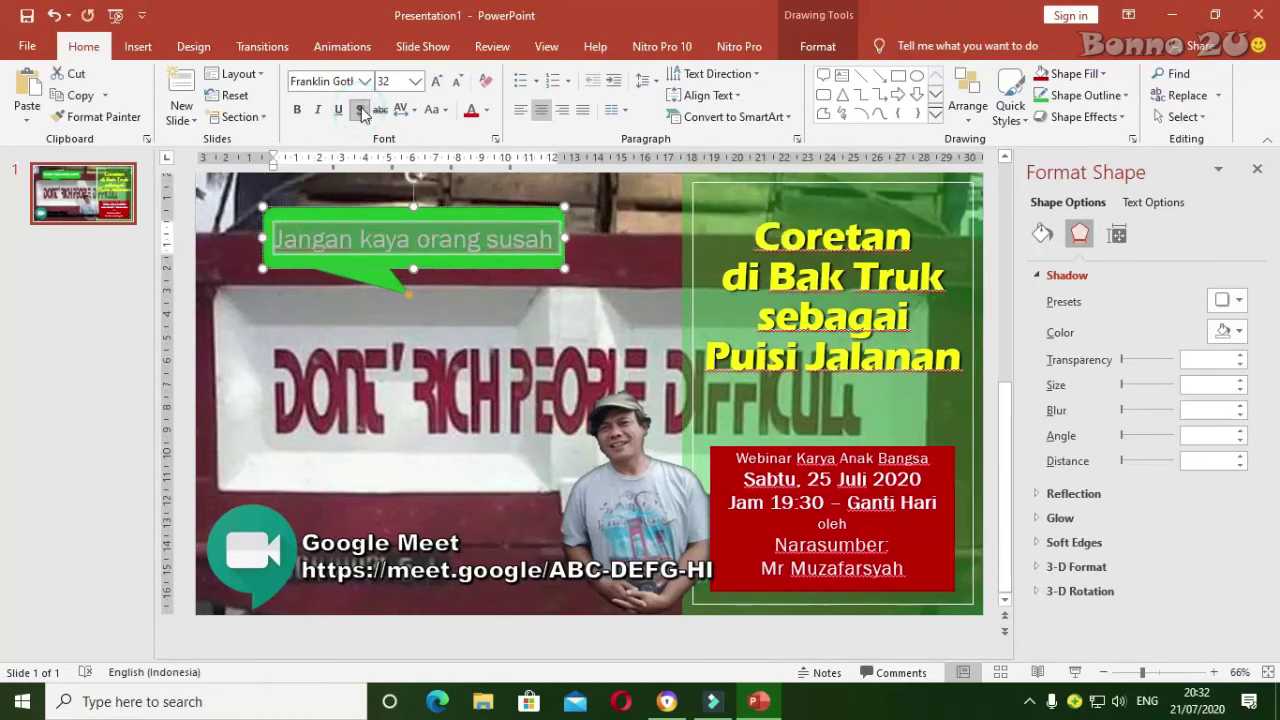
pyautogui.click(413, 268)
pyautogui.click(515, 329)
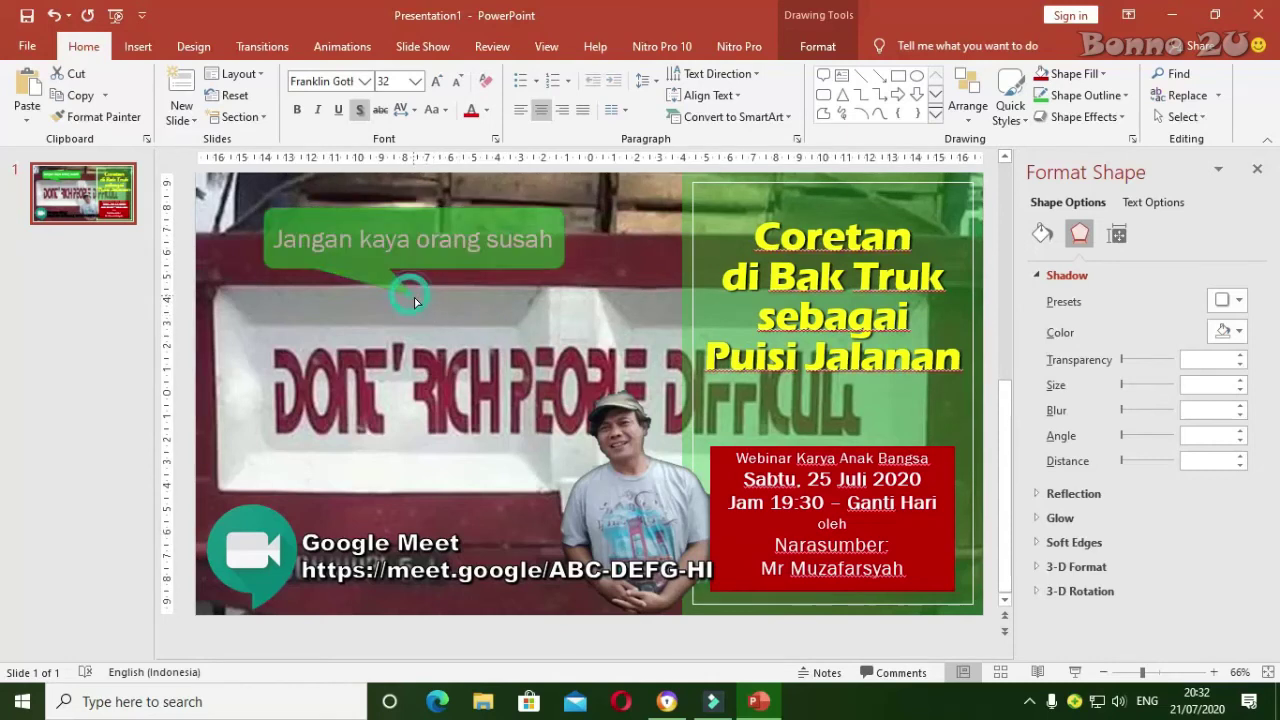
pyautogui.moveTo(416, 298); pyautogui.dragTo(411, 293)
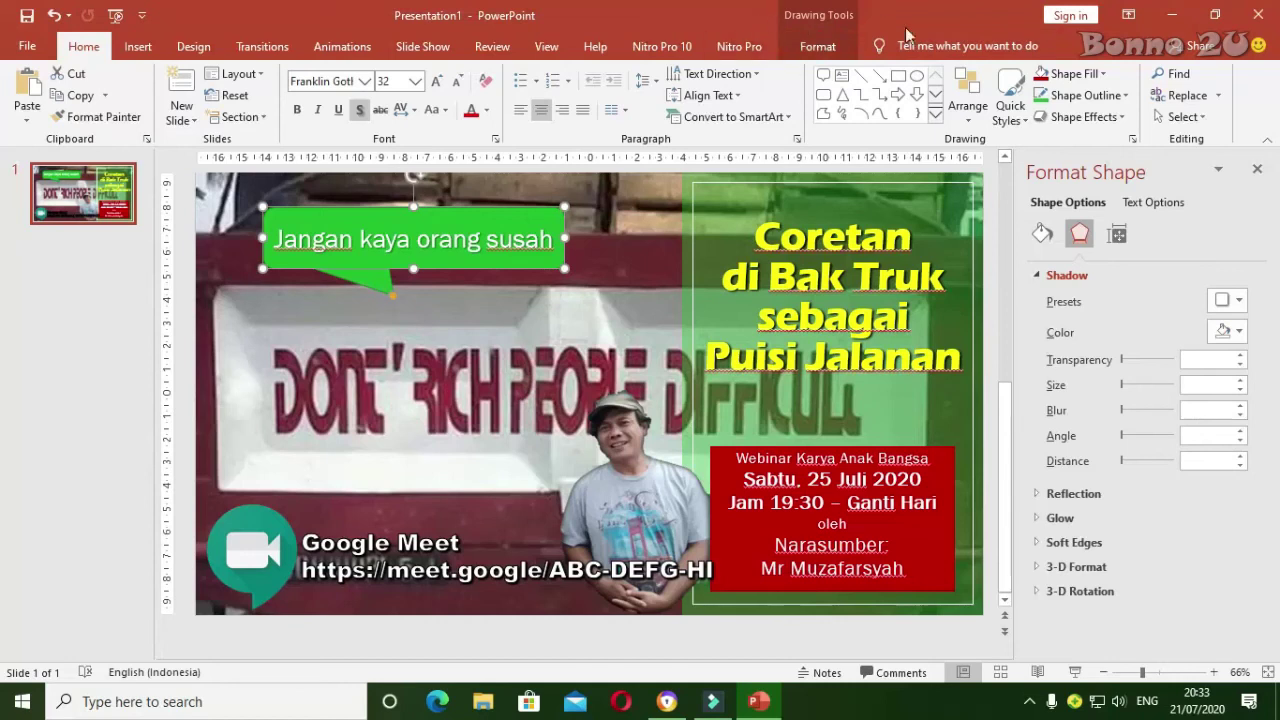
pyautogui.click(813, 50)
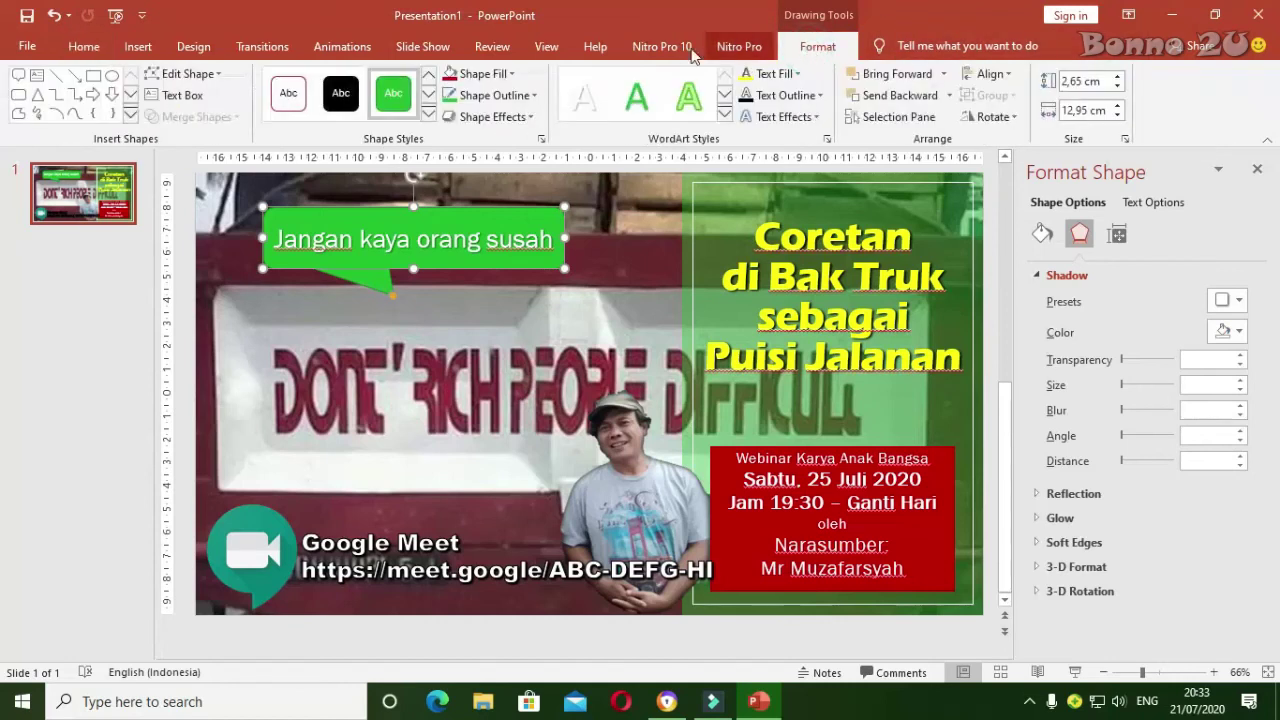
# - Apply the gold preset shape style to the callout and lengthen its tail slightly downward
pyautogui.click(429, 100)
pyautogui.click(429, 100)
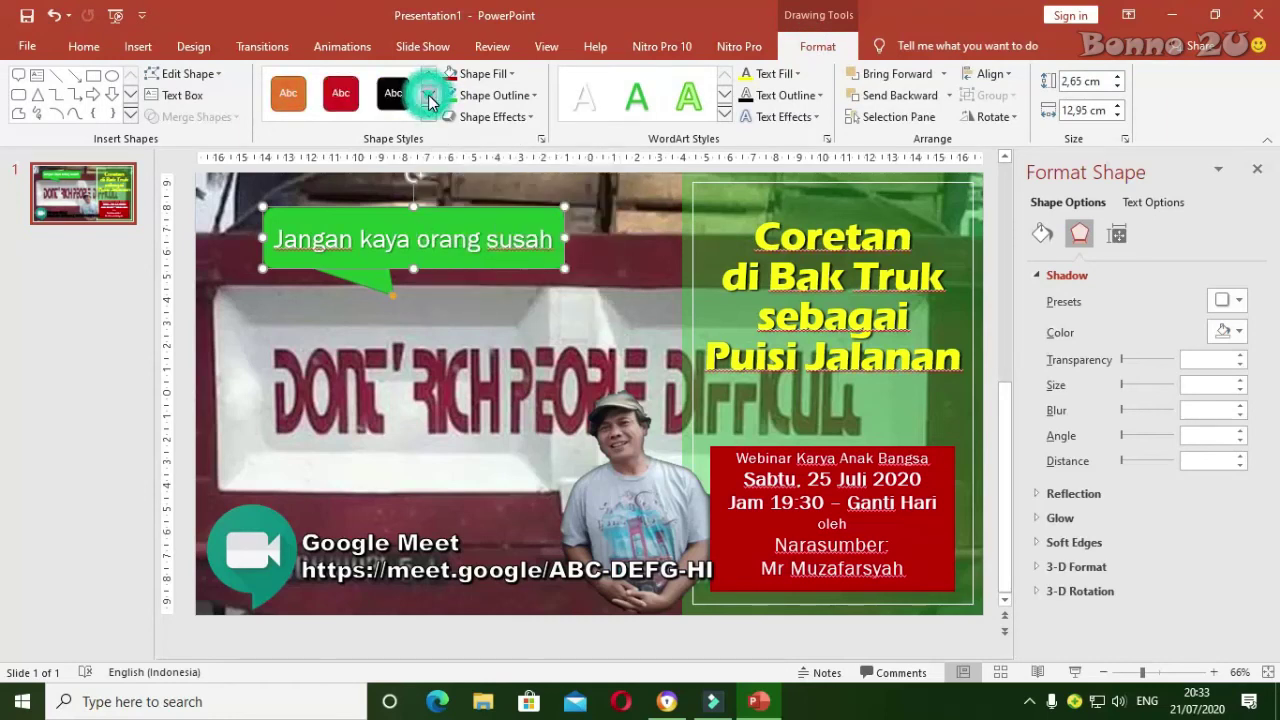
pyautogui.click(429, 100)
pyautogui.click(429, 100)
pyautogui.click(429, 100)
pyautogui.click(429, 100)
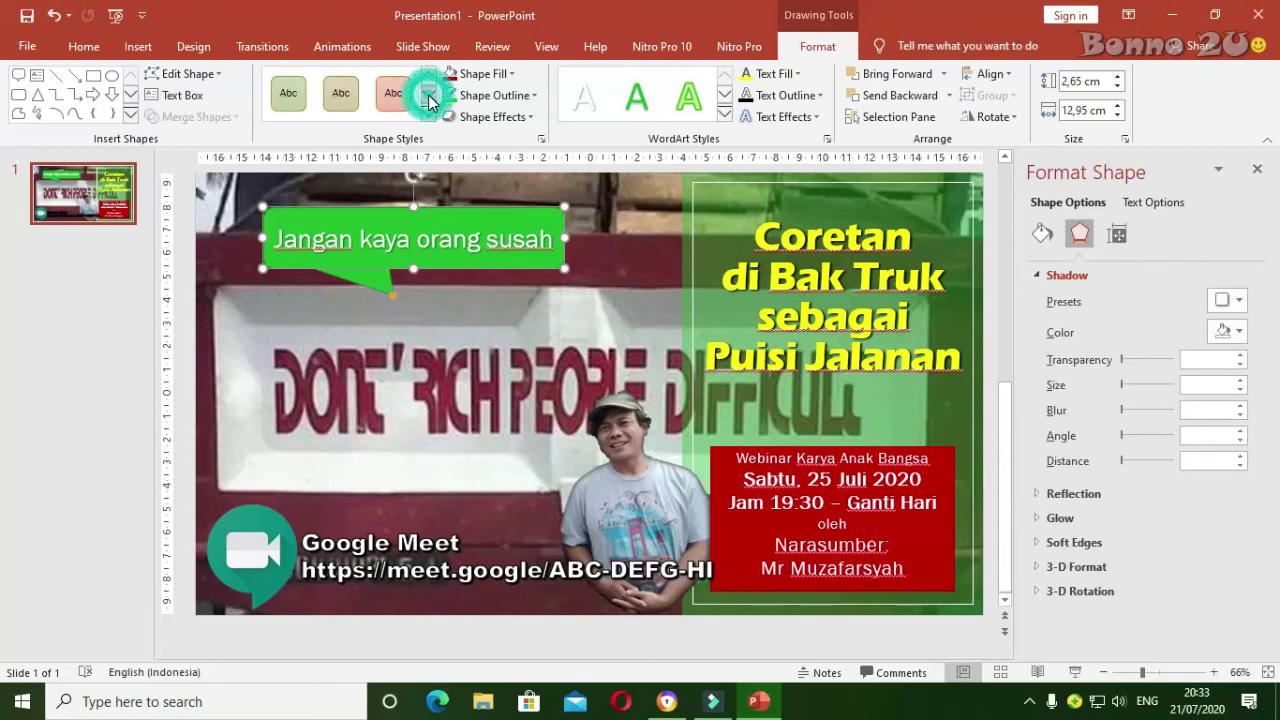
pyautogui.click(429, 100)
pyautogui.click(429, 100)
pyautogui.click(429, 100)
pyautogui.click(429, 100)
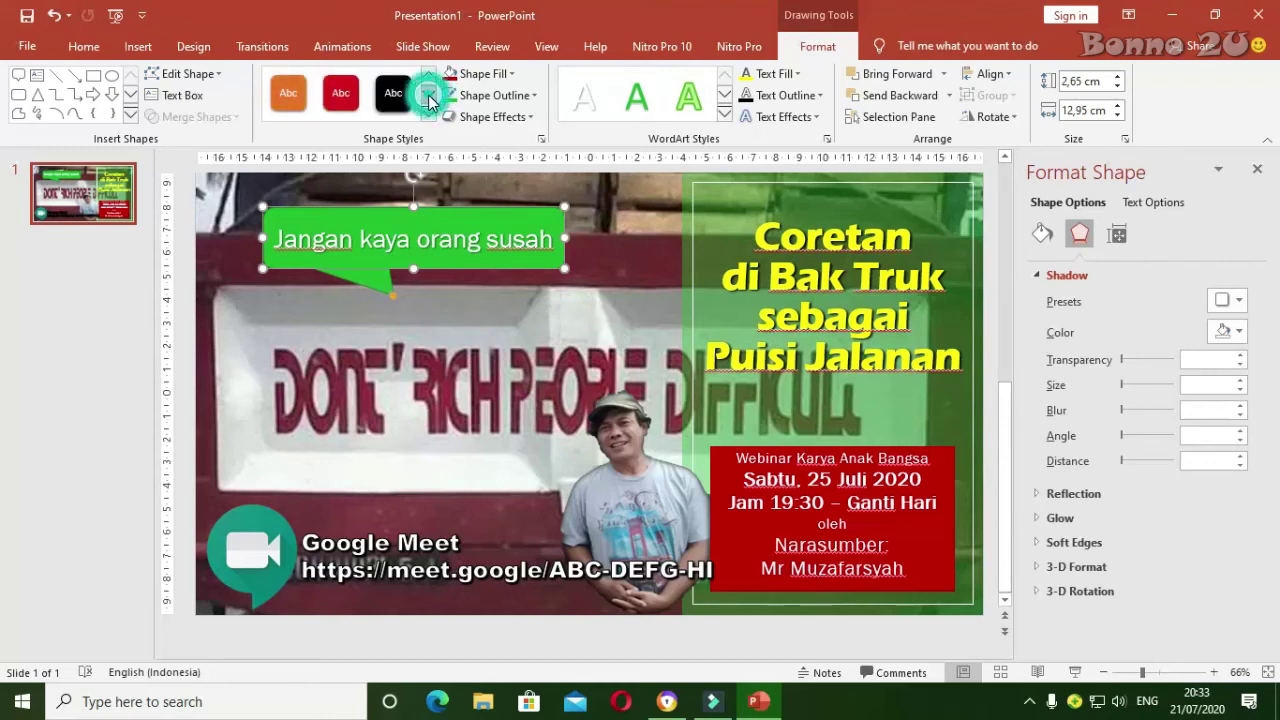
pyautogui.click(429, 100)
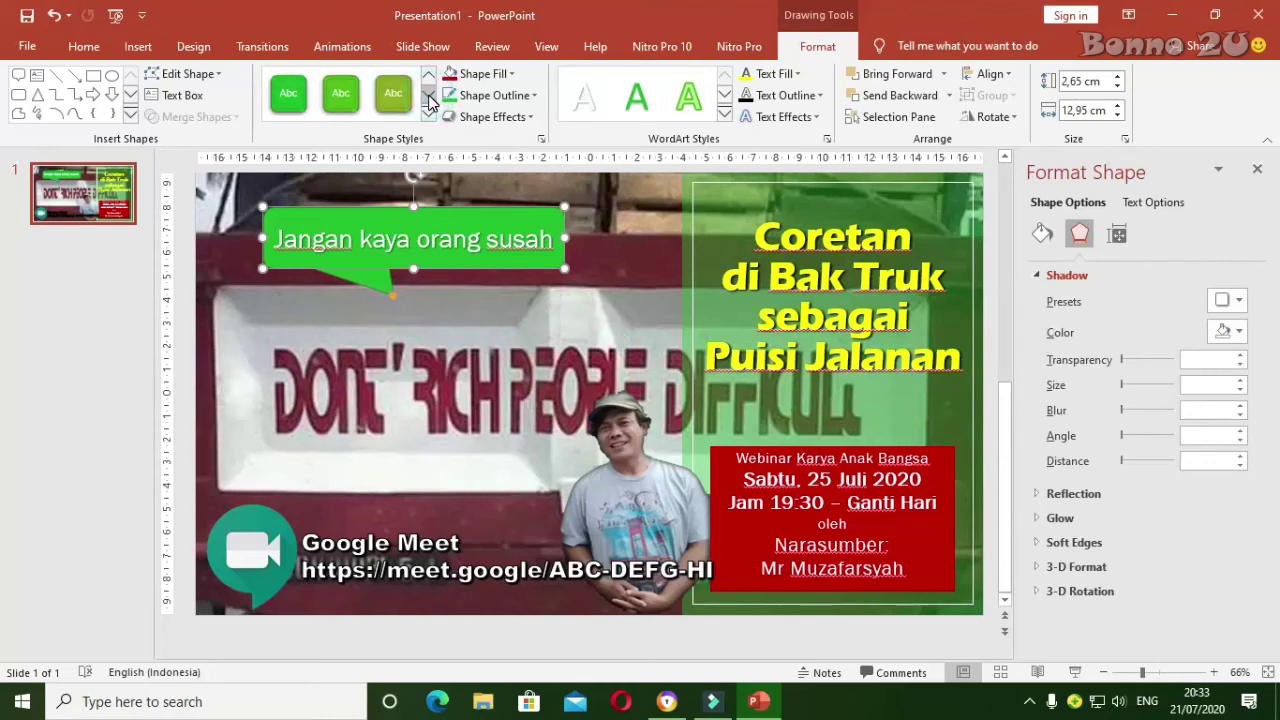
pyautogui.click(429, 100)
pyautogui.click(429, 100)
pyautogui.click(429, 100)
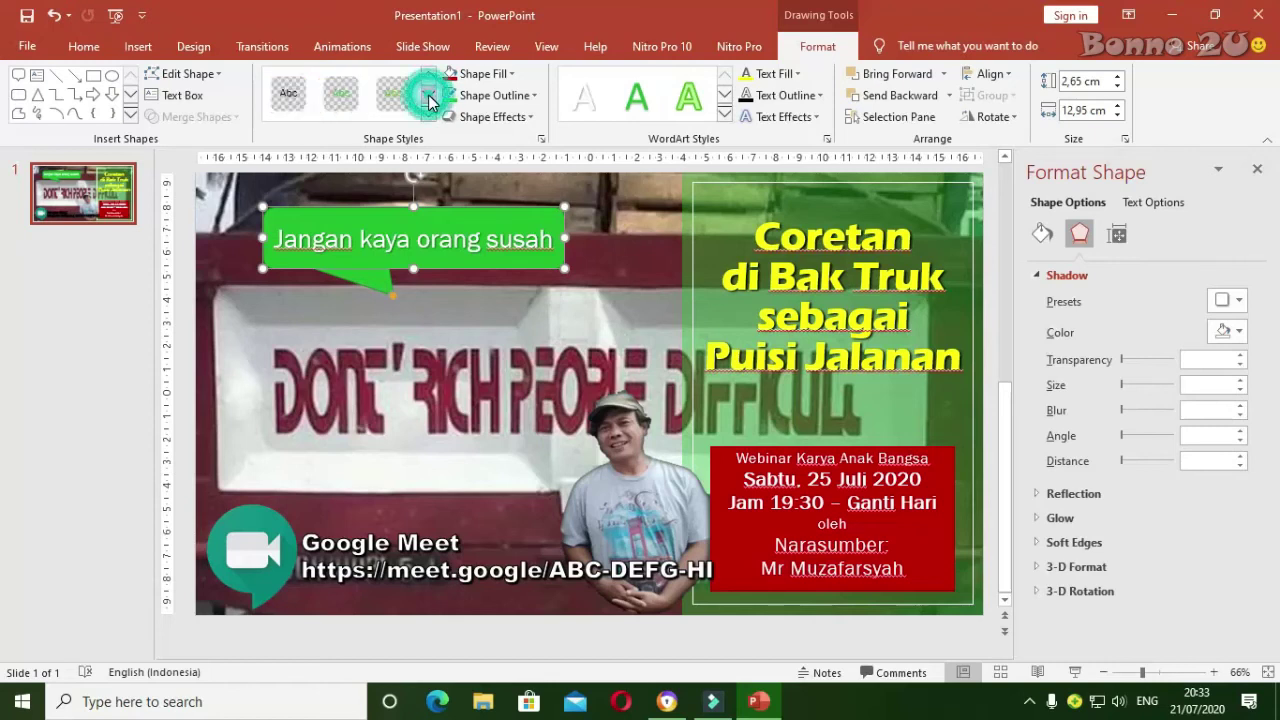
pyautogui.click(431, 78)
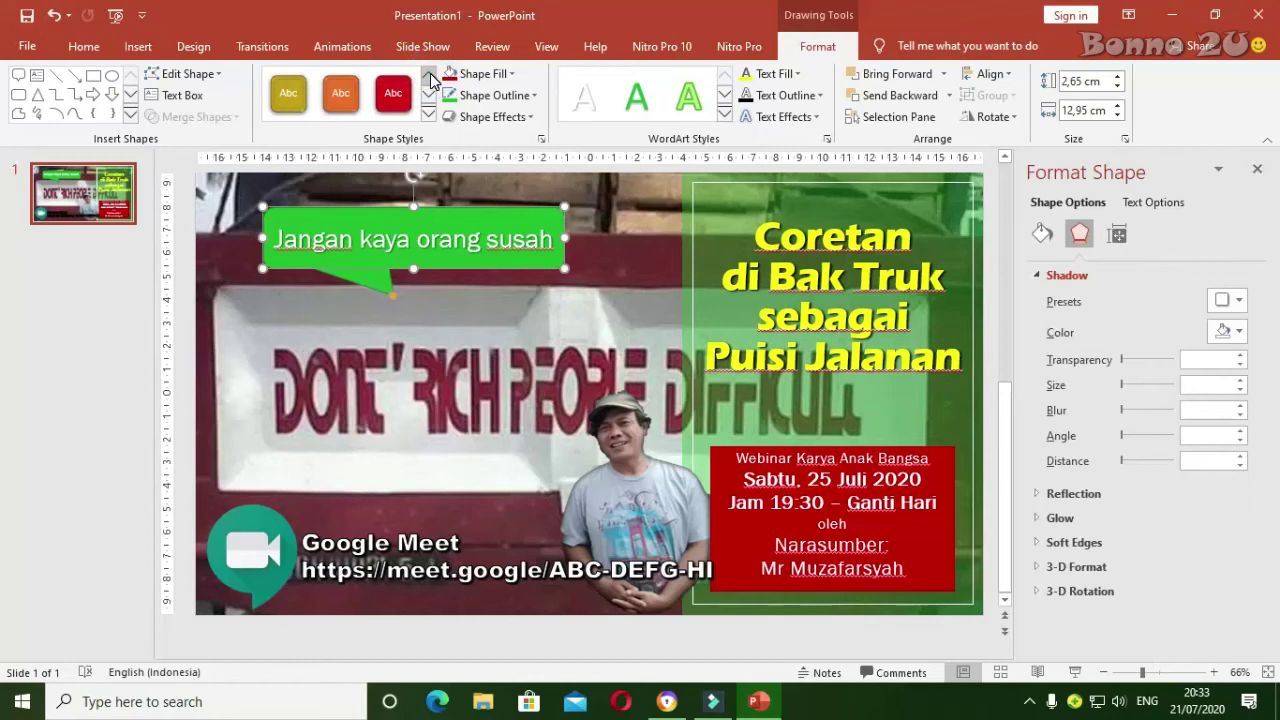
pyautogui.click(288, 93)
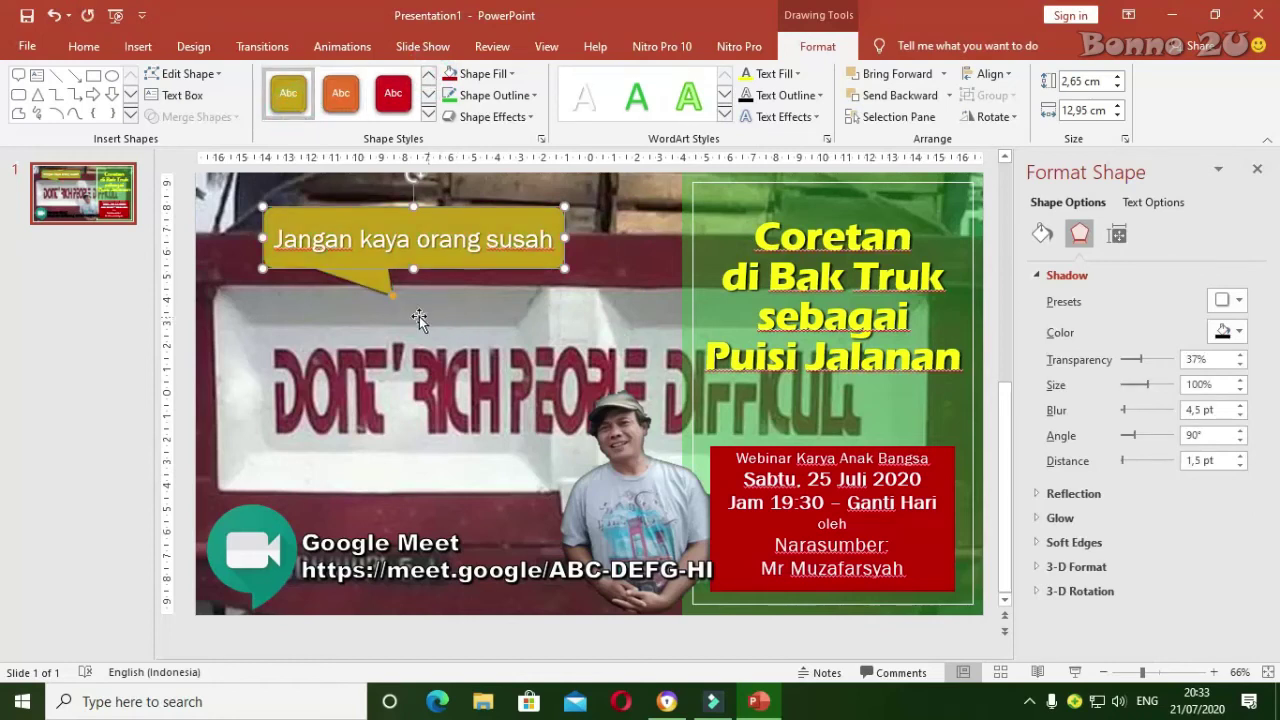
pyautogui.moveTo(392, 296); pyautogui.dragTo(406, 305)
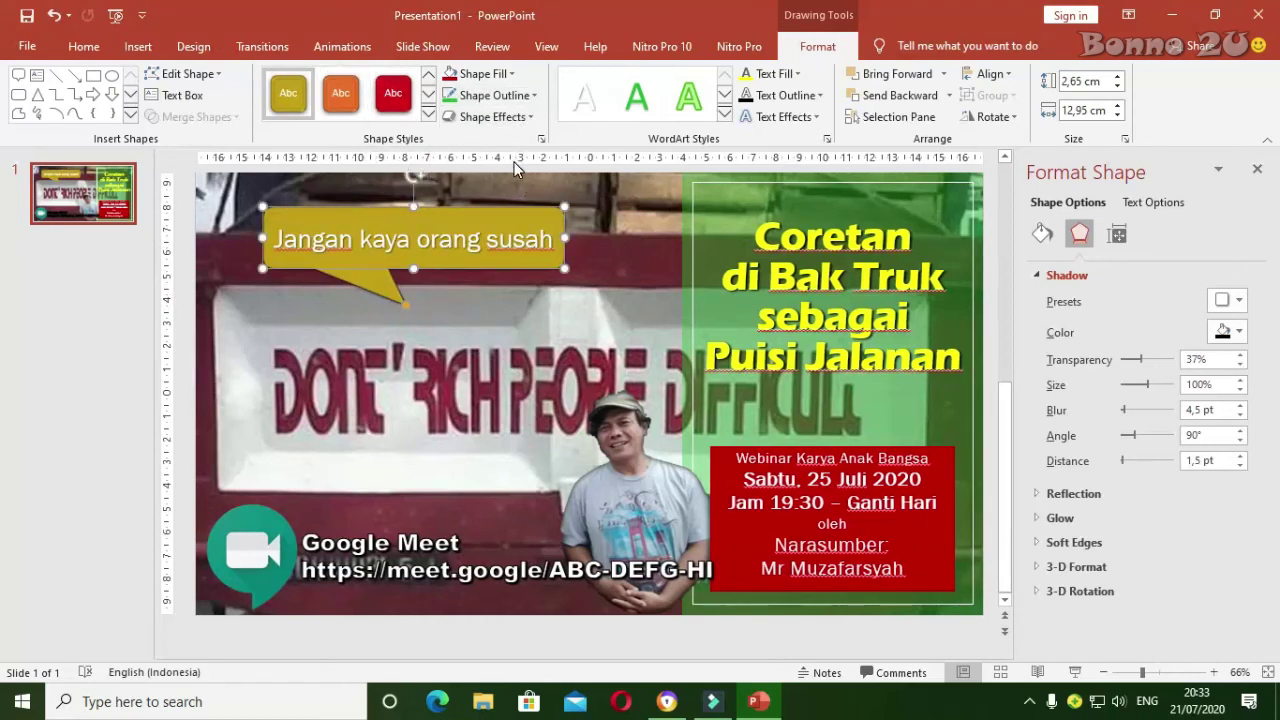
pyautogui.click(607, 252)
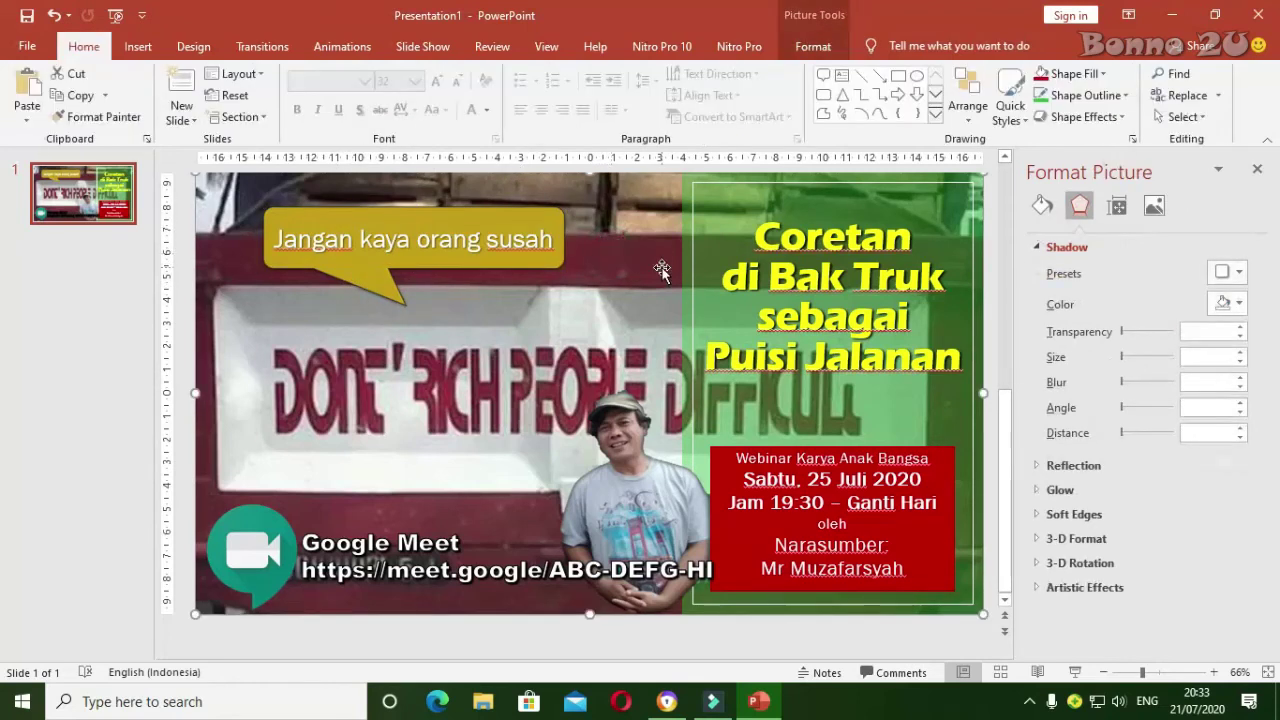
# - Give the gold callout a bevelled 3-D look using Shape Effects Preset 1
pyautogui.click(520, 264)
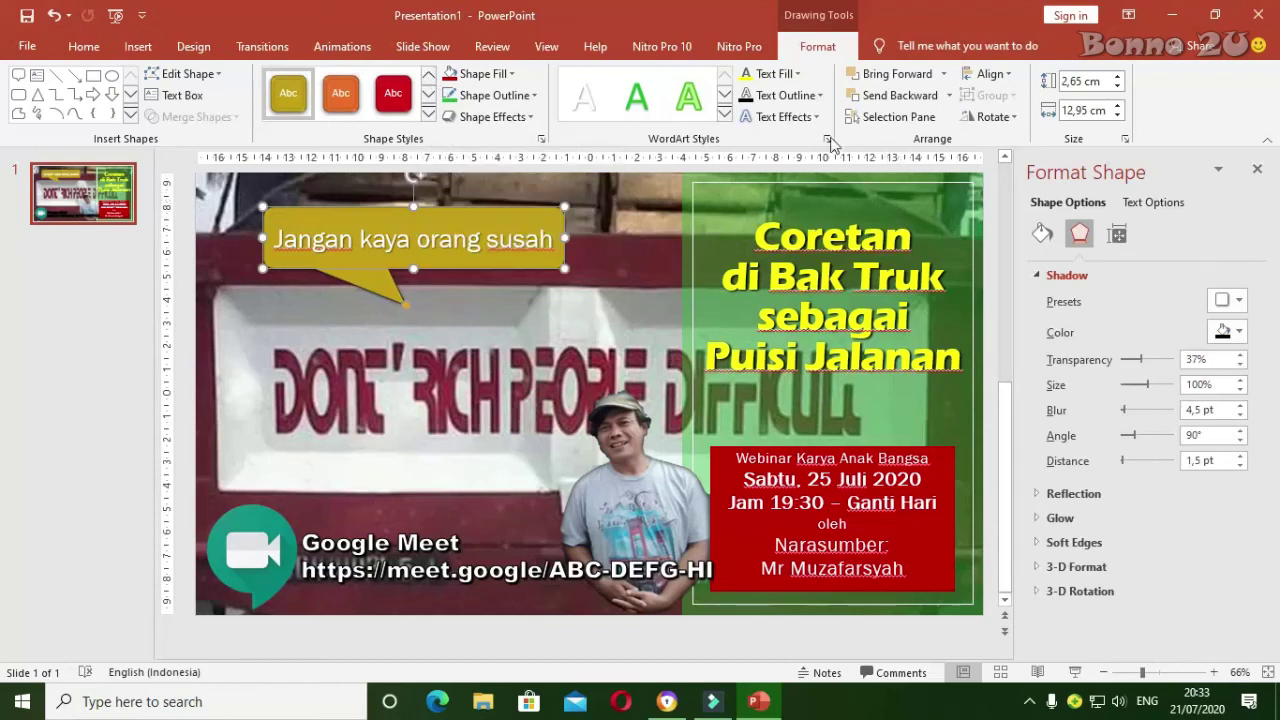
pyautogui.click(530, 117)
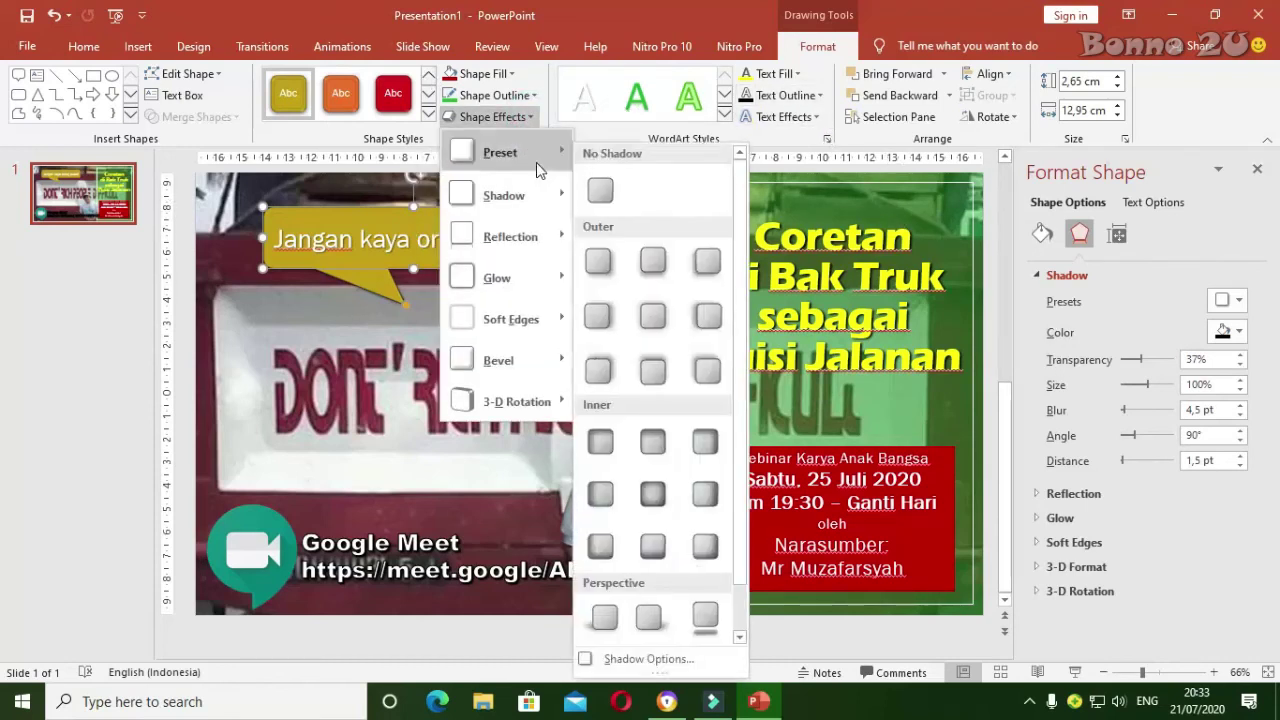
pyautogui.moveTo(536, 162)
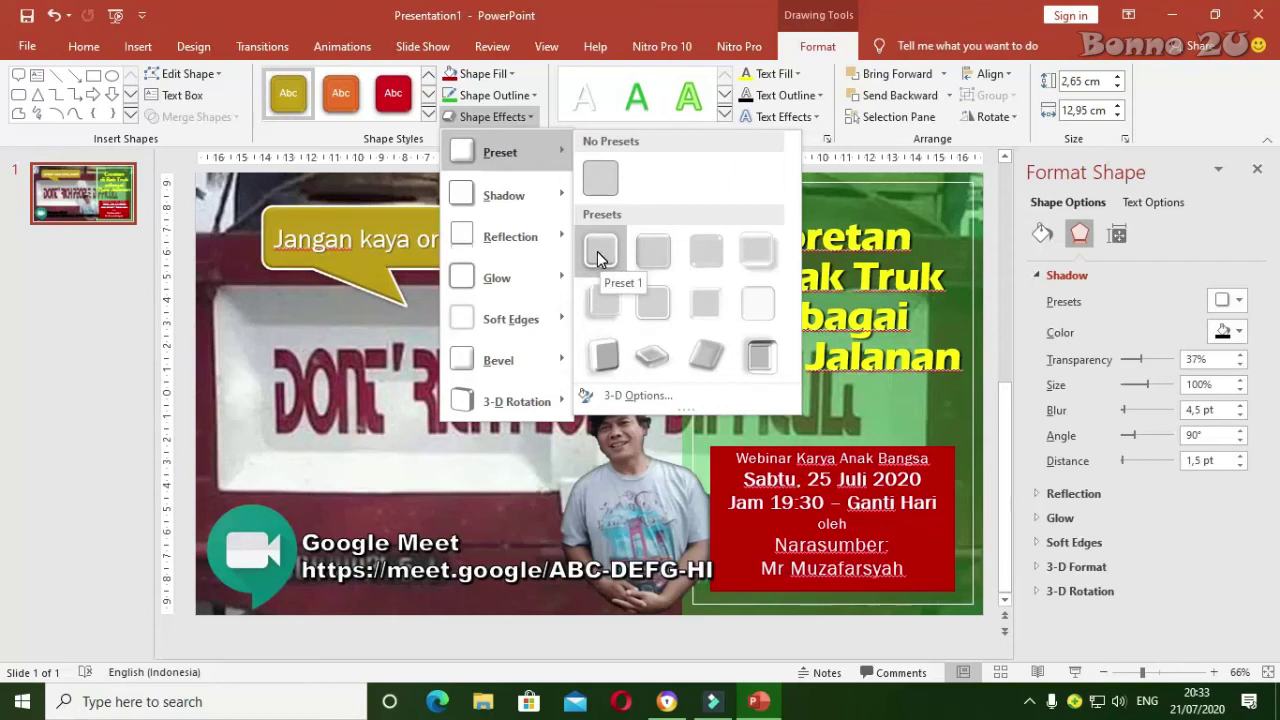
pyautogui.click(599, 256)
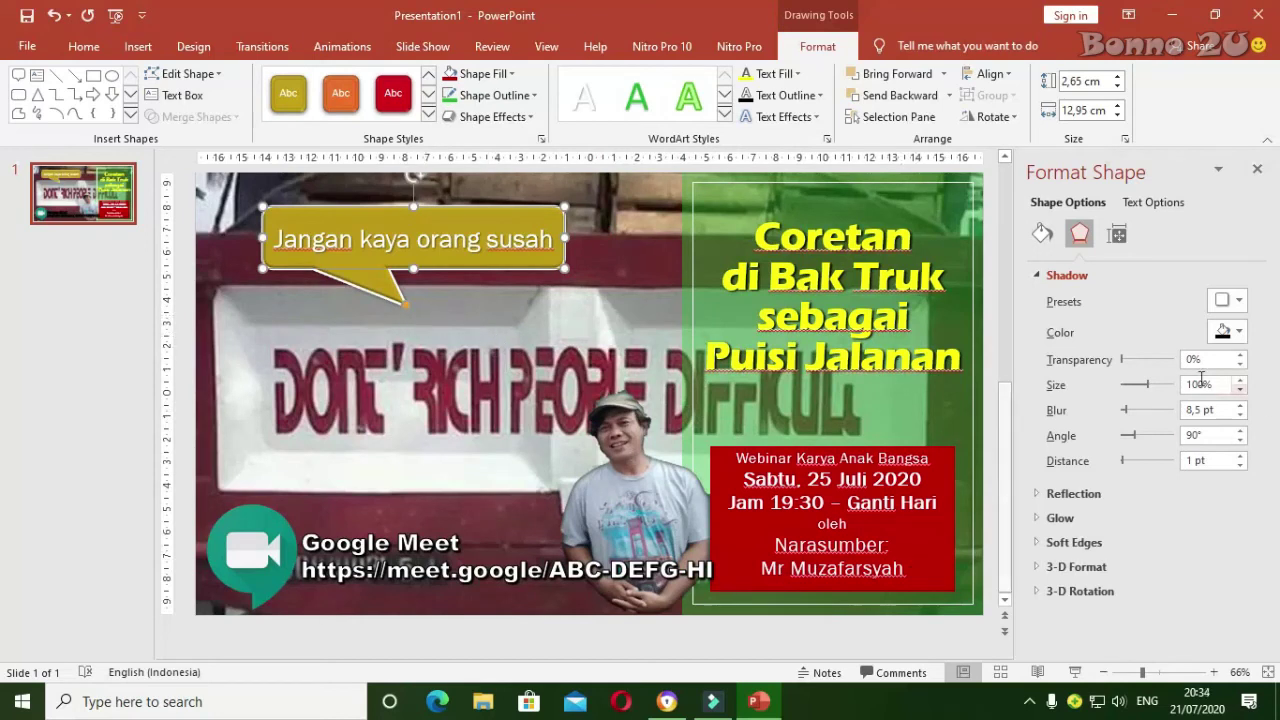
pyautogui.click(985, 357)
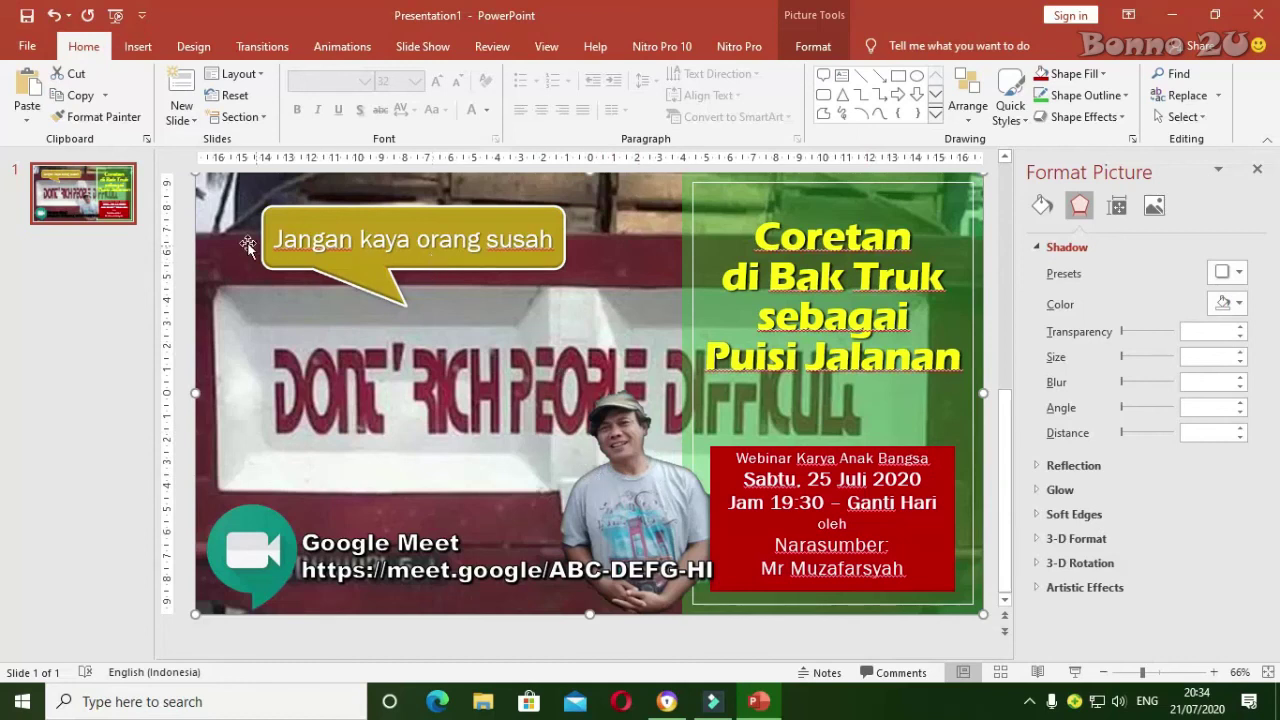
pyautogui.click(29, 49)
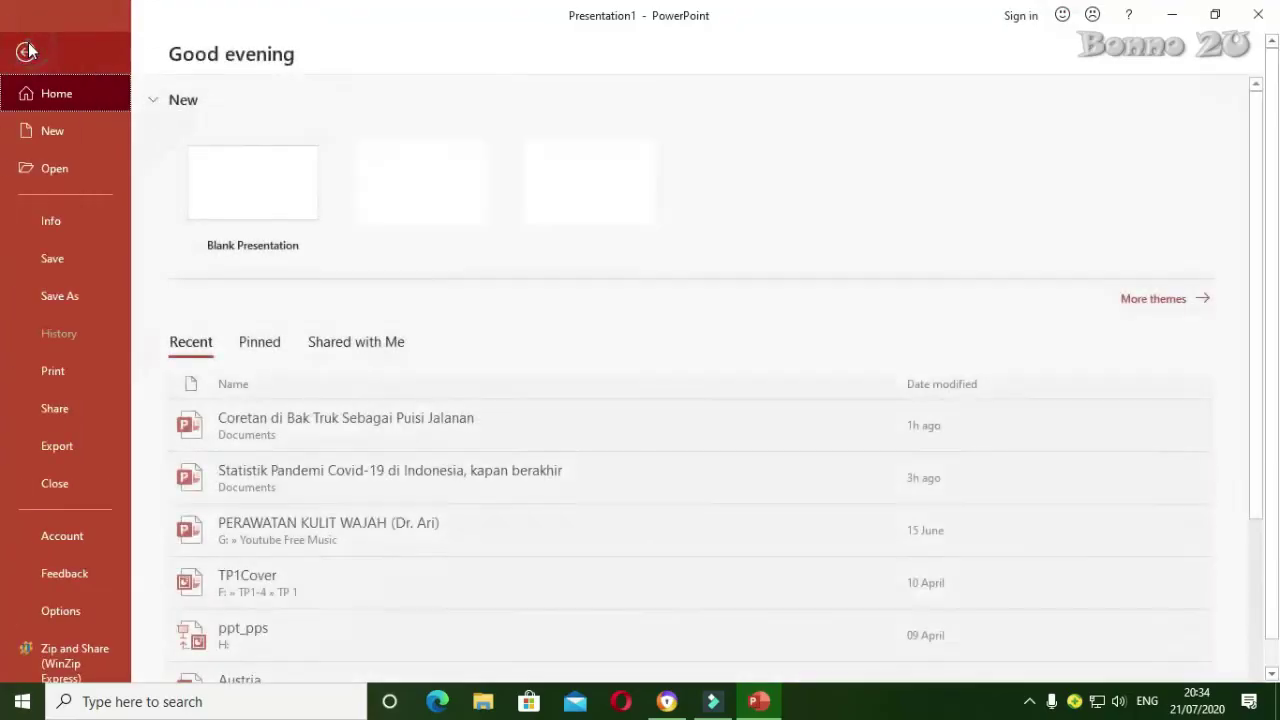
# - Set the export file type to JPEG File Interchange Format and proceed to Save As
pyautogui.click(81, 445)
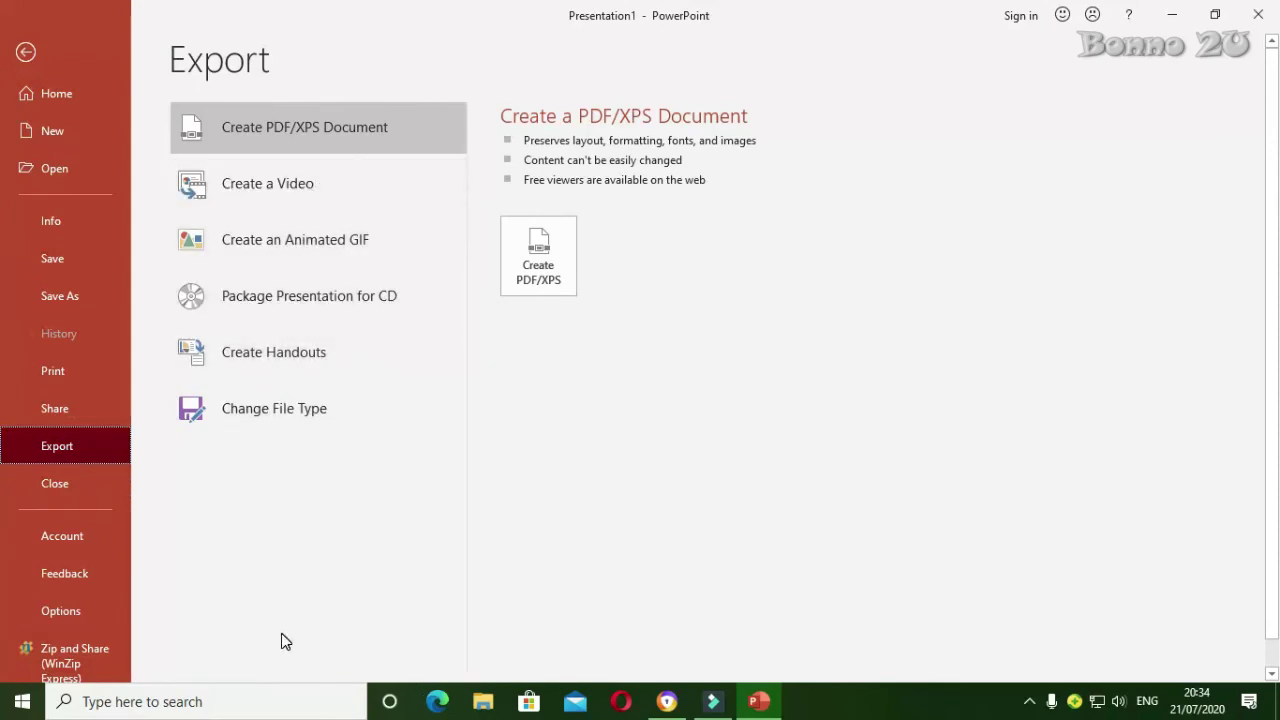
pyautogui.click(295, 426)
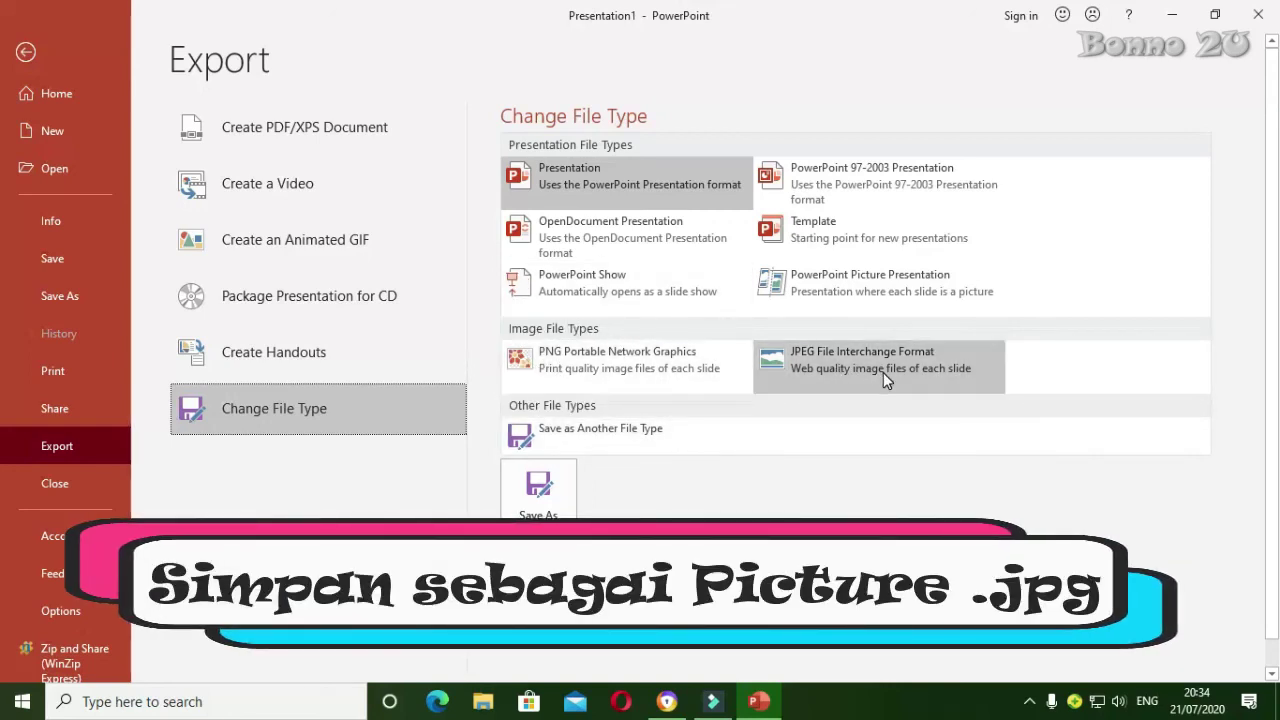
pyautogui.click(858, 358)
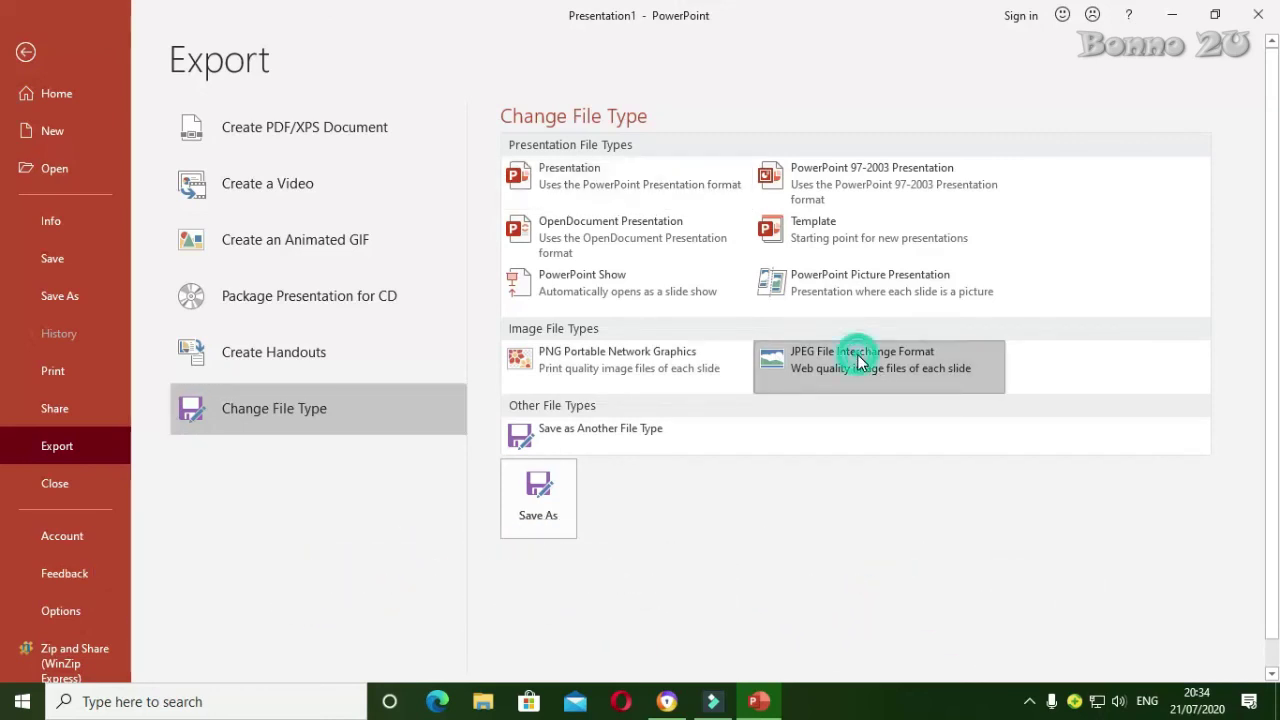
pyautogui.click(538, 498)
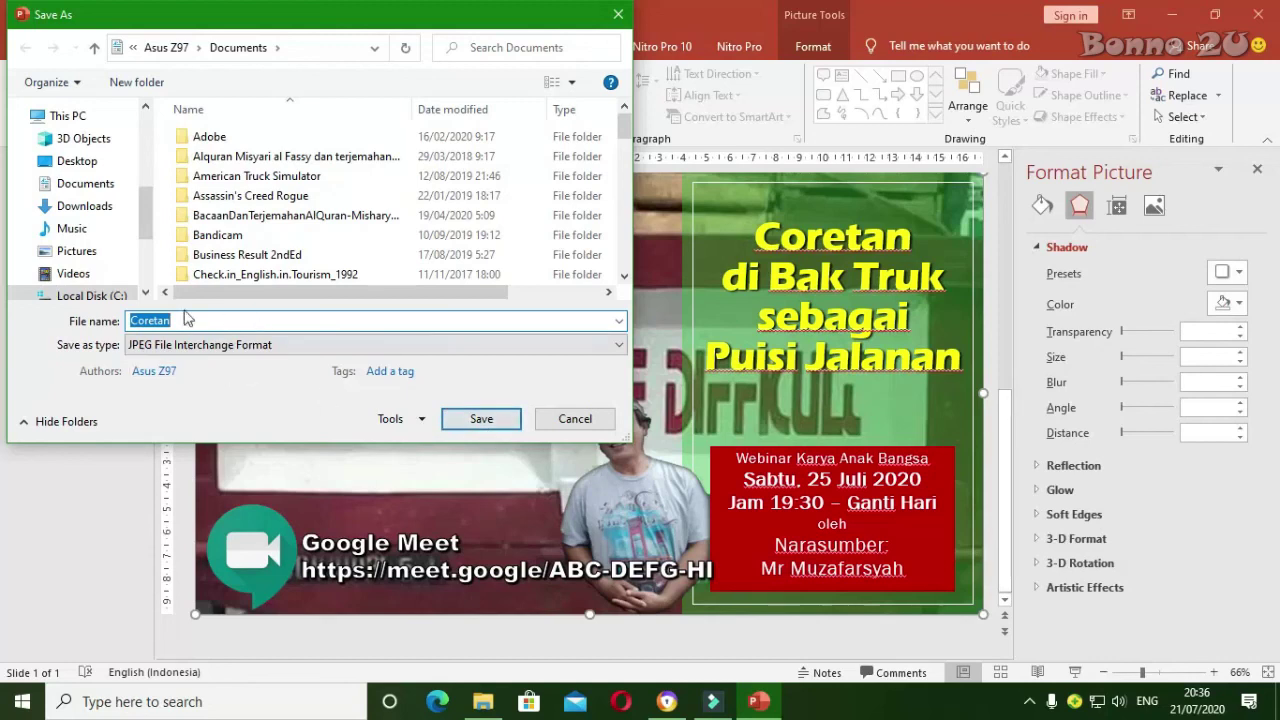
# - Save just the current slide as the JPEG 'Coretan' in Documents
pyautogui.click(477, 420)
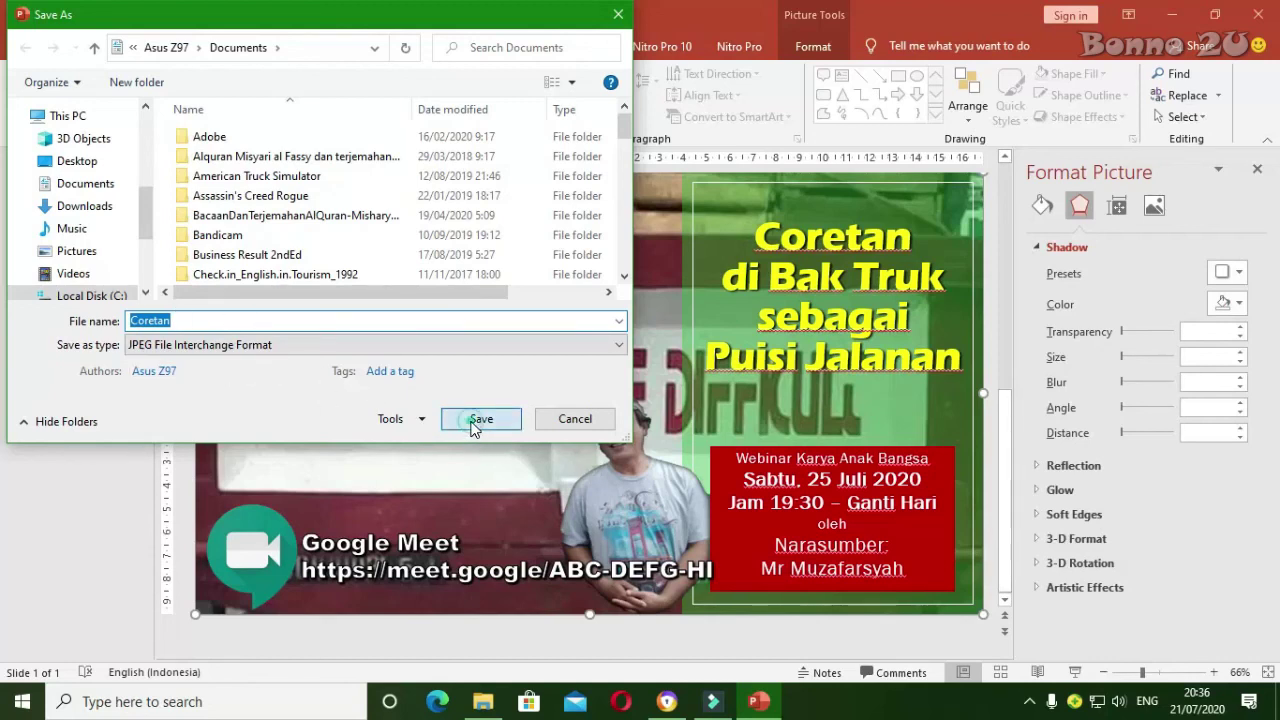
pyautogui.click(648, 406)
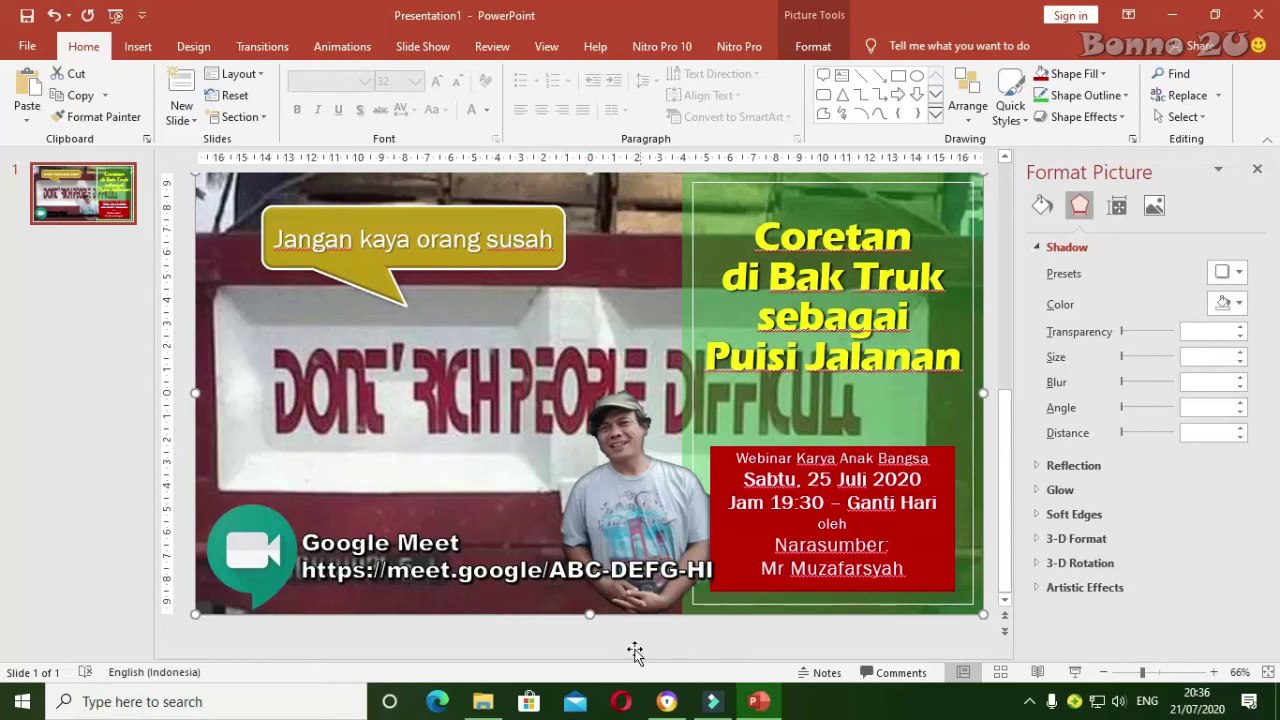
pyautogui.click(483, 701)
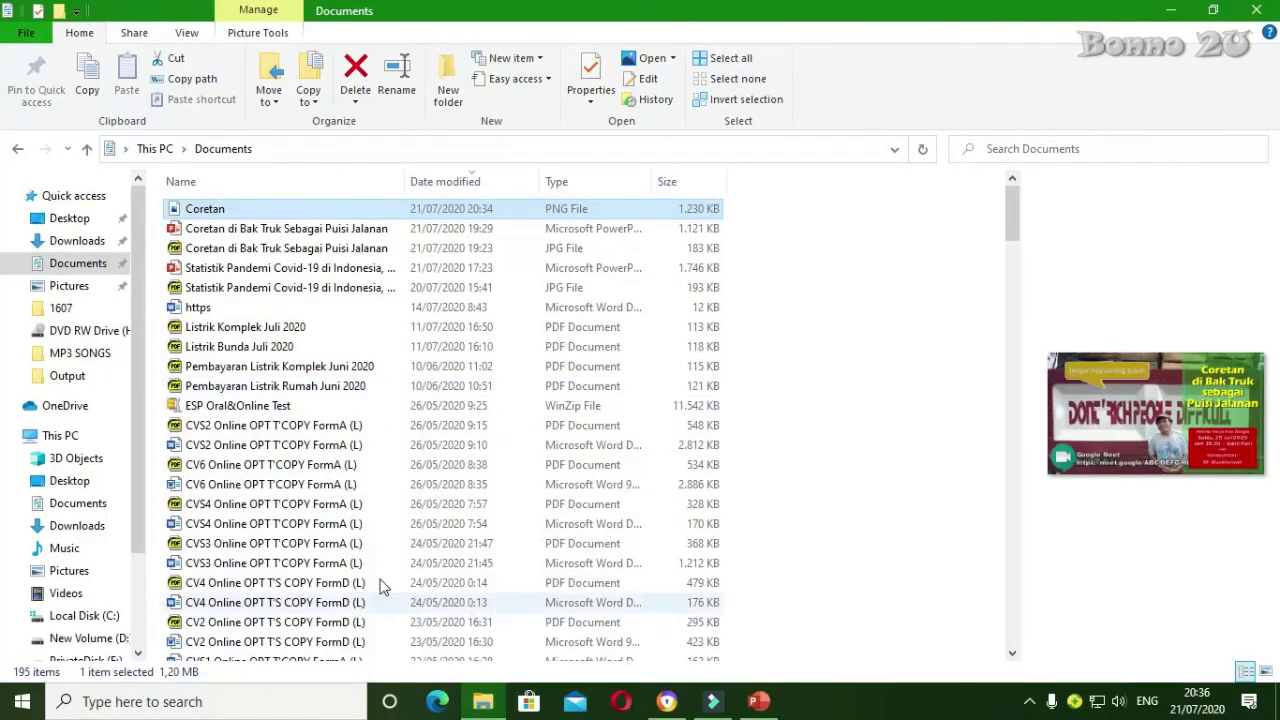
# - Sort Documents by date modified, newest first, and open Coretan.jpg
pyautogui.click(430, 184)
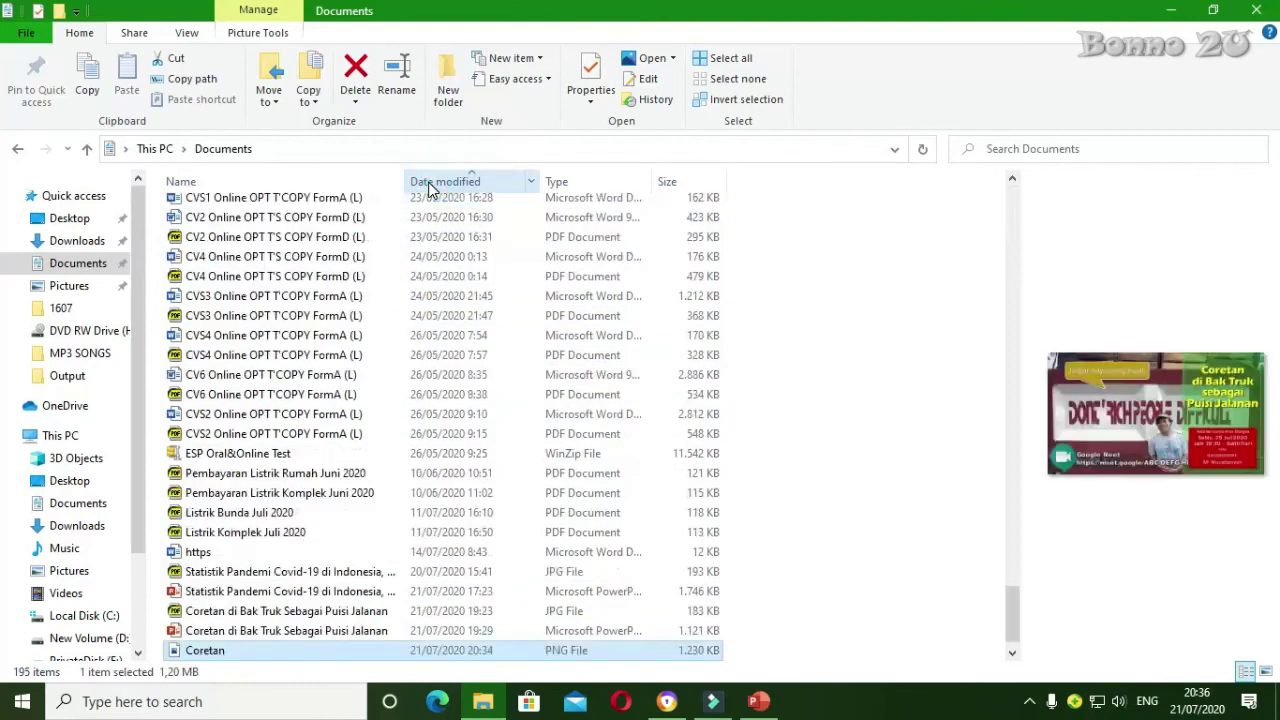
pyautogui.click(430, 188)
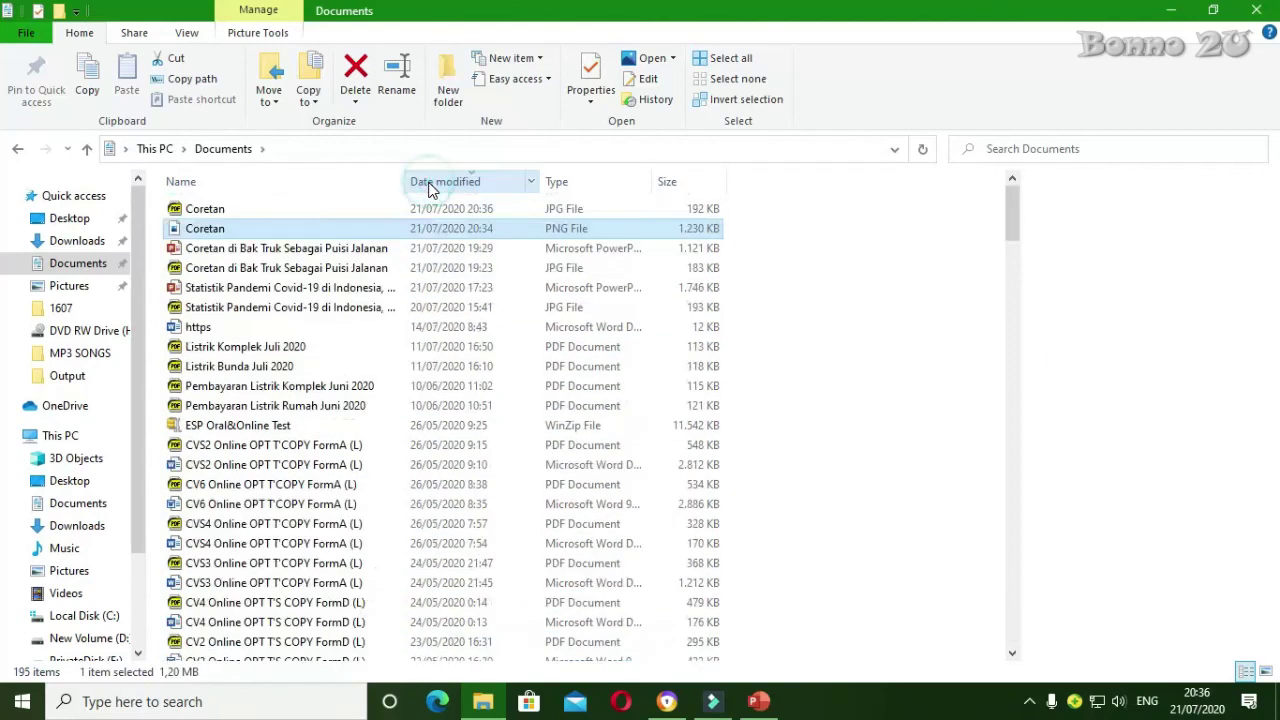
pyautogui.doubleClick(222, 209)
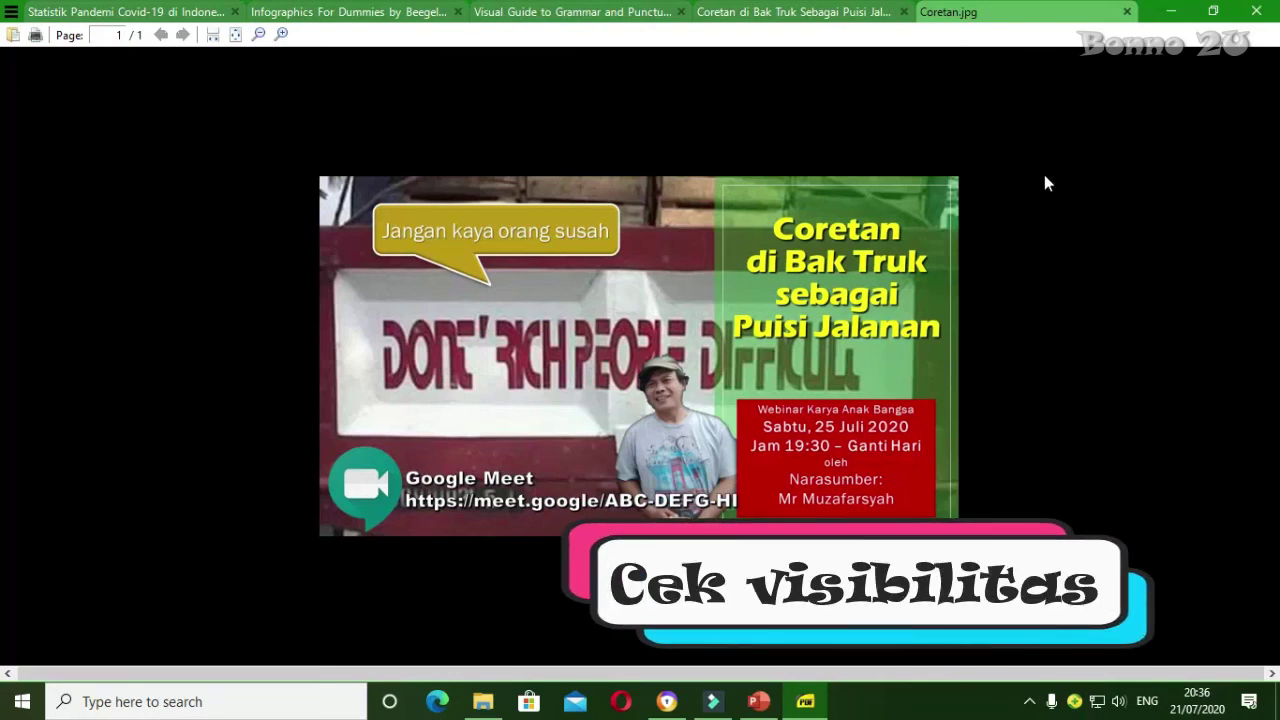
# - View Coretan.jpg full screen and zoom in and out to check the poster
pyautogui.press('F11')
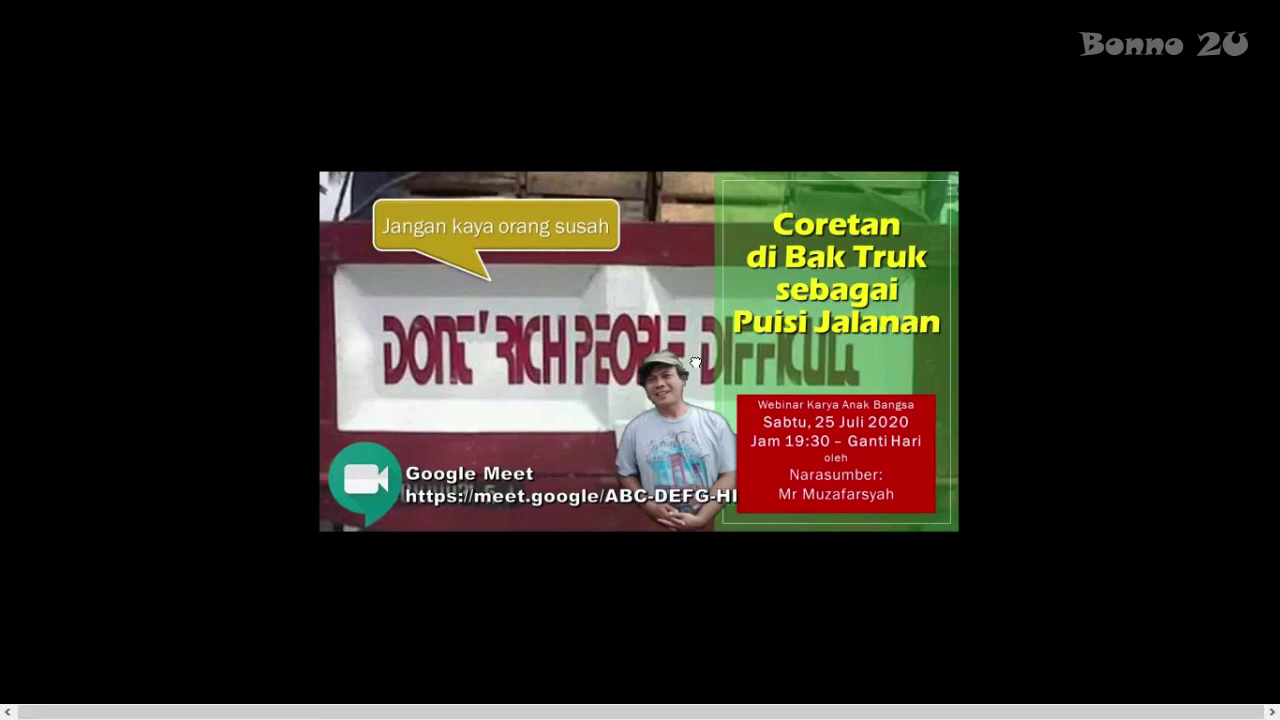
pyautogui.scroll(-2, 695, 361)
pyautogui.scroll(-1, 693, 361)
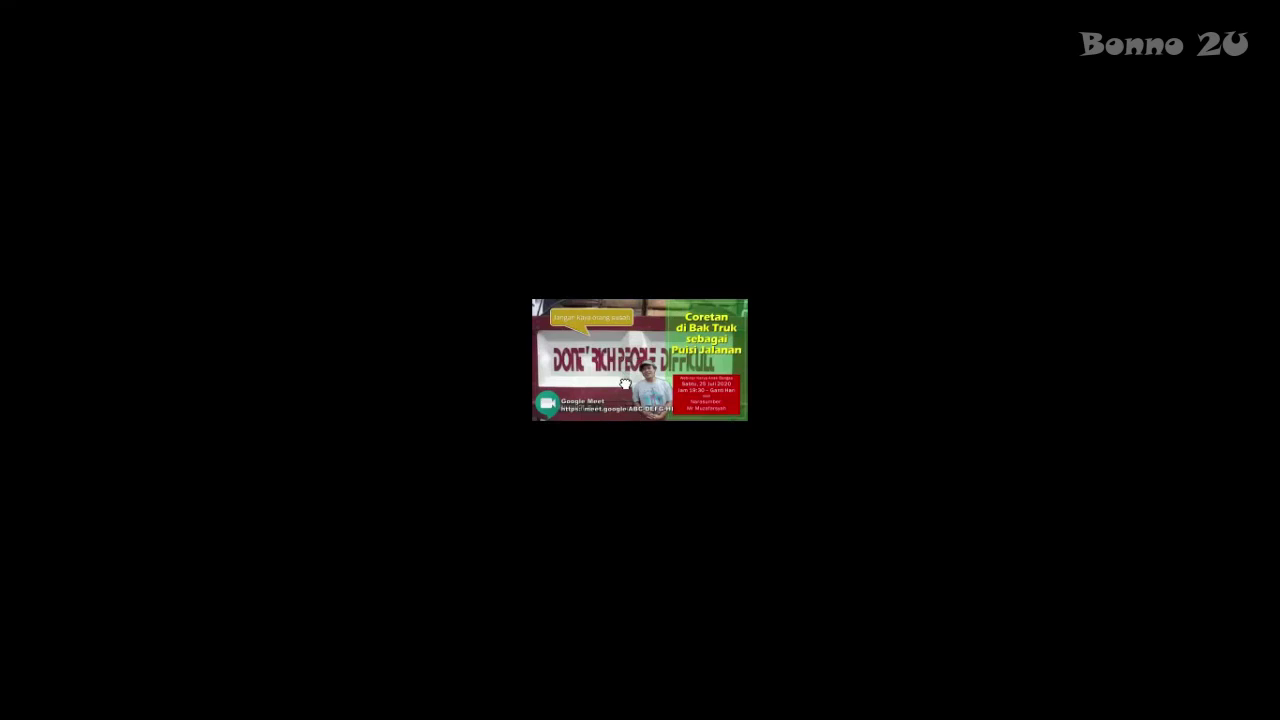
pyautogui.scroll(1, 625, 384)
pyautogui.scroll(1, 625, 384)
pyautogui.scroll(1, 624, 384)
pyautogui.scroll(1, 624, 384)
pyautogui.scroll(2, 624, 384)
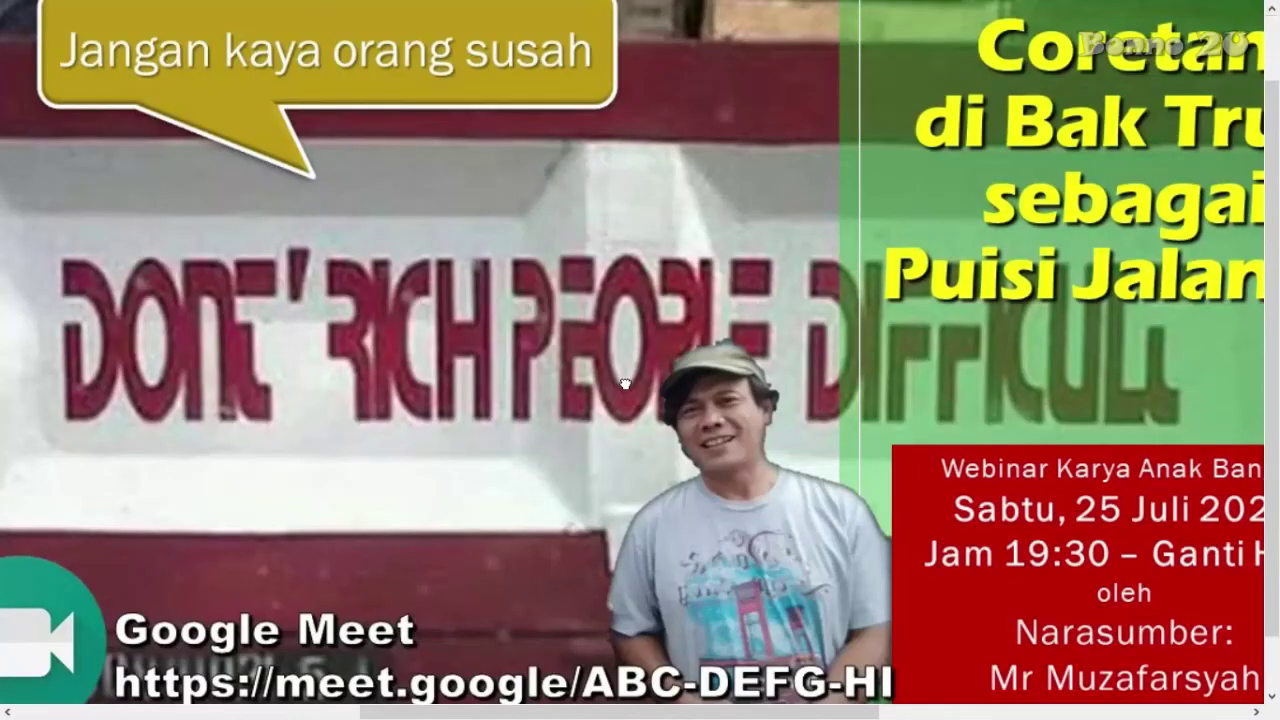
pyautogui.scroll(-1, 624, 384)
pyautogui.scroll(-1, 625, 382)
pyautogui.scroll(1, 625, 382)
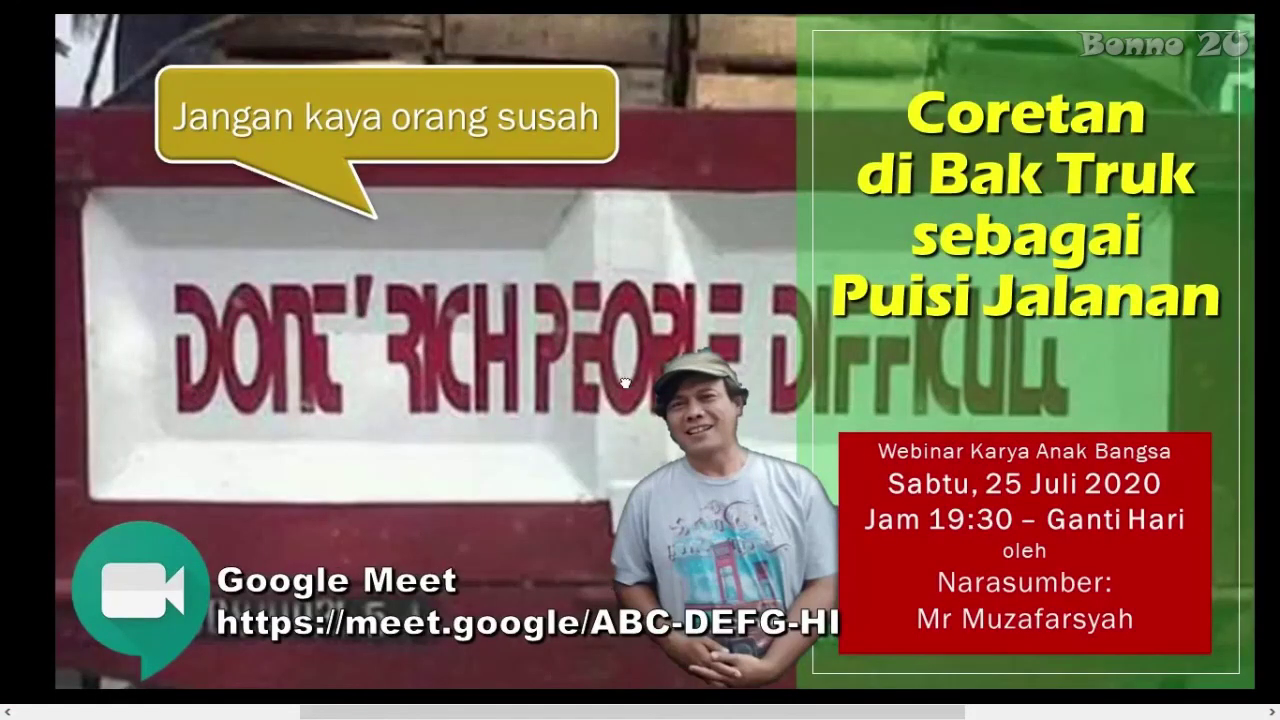
pyautogui.scroll(-1, 624, 384)
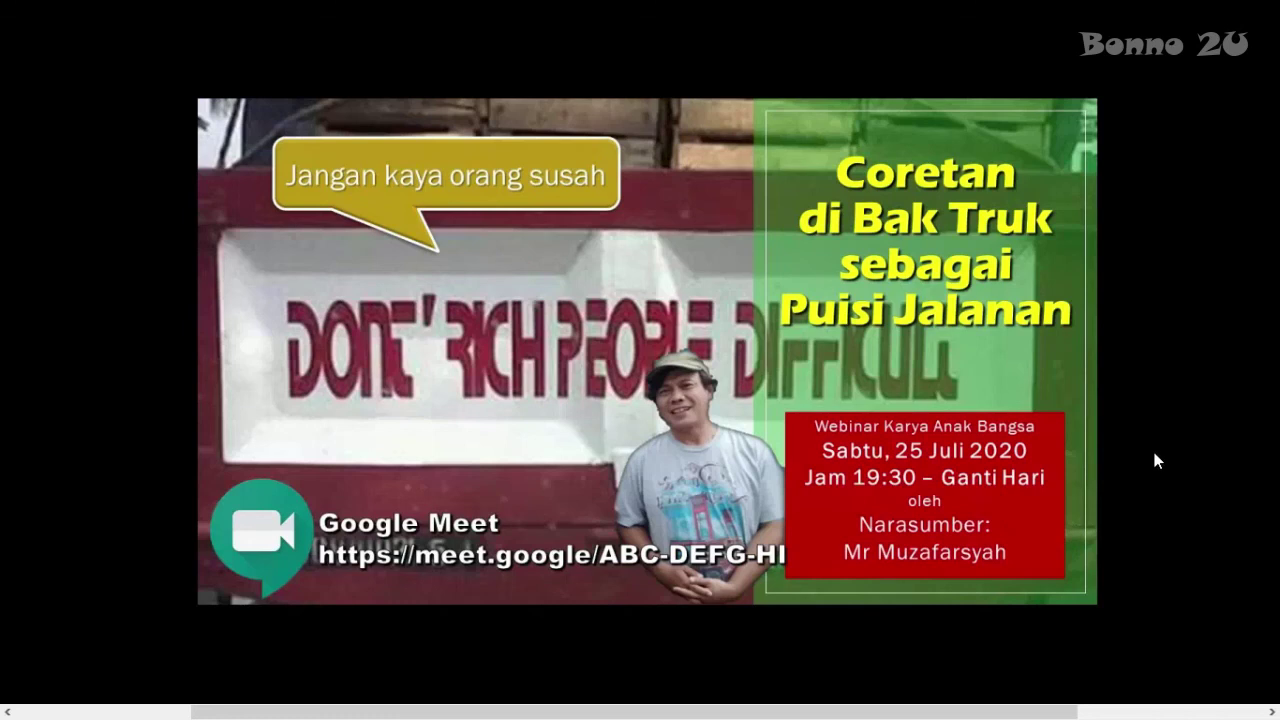
pyautogui.scroll(-1, 1135, 442)
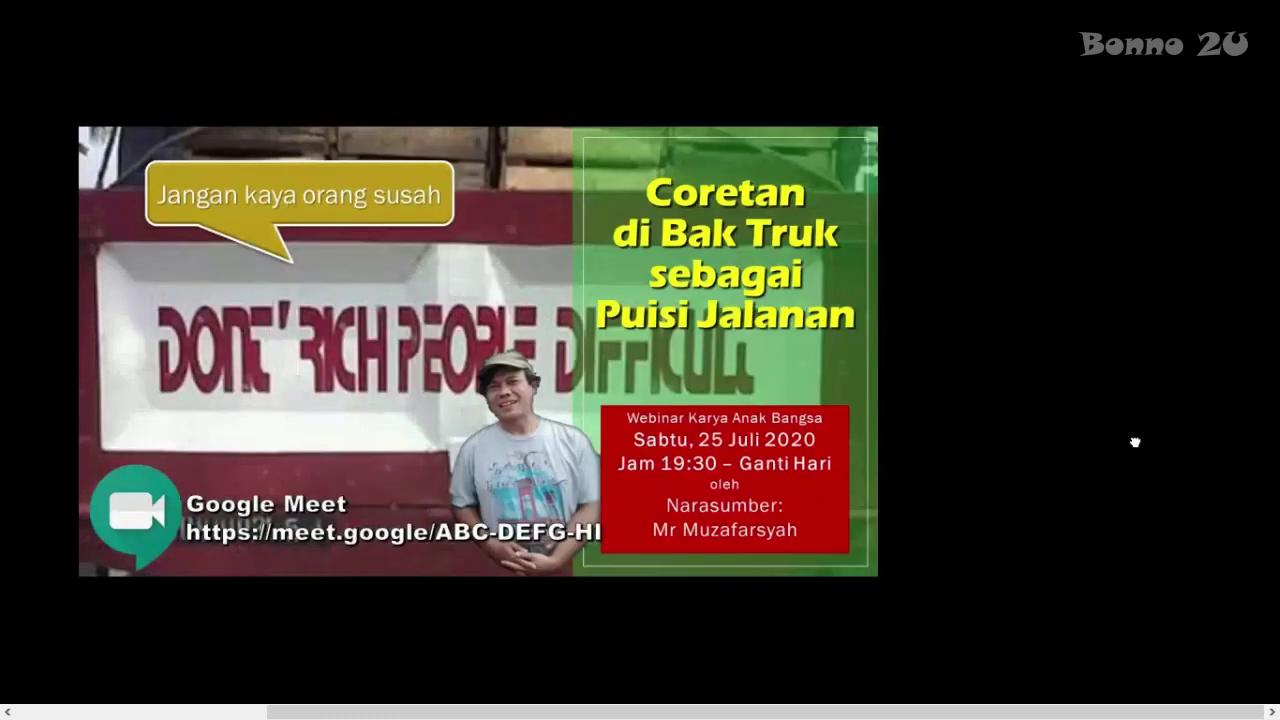
pyautogui.click(999, 405)
pyautogui.scroll(-1, 1004, 408)
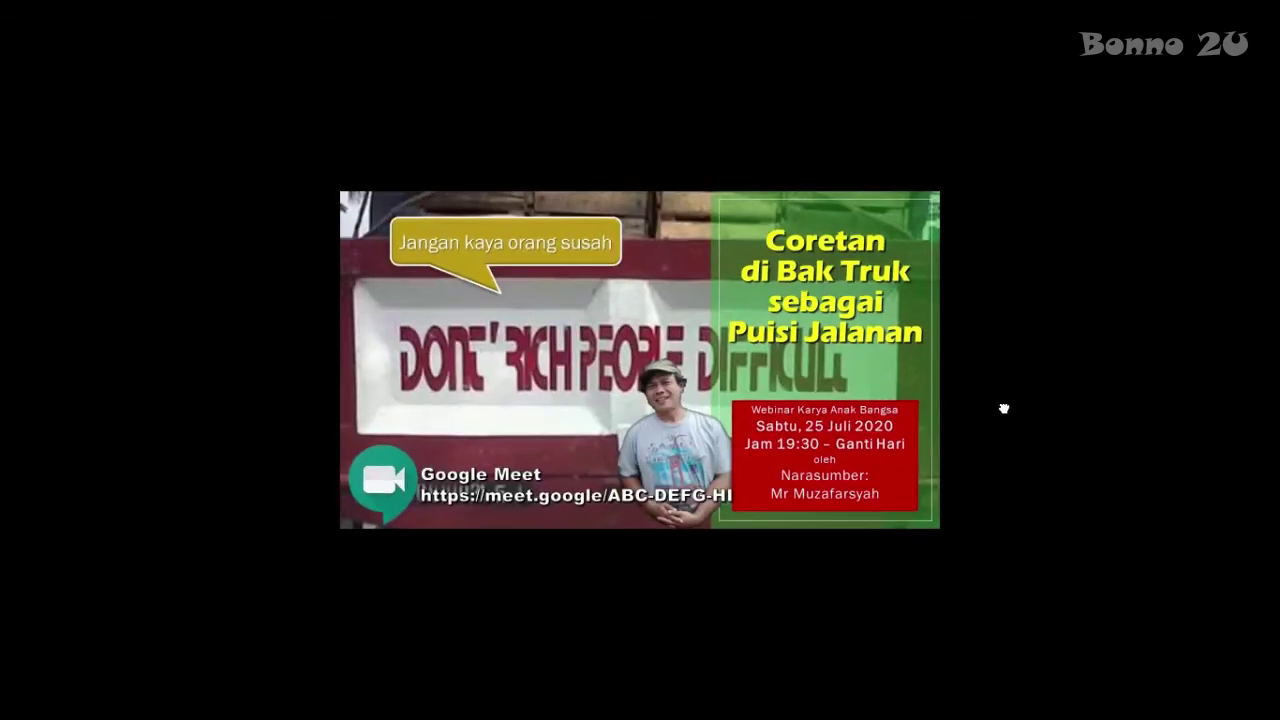